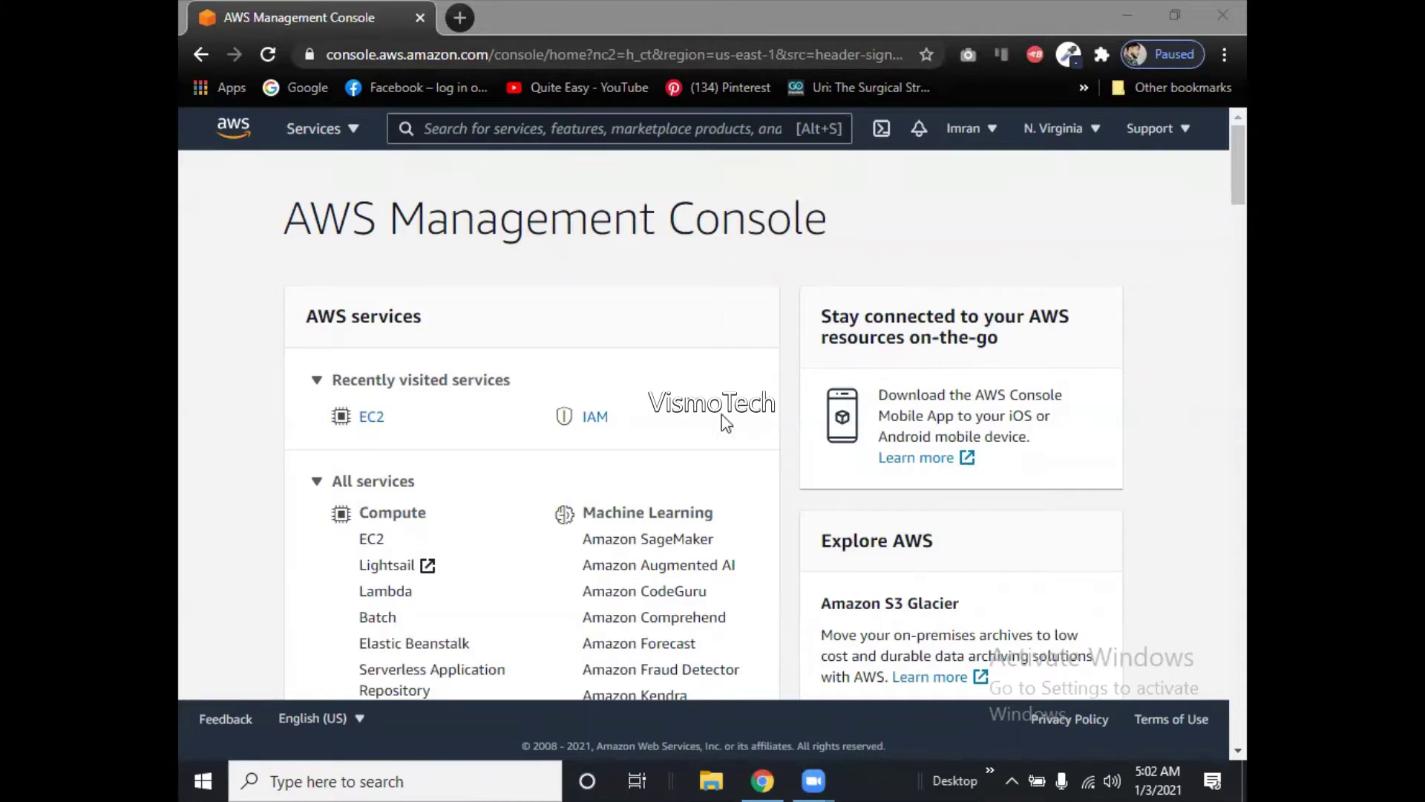
Search the console for 'sns' and open Simple Notification Service.
click(458, 141)
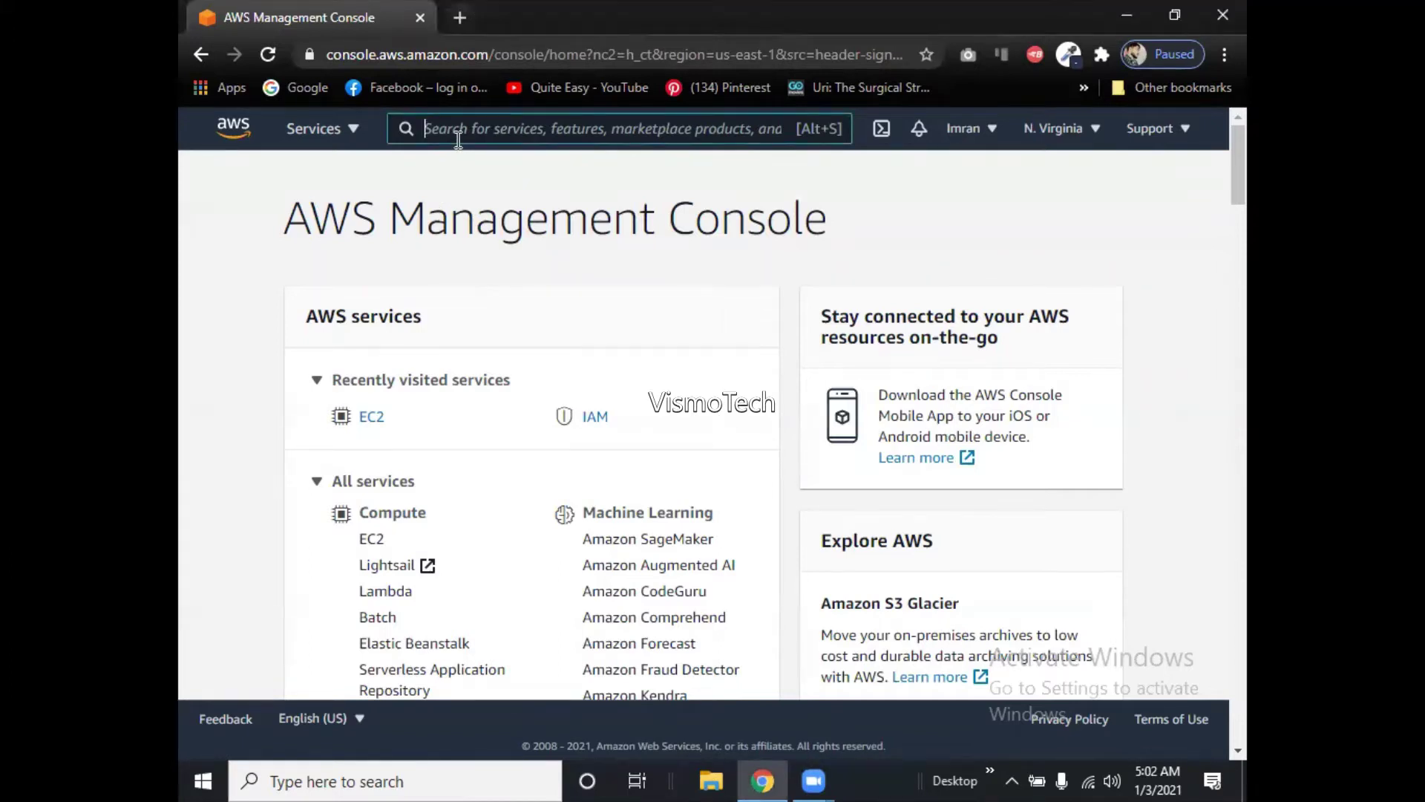
text(sns)
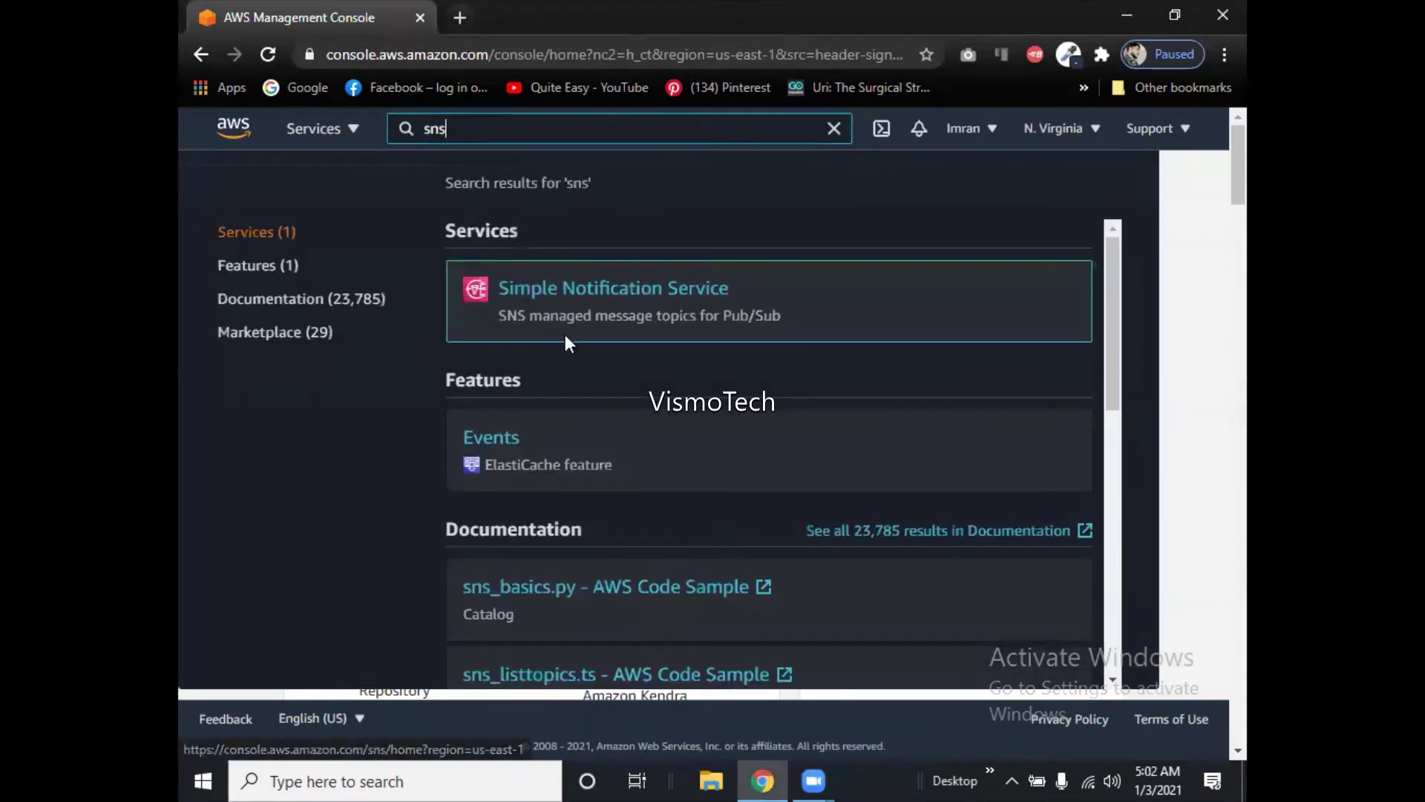
click(634, 306)
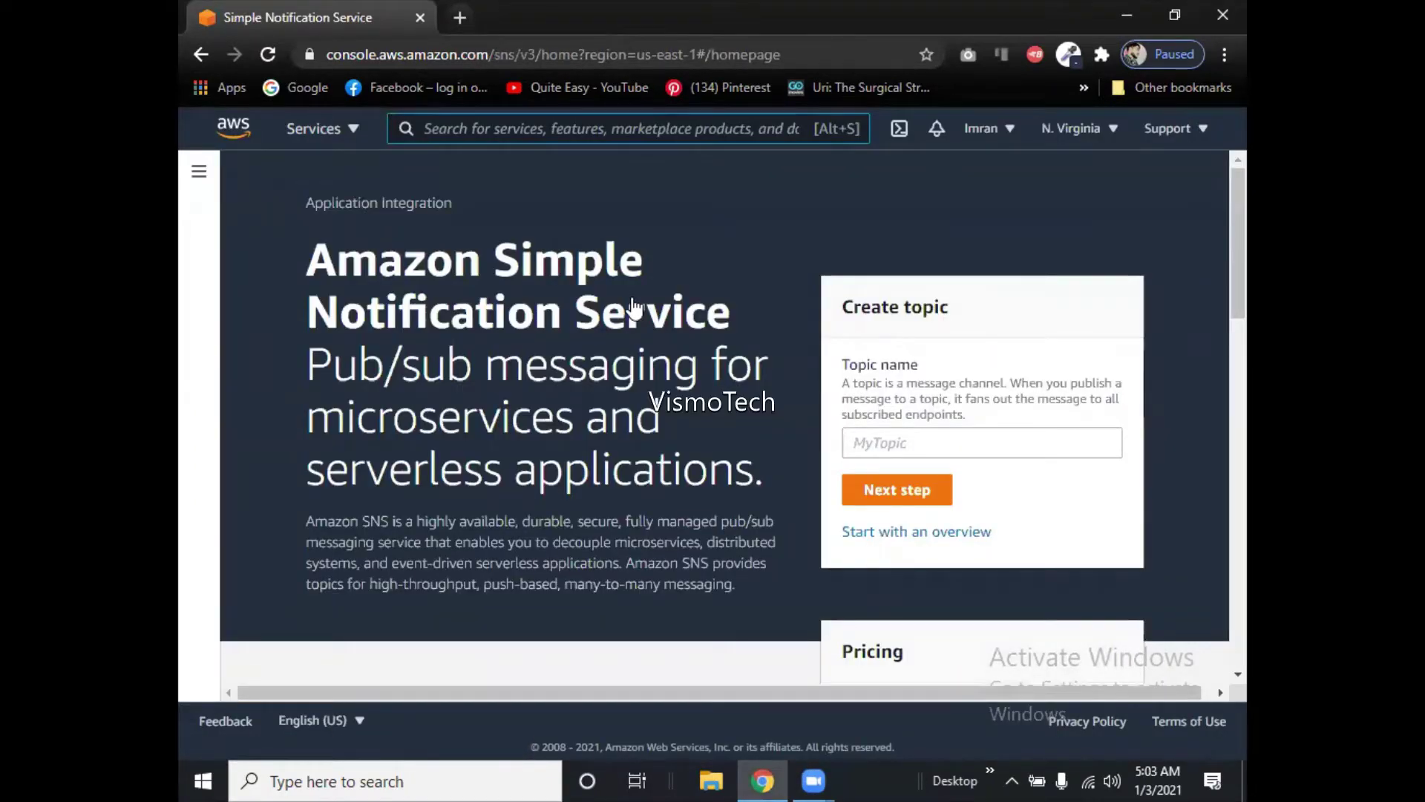
Enter 'Vismo Class' as the new topic name and continue to the full creation form.
click(905, 443)
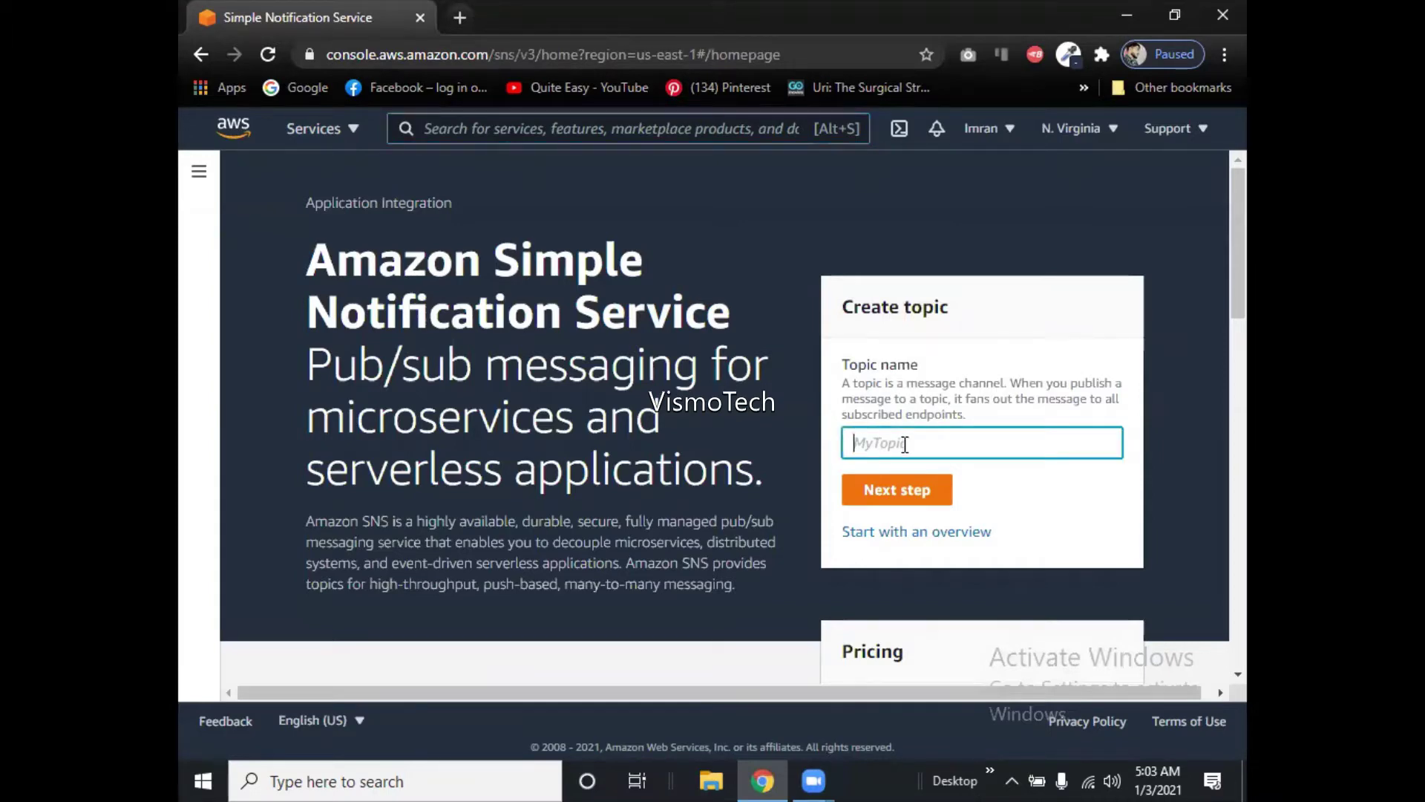
text(Vismo Class)
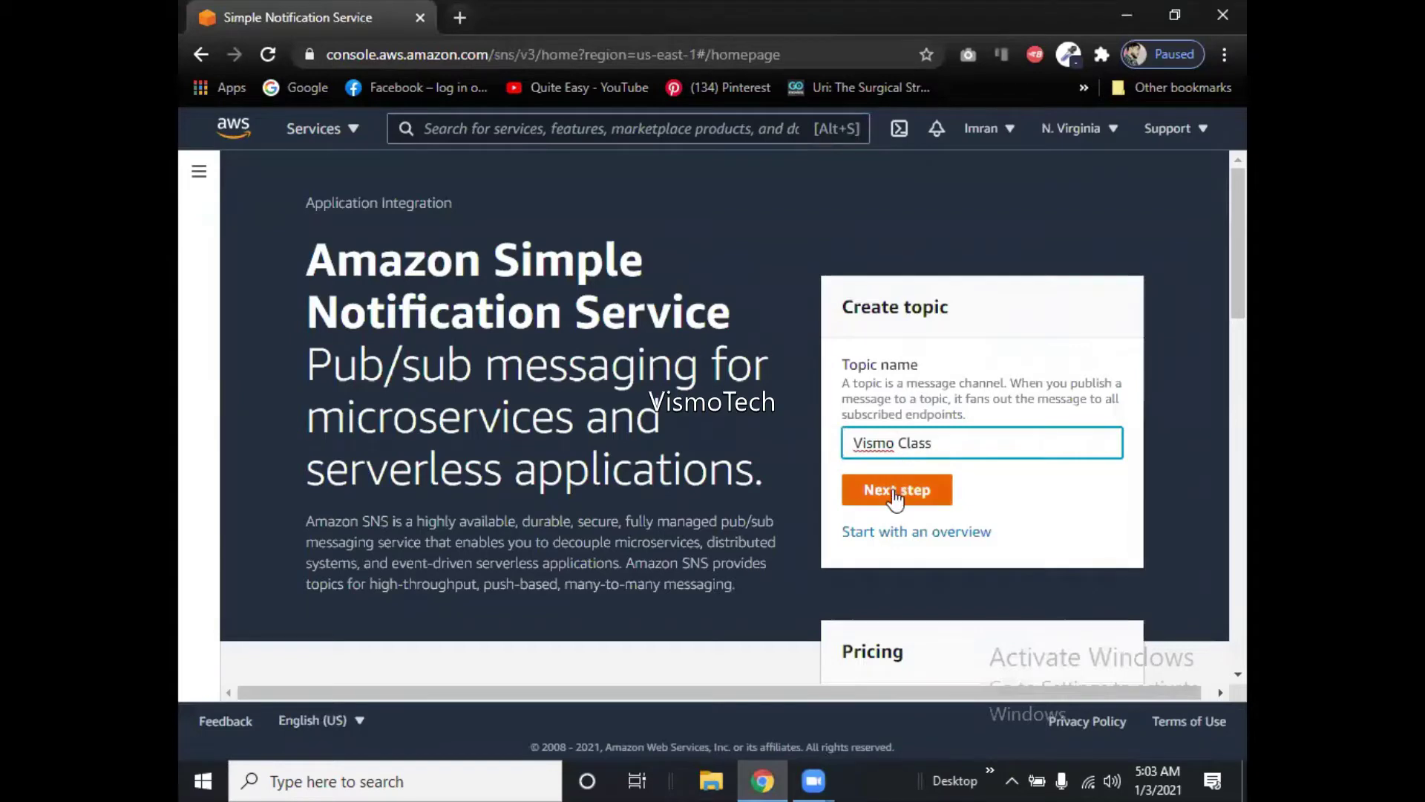
click(897, 496)
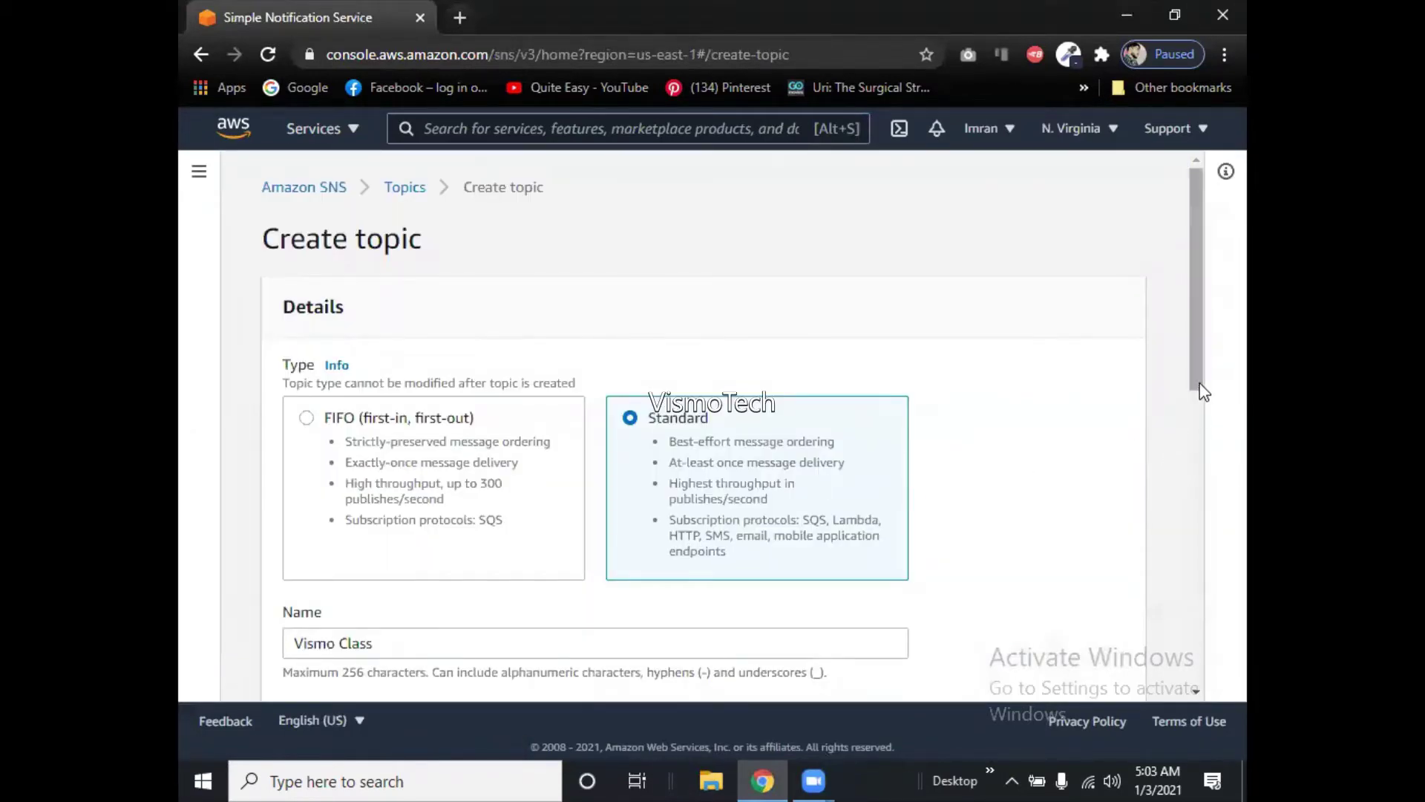
Submit the Create topic form with default settings, which rejects the name 'Vismo Class'.
mouse_move(1199, 388)
mouse_down()
mouse_move(1210, 670)
mouse_move(1209, 400)
mouse_up()
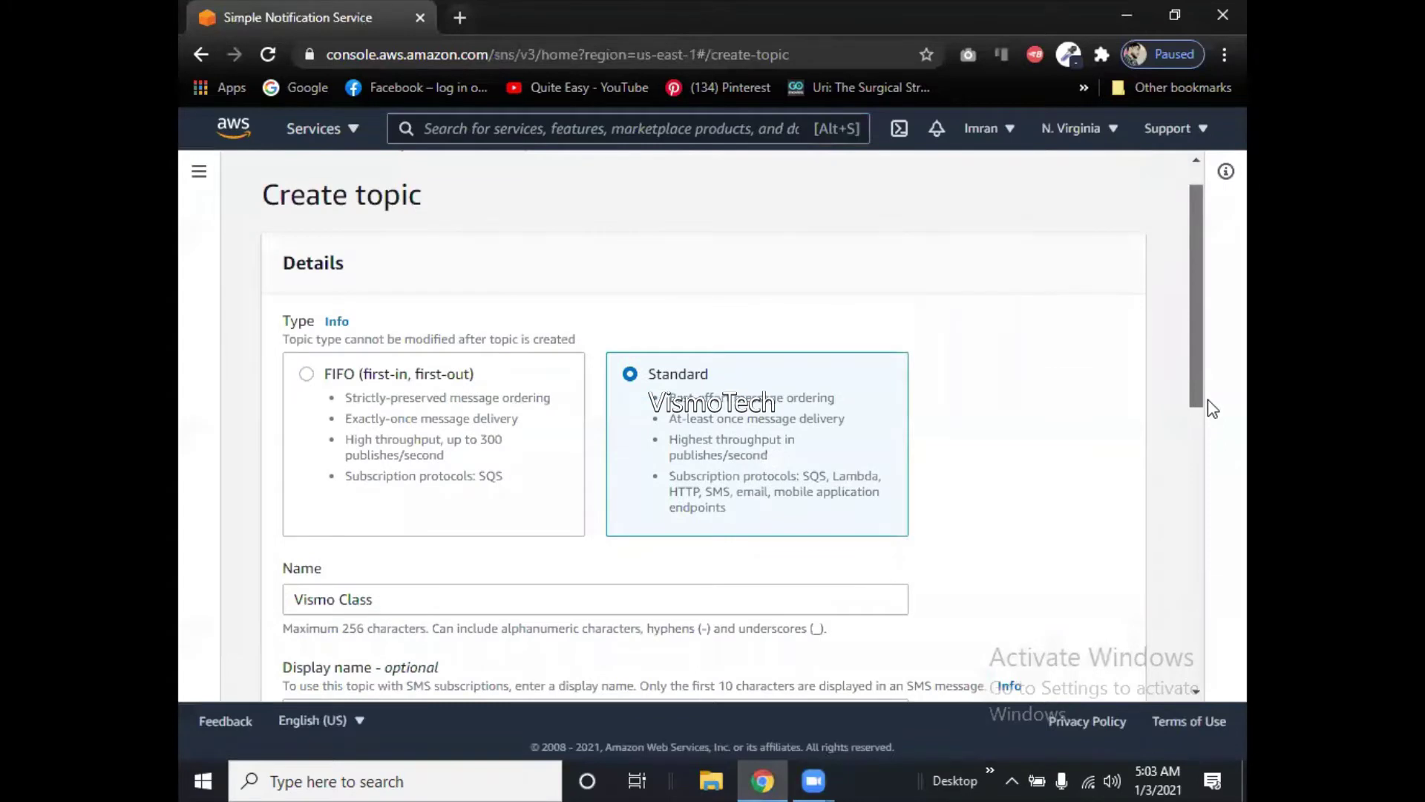
drag(1209, 400, 1208, 408)
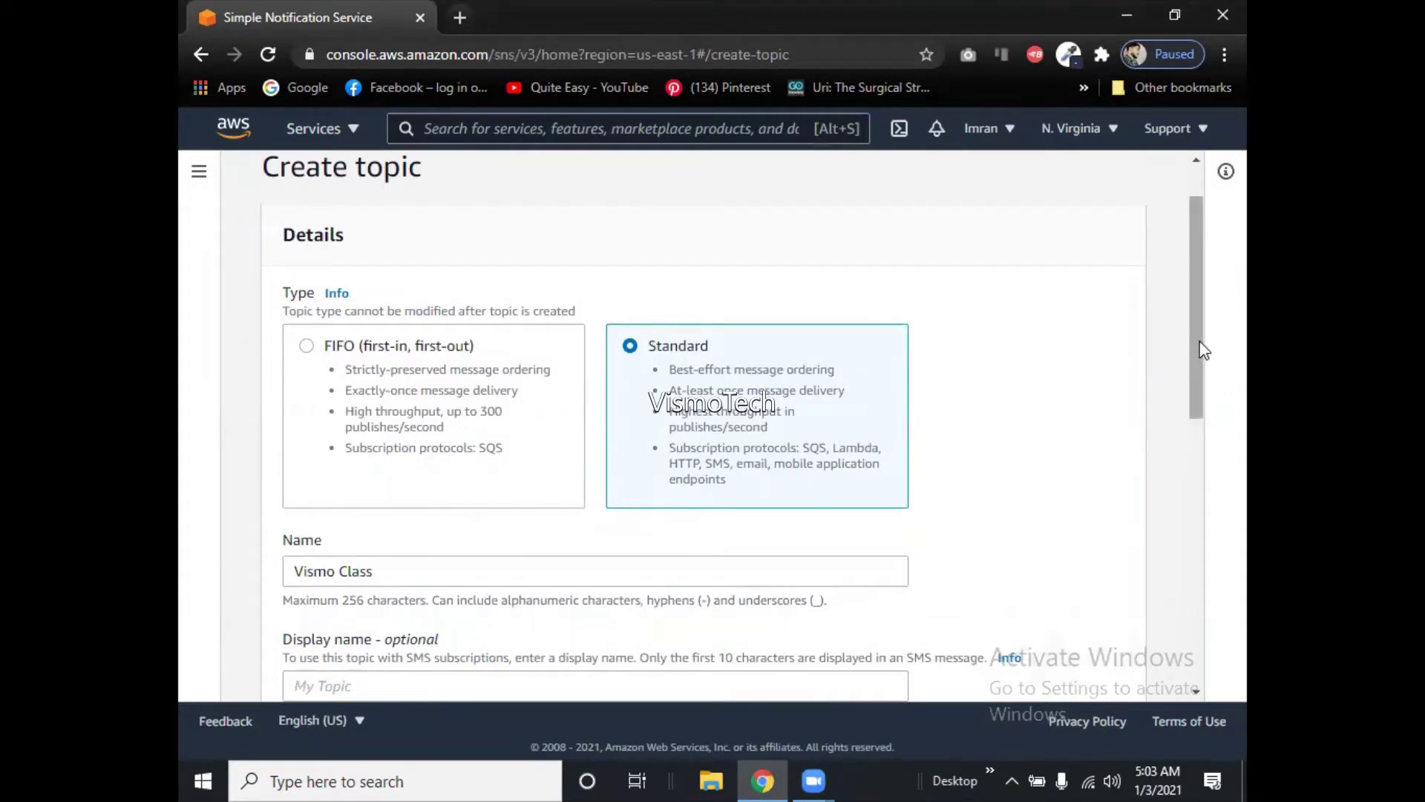
drag(1197, 363, 1192, 621)
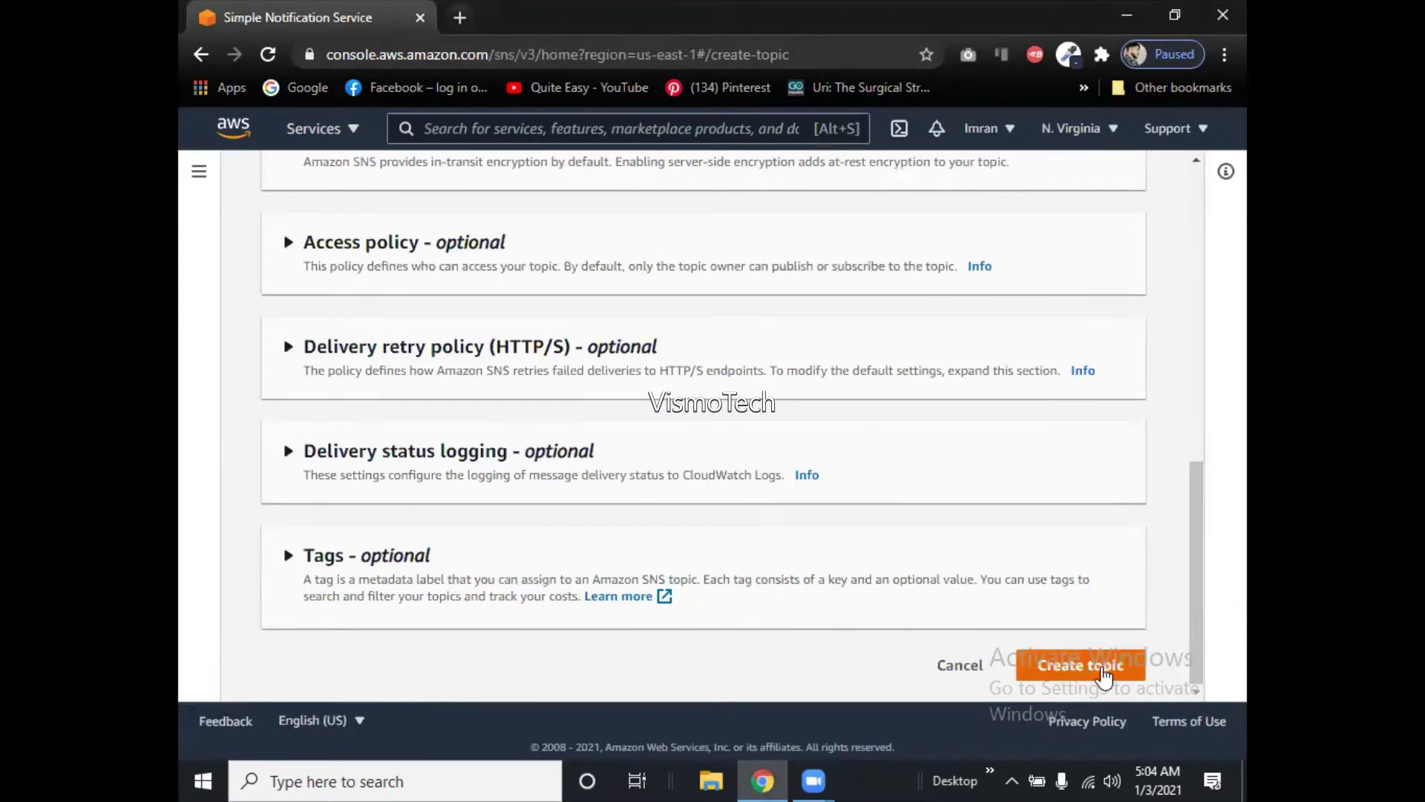
click(1101, 673)
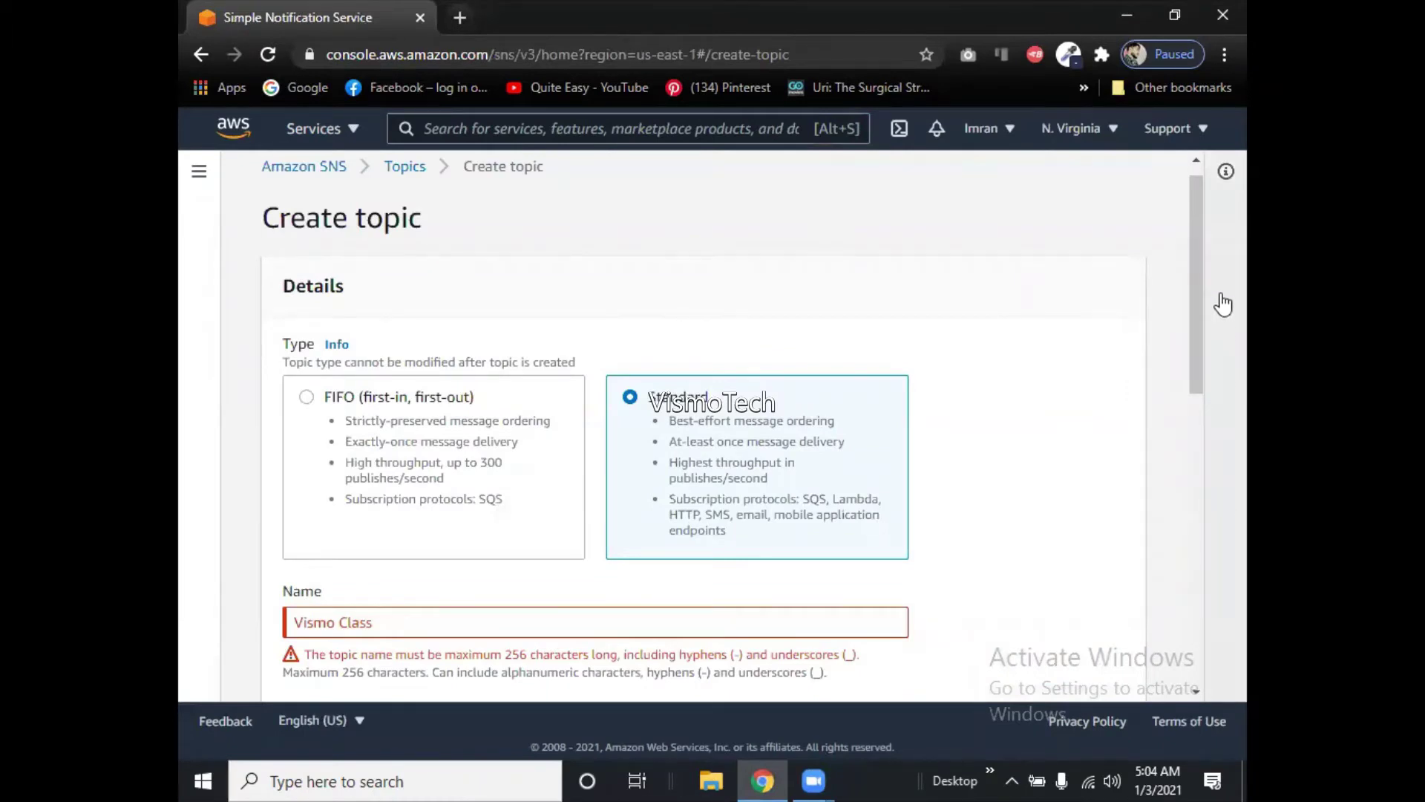
Set the topic's display name to 'Vismoclass'.
drag(1201, 315, 1201, 403)
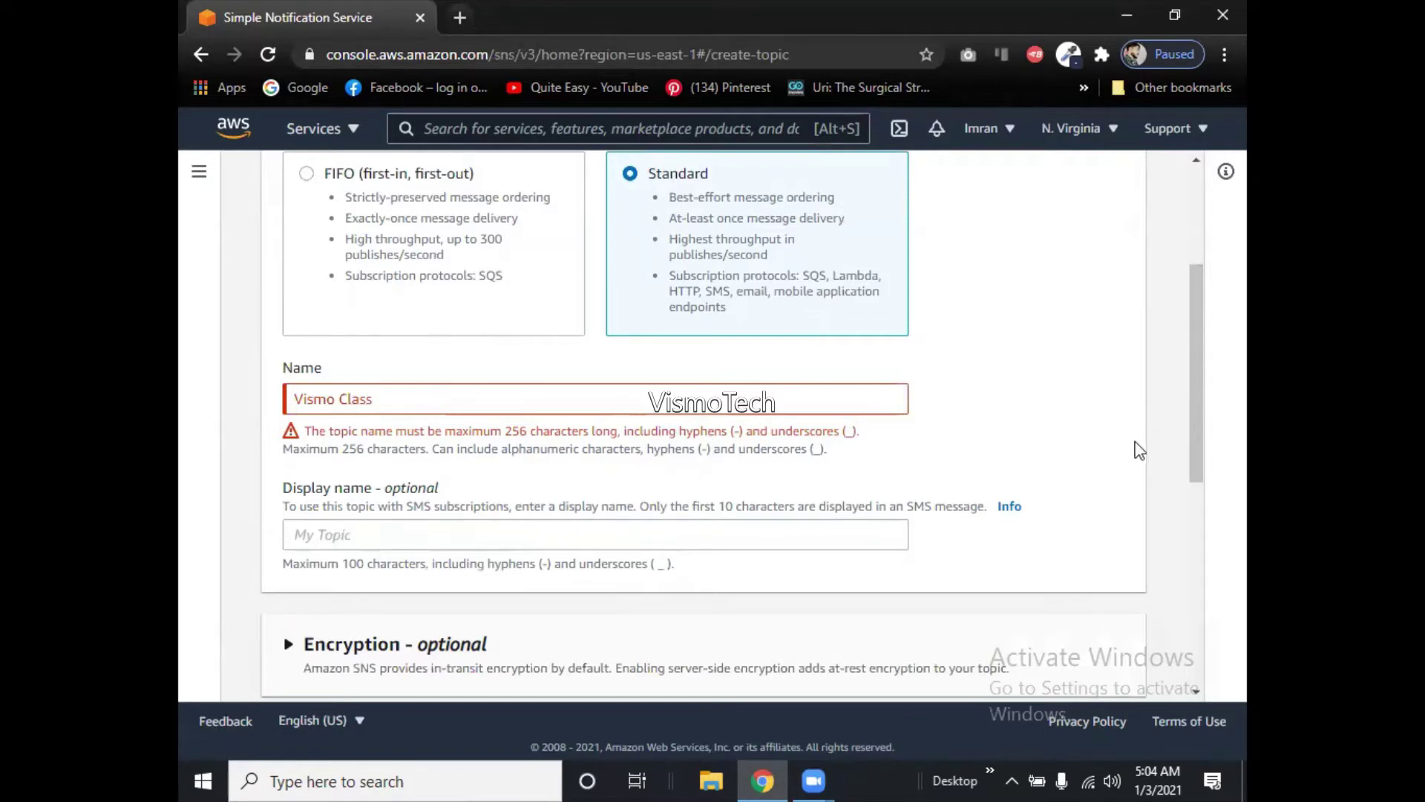
drag(1196, 436, 1206, 477)
scroll(1206, 477, down, 3)
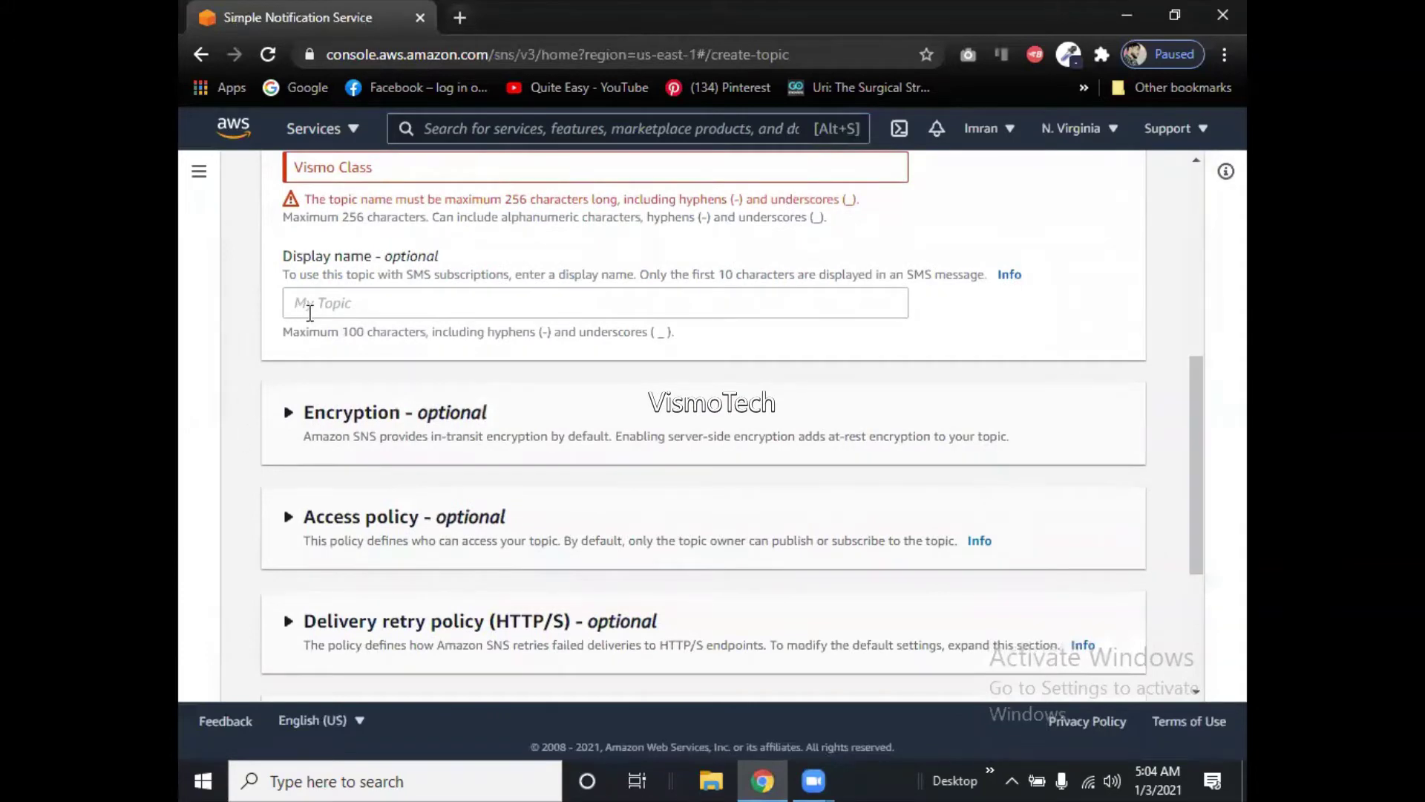
click(310, 311)
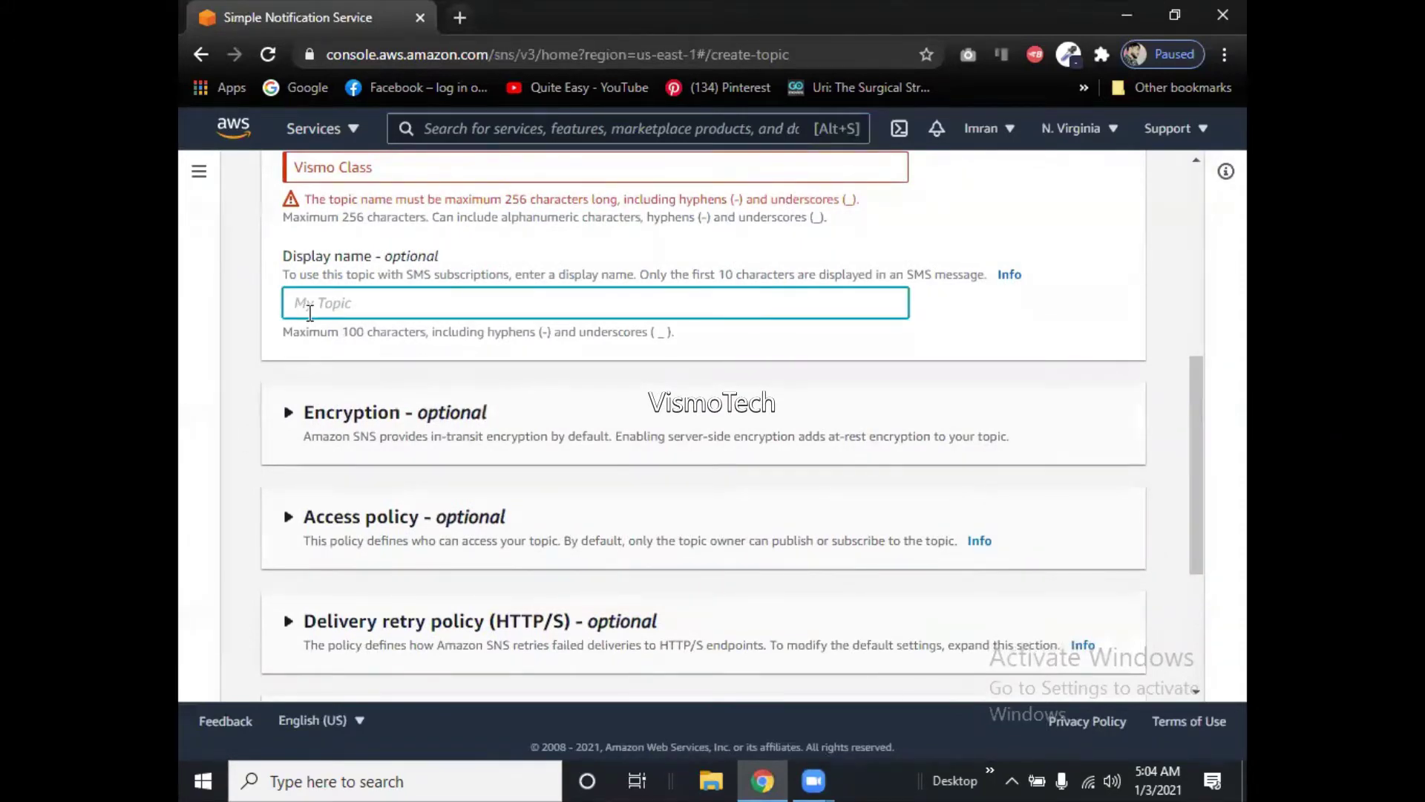
text(Vismoclass)
Remove the space so the topic name reads 'VismoClass'.
click(340, 168)
key(BackSpace)
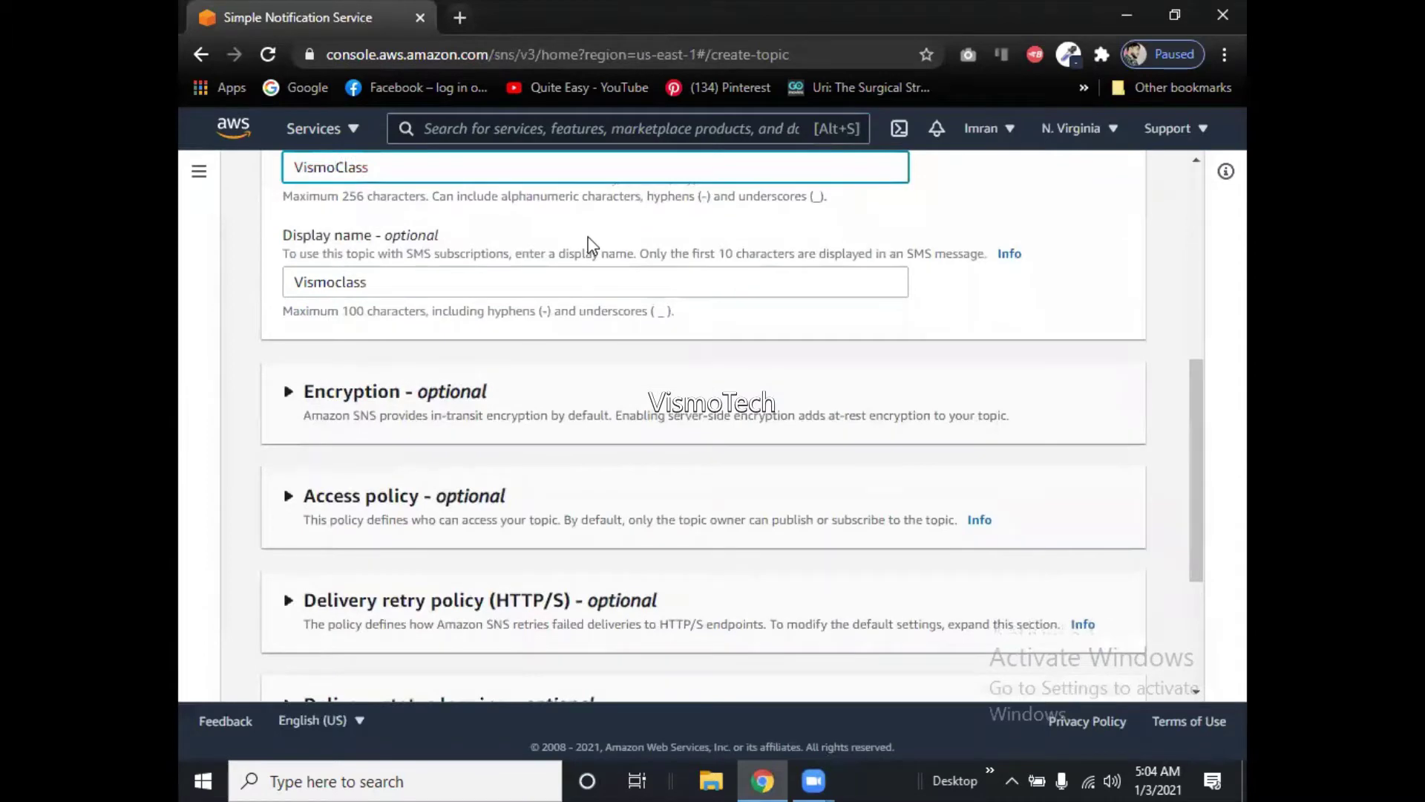
scroll(1218, 568, down, 4)
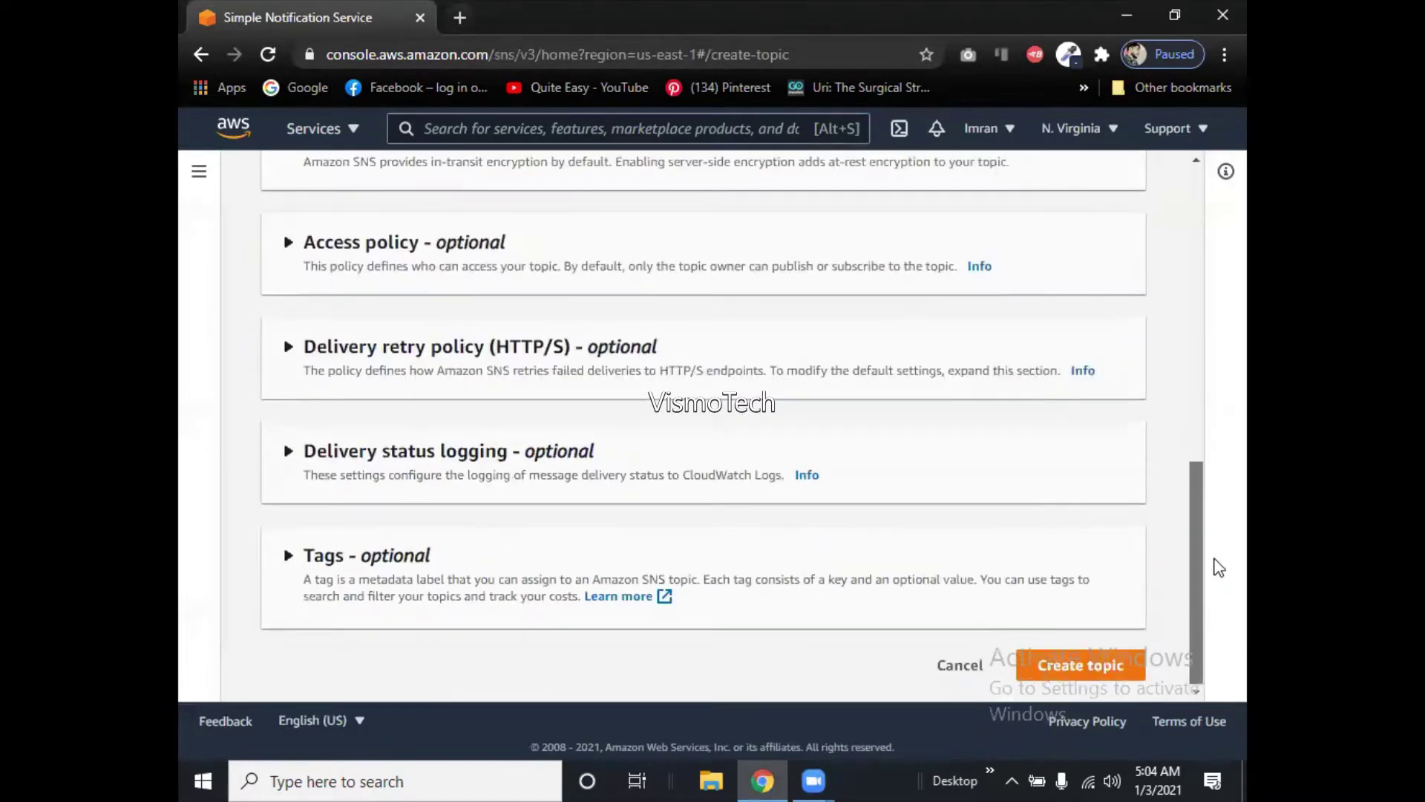
Create the VismoClass Standard topic and select its full ARN on the details page.
click(1121, 662)
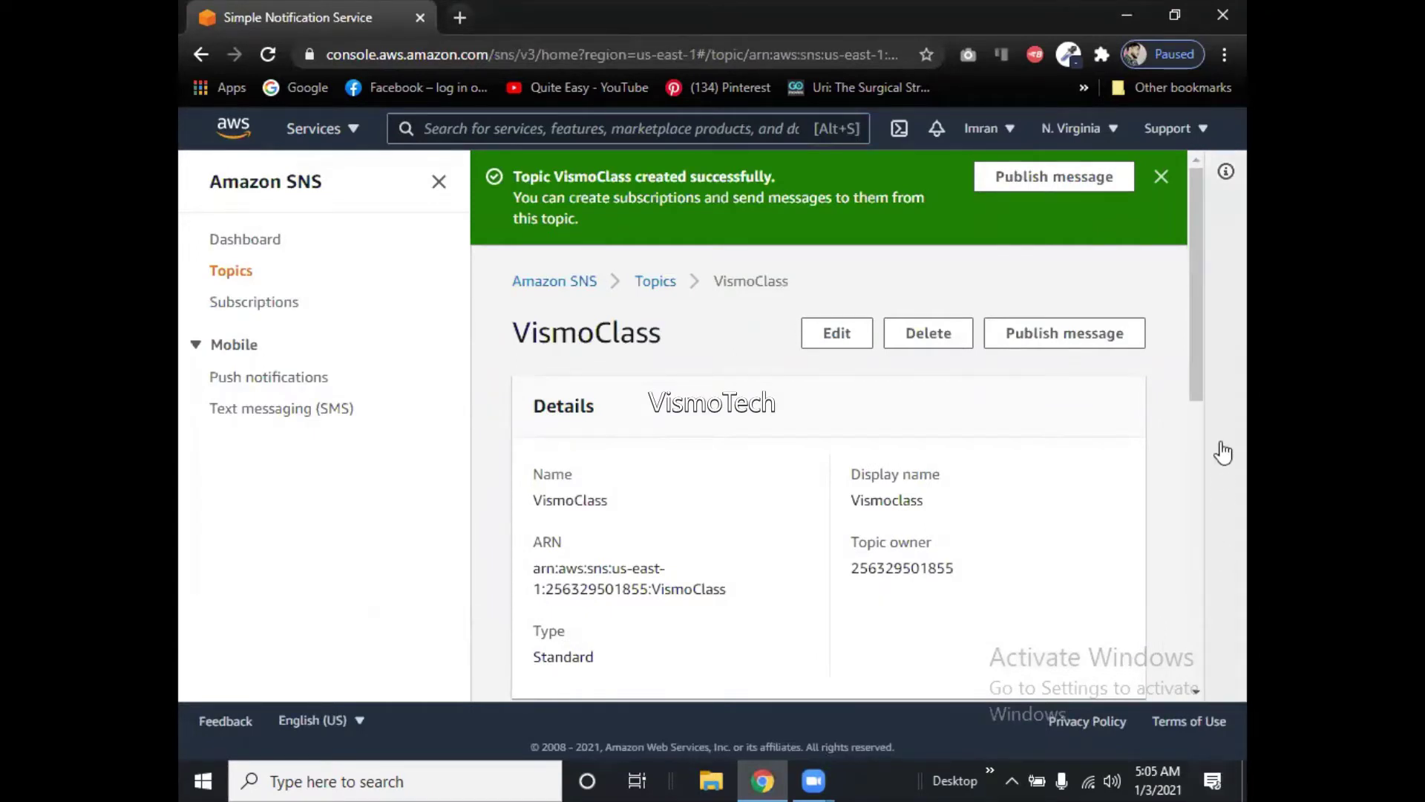
drag(1197, 358, 1192, 439)
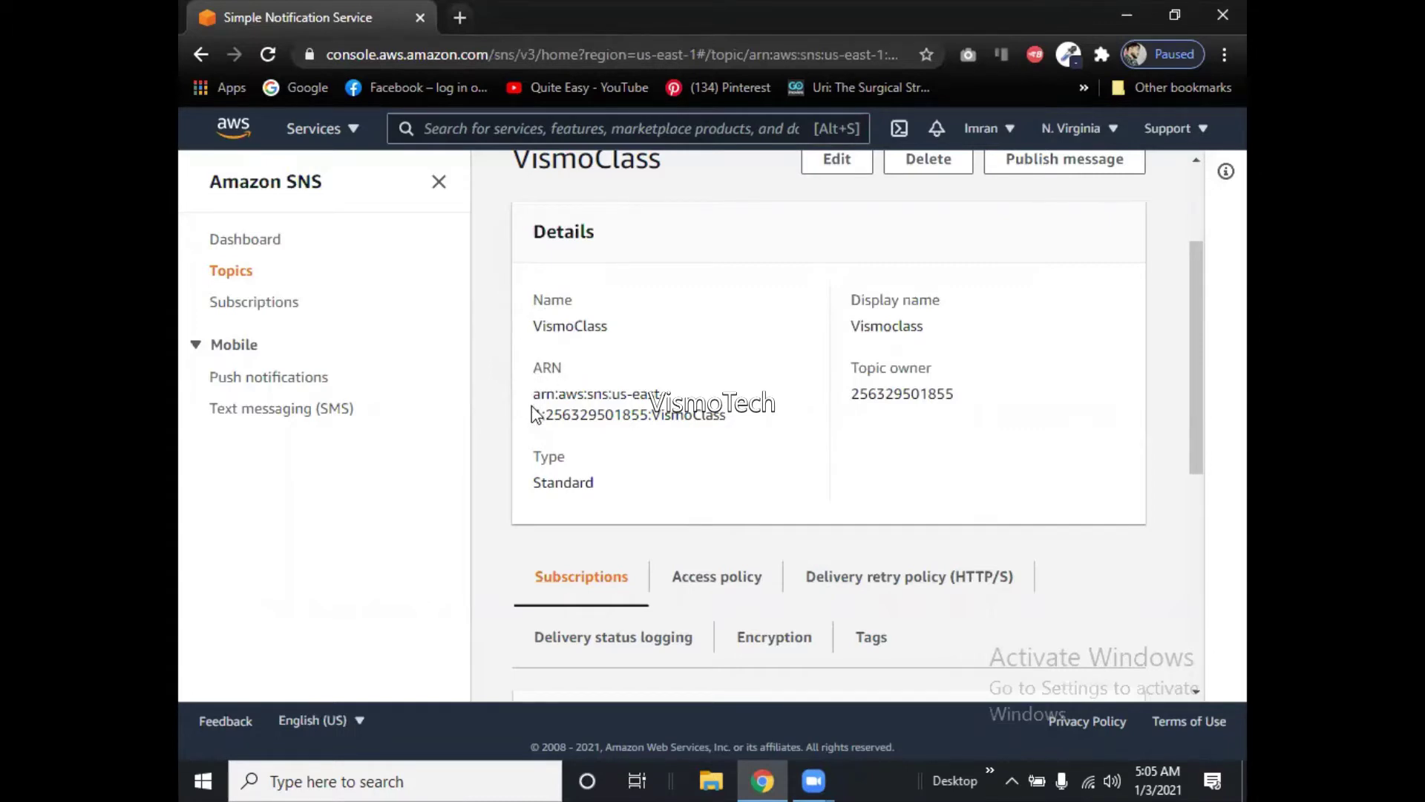
drag(534, 399, 726, 415)
key(ctrl+c)
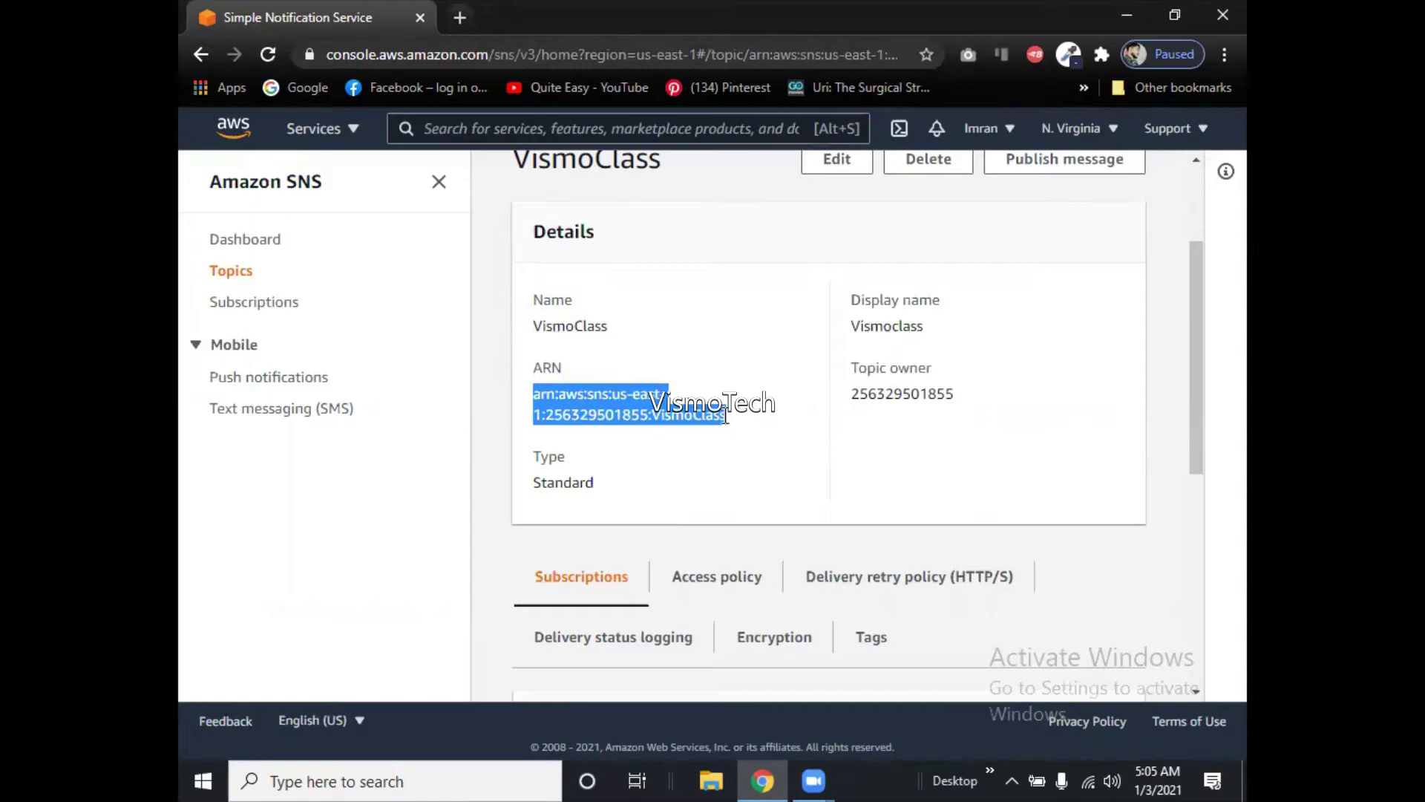
Paste the VismoClass topic ARN into a new Notepad note, then minimize Notepad.
key(super)
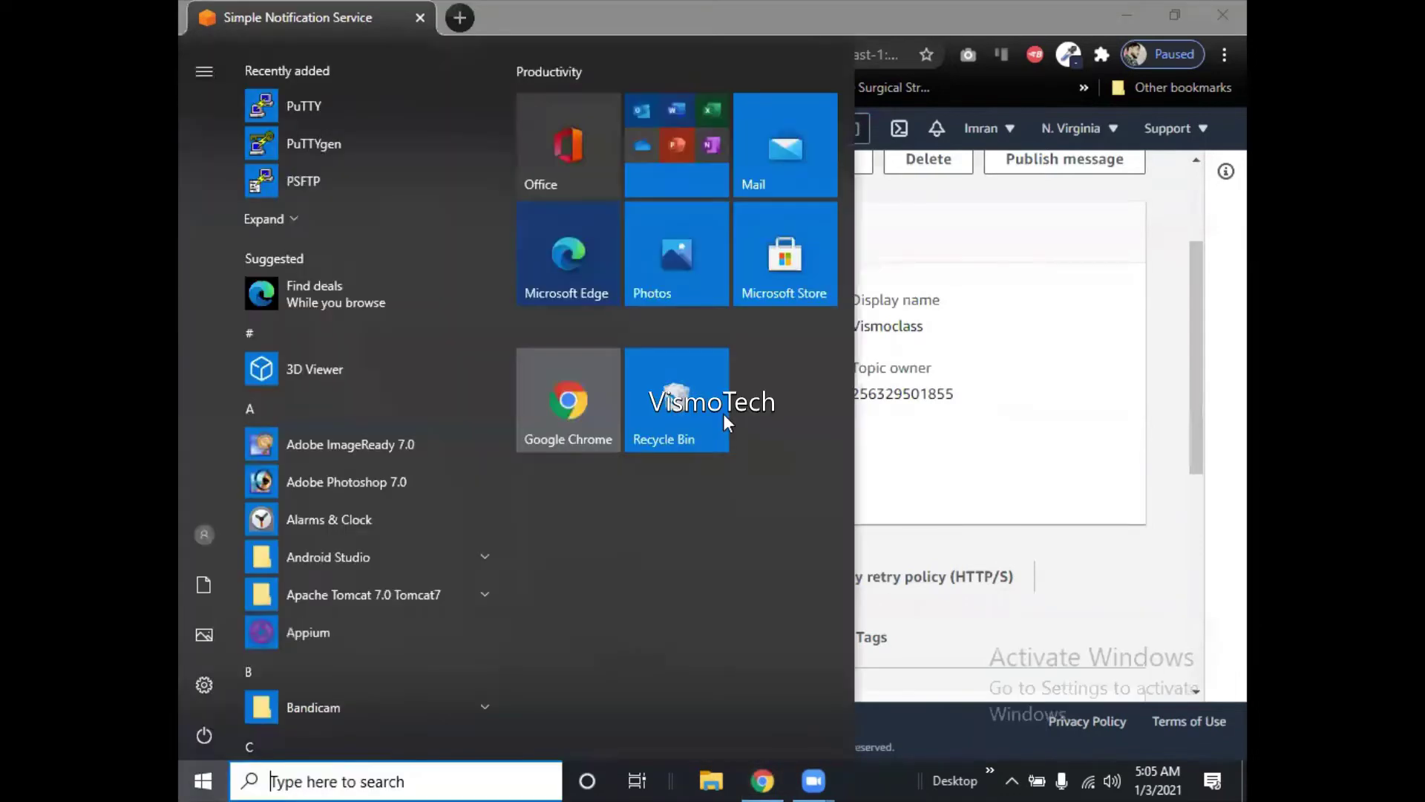
text(notepad)
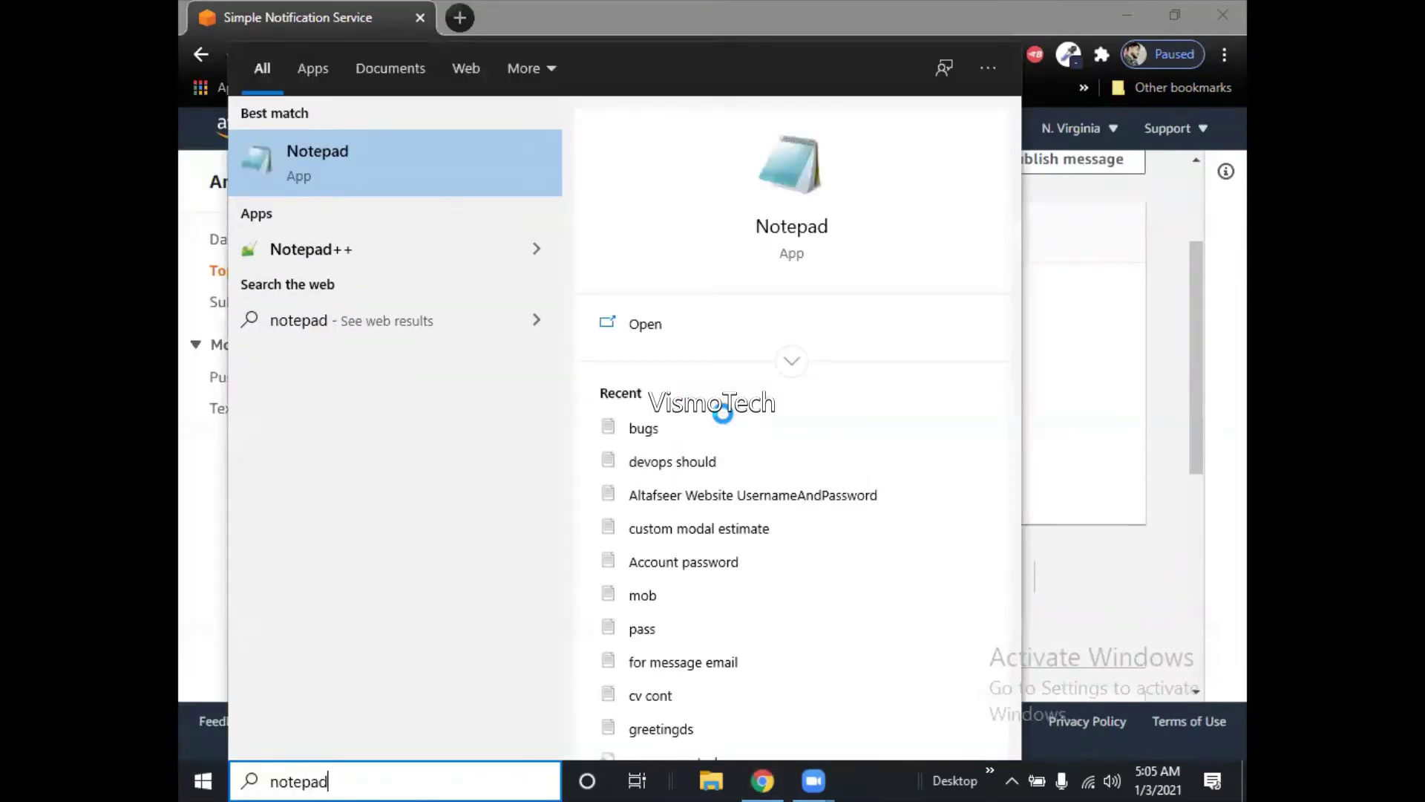
key(Return)
key(ctrl+v)
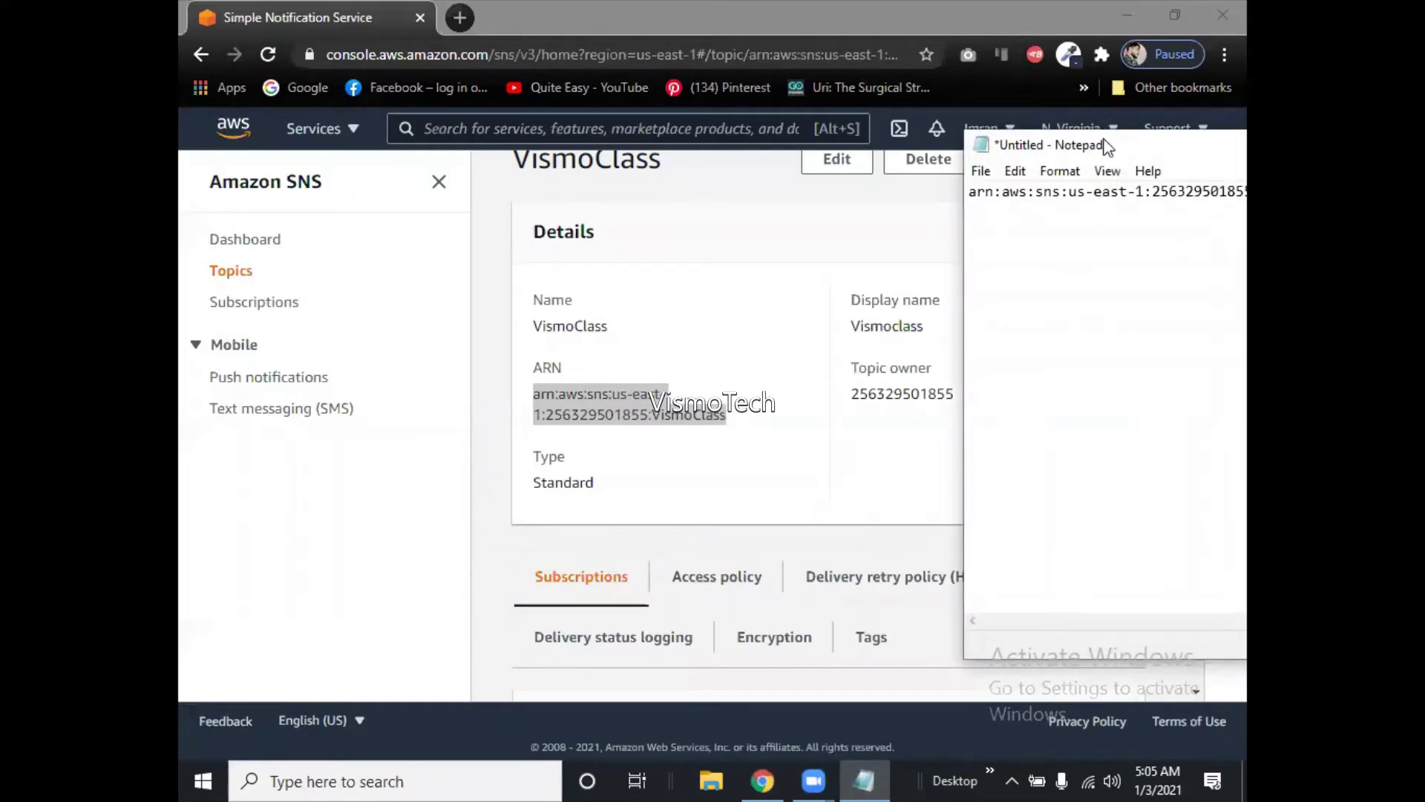
drag(1104, 146, 793, 117)
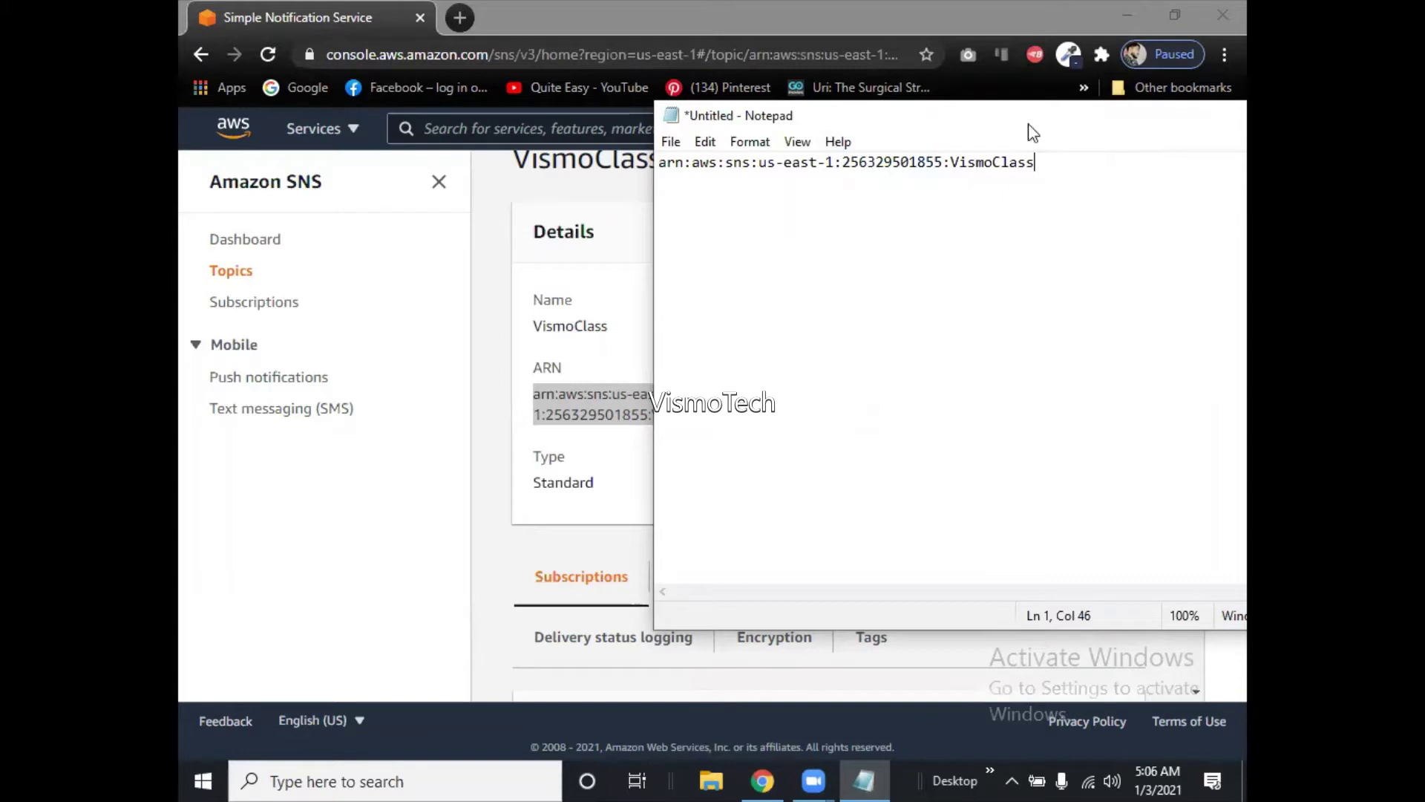
drag(1005, 121, 740, 125)
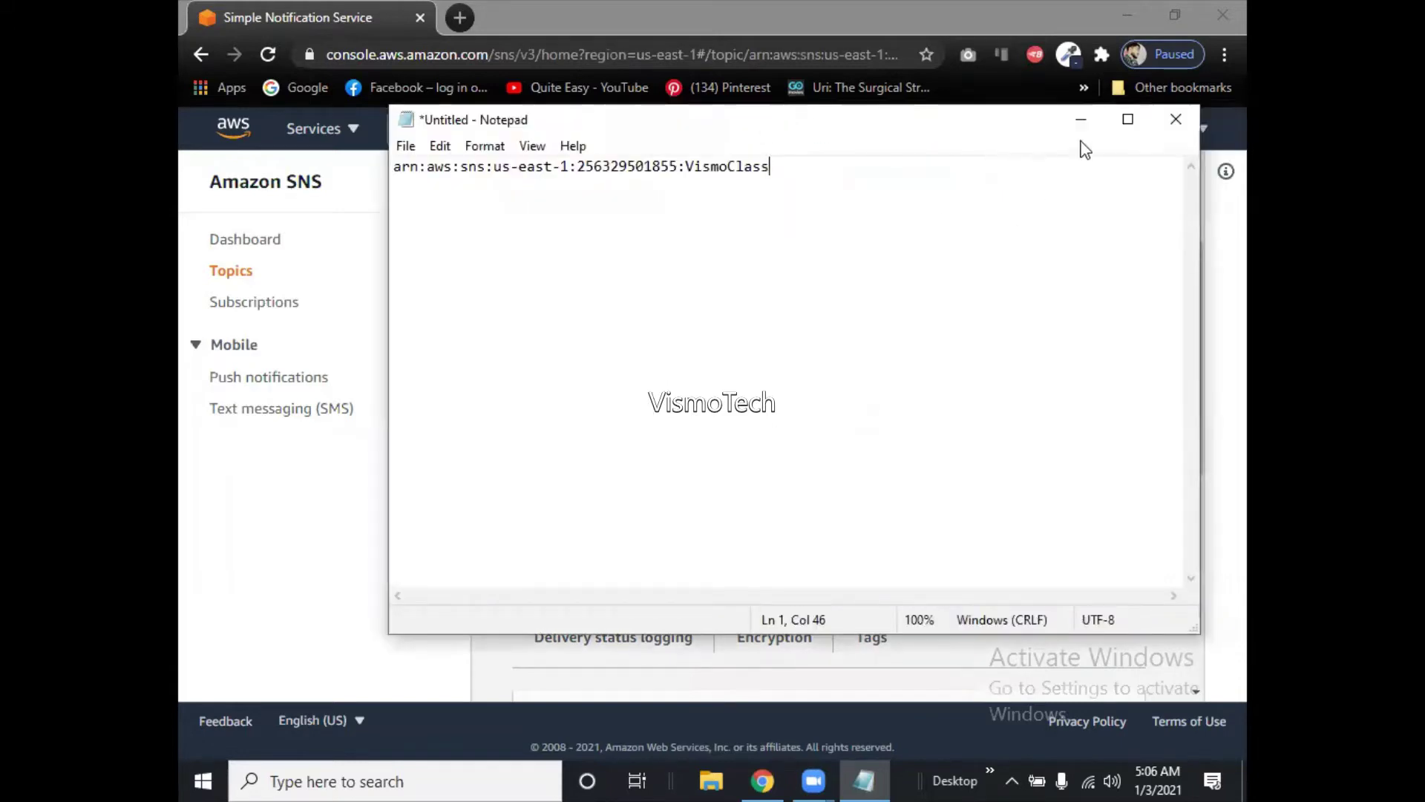
click(1081, 119)
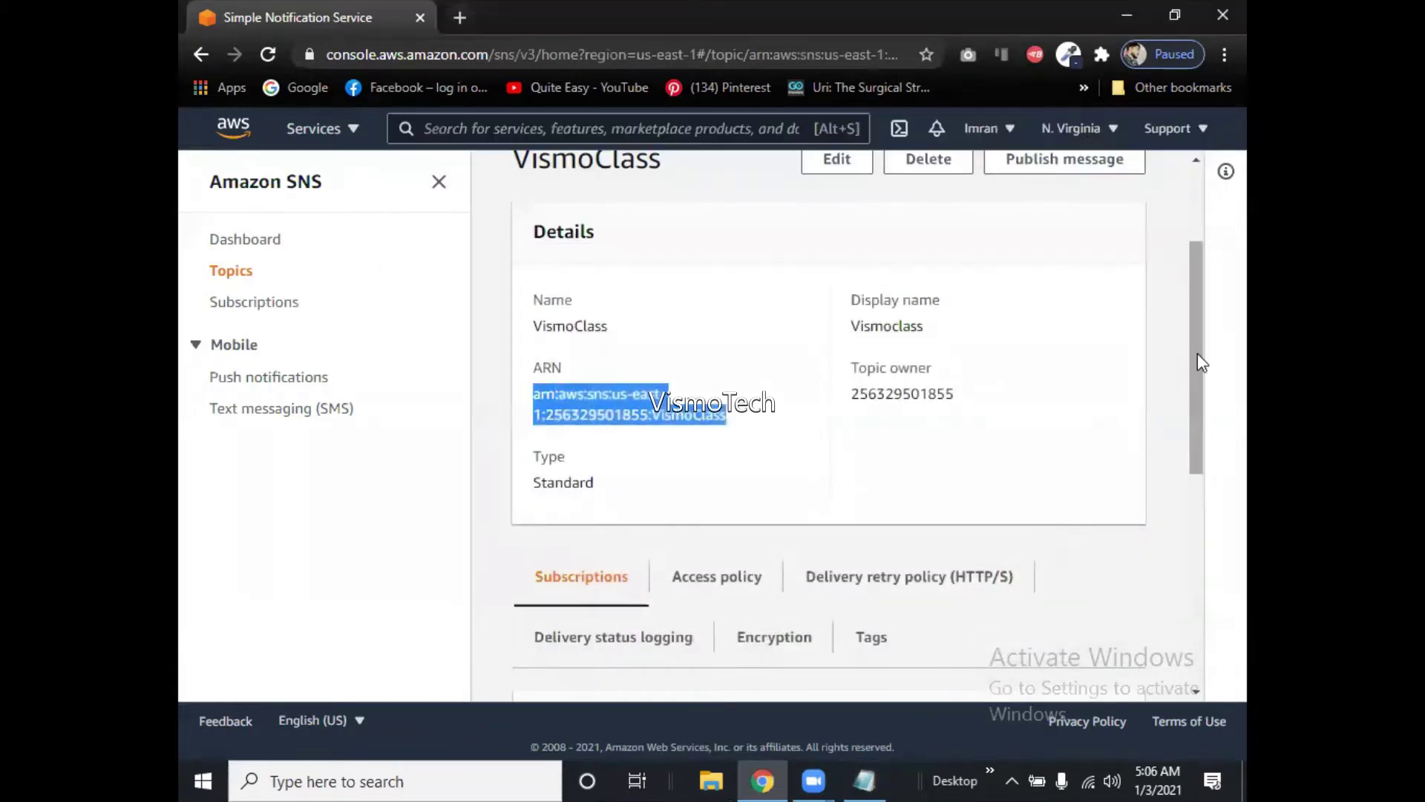
Select the account-number portion of the VismoClass topic ARN on the details page.
drag(1196, 354, 1198, 439)
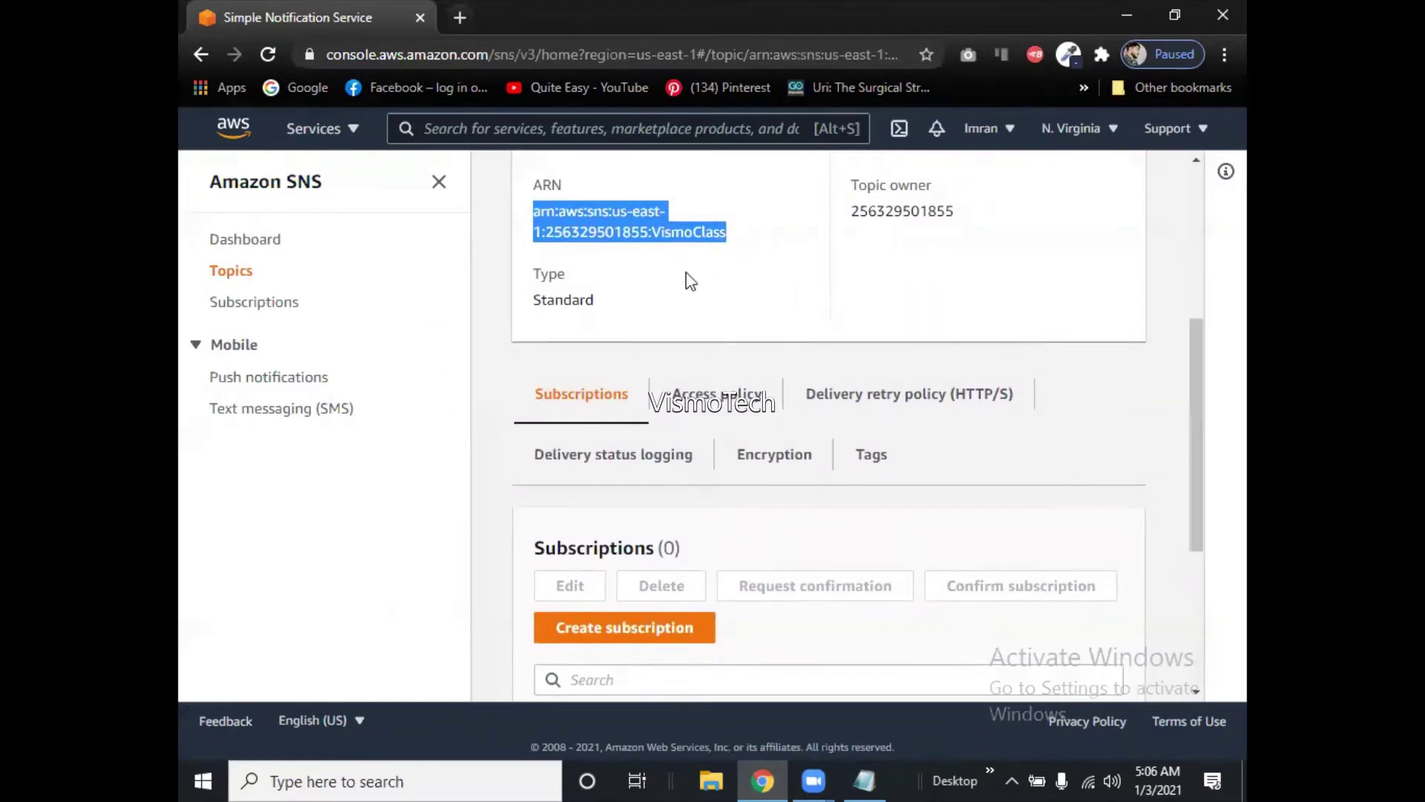
click(551, 226)
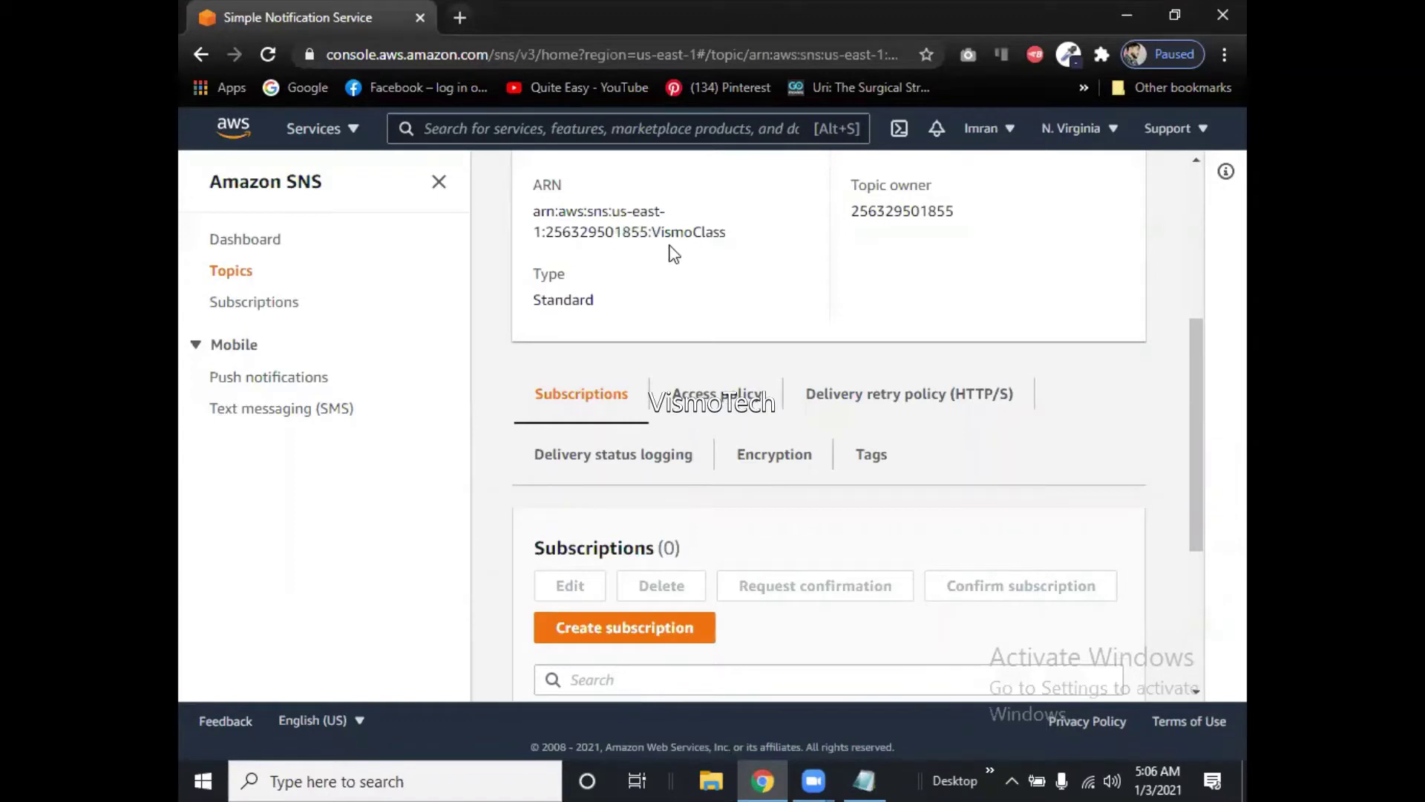
drag(1203, 403, 1192, 363)
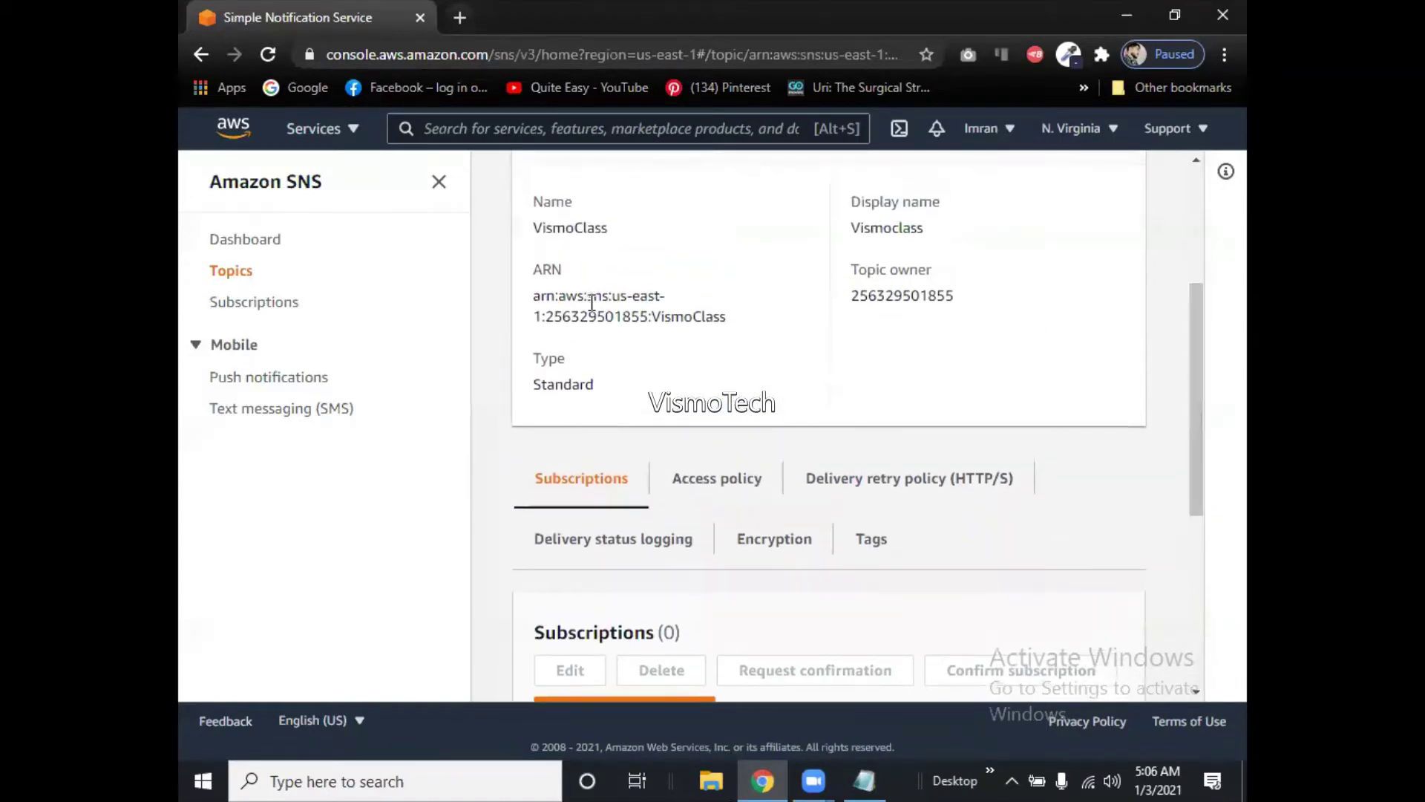
drag(547, 316, 644, 318)
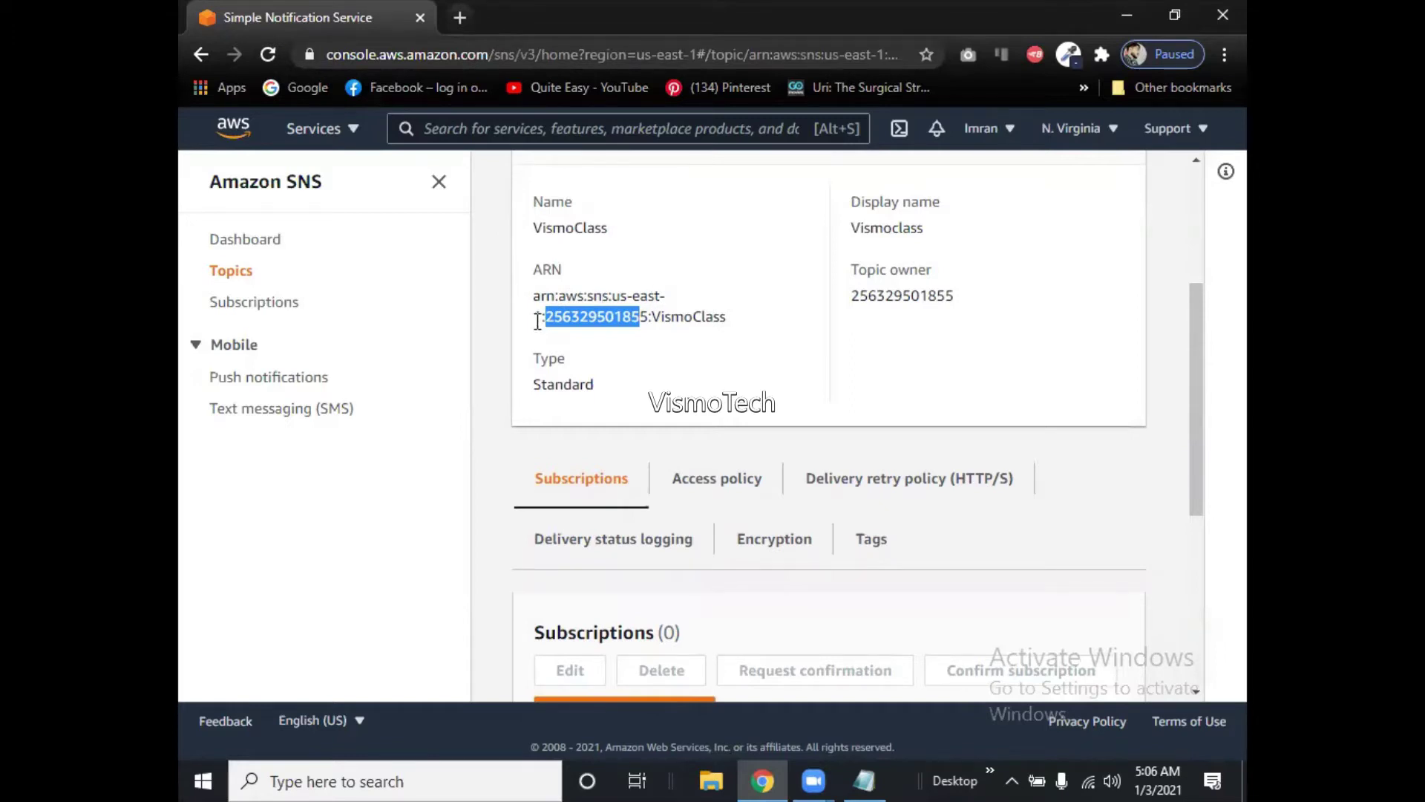
drag(727, 316, 663, 317)
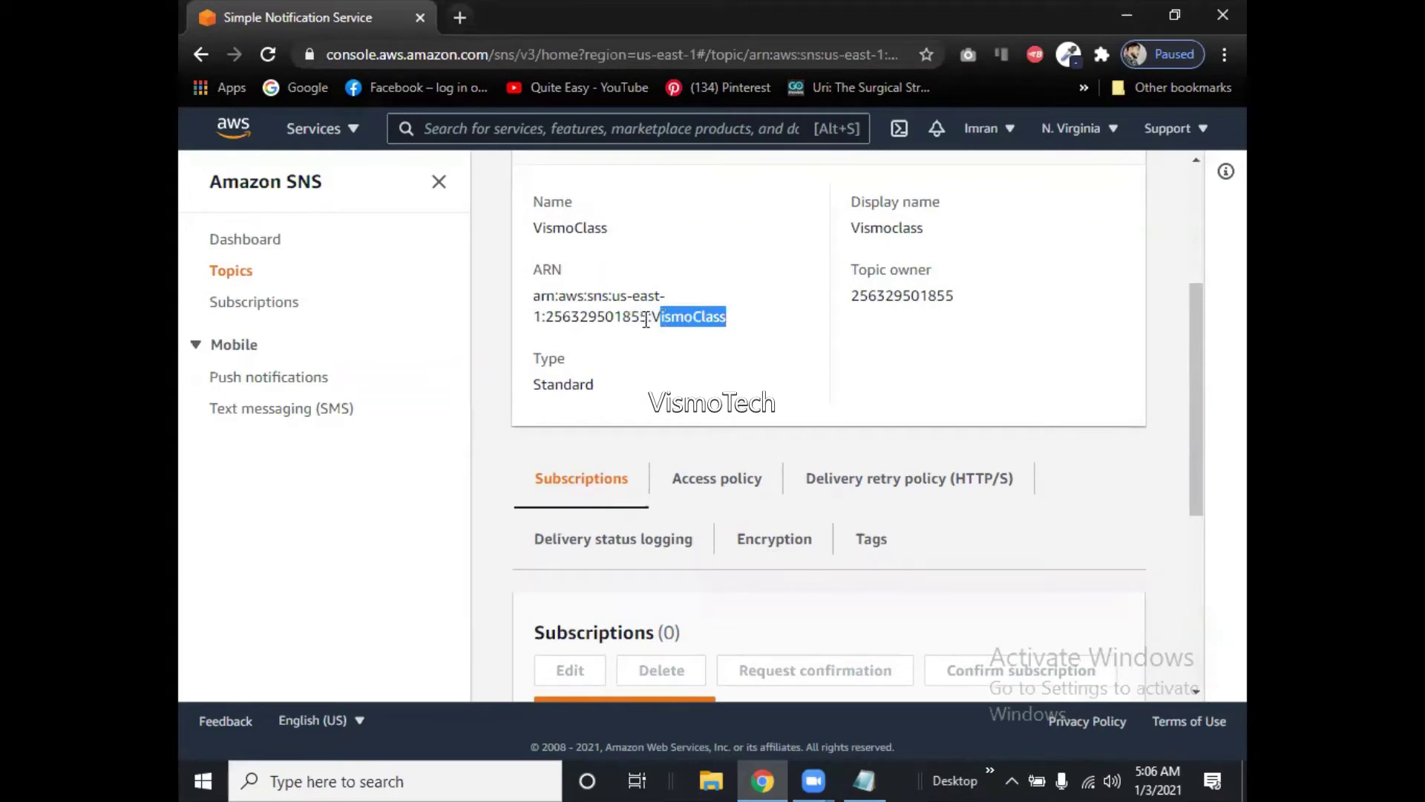
drag(647, 318, 547, 318)
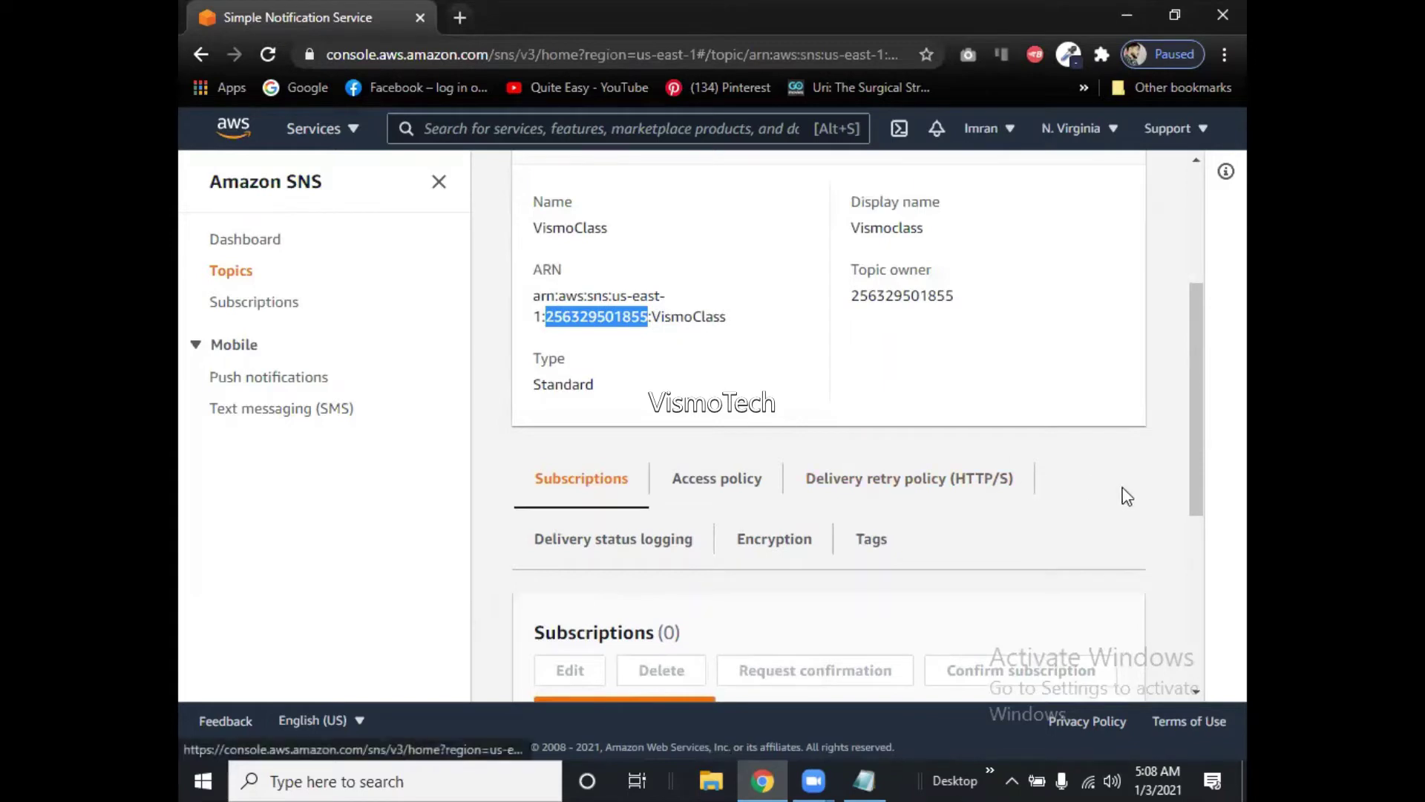
Scroll down to the topic's Subscriptions panel, which lists zero subscriptions.
mouse_move(1195, 429)
mouse_down()
mouse_move(1195, 537)
mouse_move(1197, 445)
mouse_up()
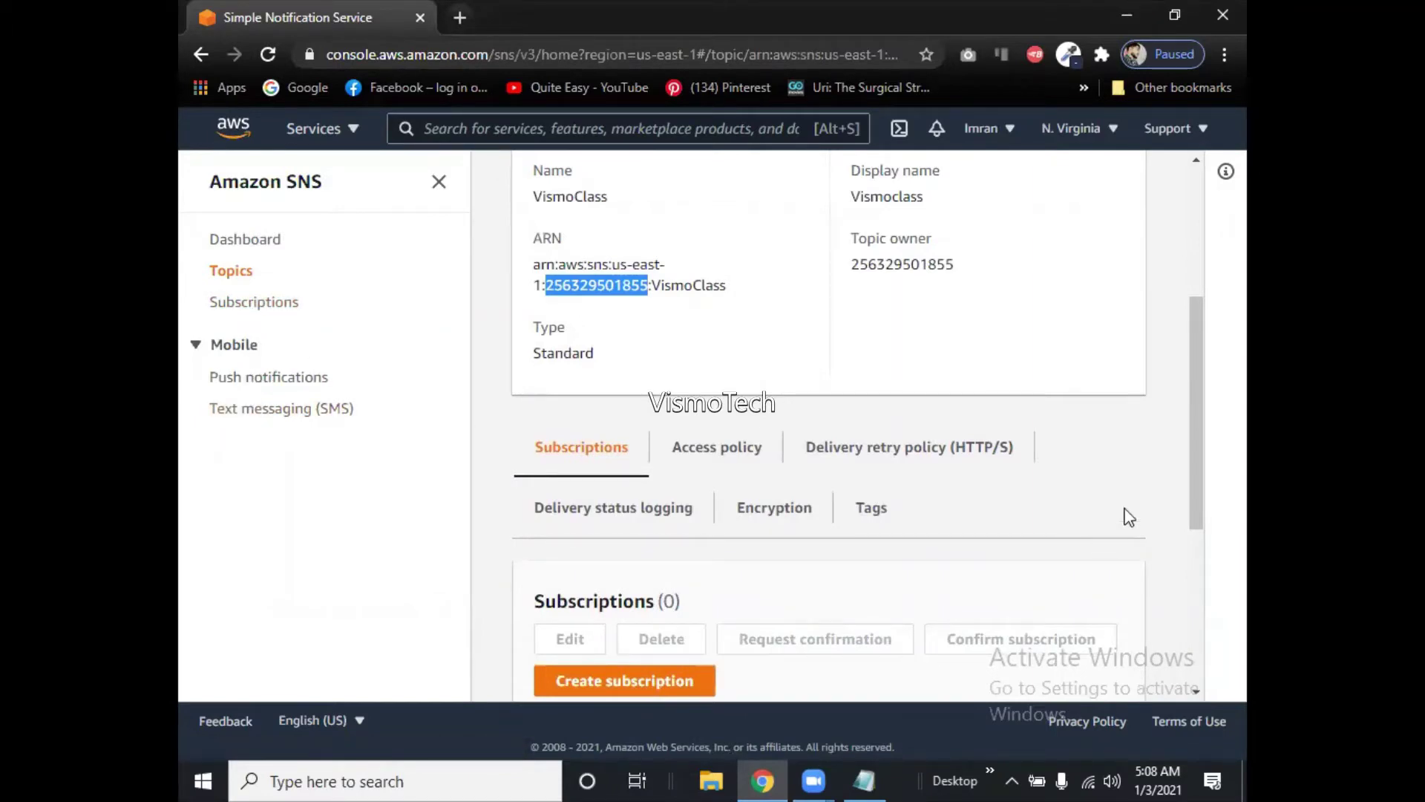
scroll(1192, 506, down, 3)
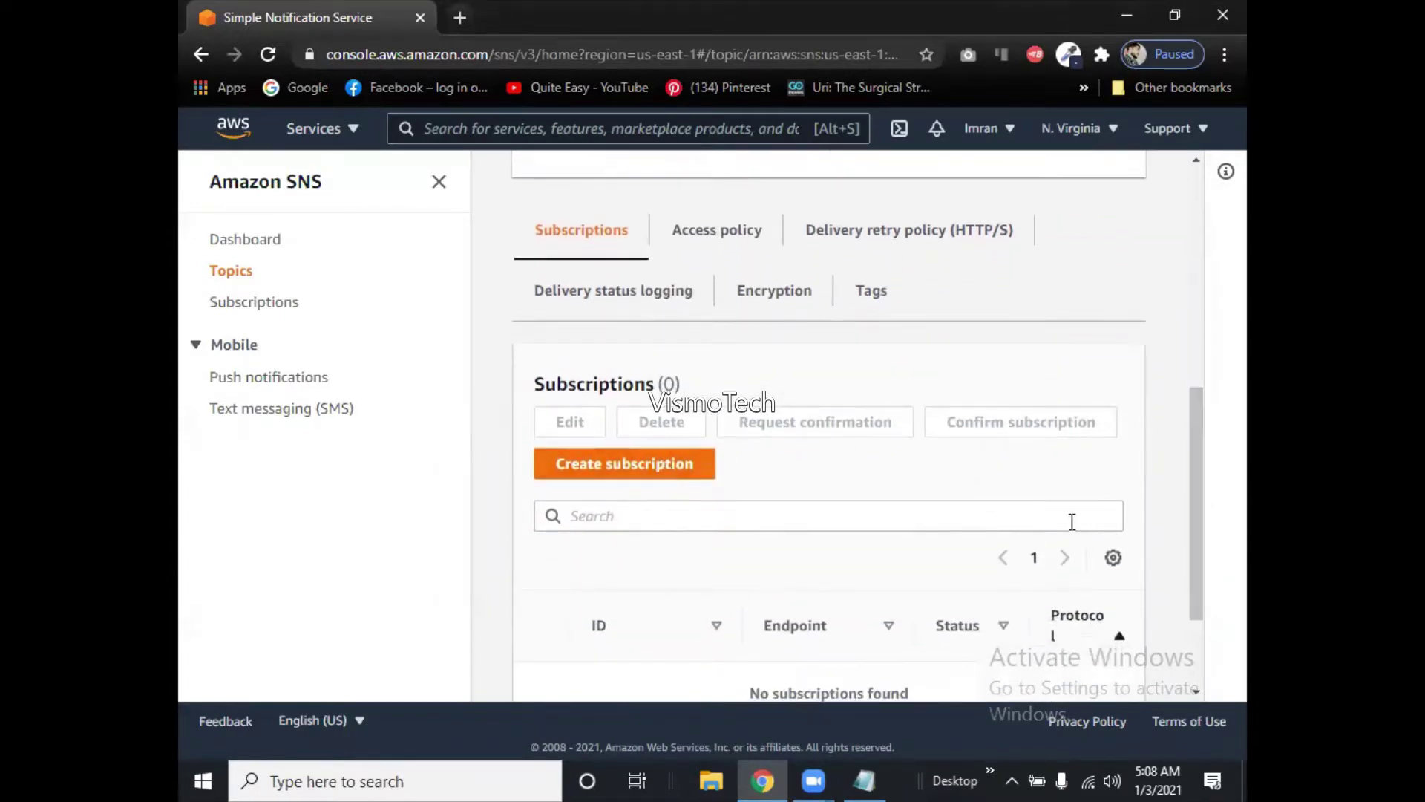
click(1041, 519)
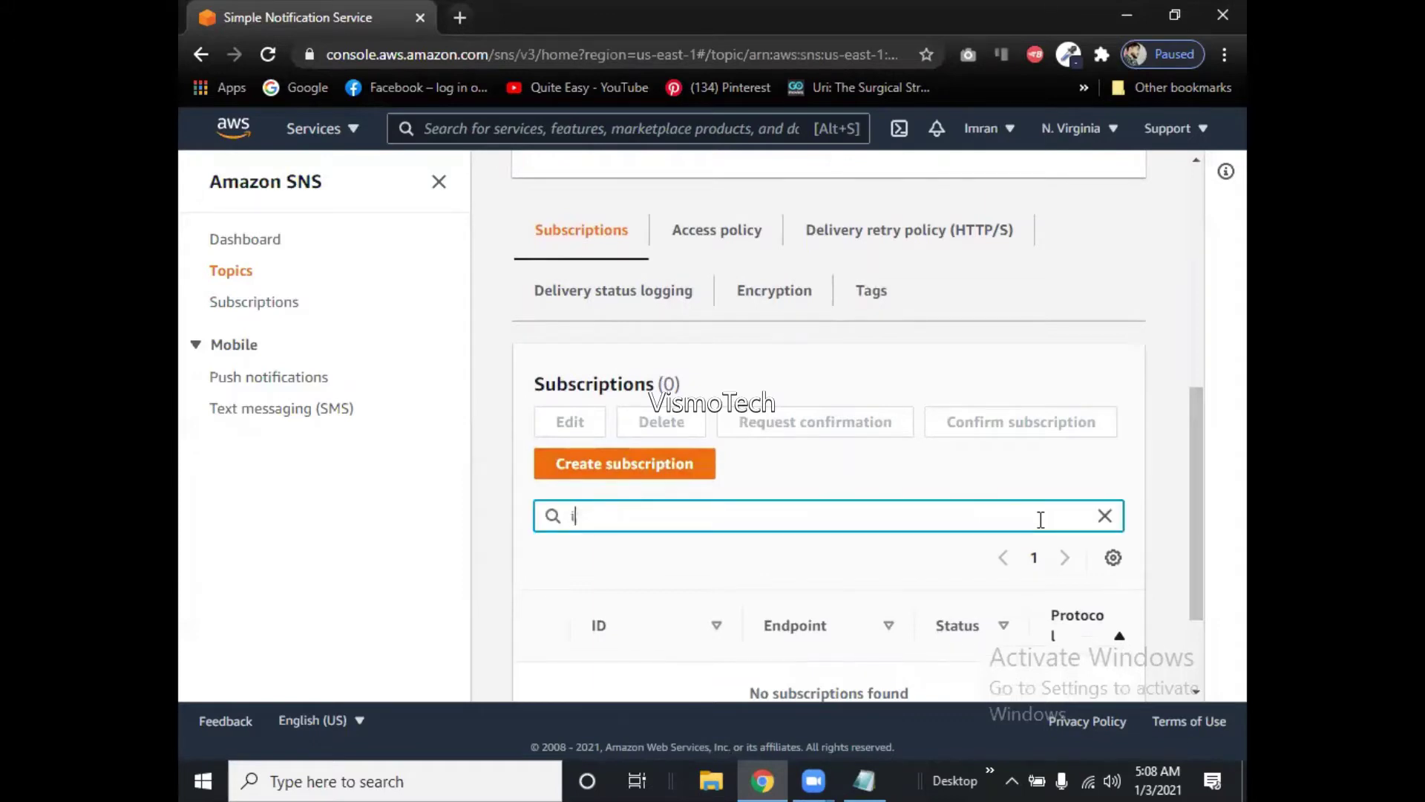
Open Create subscription for VismoClass with its topic ARN prefilled, and scroll the form.
click(584, 466)
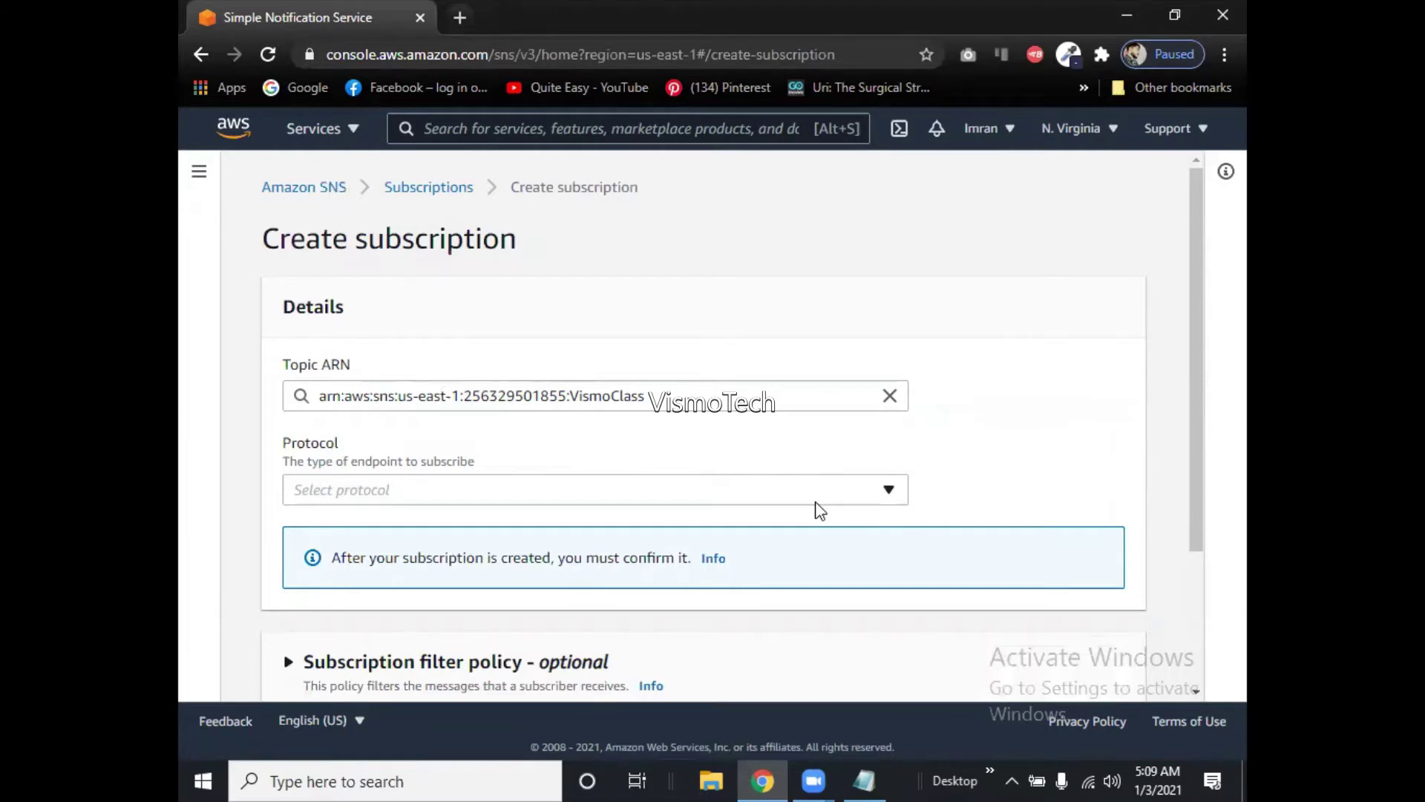
scroll(1206, 418, down, 1)
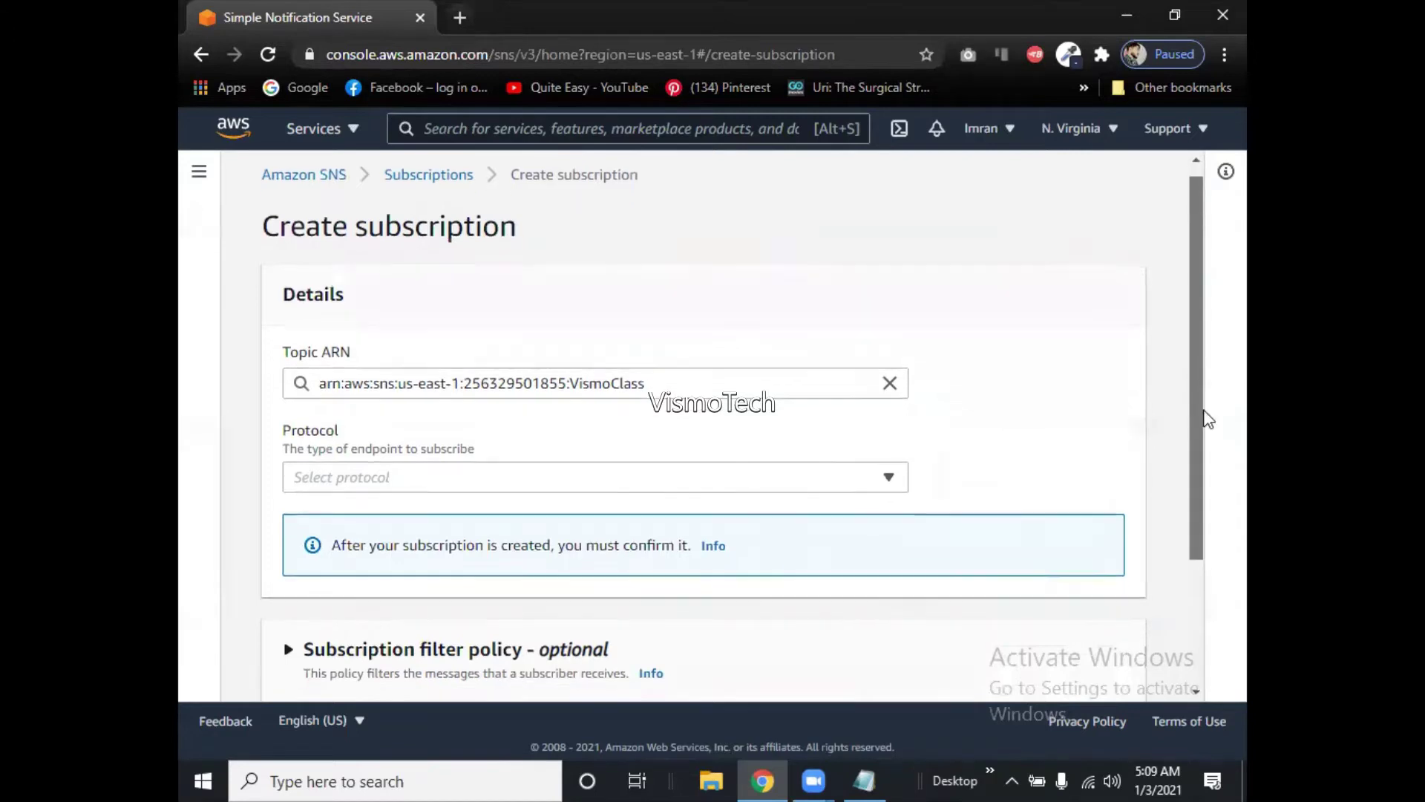
scroll(1206, 418, down, 1)
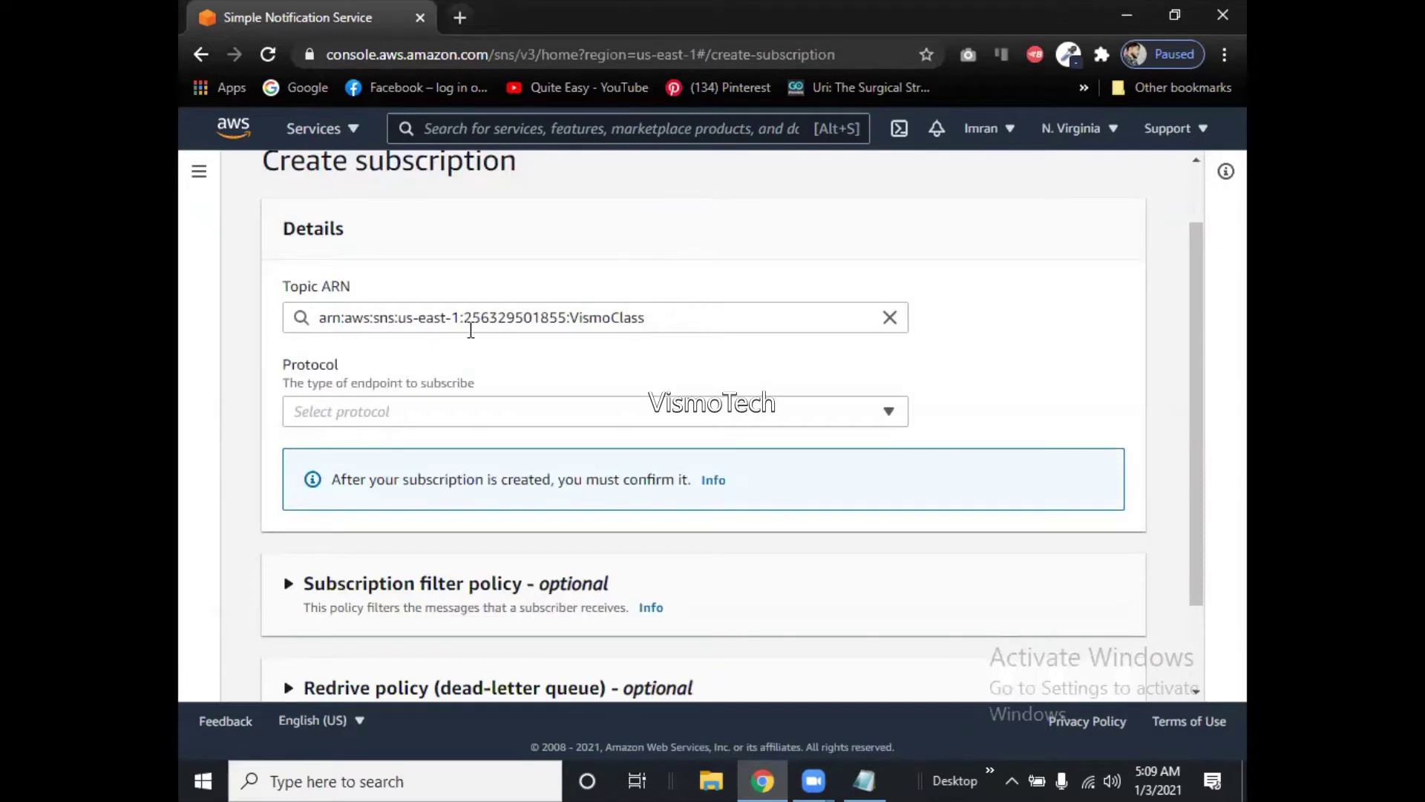
Open the Protocol dropdown and browse the available endpoint types.
click(555, 424)
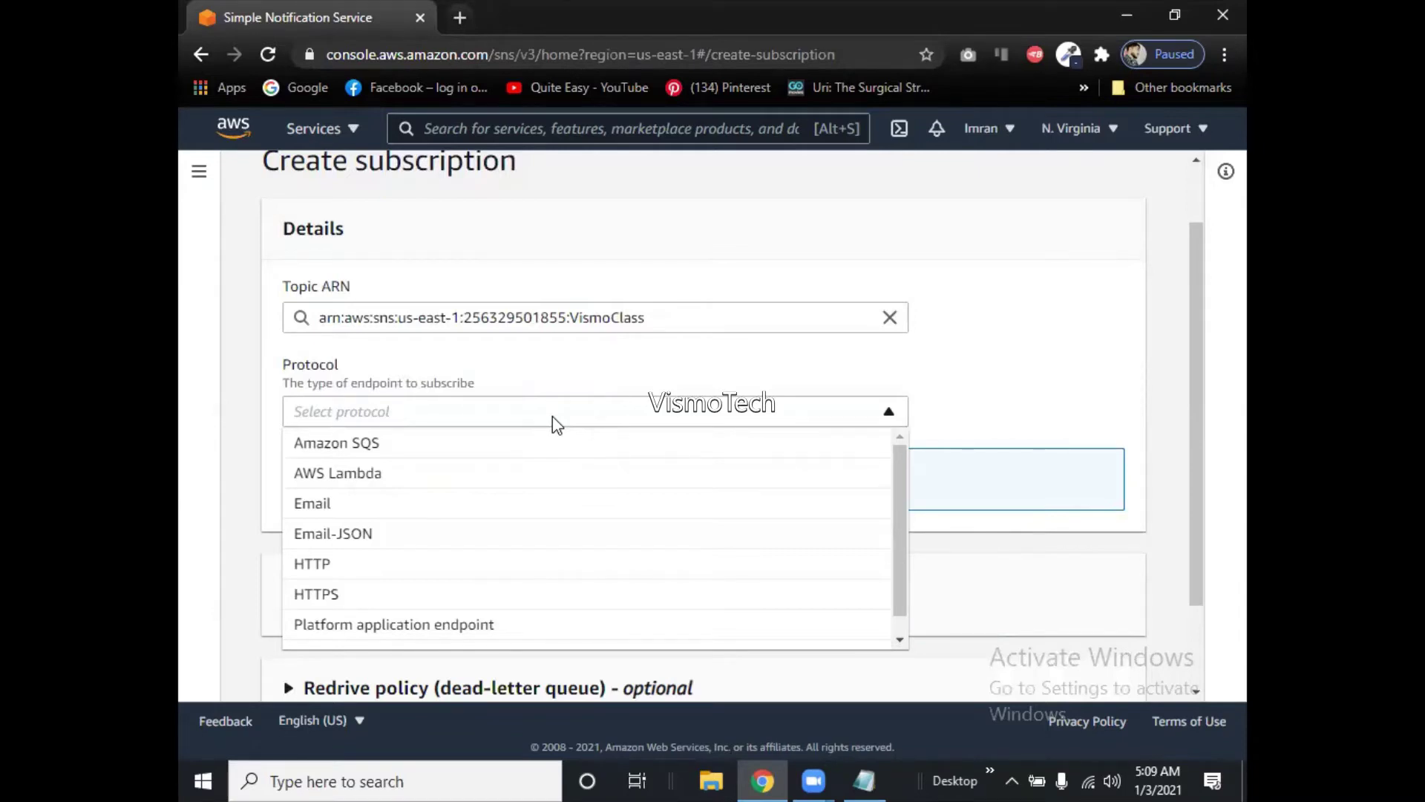
drag(899, 500, 904, 553)
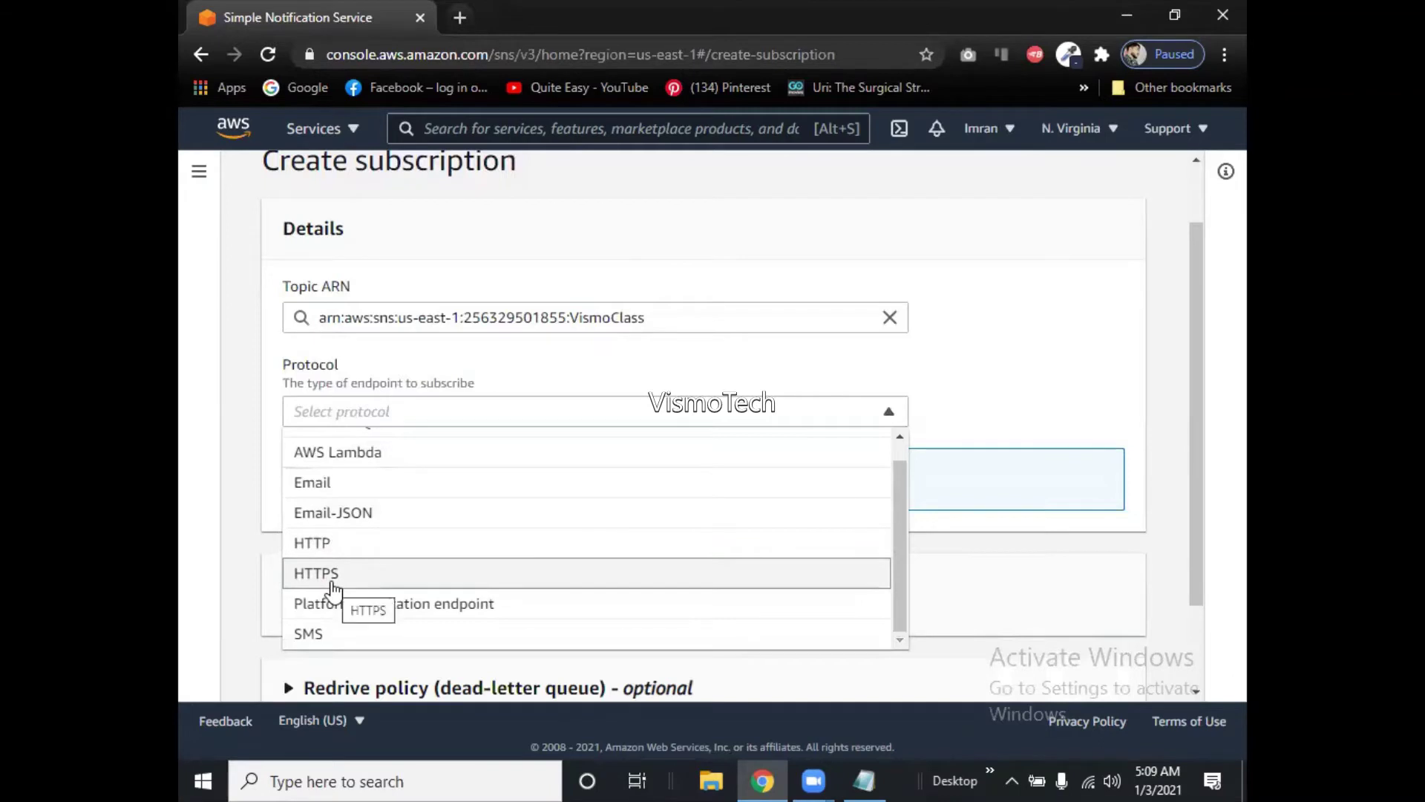
Try HTTP first, then settle on HTTPS as the subscription protocol, leaving the Endpoint blank.
click(355, 546)
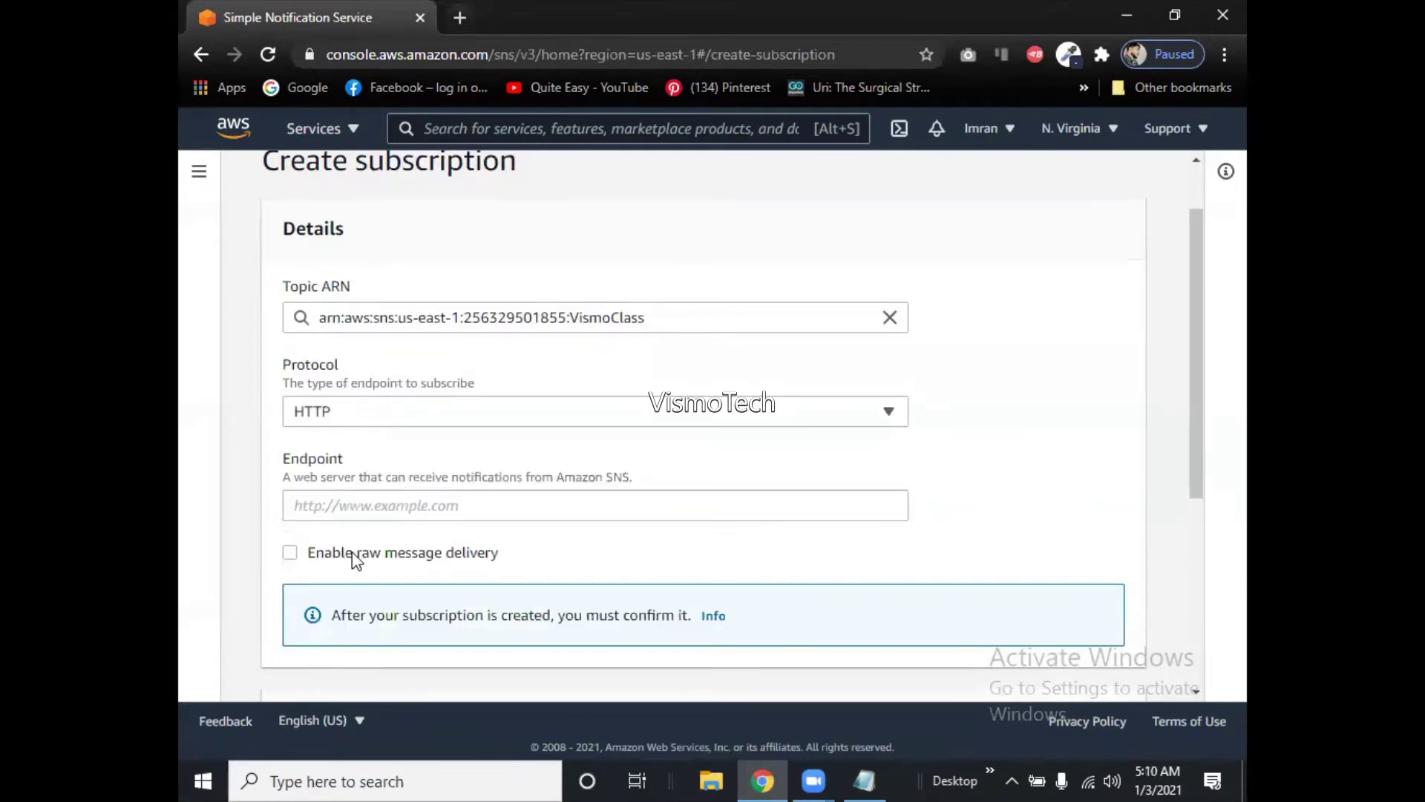
click(352, 420)
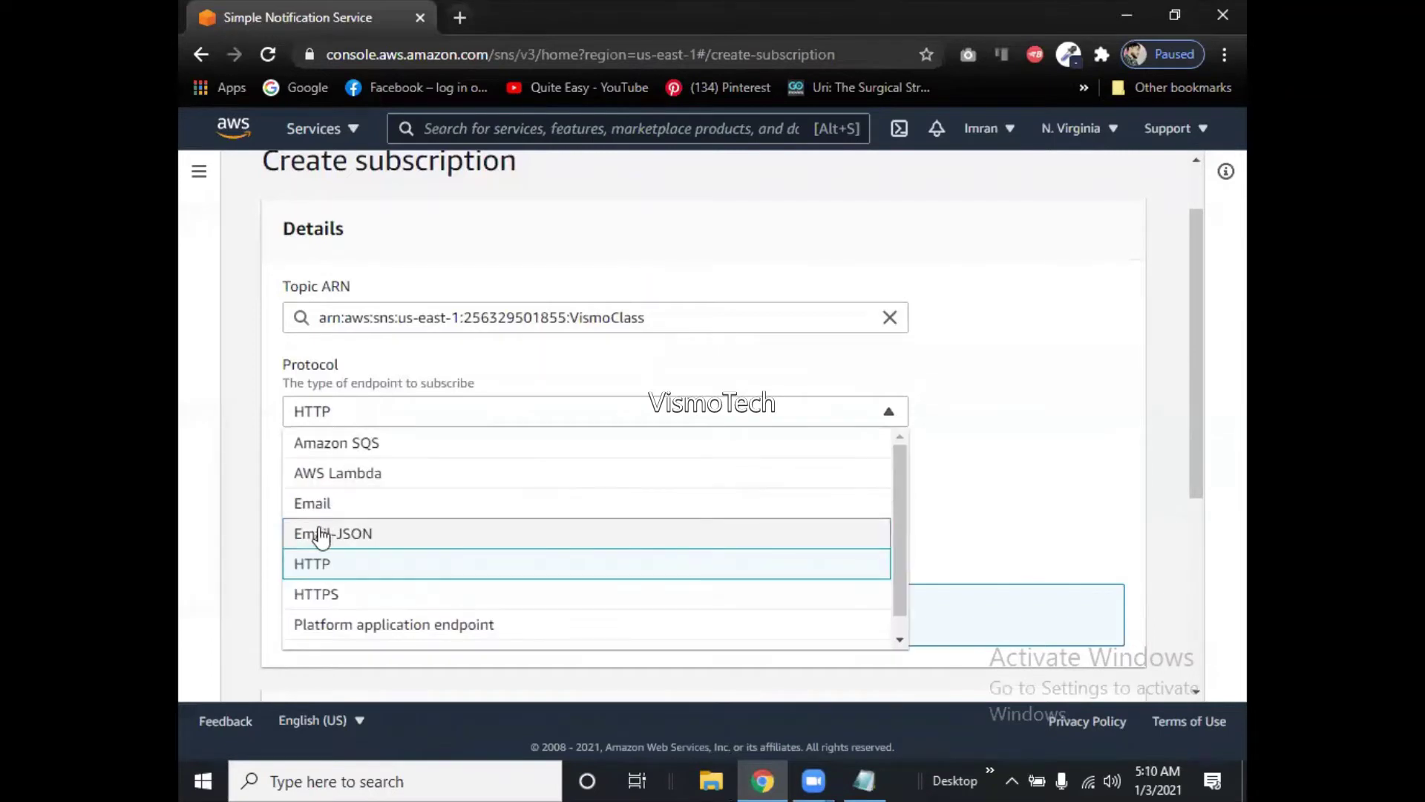
click(317, 565)
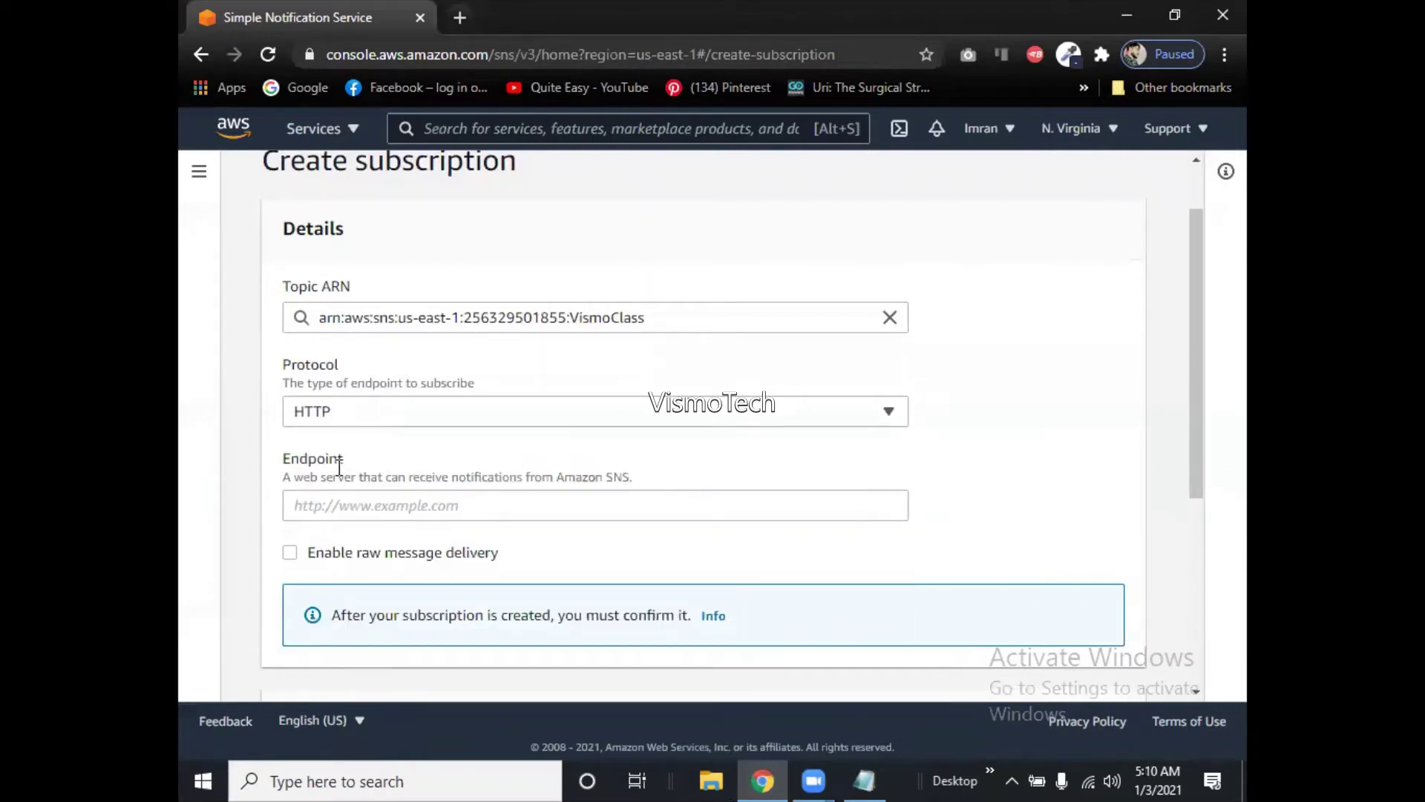
click(357, 420)
click(357, 420)
click(366, 507)
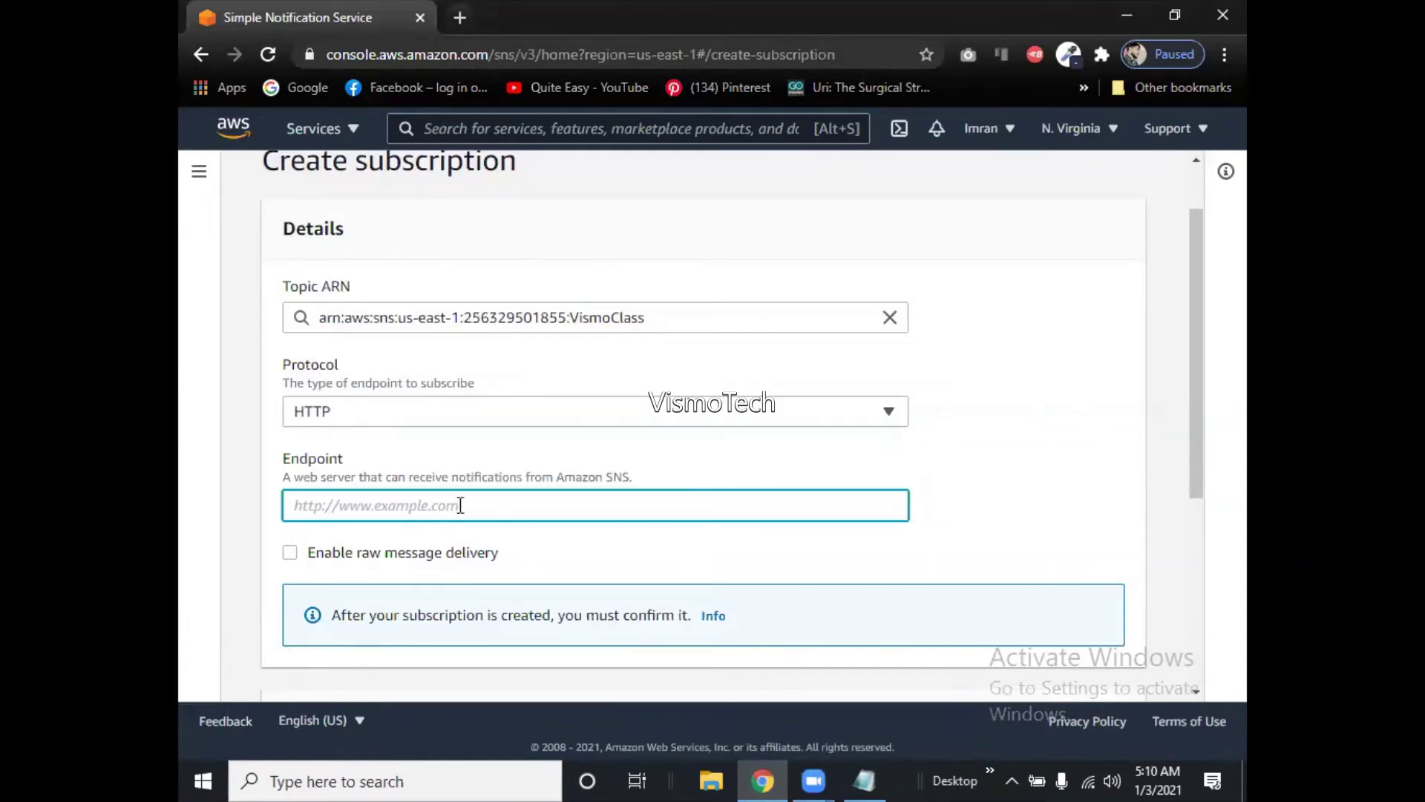
click(474, 410)
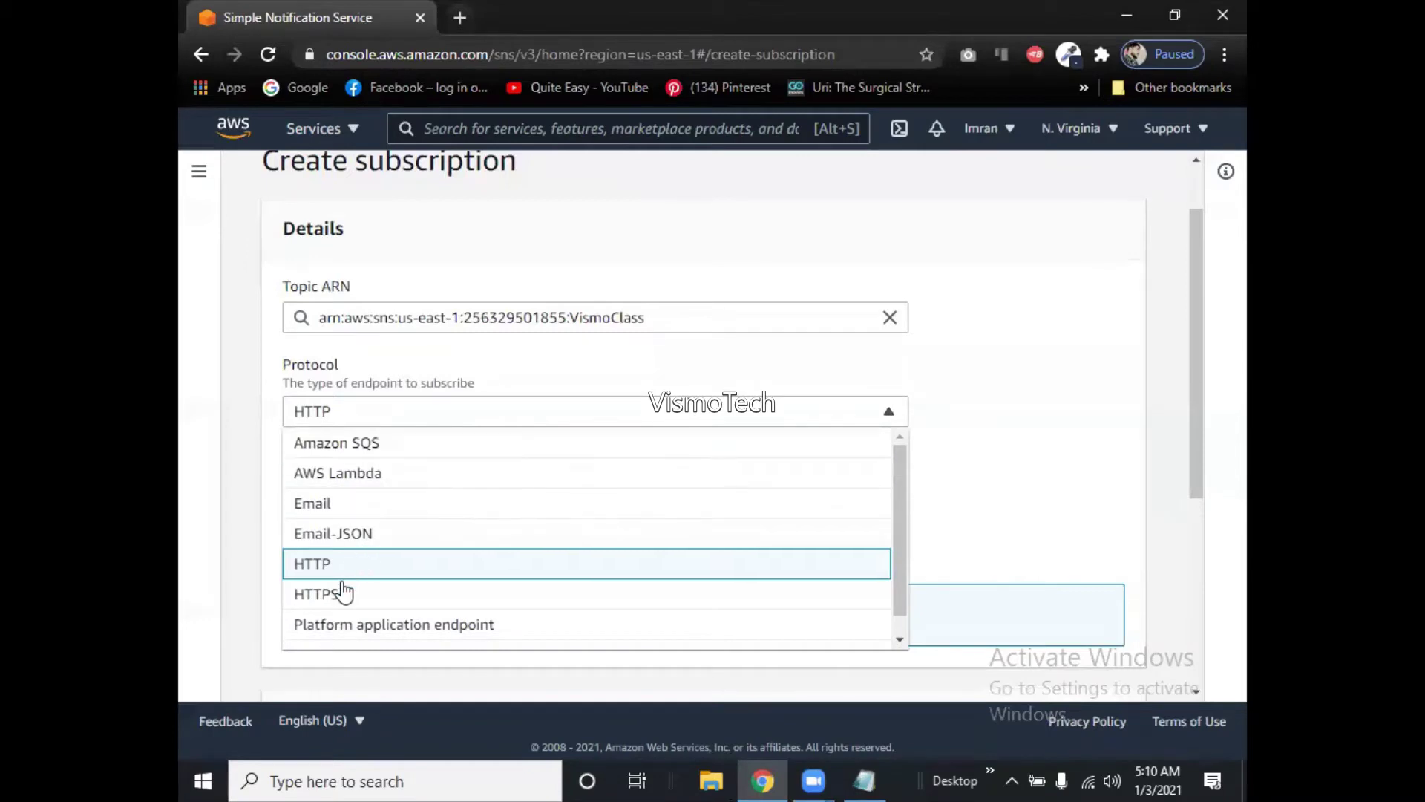
click(310, 597)
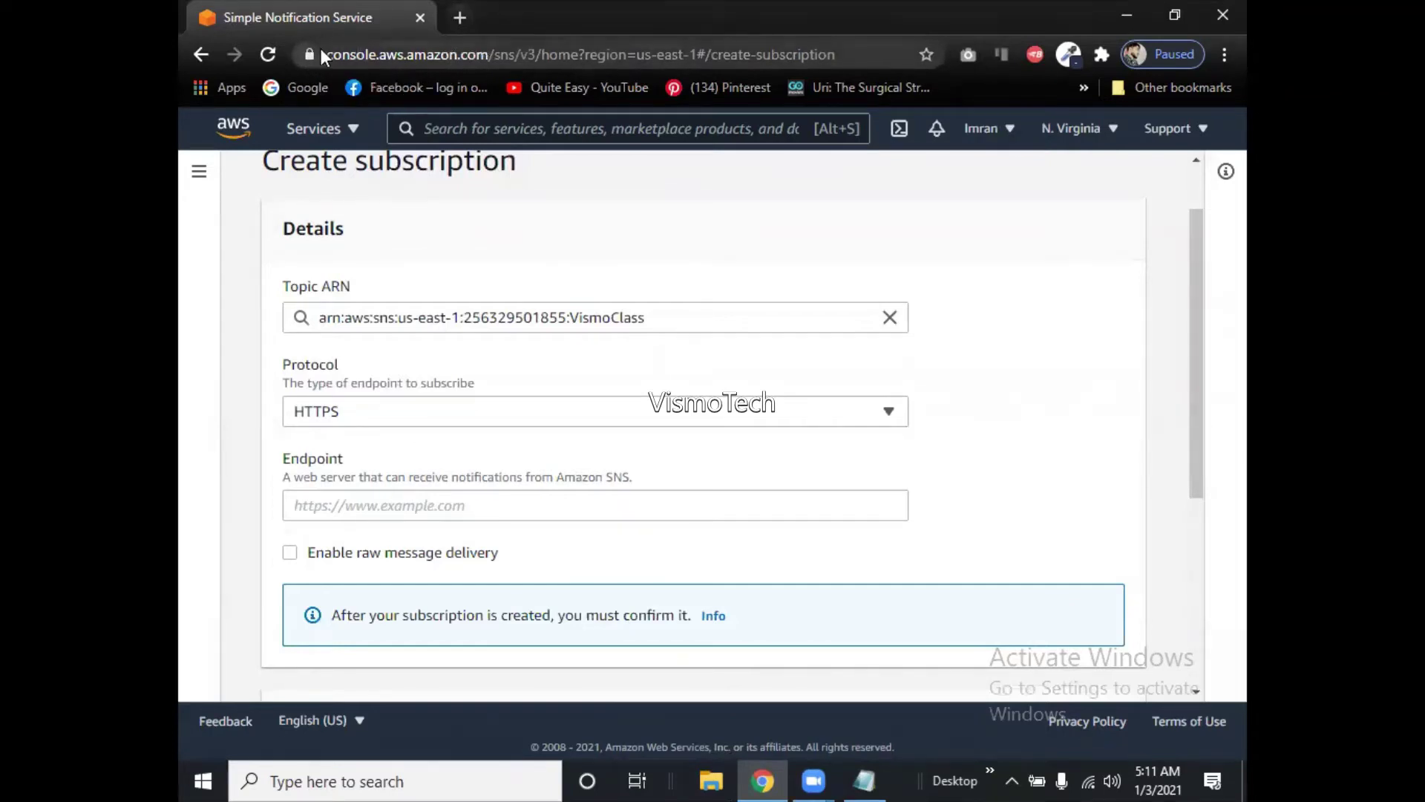
click(315, 53)
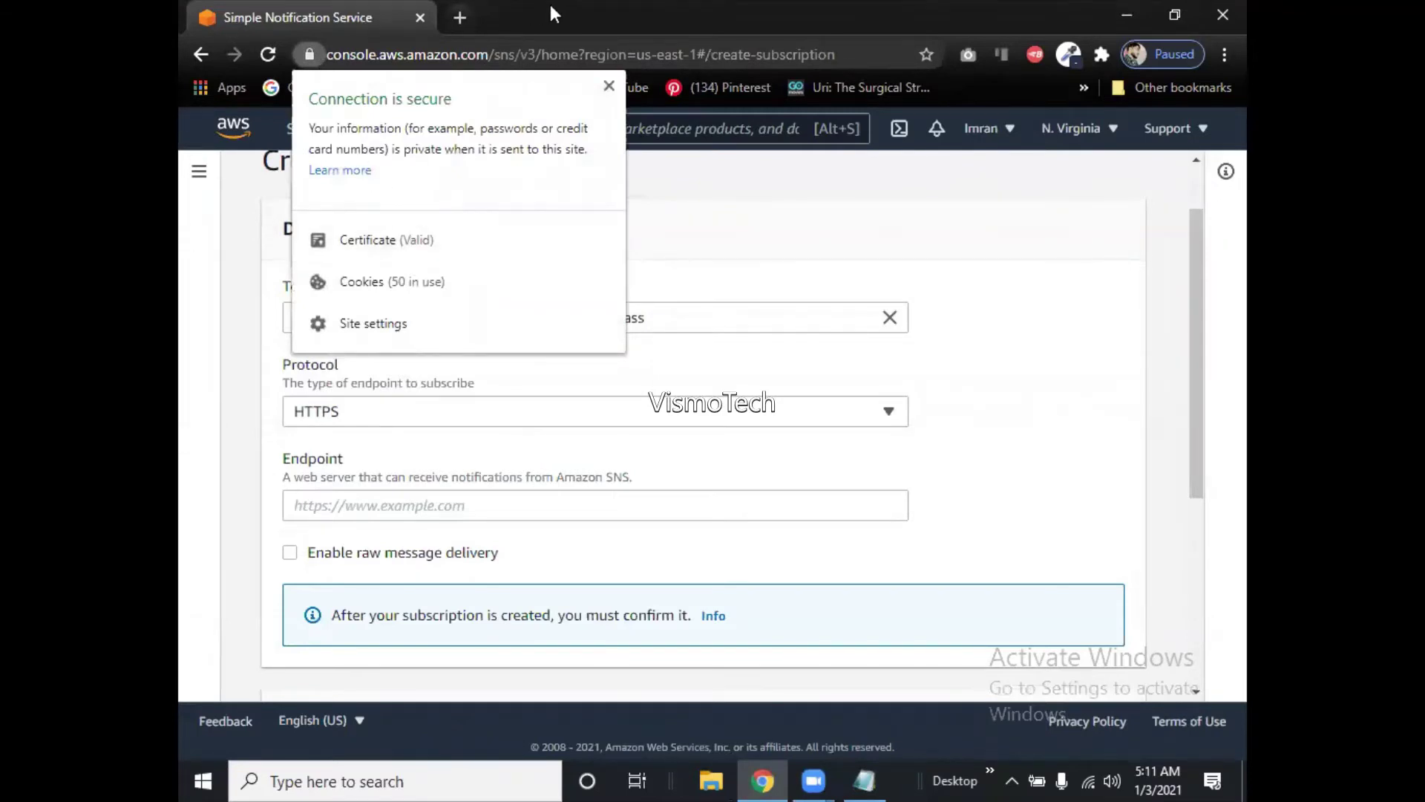
click(610, 88)
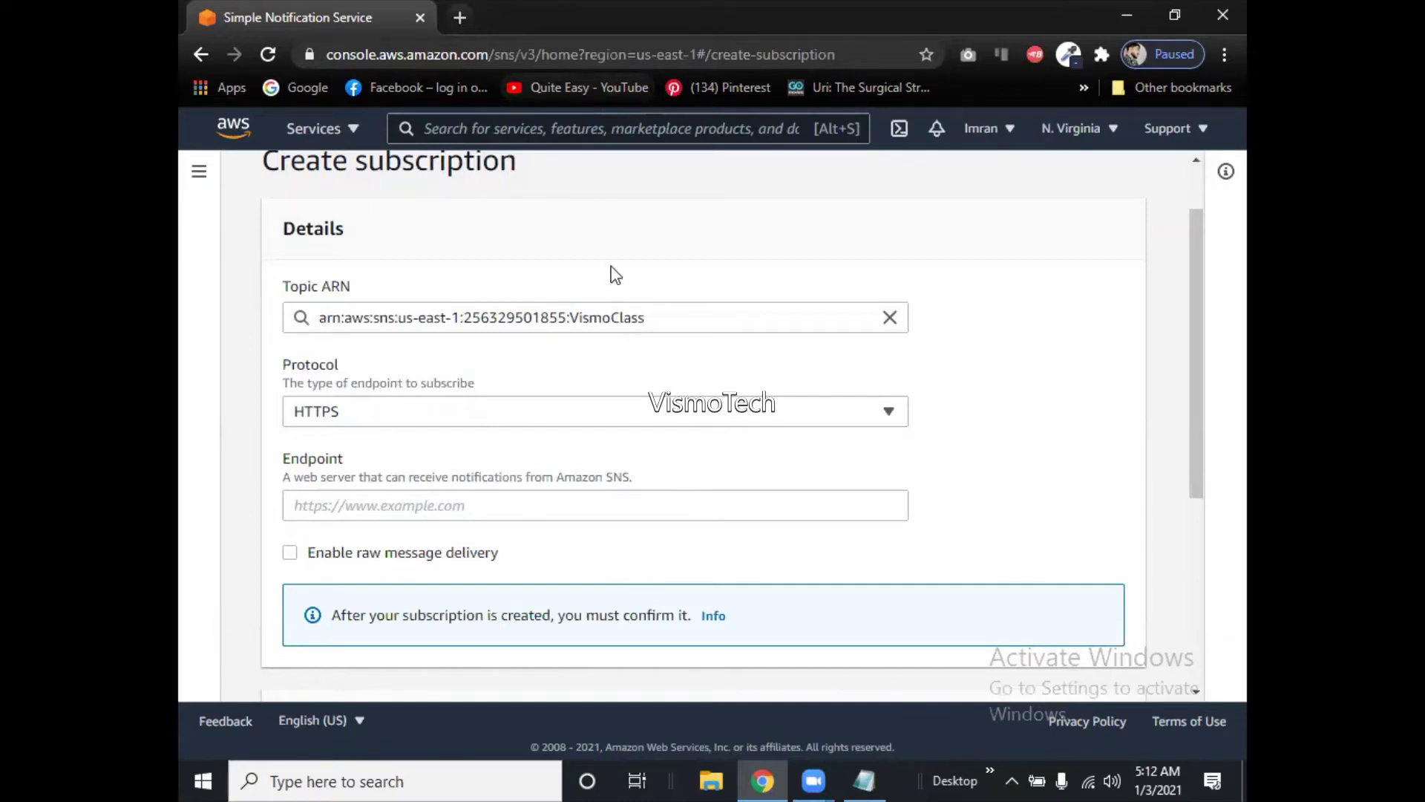
Reopen the Protocol list for the VismoClass subscription and scroll through the available options.
click(541, 414)
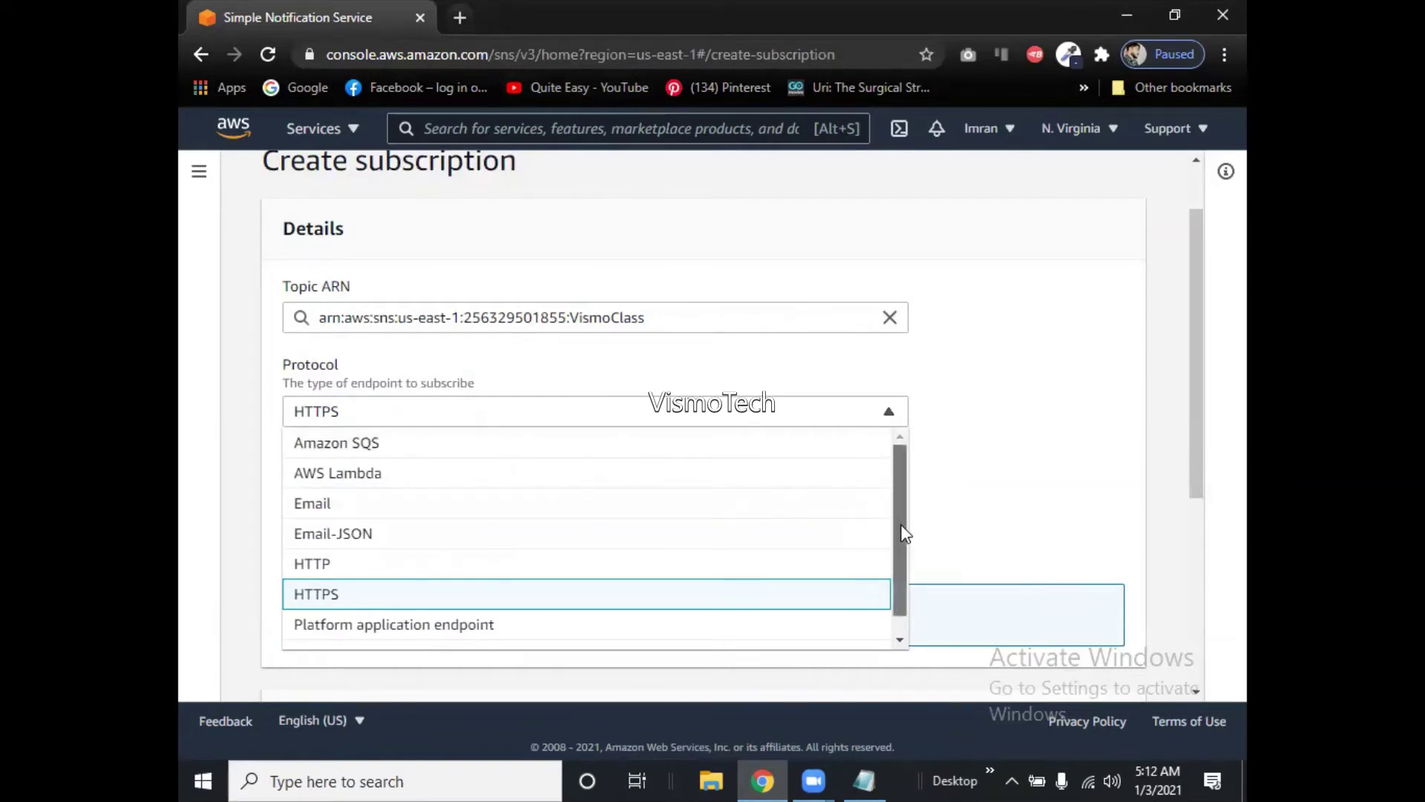
drag(903, 532, 900, 573)
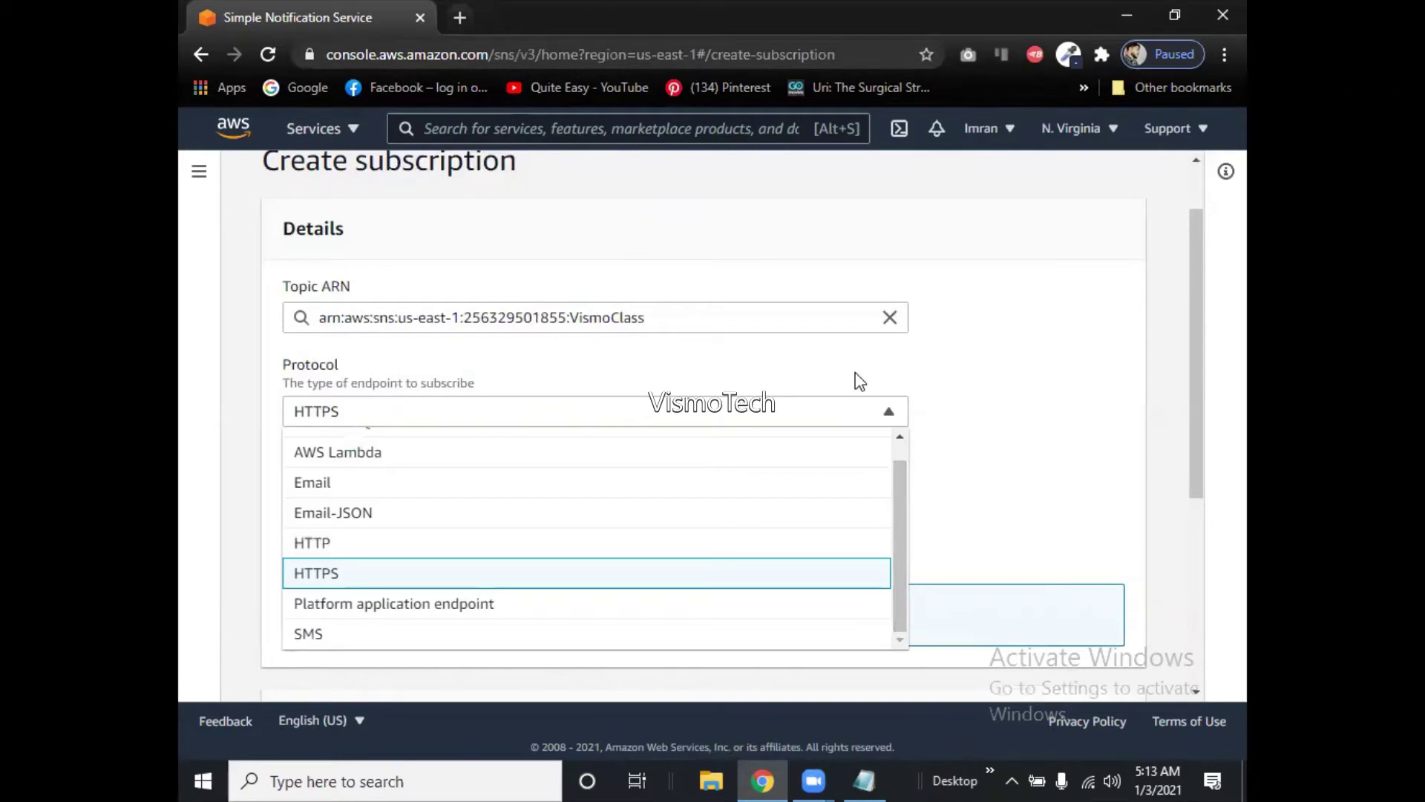
Switch the protocol from HTTPS to SMS so the Endpoint takes a mobile number.
click(305, 635)
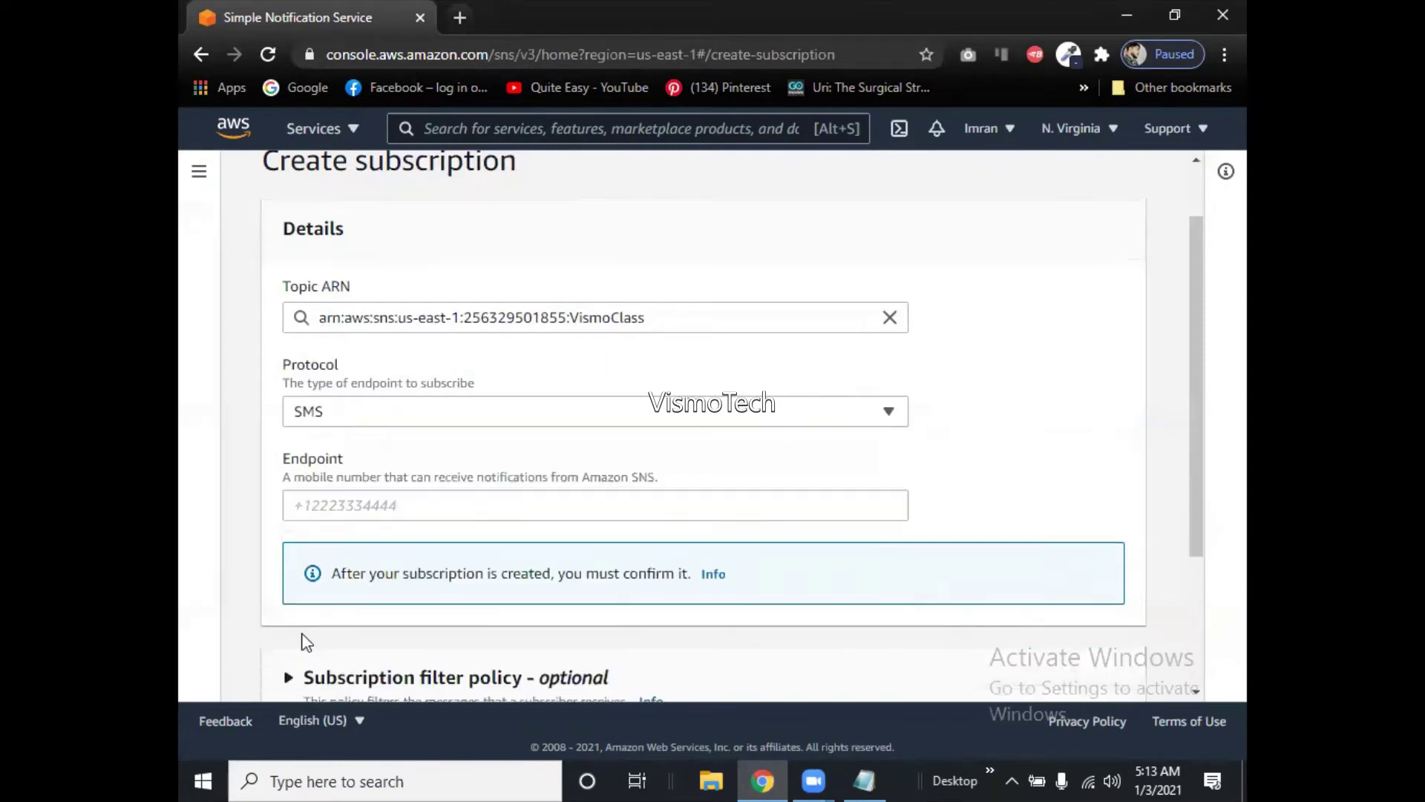
click(380, 512)
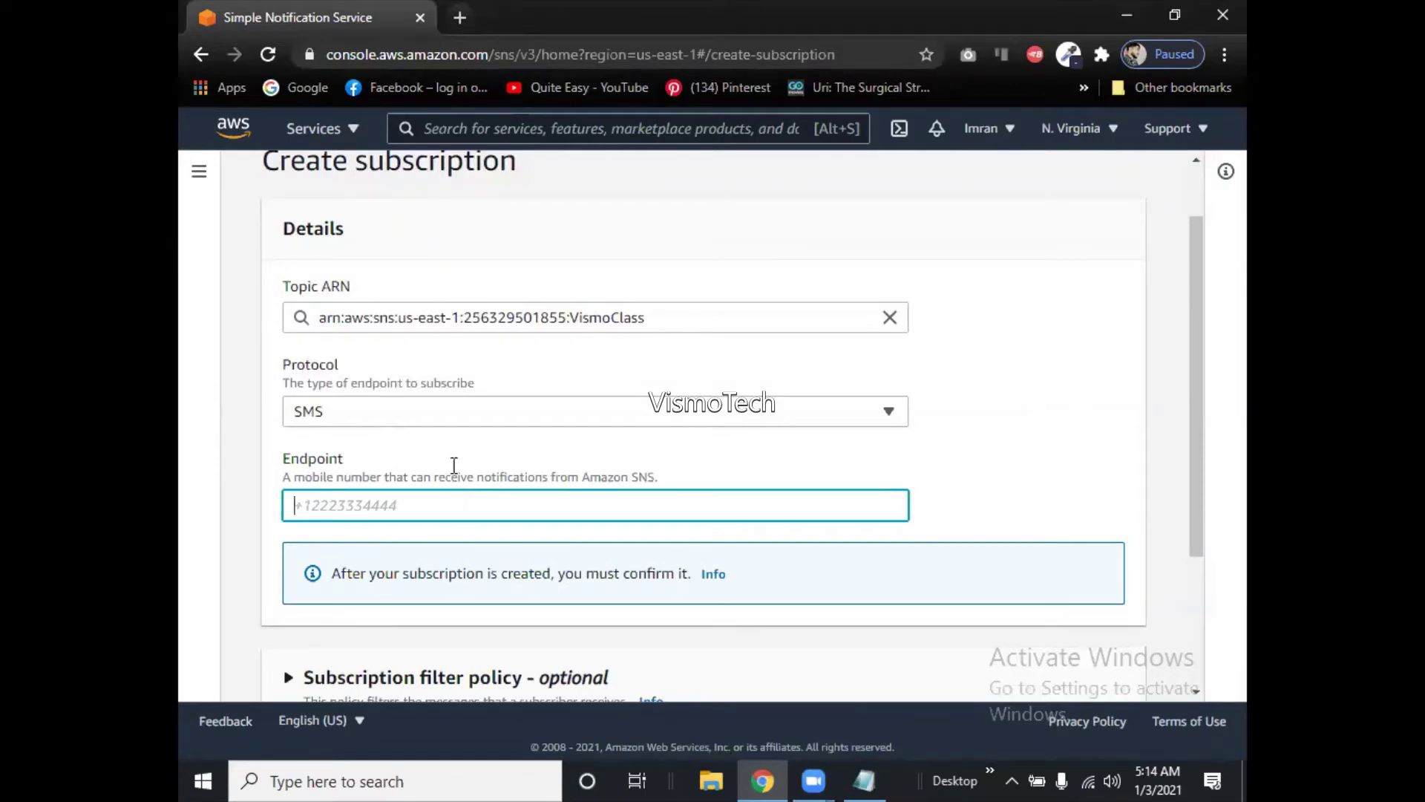
click(417, 414)
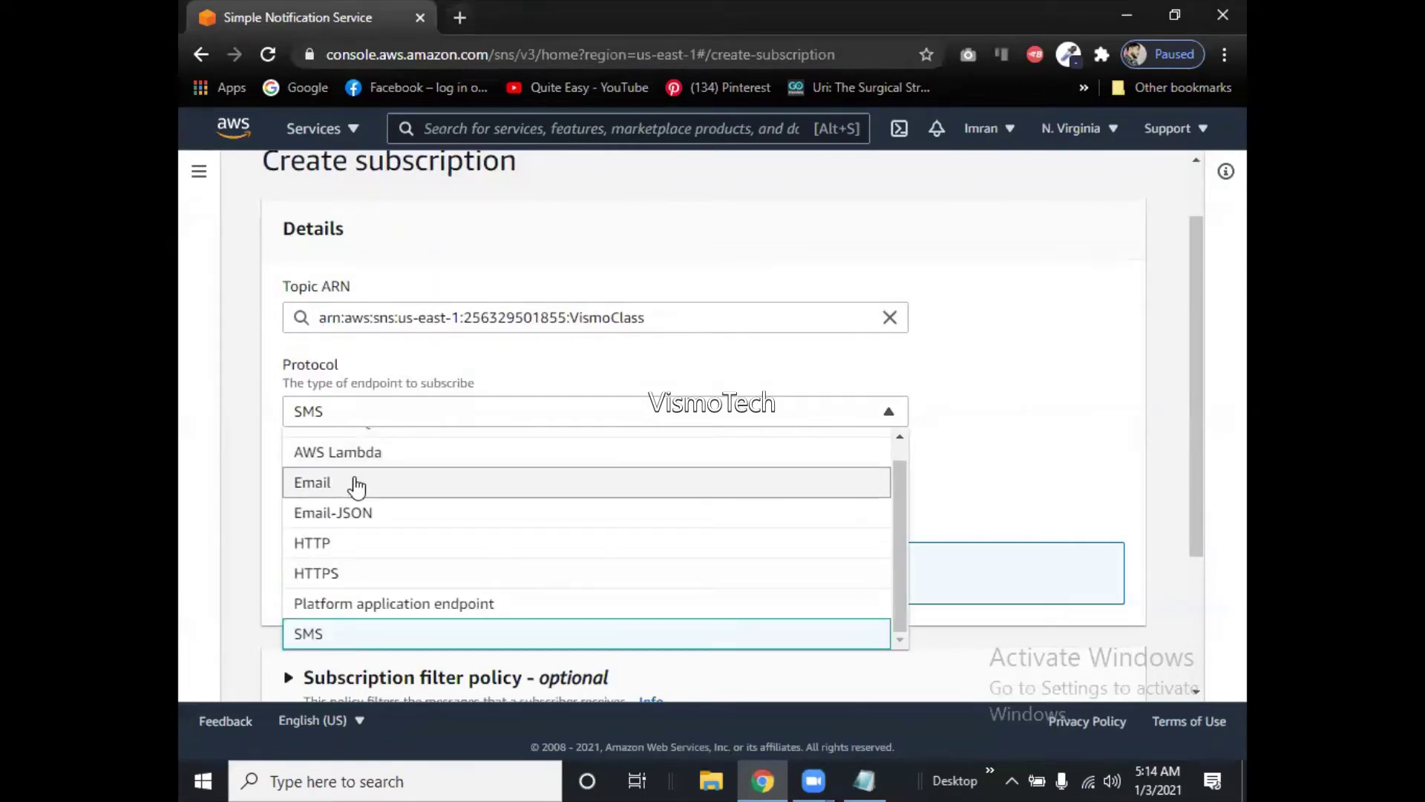
Create an Email subscription to VismoClass using the subscriber's email address as the endpoint.
click(357, 486)
click(362, 498)
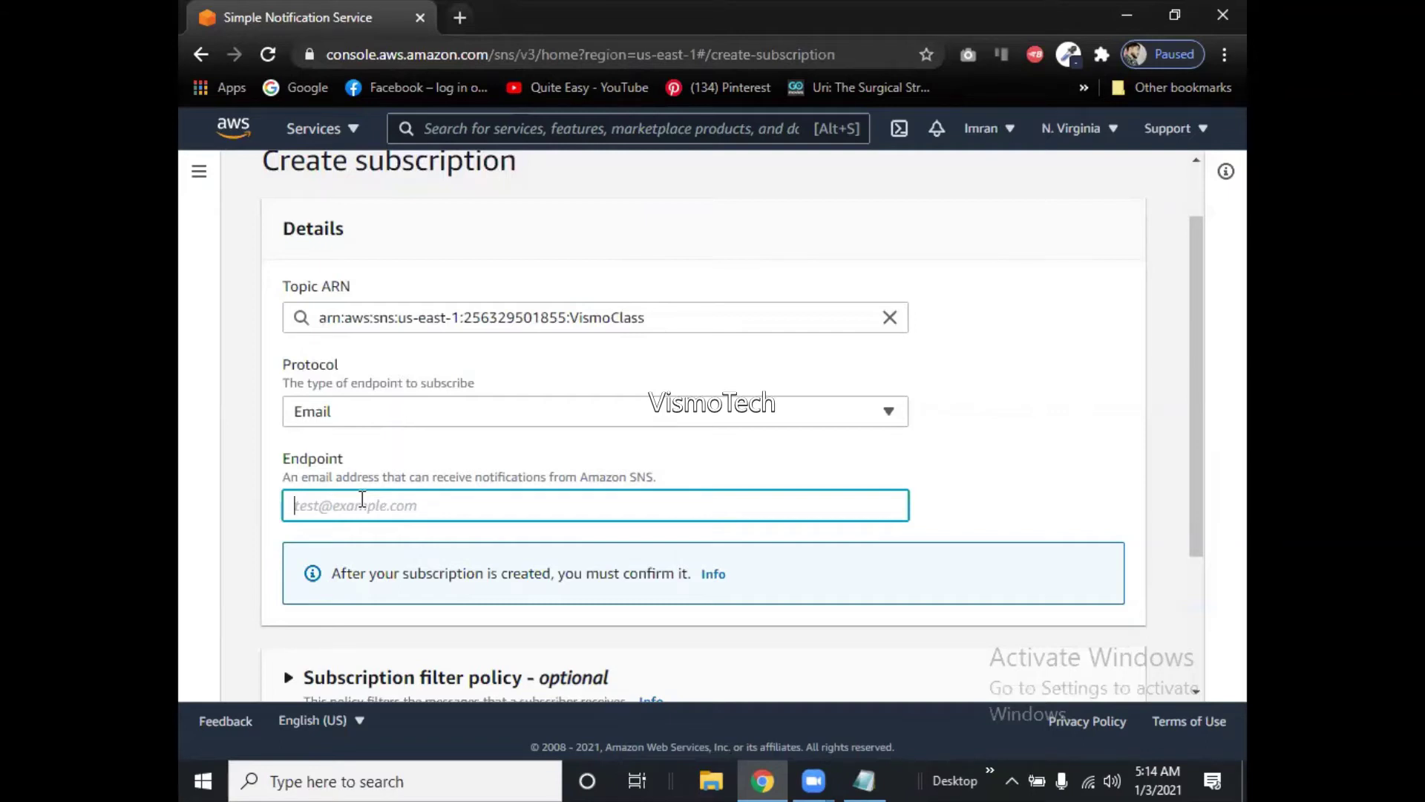
drag(1194, 489, 1212, 631)
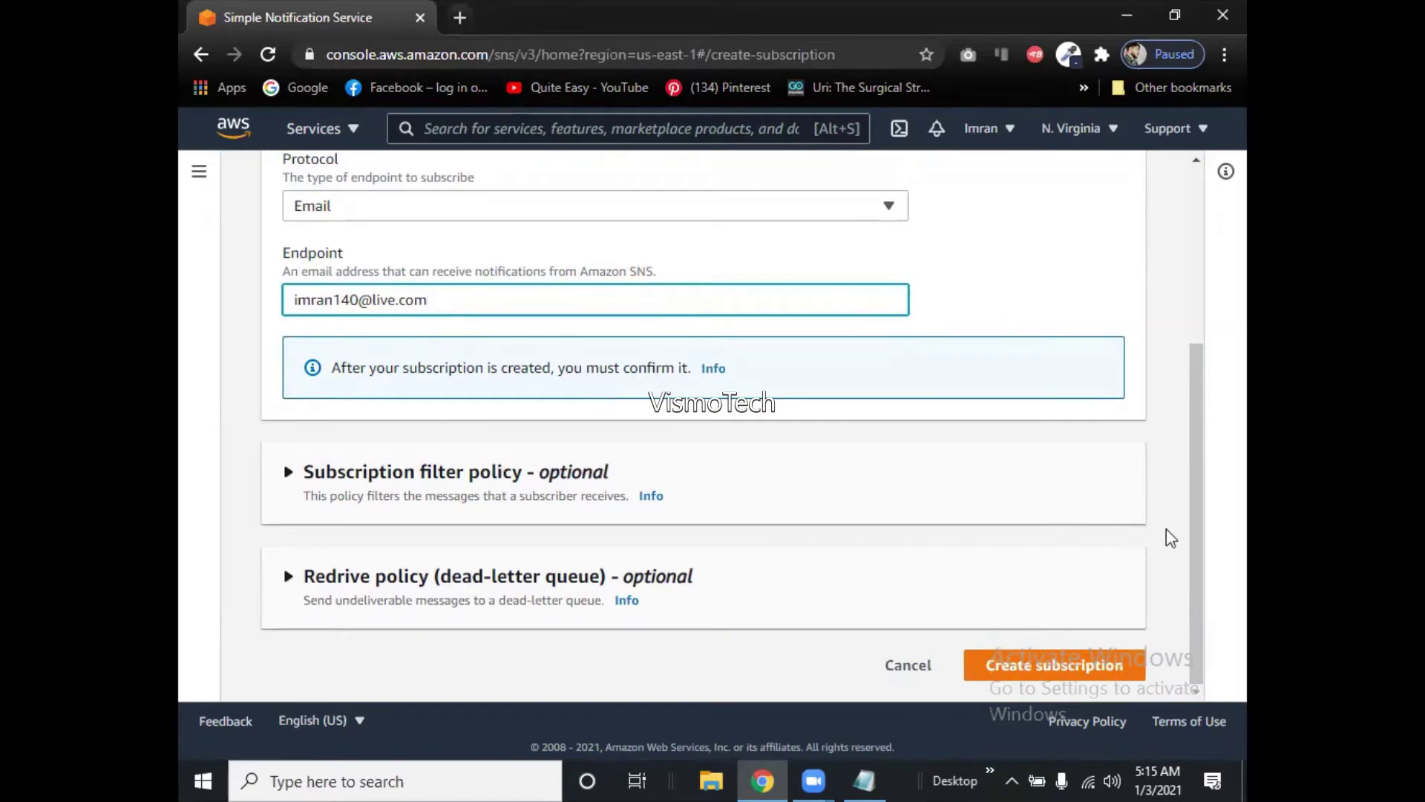
click(1063, 666)
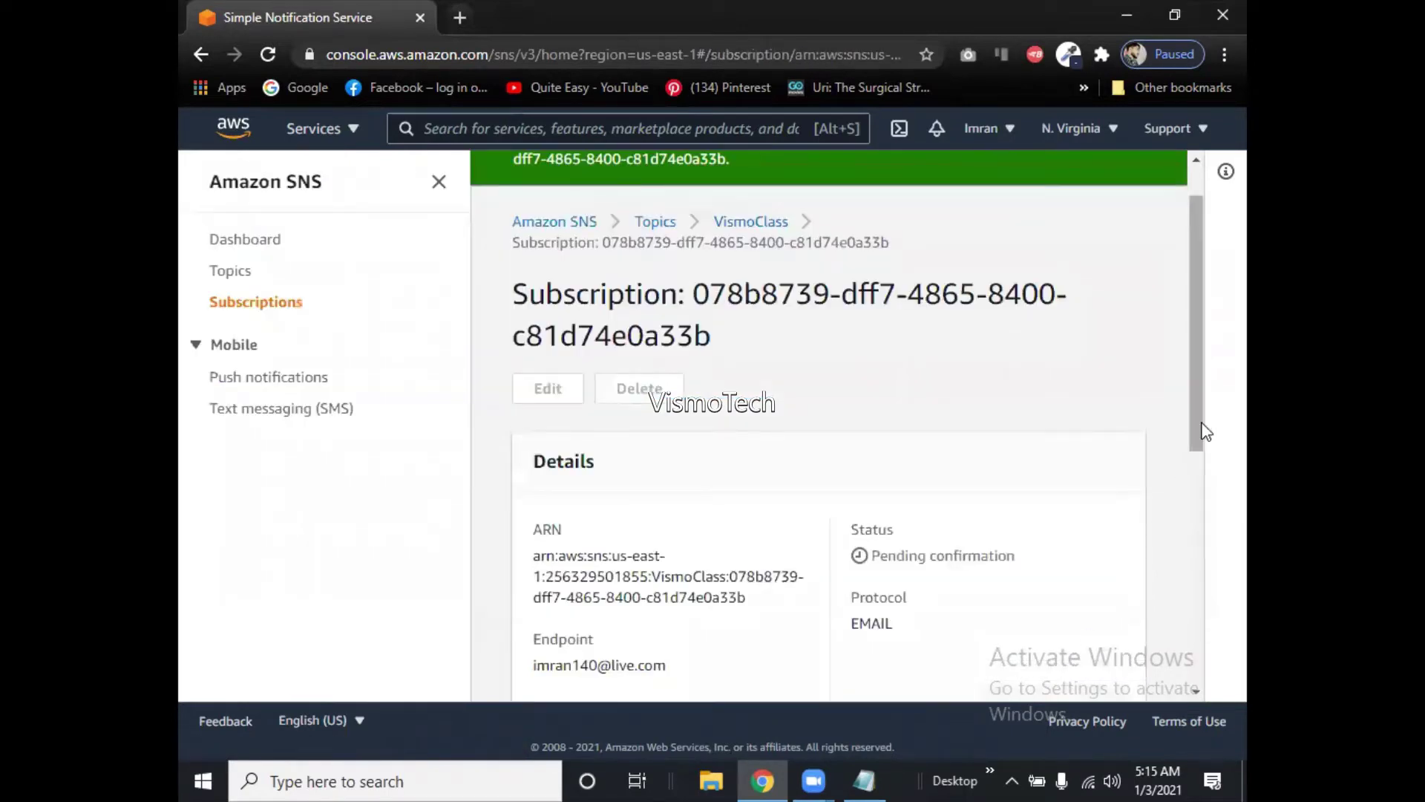
Check the subscription shows Pending confirmation, then open a new Chrome tab.
drag(1192, 413, 1206, 321)
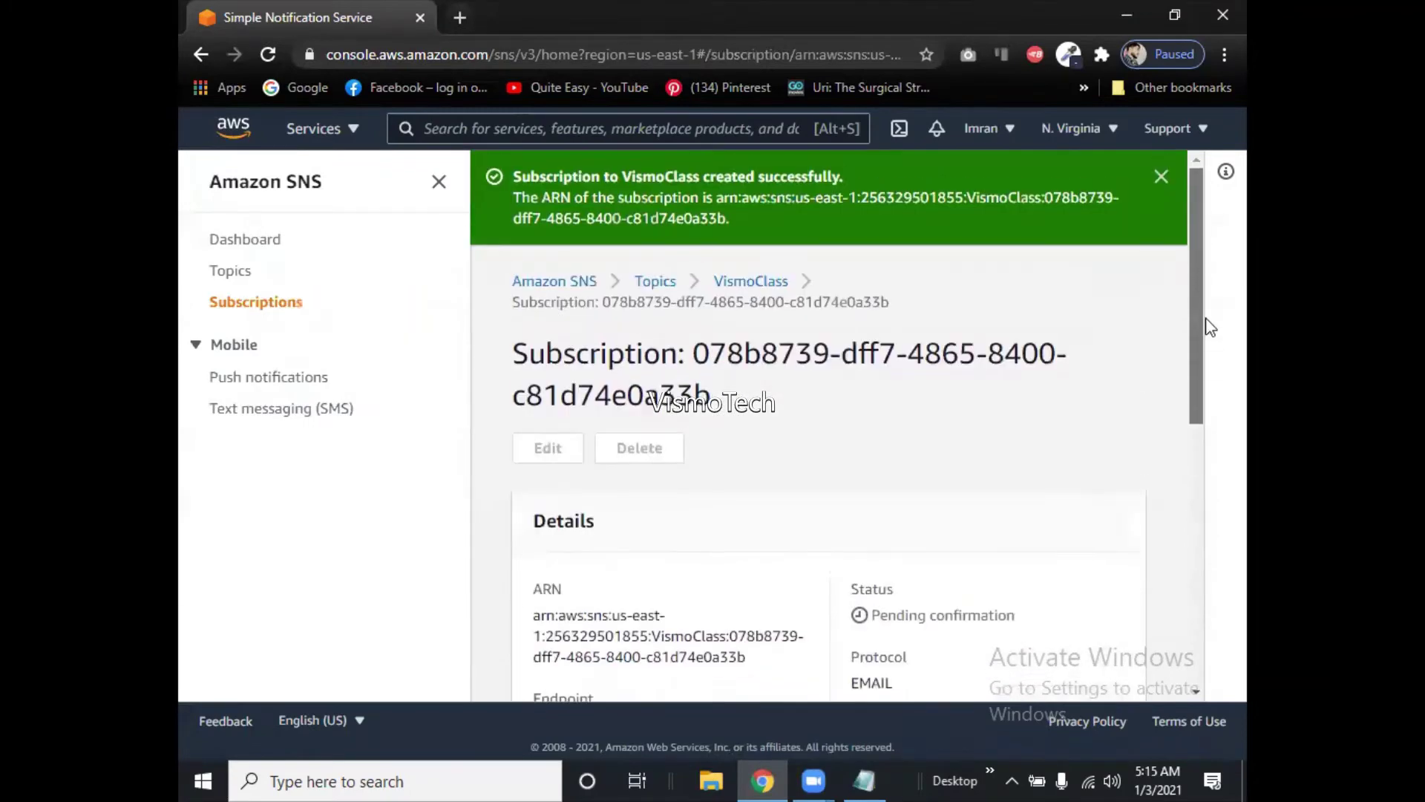
click(466, 19)
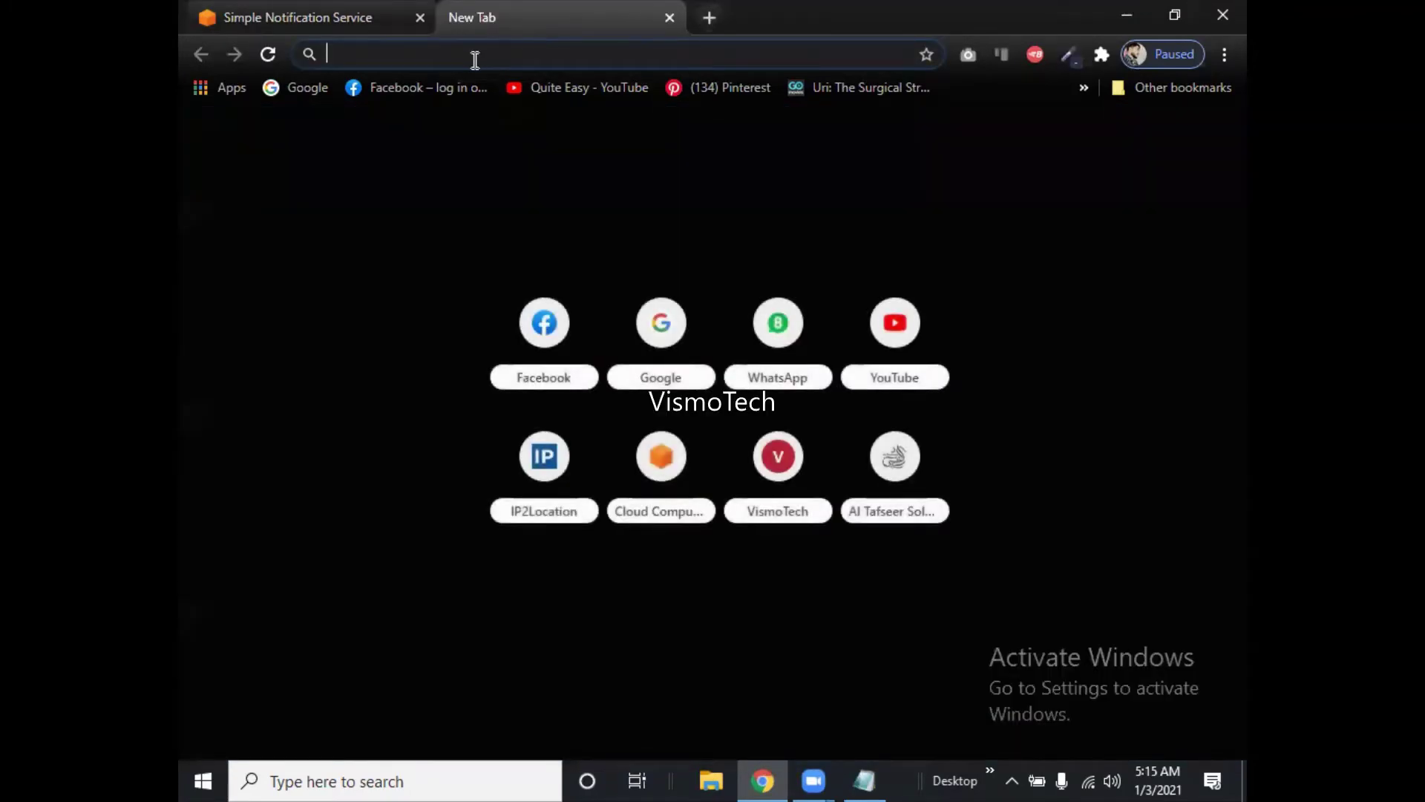
Go to hotmail.com in the new tab and continue to the Outlook sign-in page.
text(hotmail)
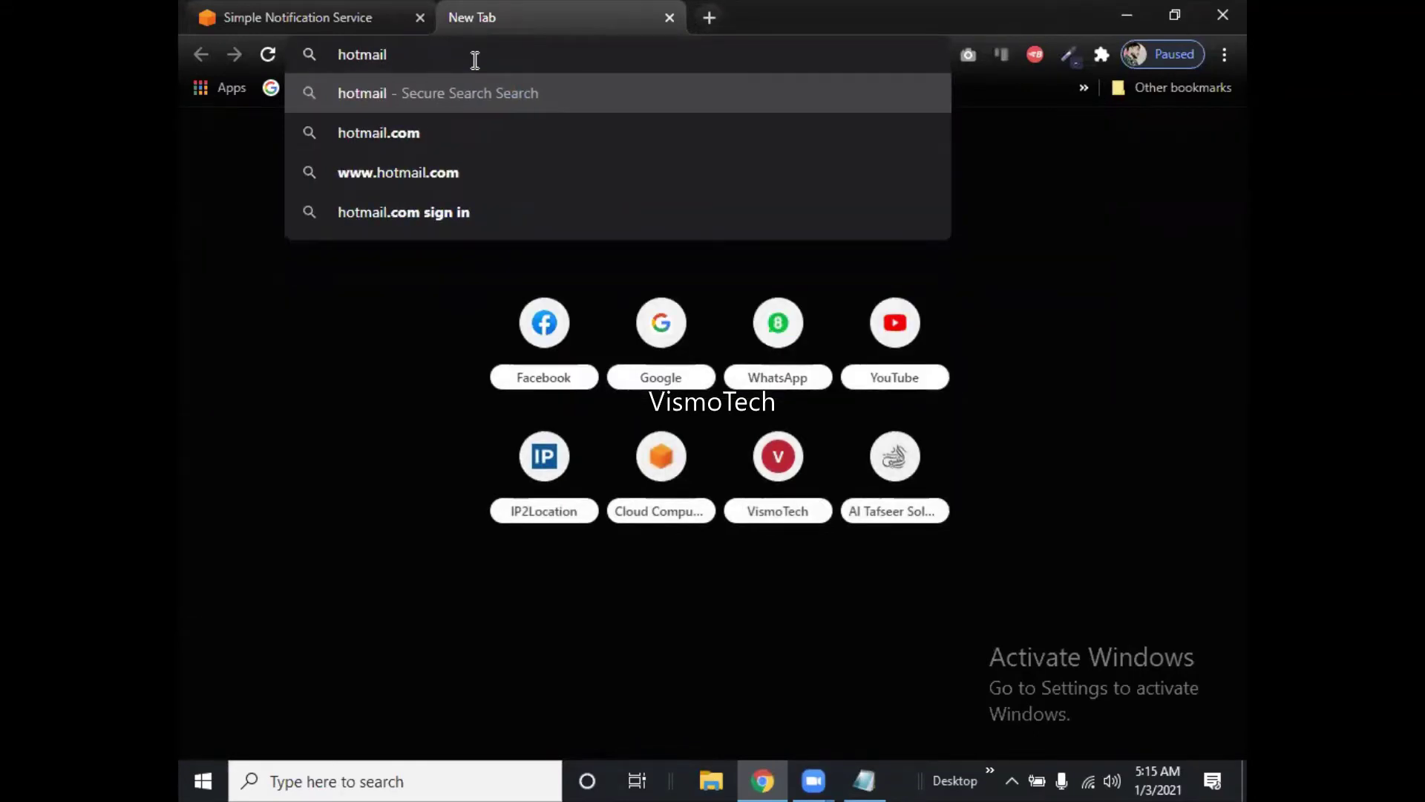
text(.com)
key(Return)
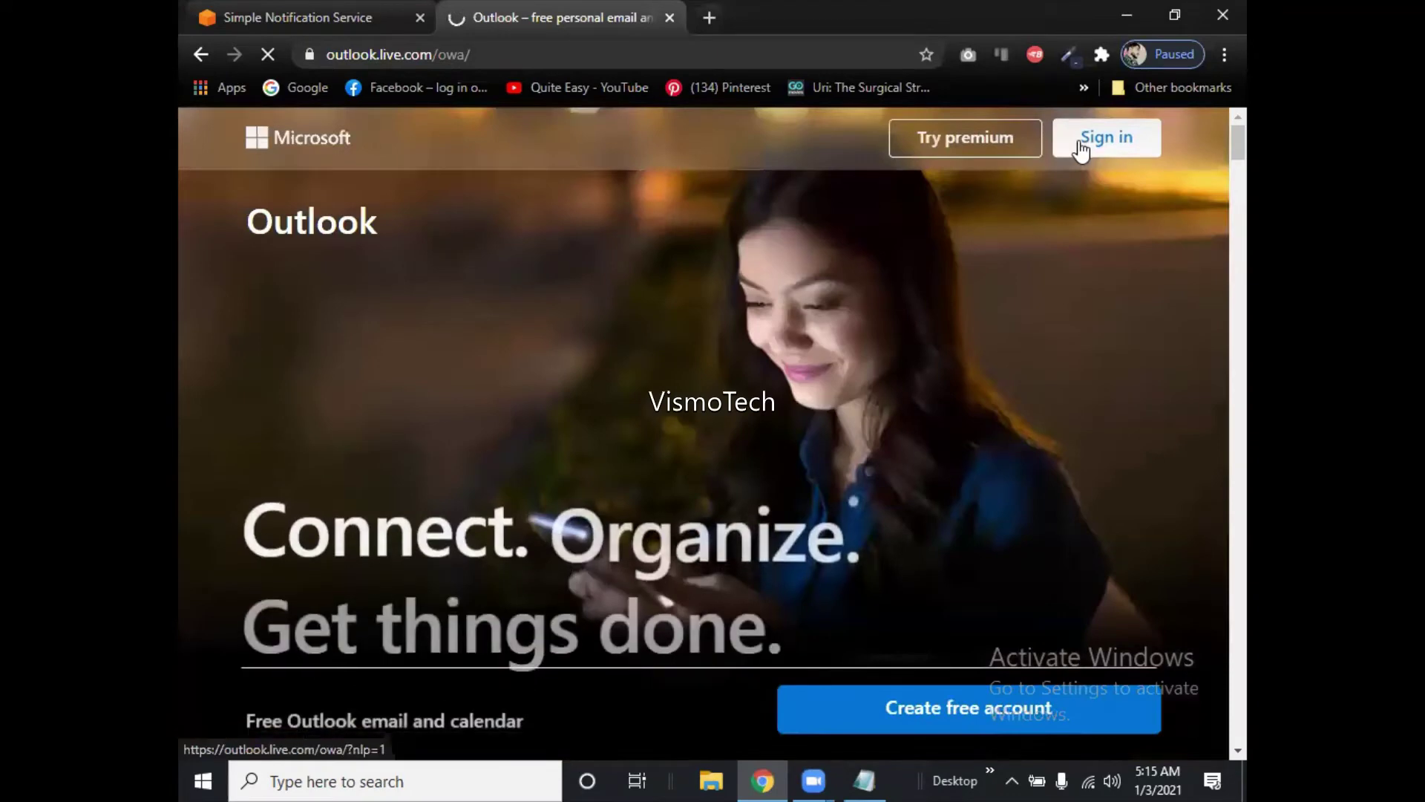
click(1080, 148)
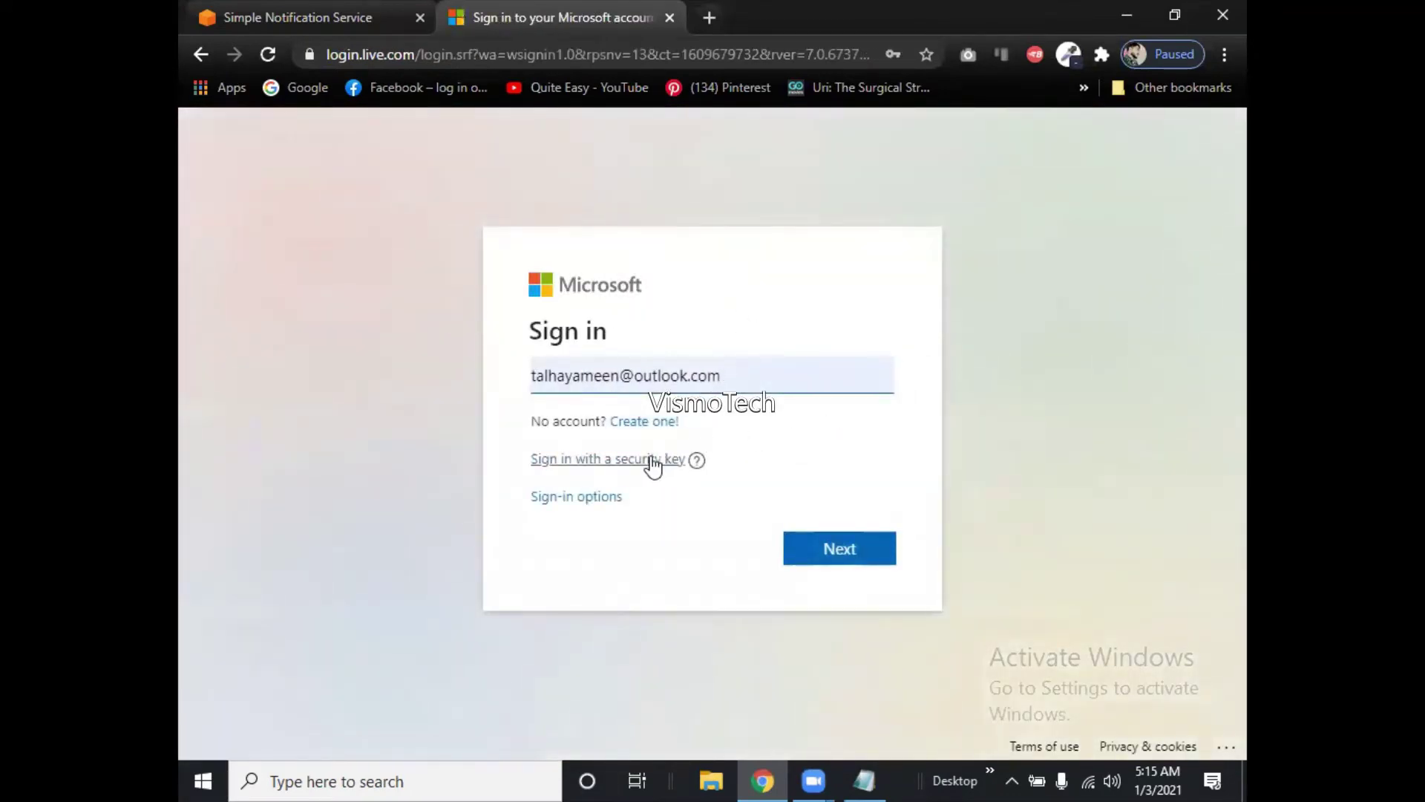
Replace the pre-filled address with the receiving account's email and sign in with its password.
drag(730, 380, 502, 399)
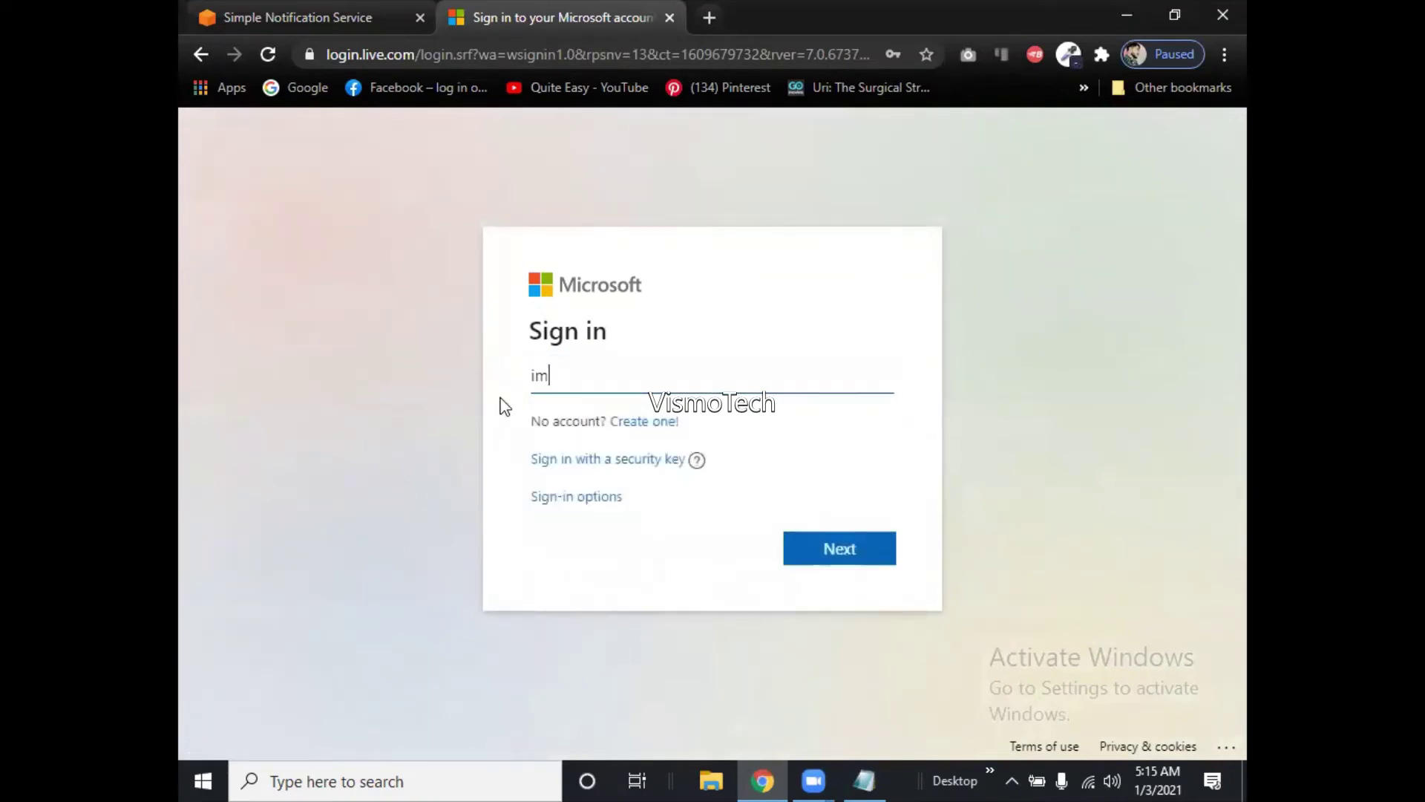
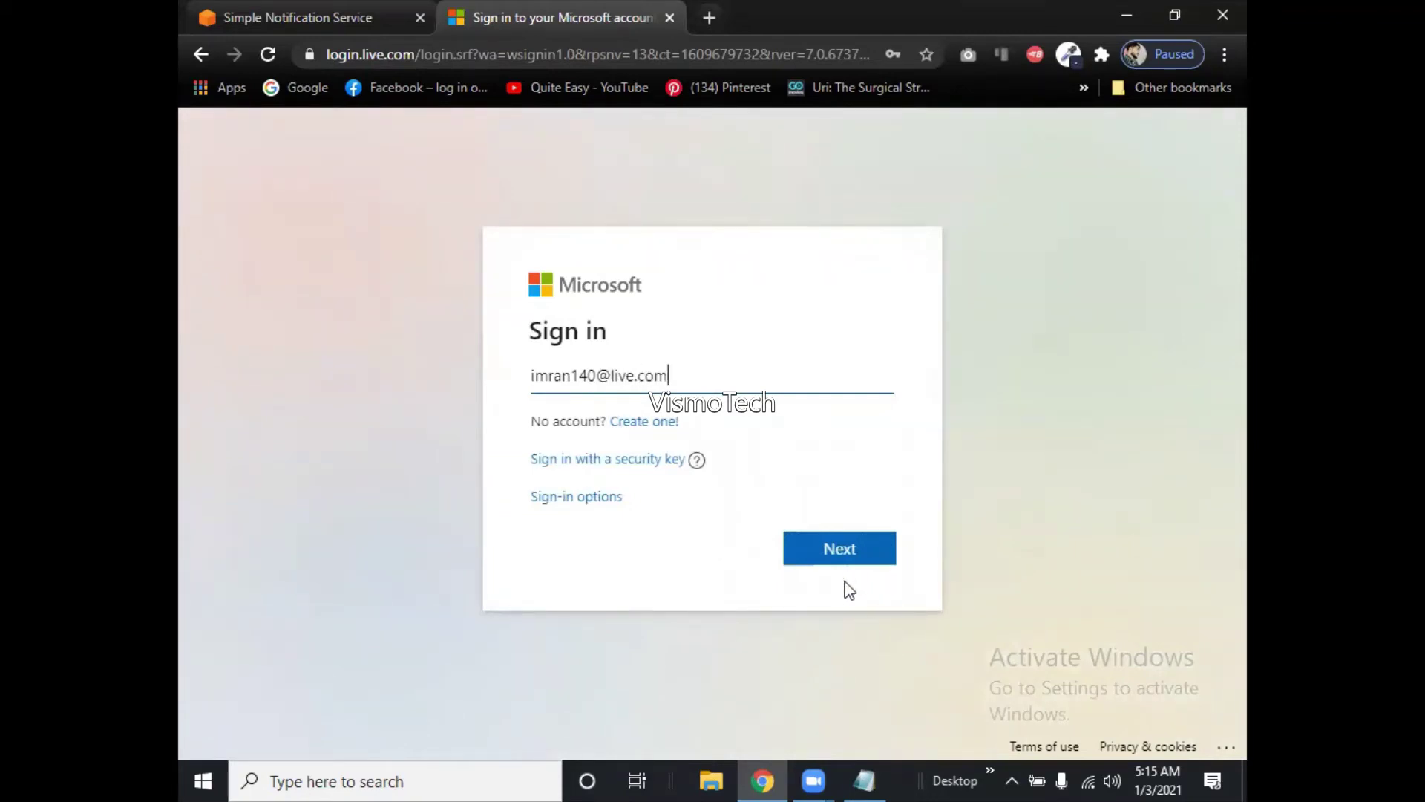
click(844, 551)
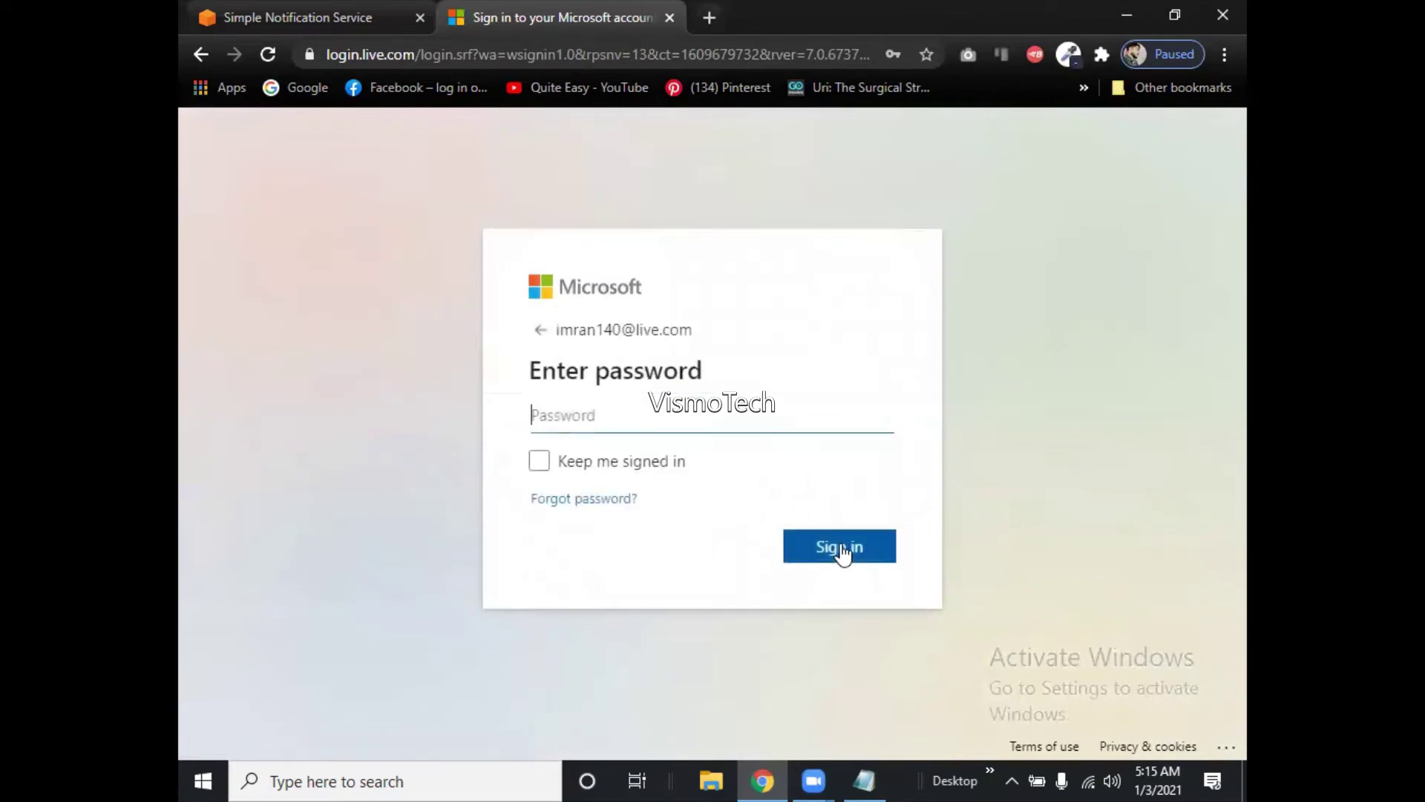
click(724, 419)
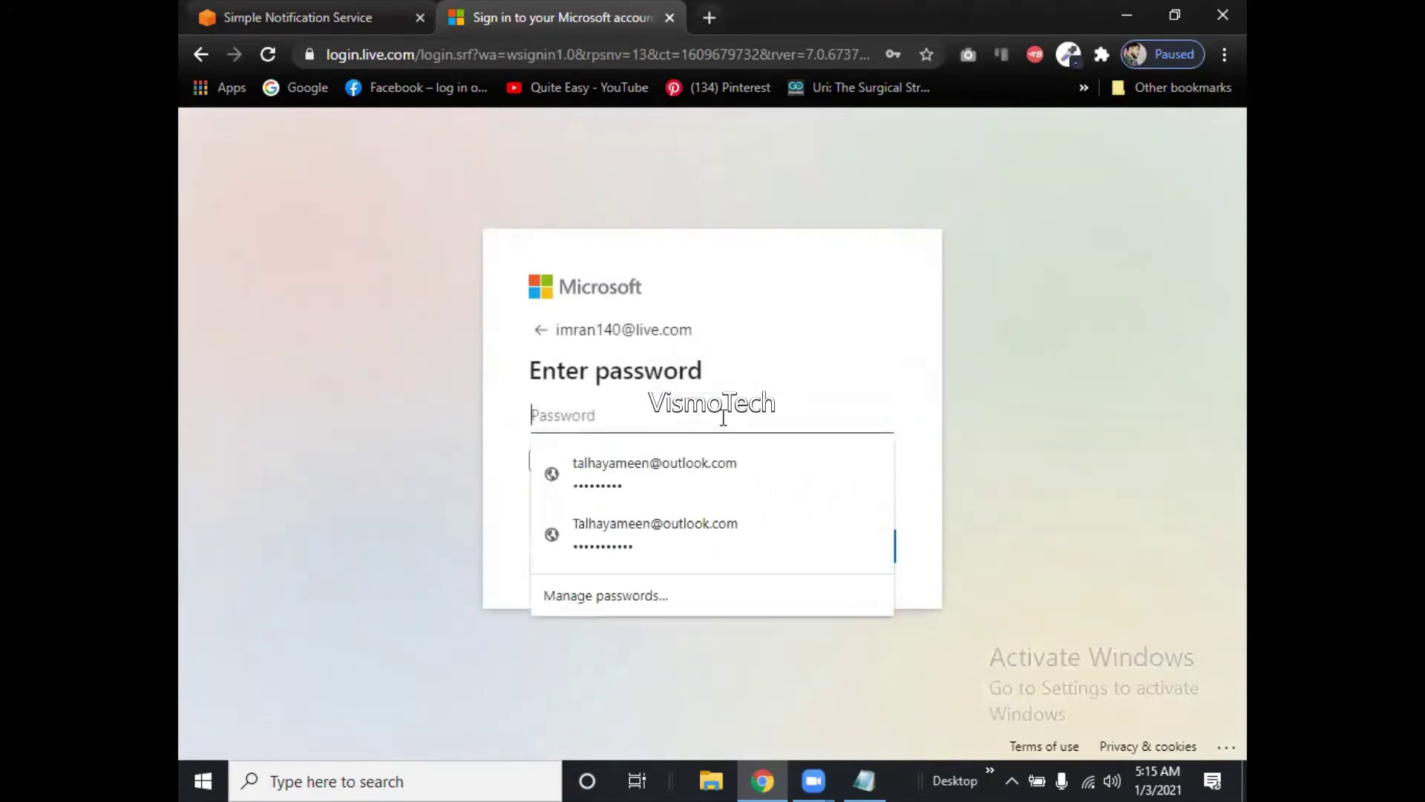
text(********)
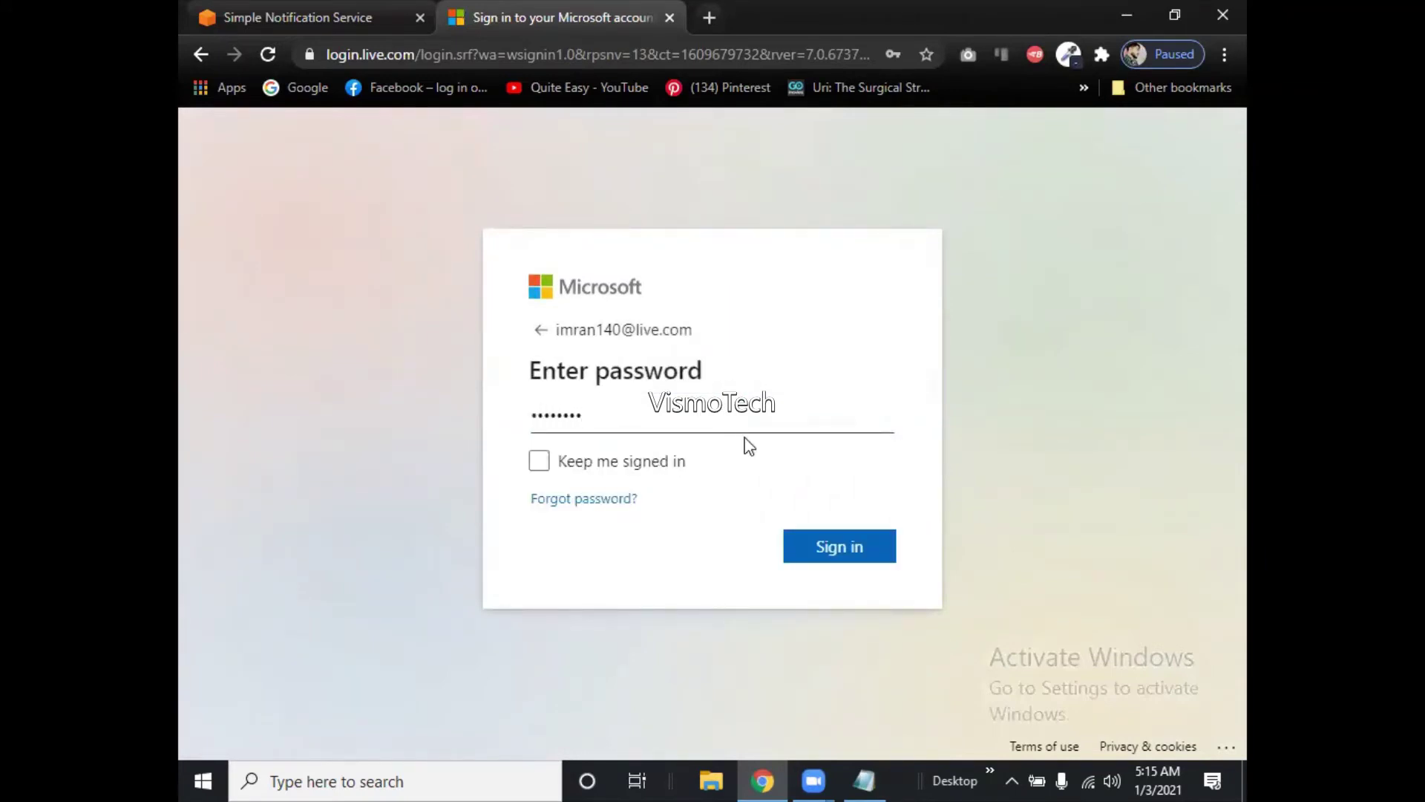
click(843, 548)
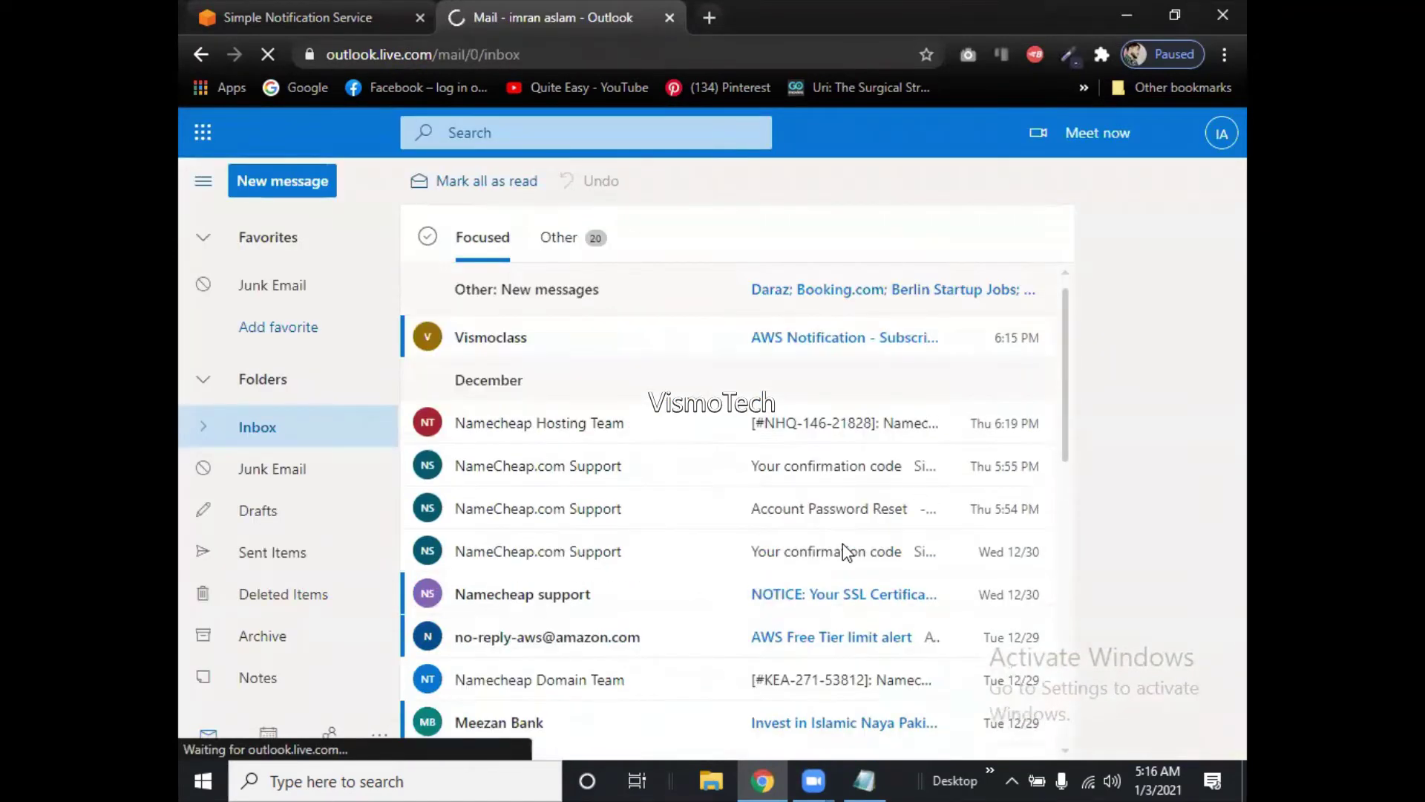
Open the Vismoclass AWS Notification email and click its Confirm subscription link.
click(804, 348)
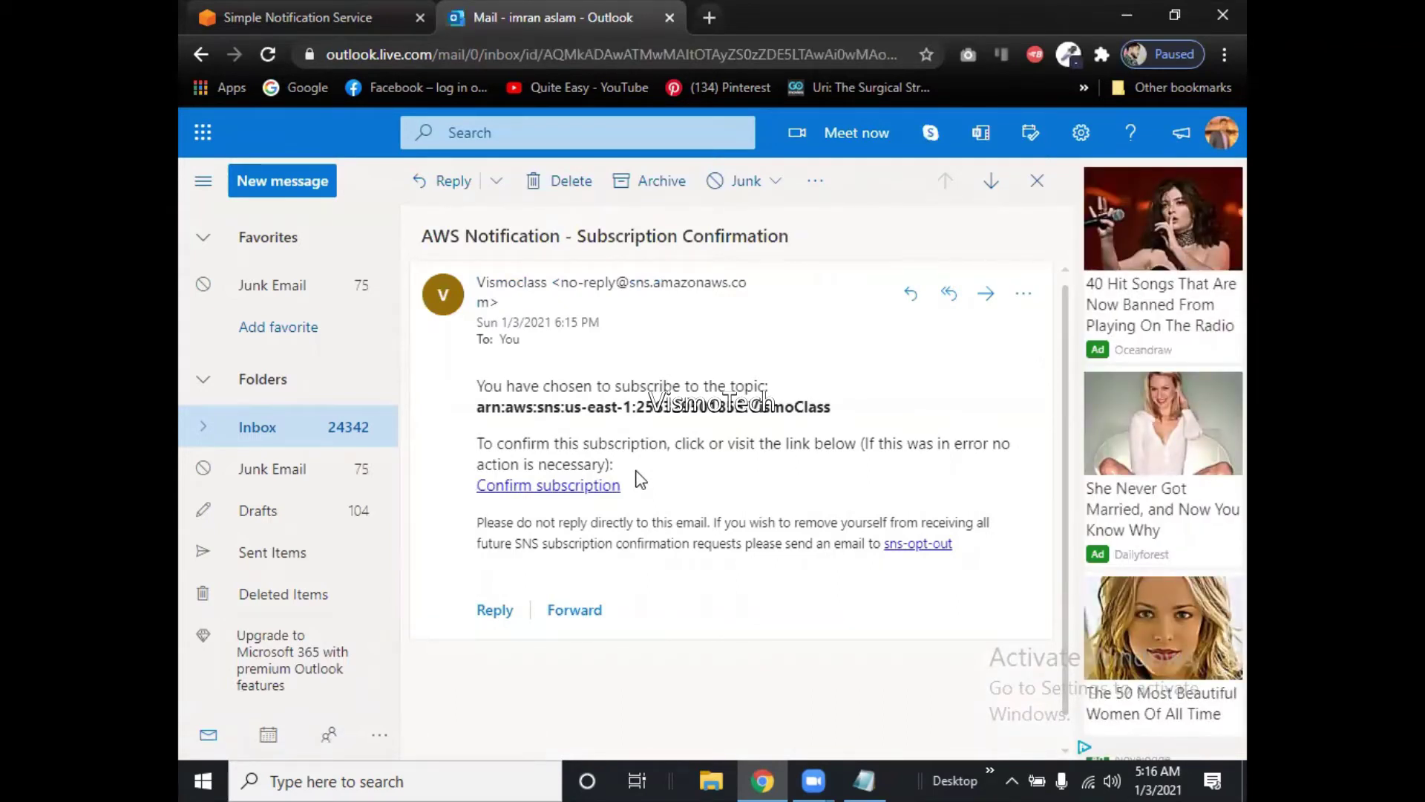
click(607, 489)
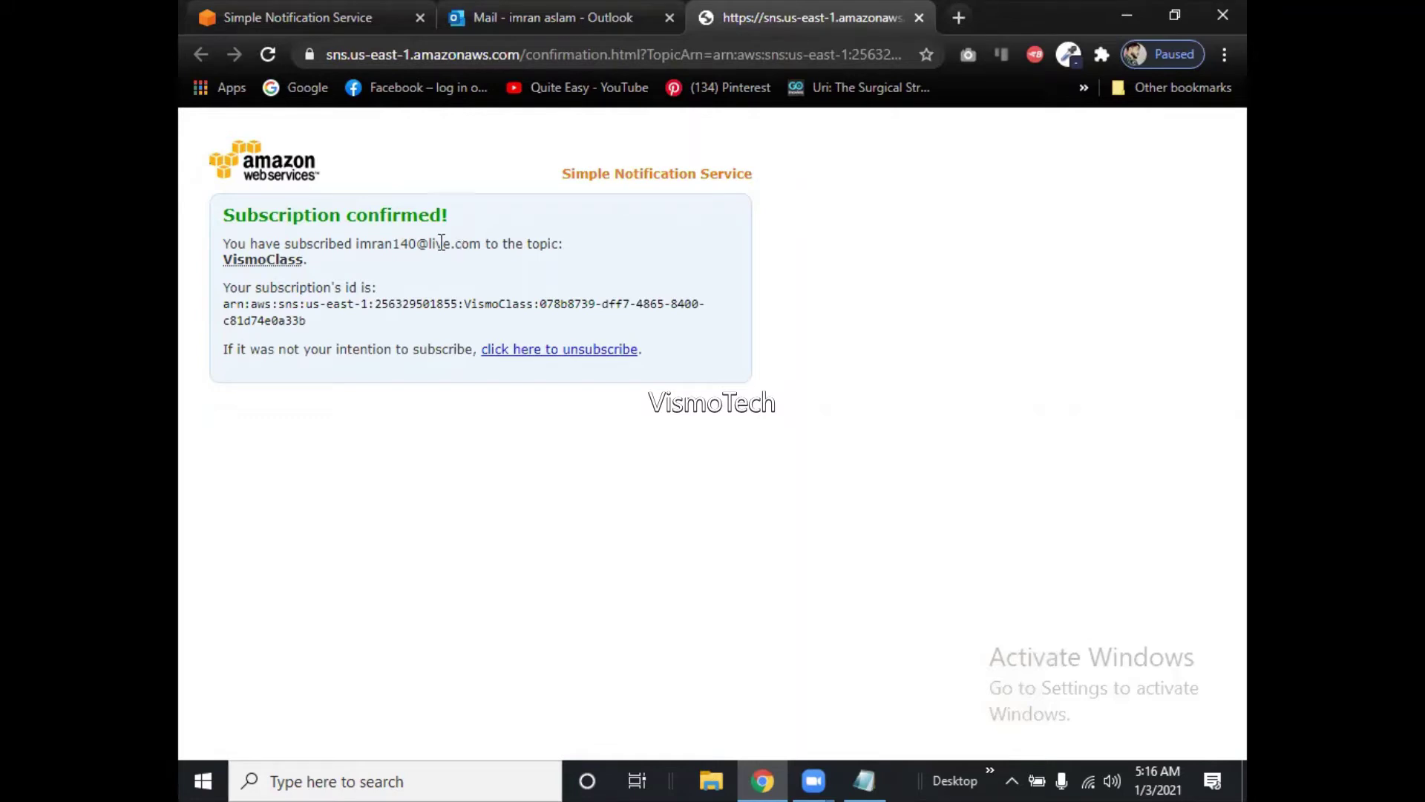
Check the 'Subscription confirmed!' page against the Outlook email, then return to the SNS subscription details.
click(310, 17)
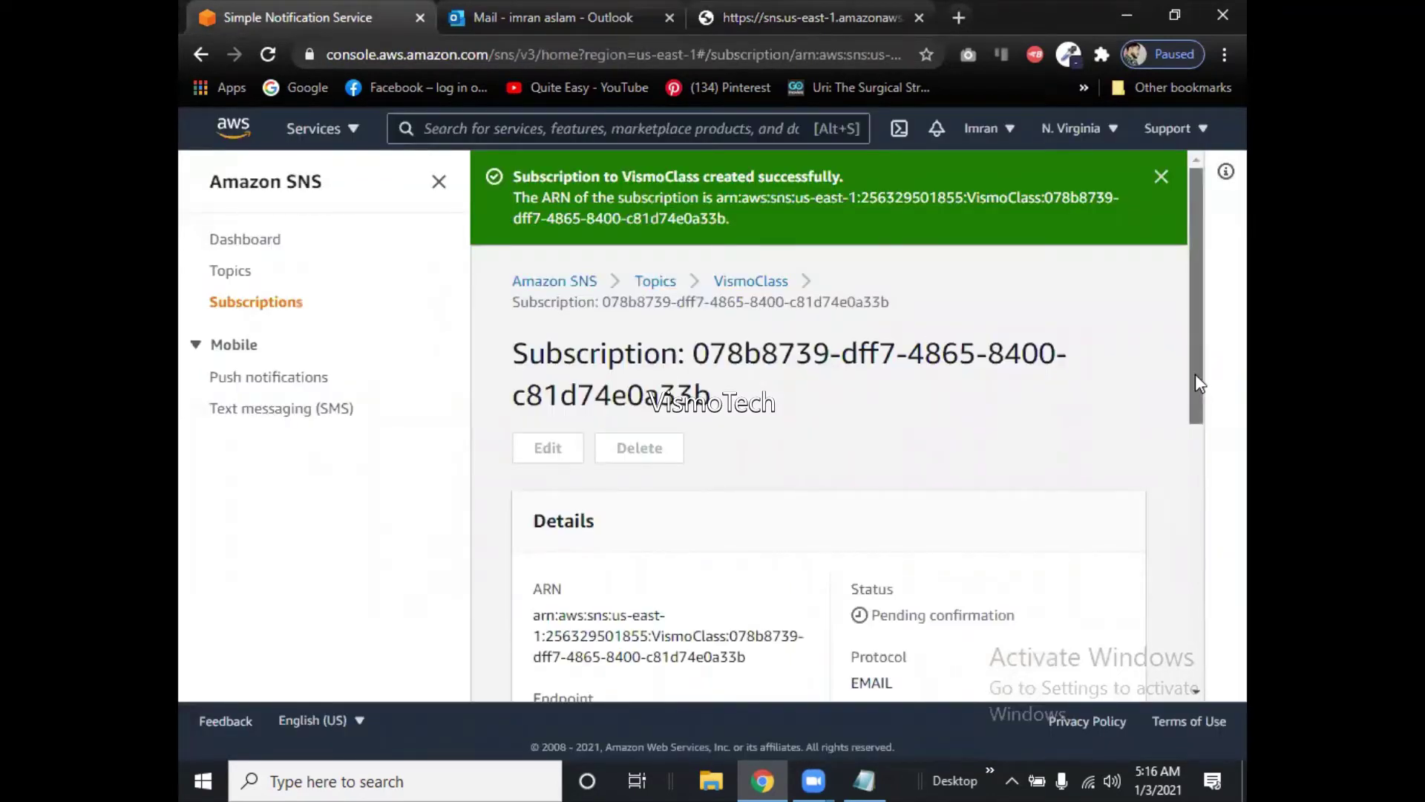
mouse_move(1195, 374)
mouse_down()
mouse_move(1212, 493)
mouse_move(1222, 371)
mouse_up()
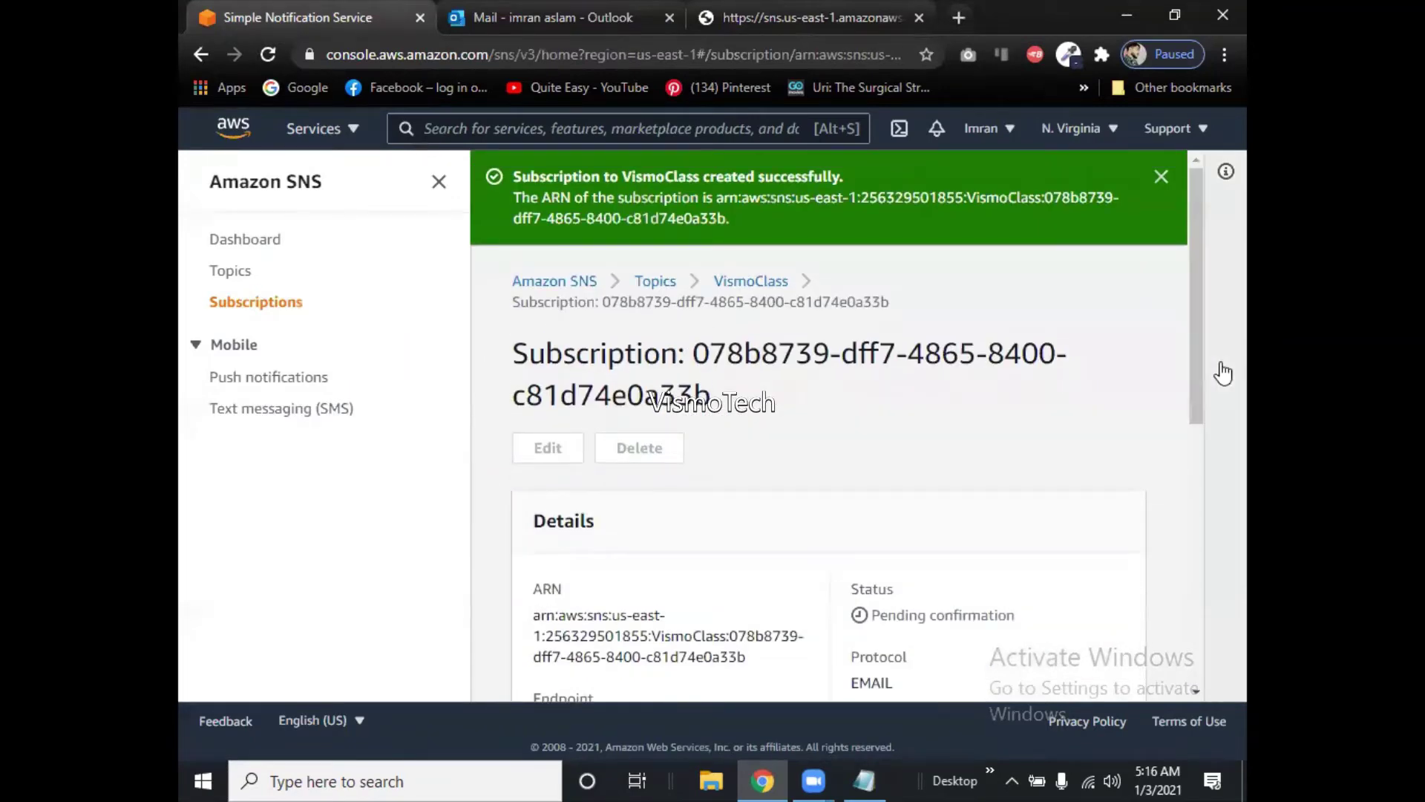
click(836, 20)
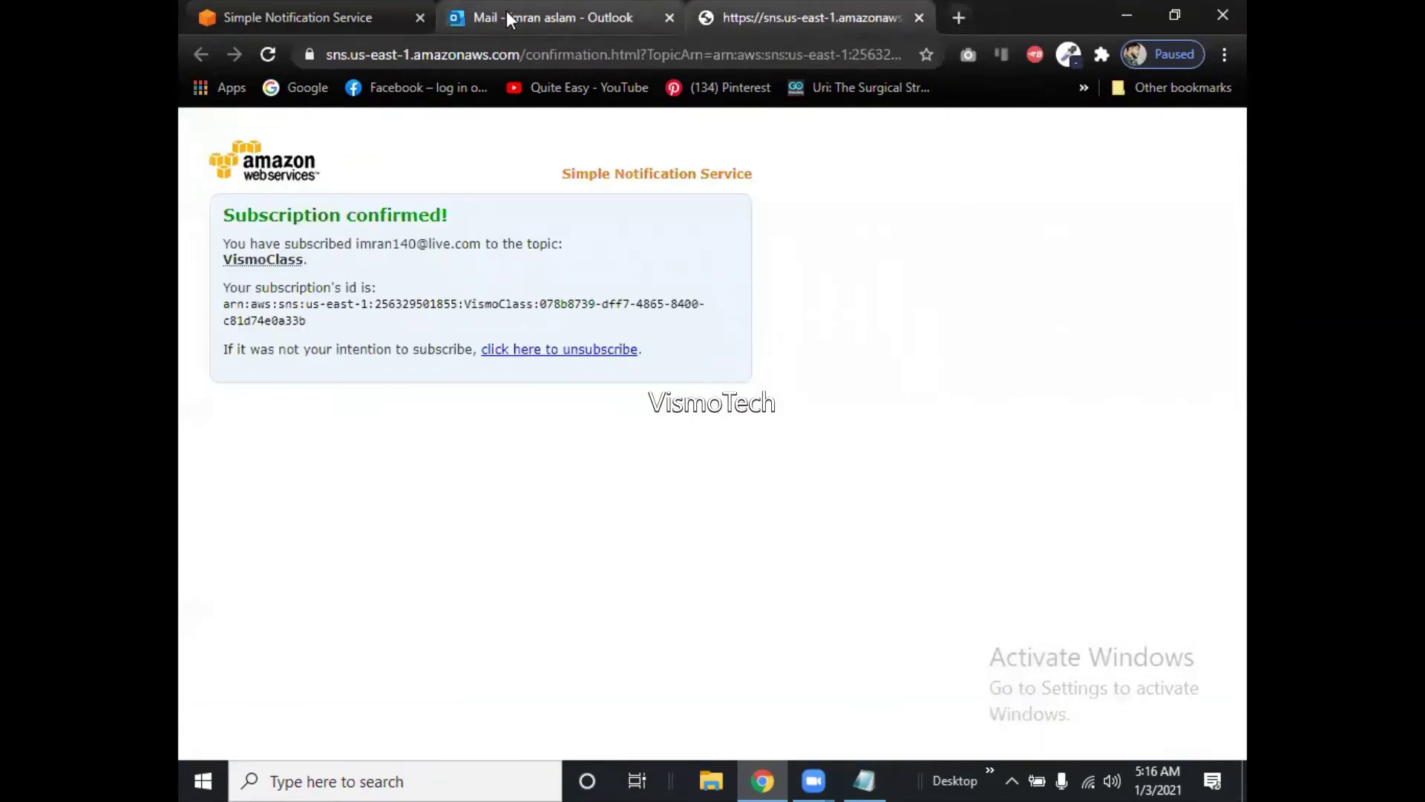
click(507, 20)
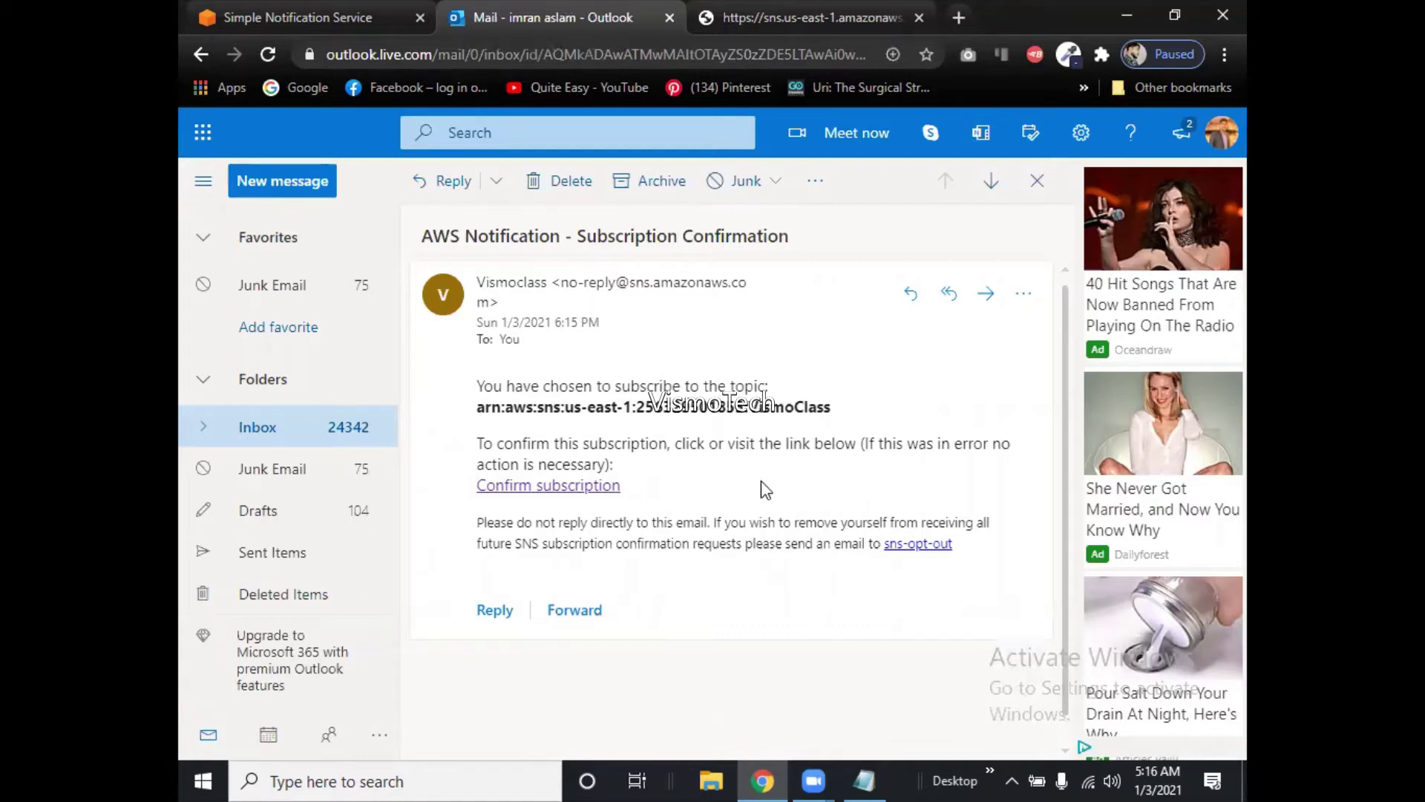
click(773, 2)
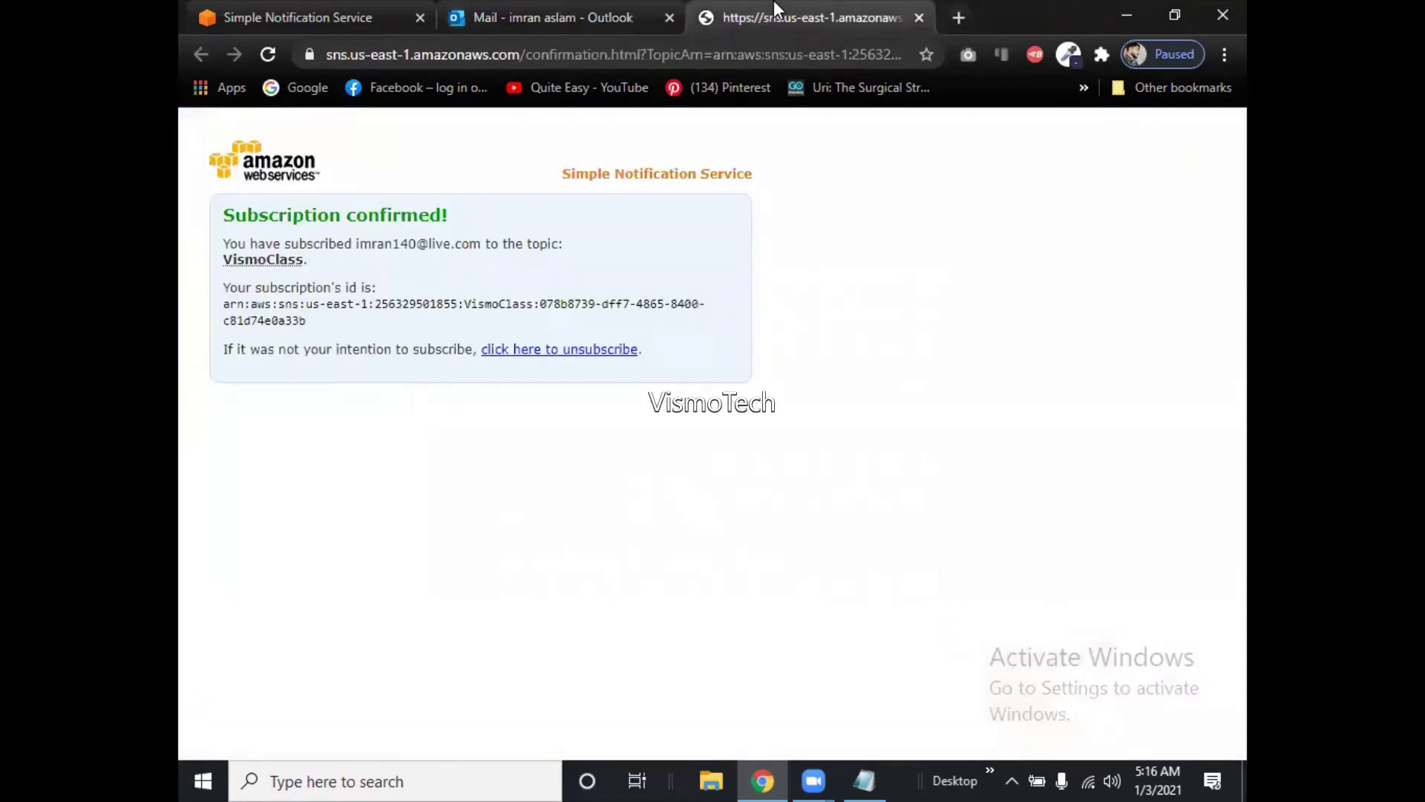
click(590, 9)
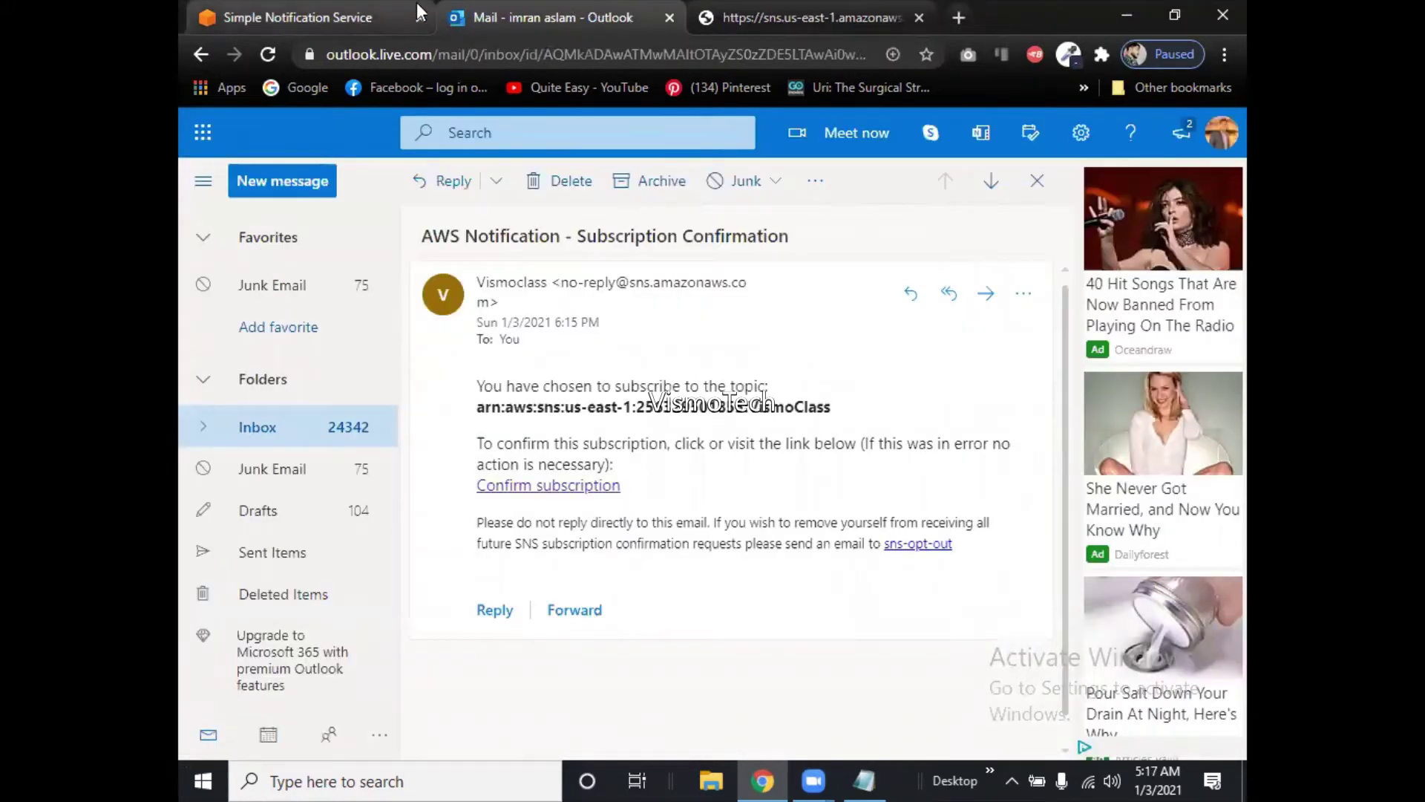
click(339, 10)
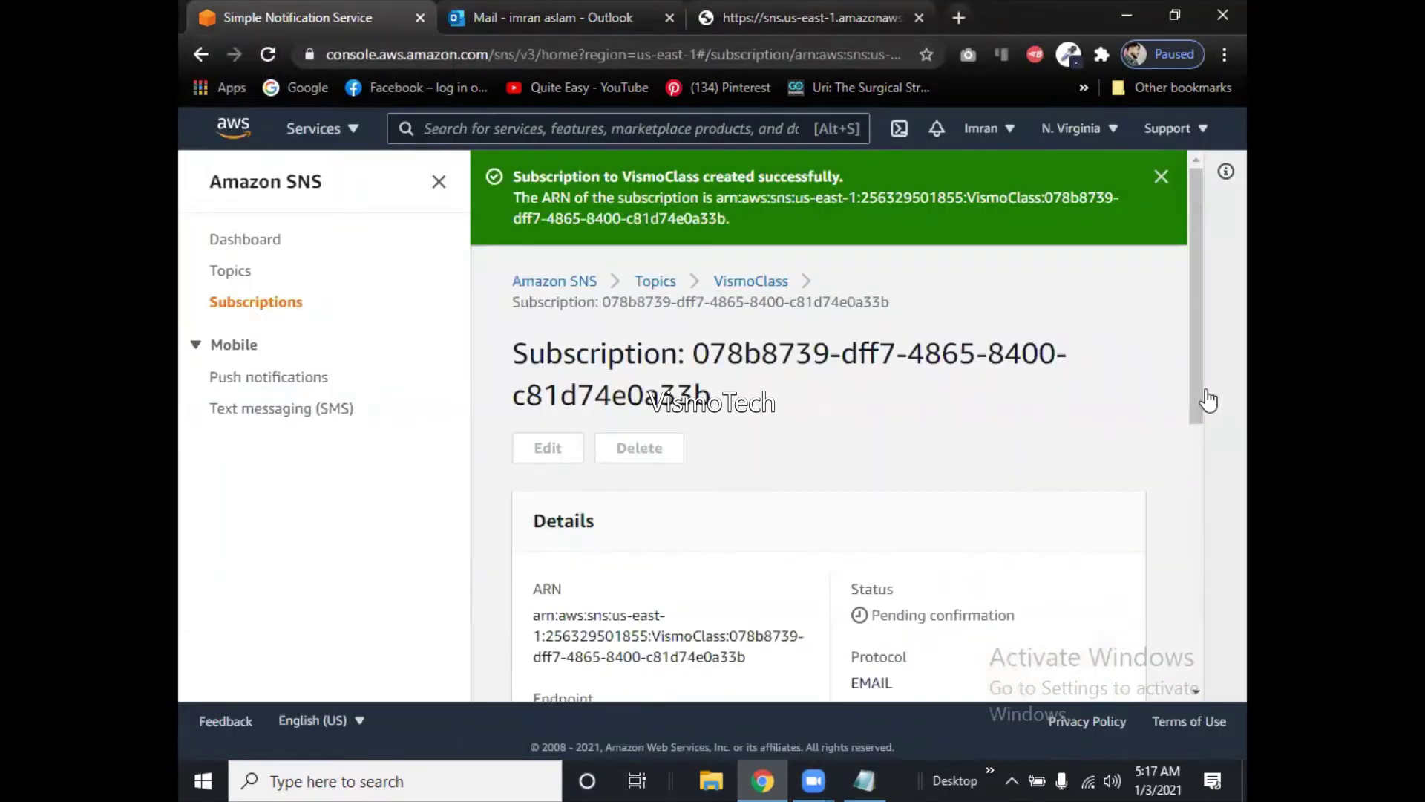
Scroll the subscription details and go to the SNS Topics list showing VismoClass.
drag(1198, 397, 1214, 510)
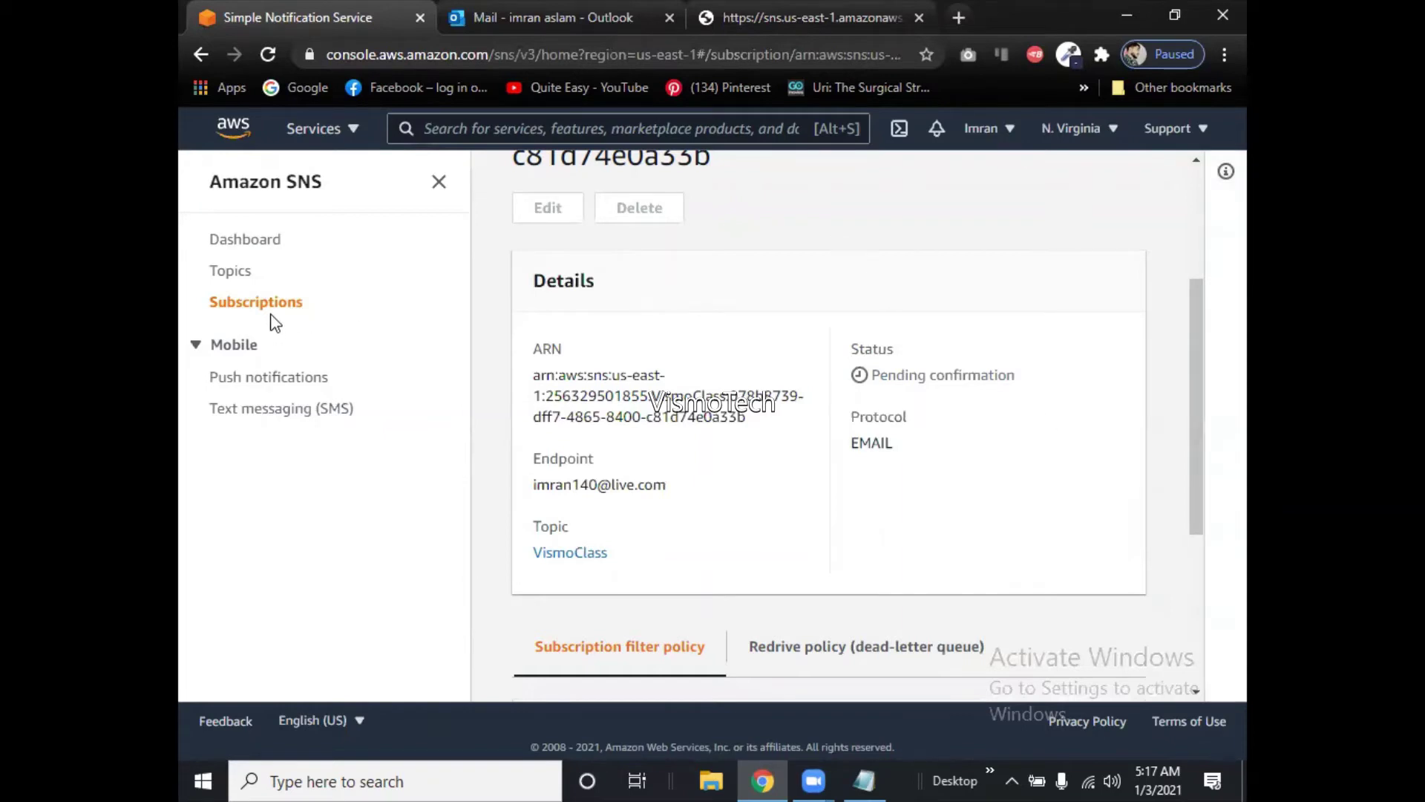
click(240, 279)
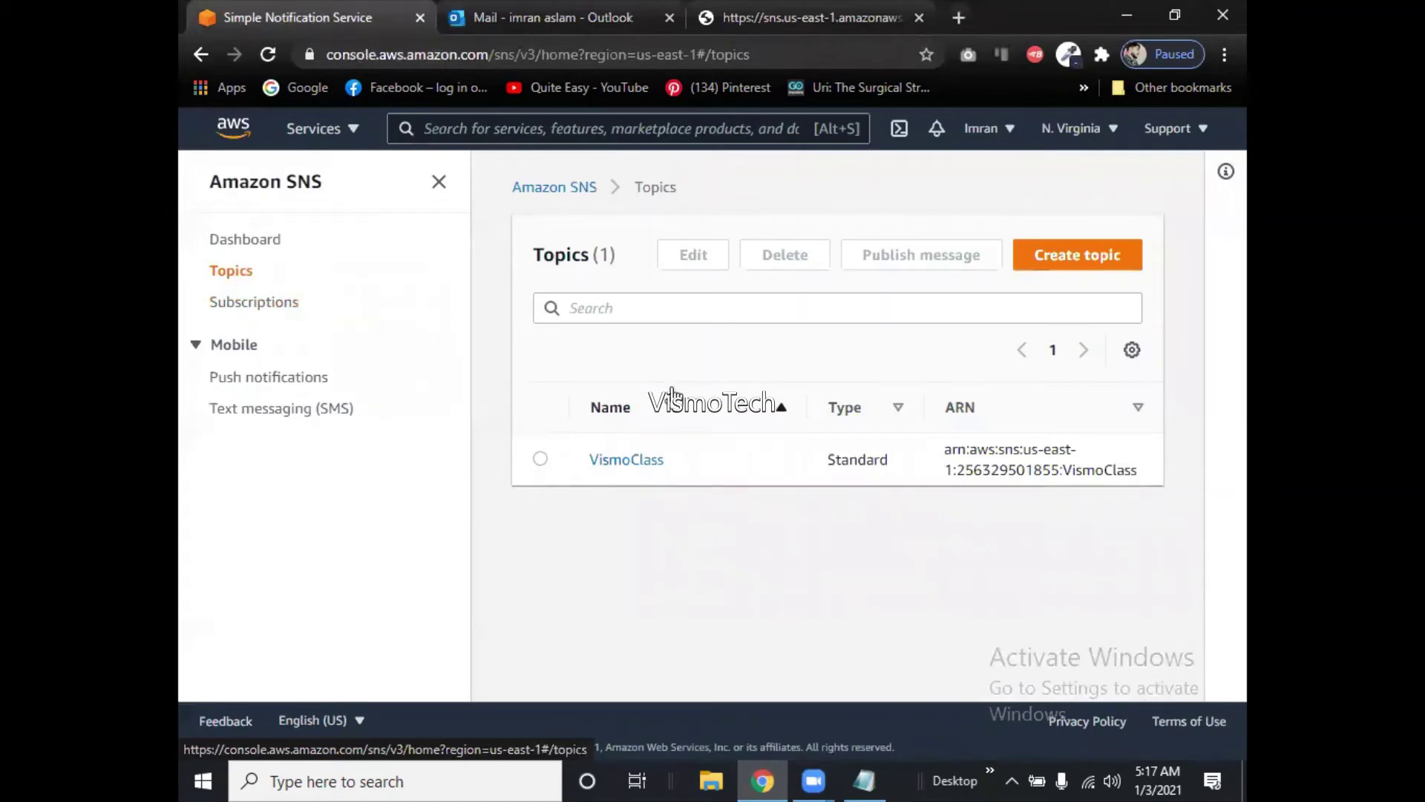
Open the VismoClass topic and look over its edit settings without changing anything.
click(625, 459)
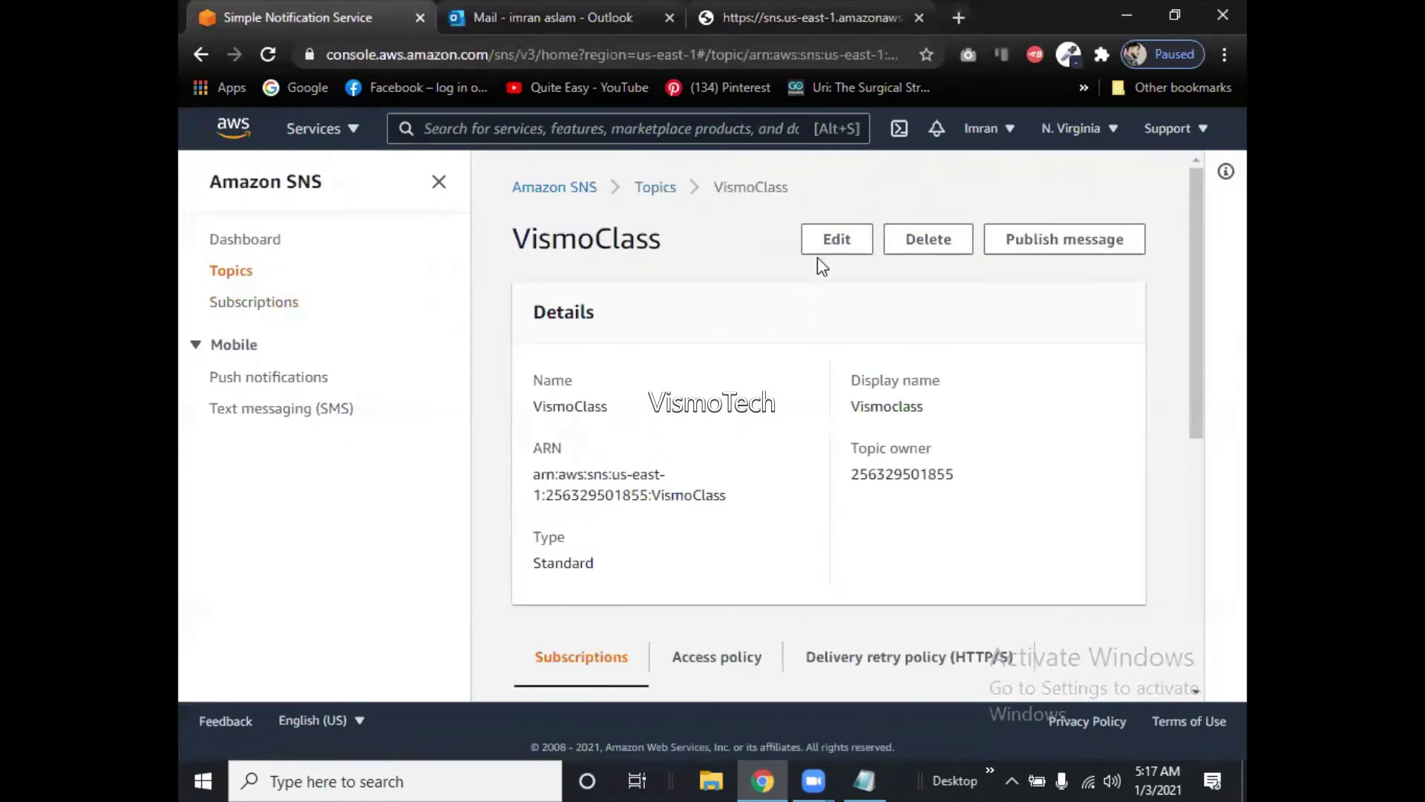
click(820, 258)
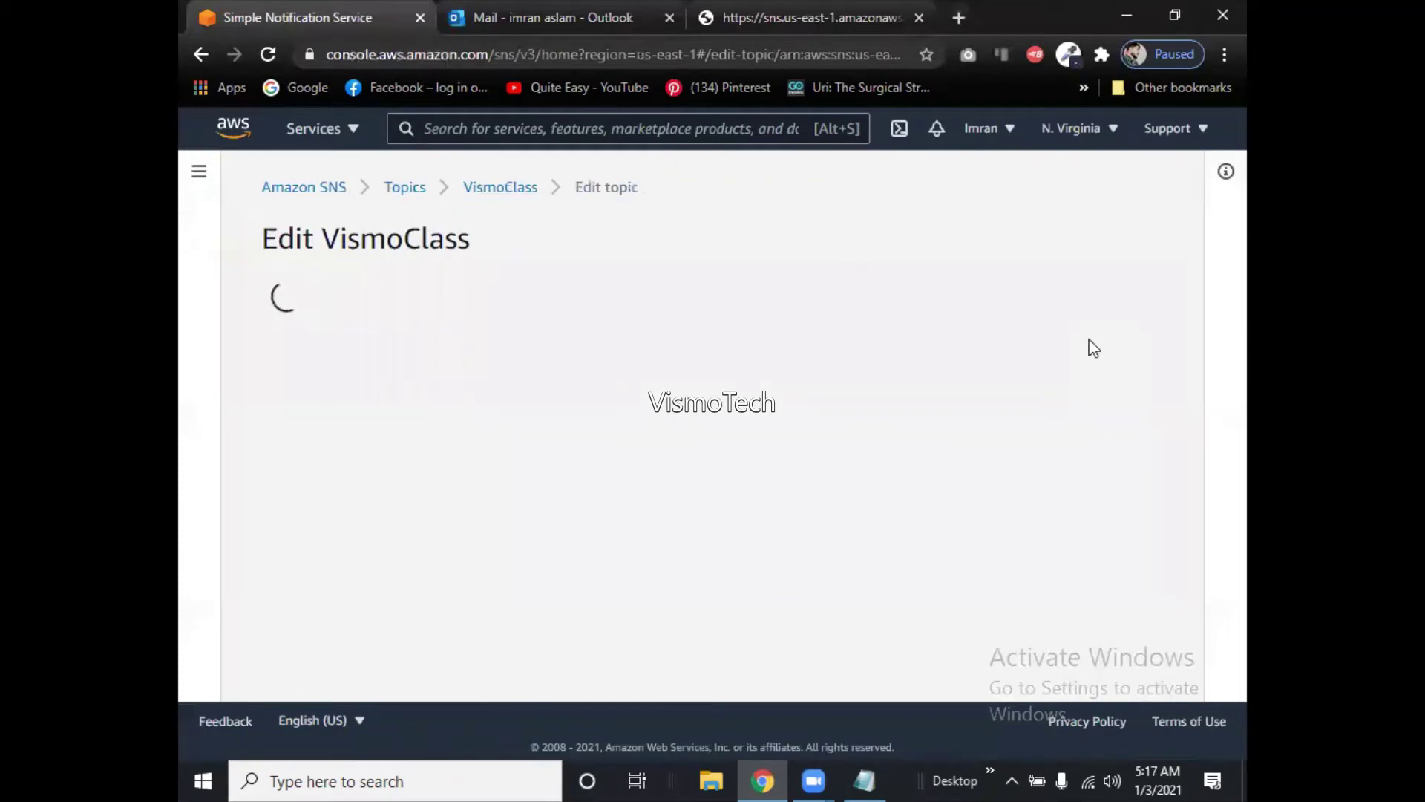
drag(1196, 303, 1190, 267)
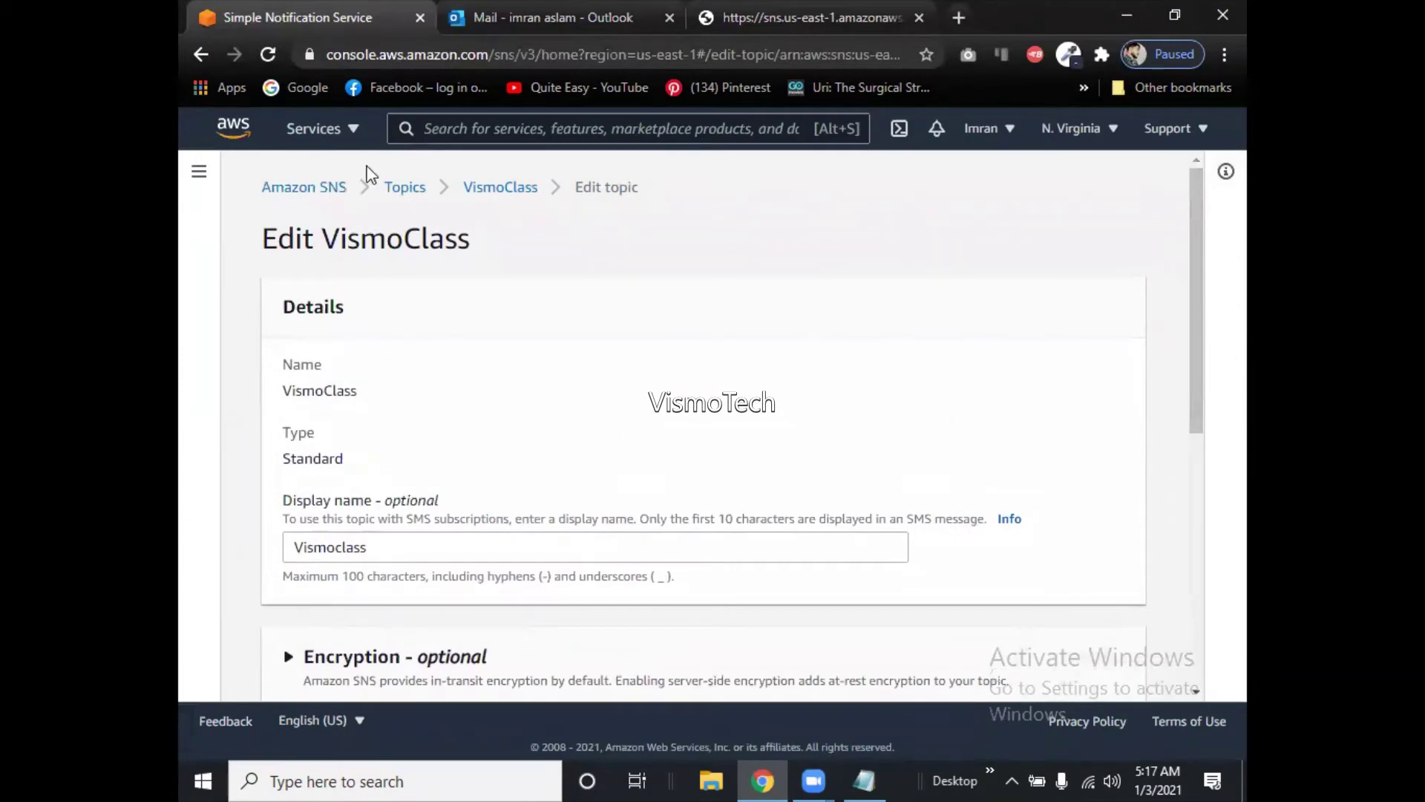
Leave the topic edit page via the SNS home and go to the Subscriptions list.
click(338, 192)
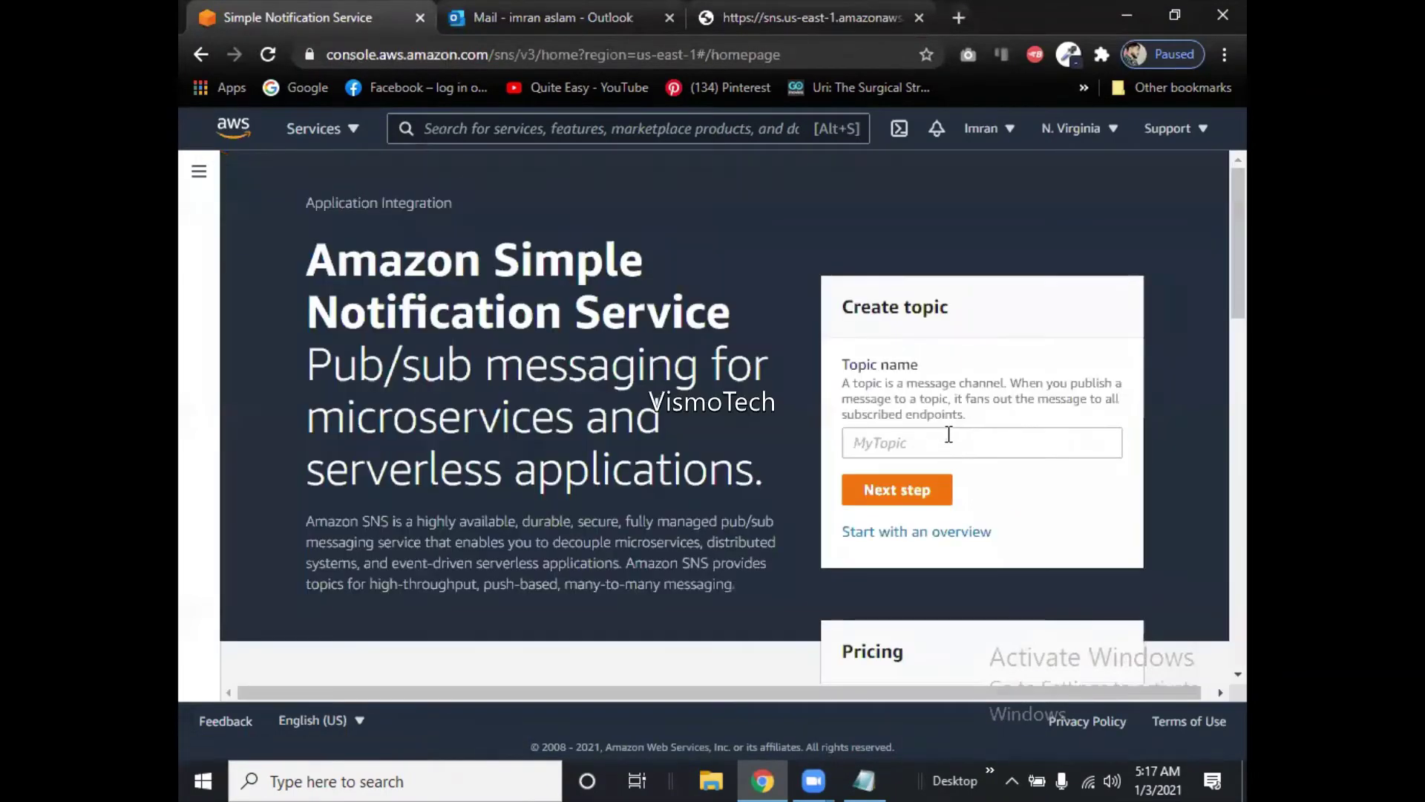
click(199, 52)
click(199, 52)
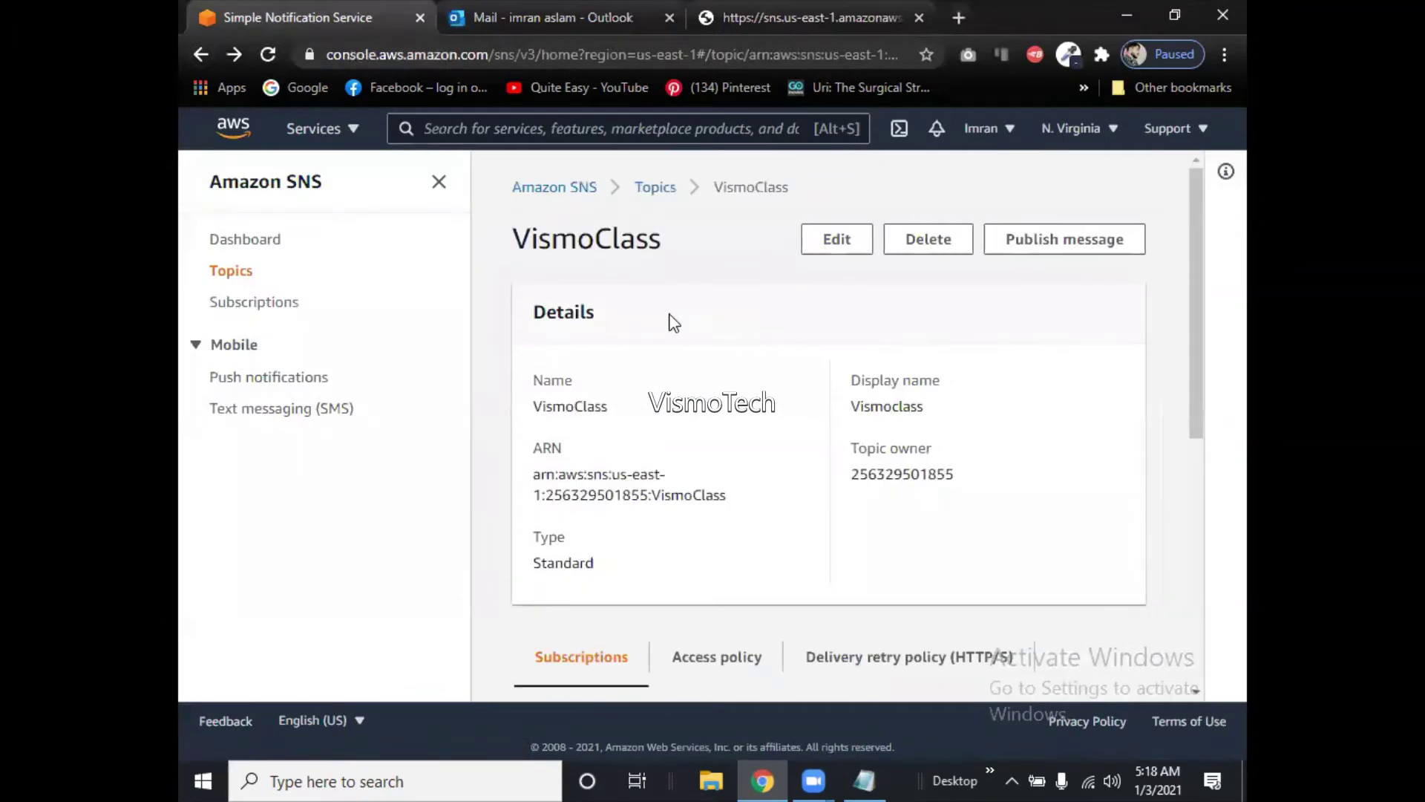
click(243, 312)
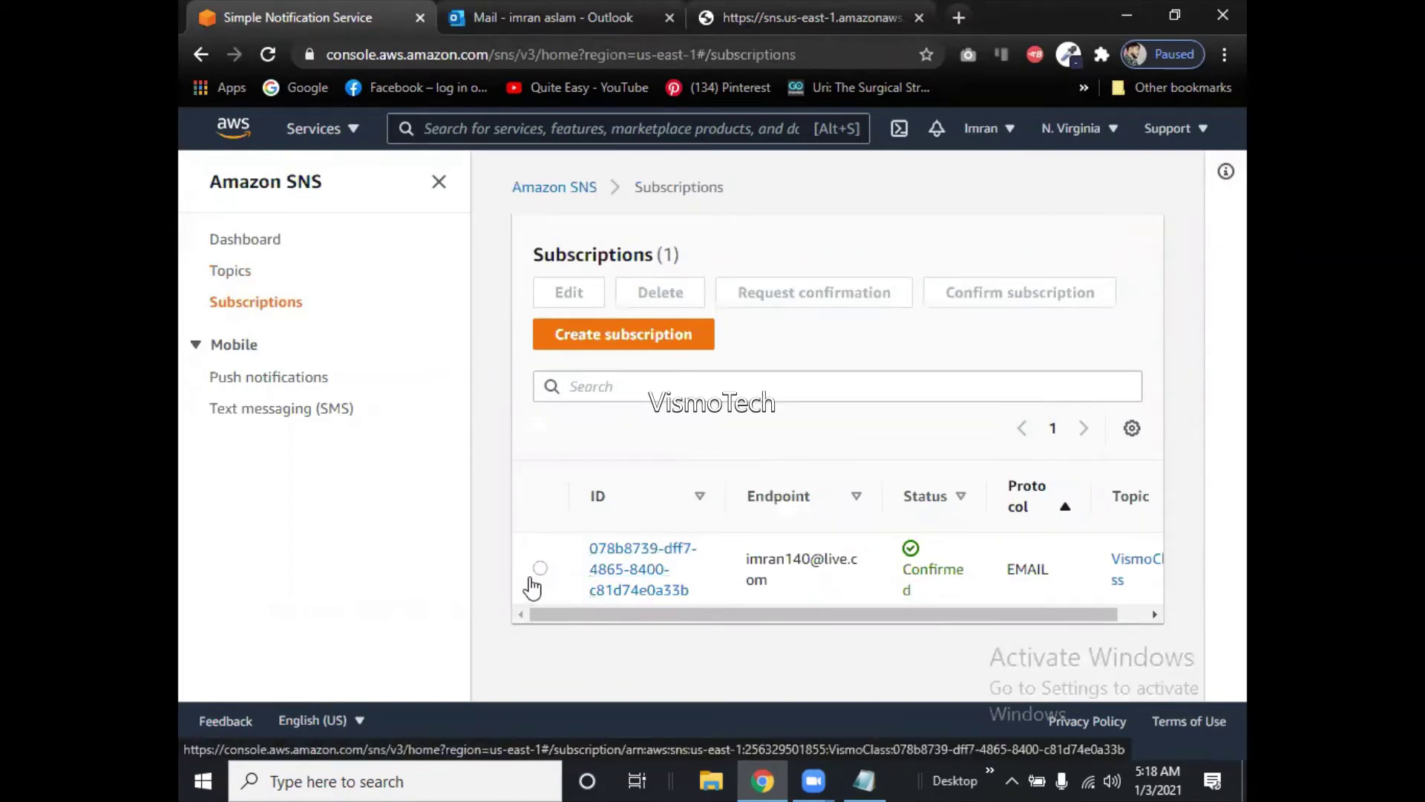
Select the VismoClass email subscription and verify its status reads Confirmed.
click(541, 569)
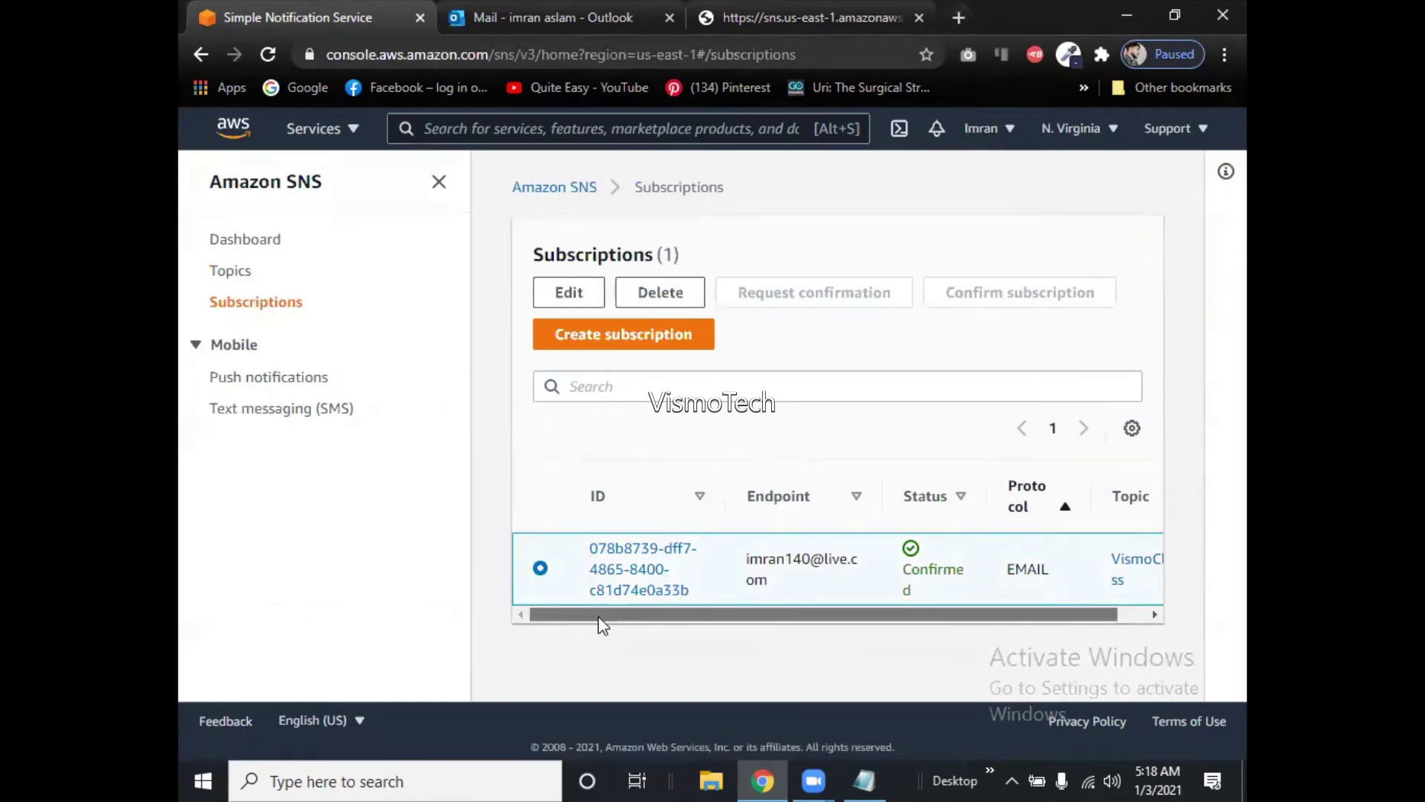
drag(602, 623, 878, 636)
drag(602, 614, 573, 616)
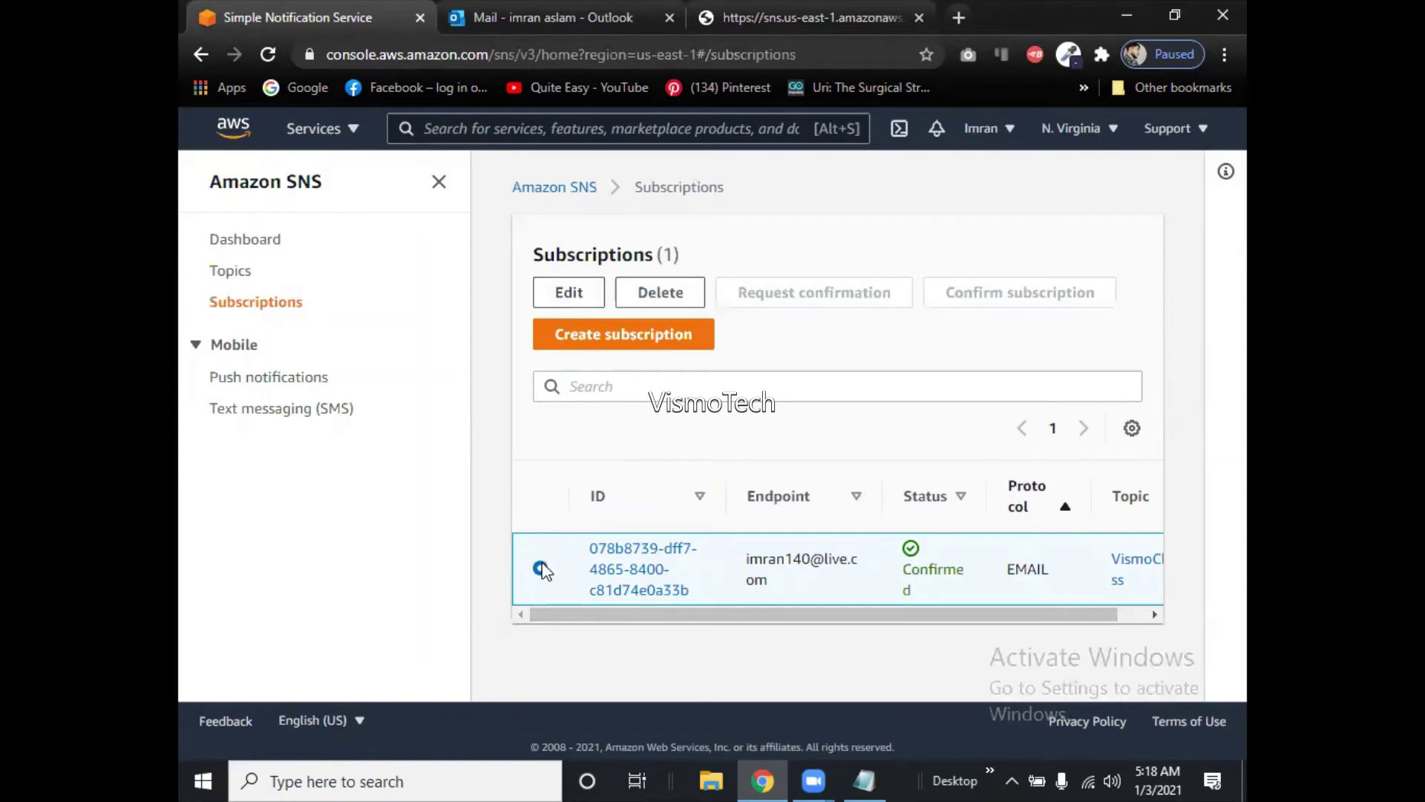
click(242, 271)
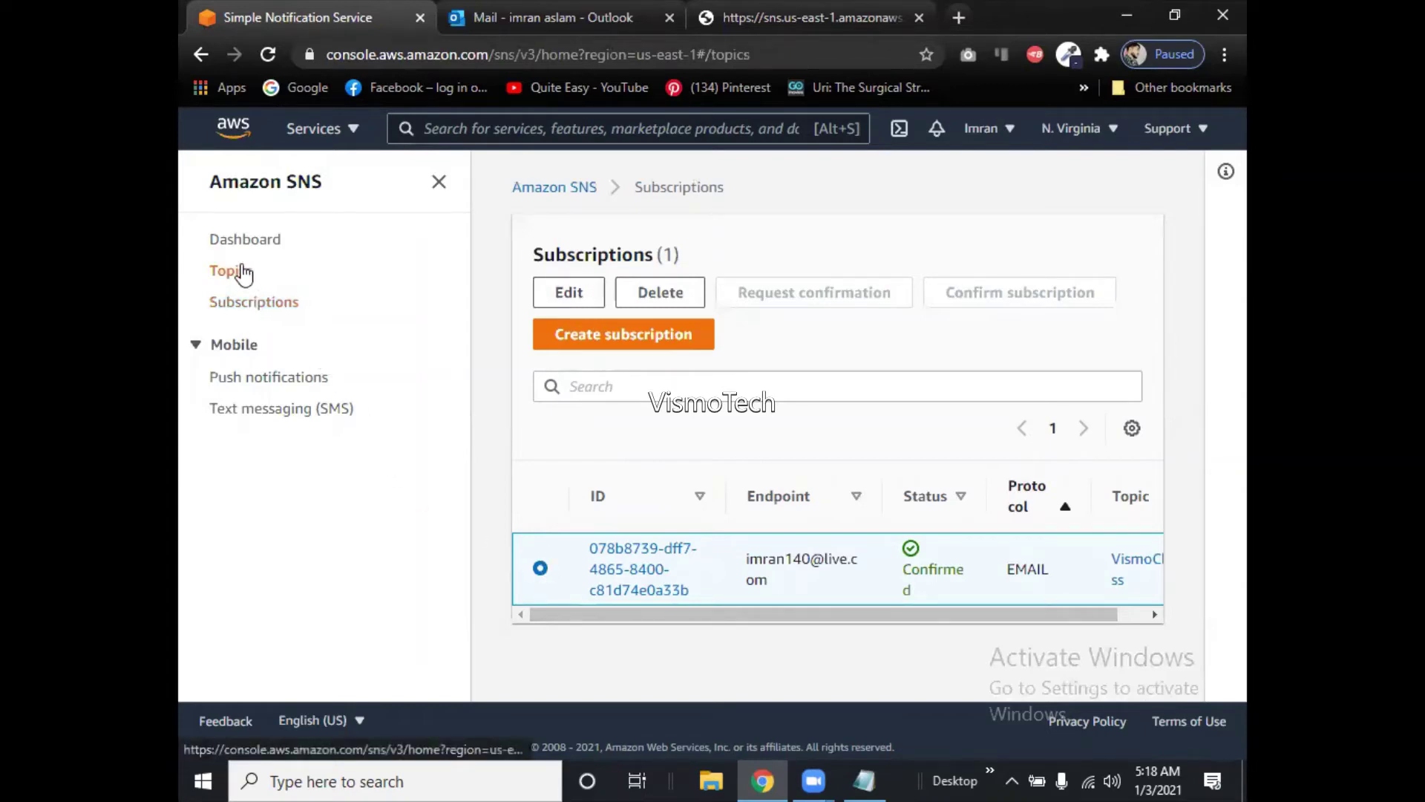
click(258, 300)
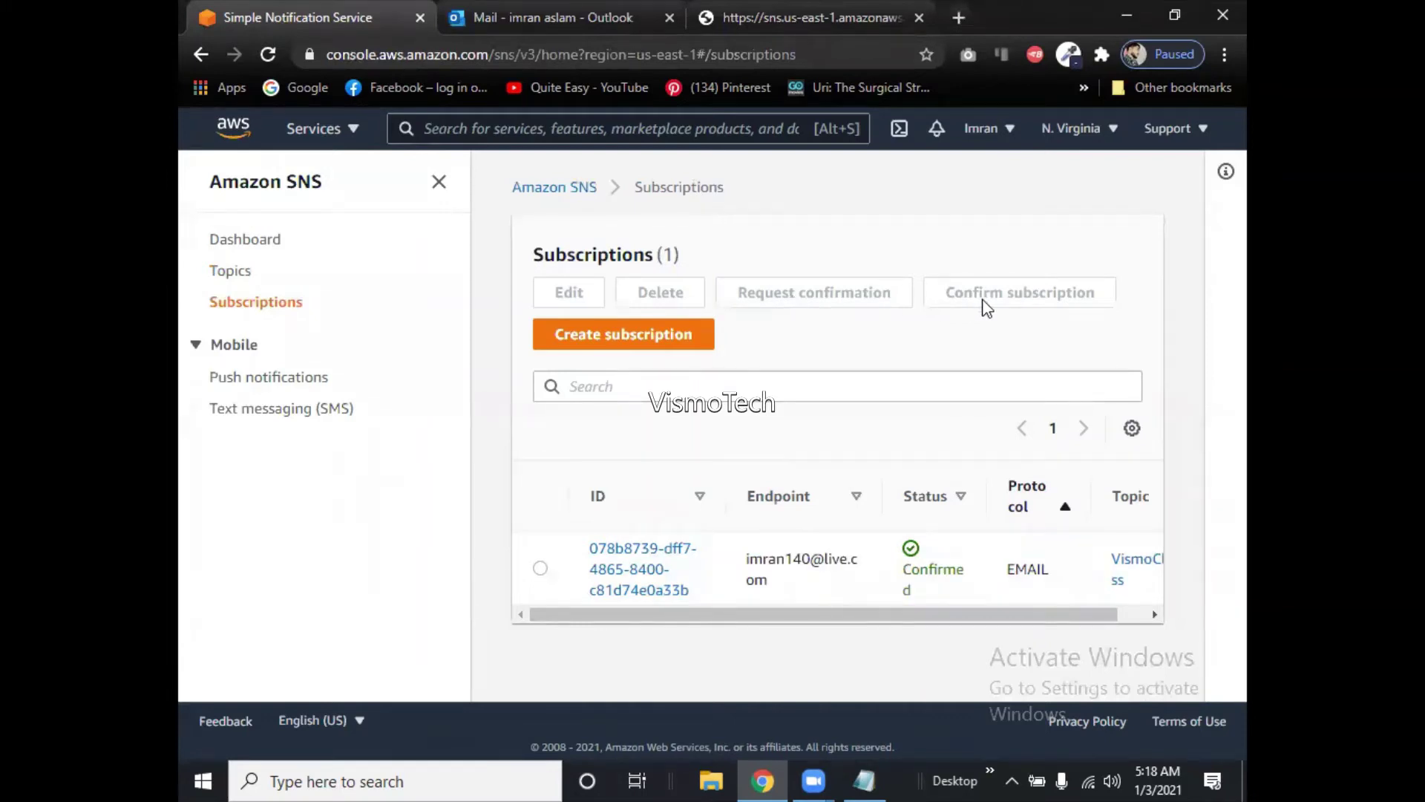
click(541, 569)
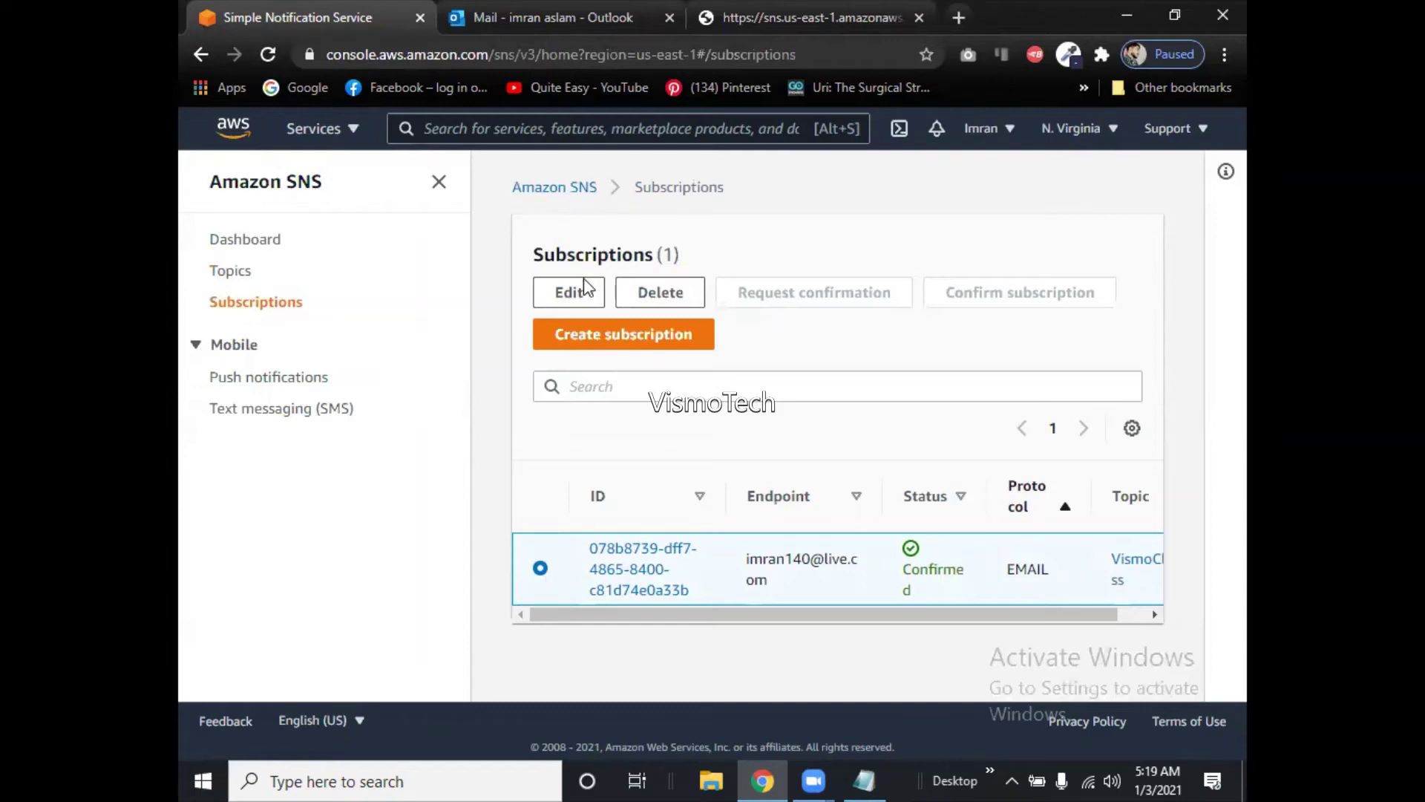
Edit the email subscription to inspect its filter policy and the Disabled redrive policy.
click(581, 297)
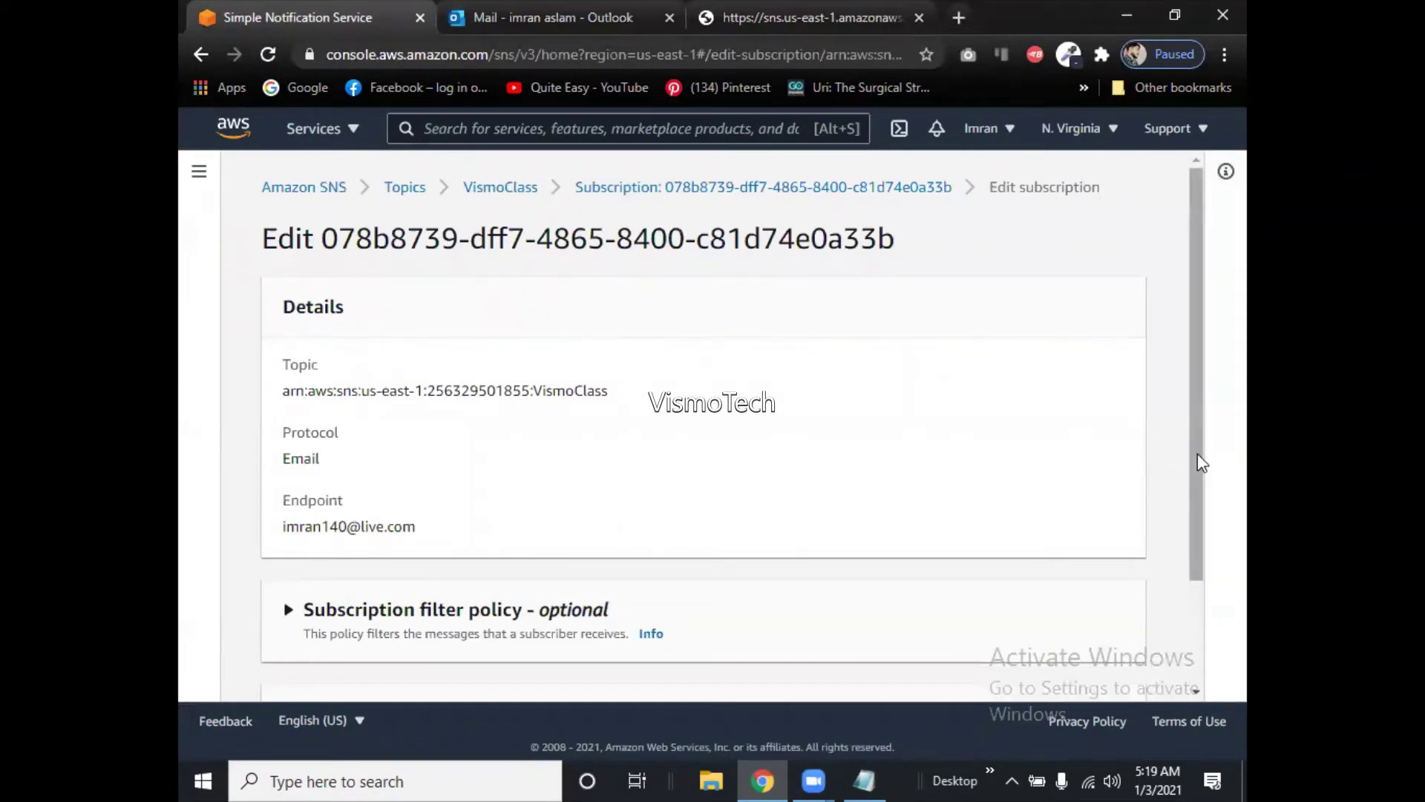
drag(1202, 463, 1202, 604)
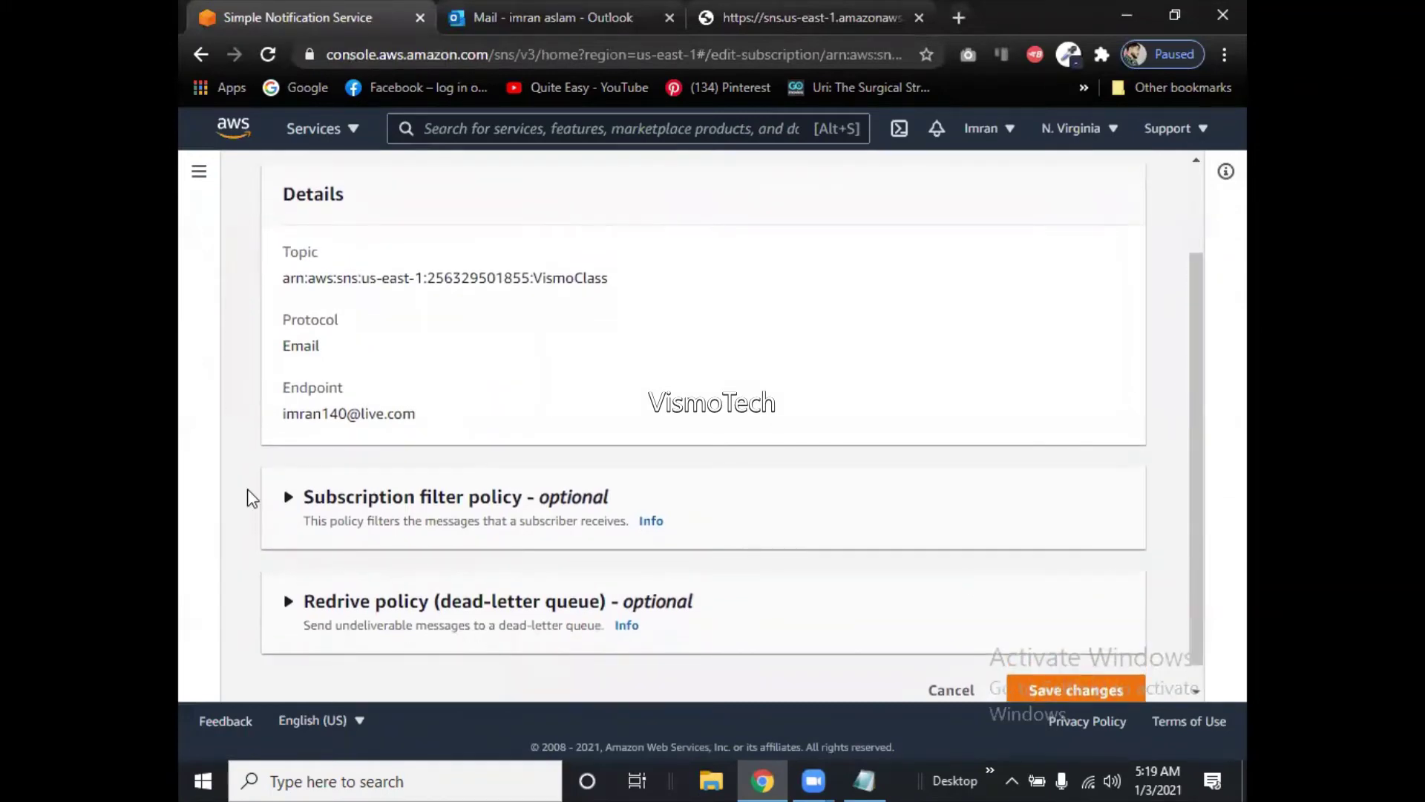
click(286, 498)
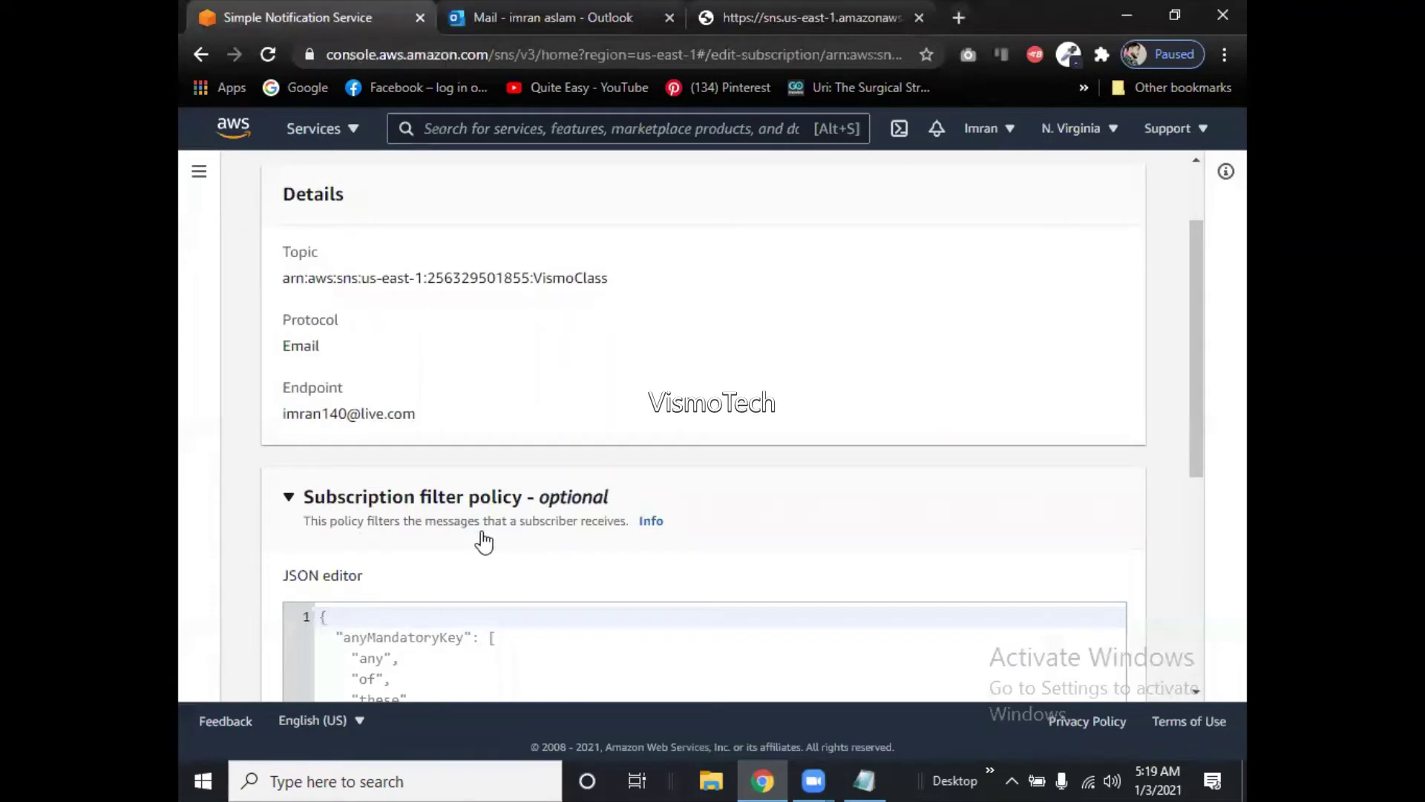
click(284, 497)
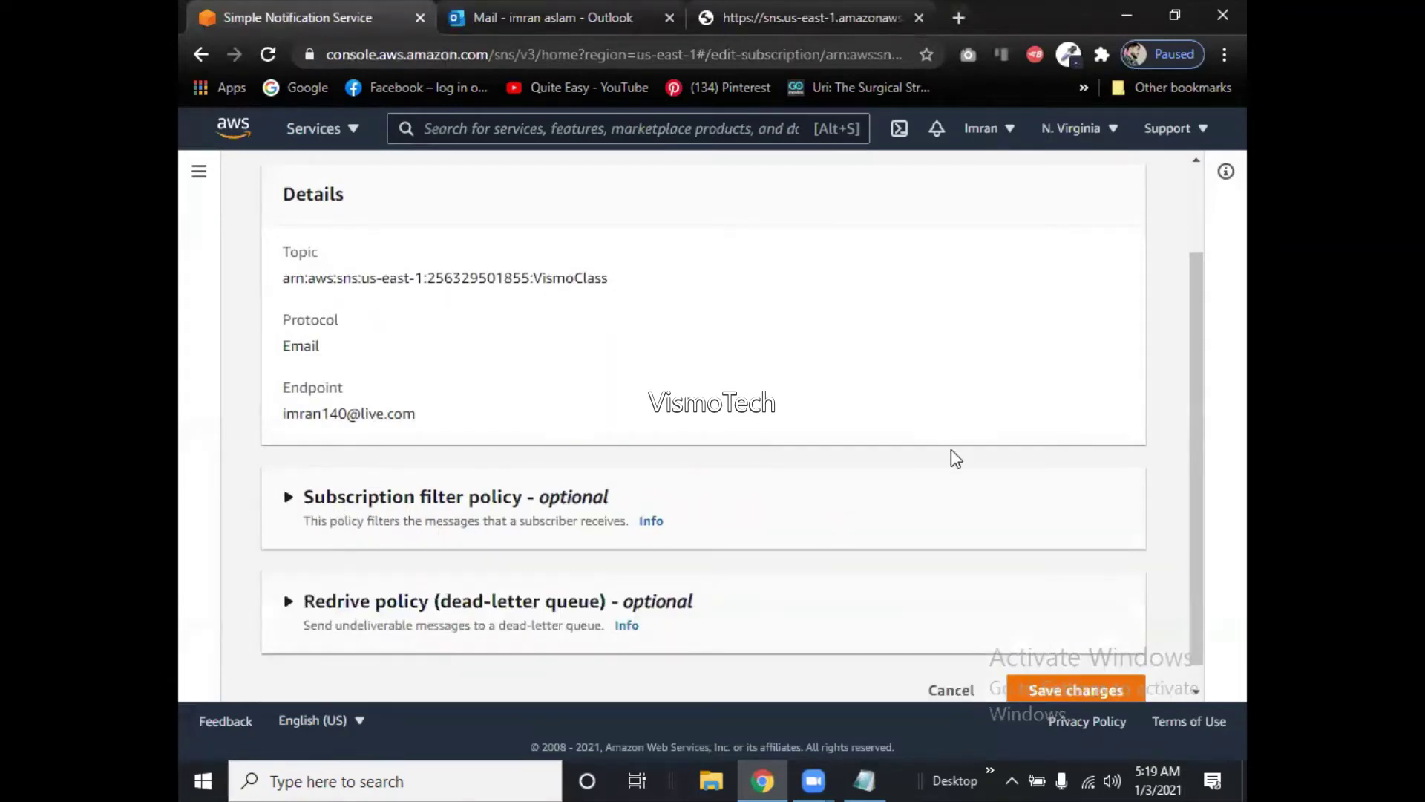
click(290, 602)
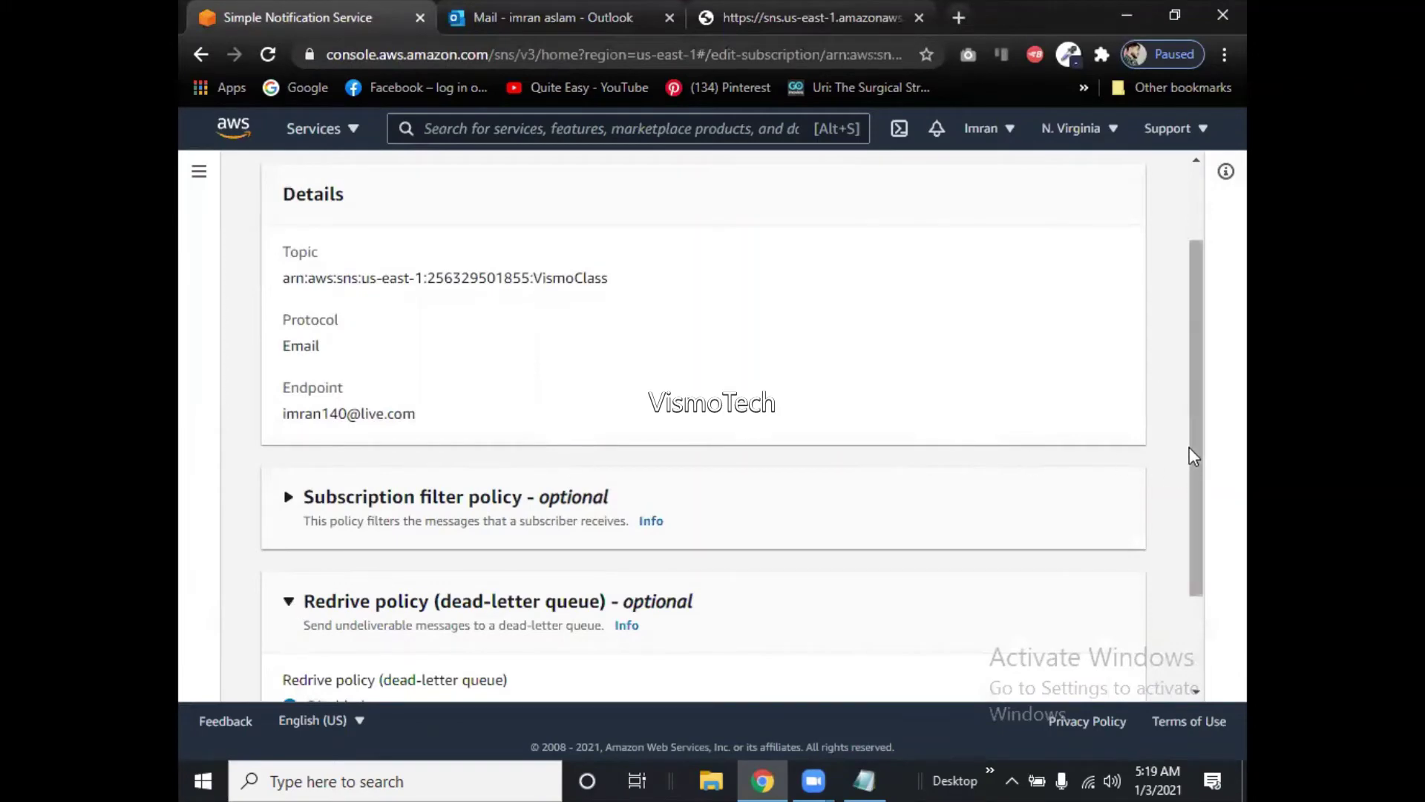
scroll(1203, 483, down, 1)
scroll(1204, 488, down, 1)
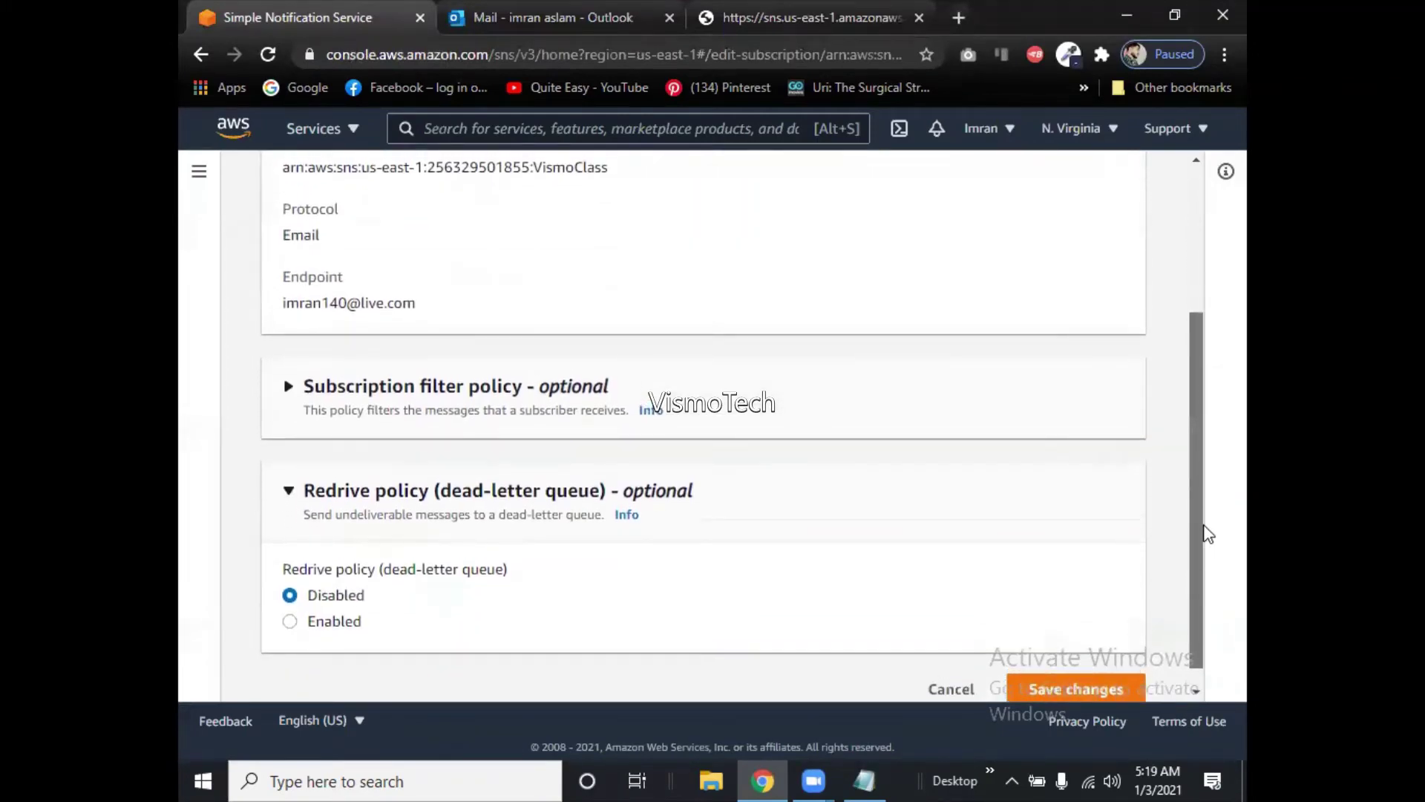
drag(1203, 534, 1203, 353)
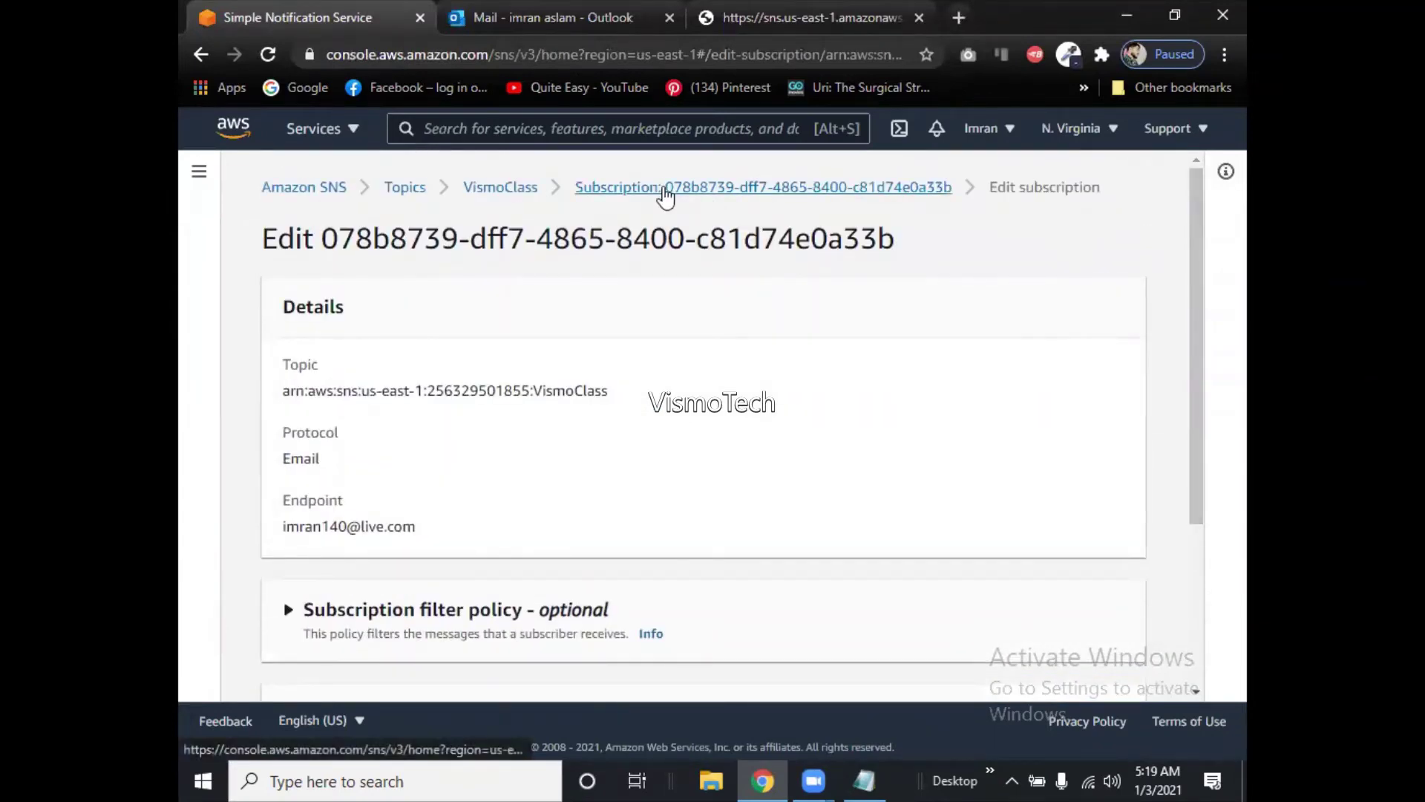
Return to the subscription details, reopen its edit form, then cancel without saving.
click(665, 191)
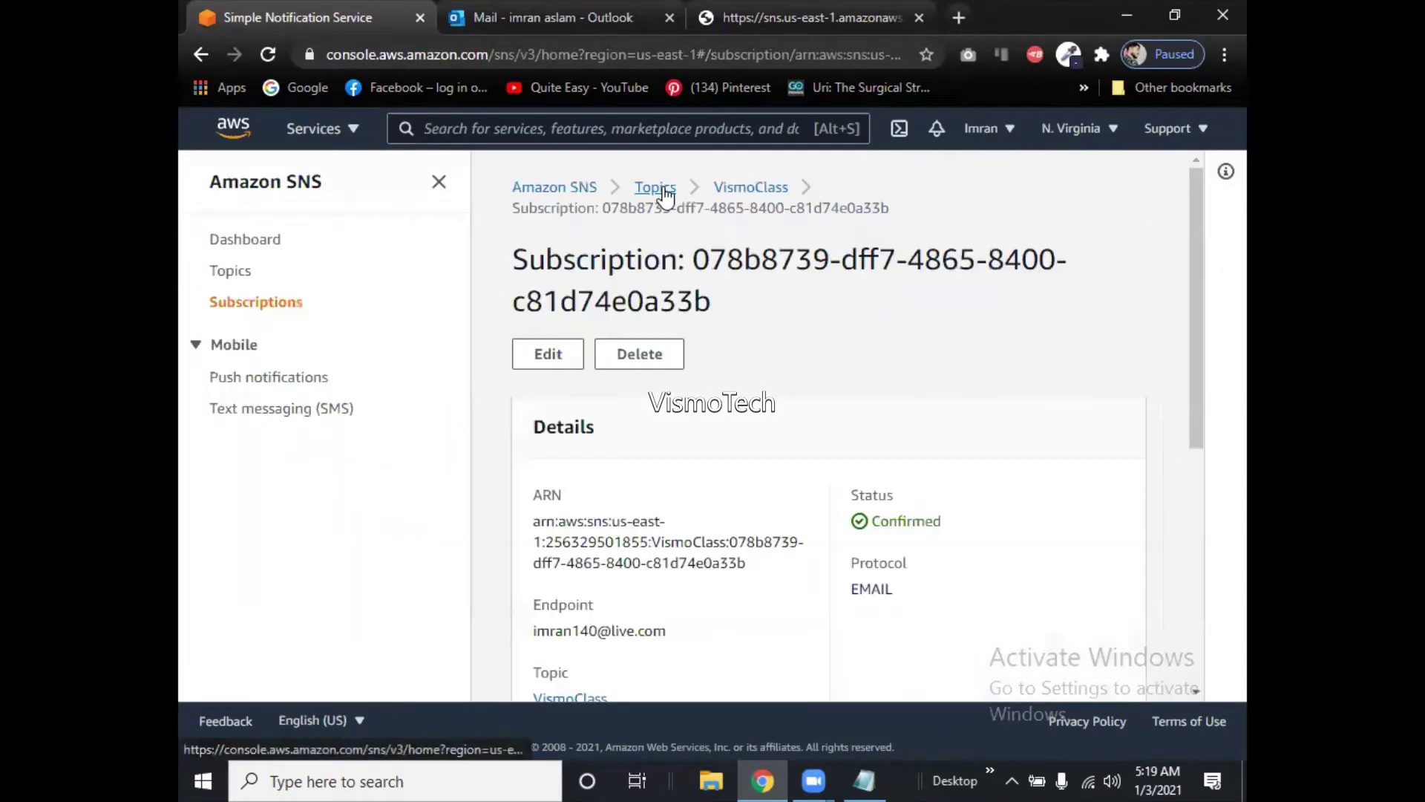
click(555, 365)
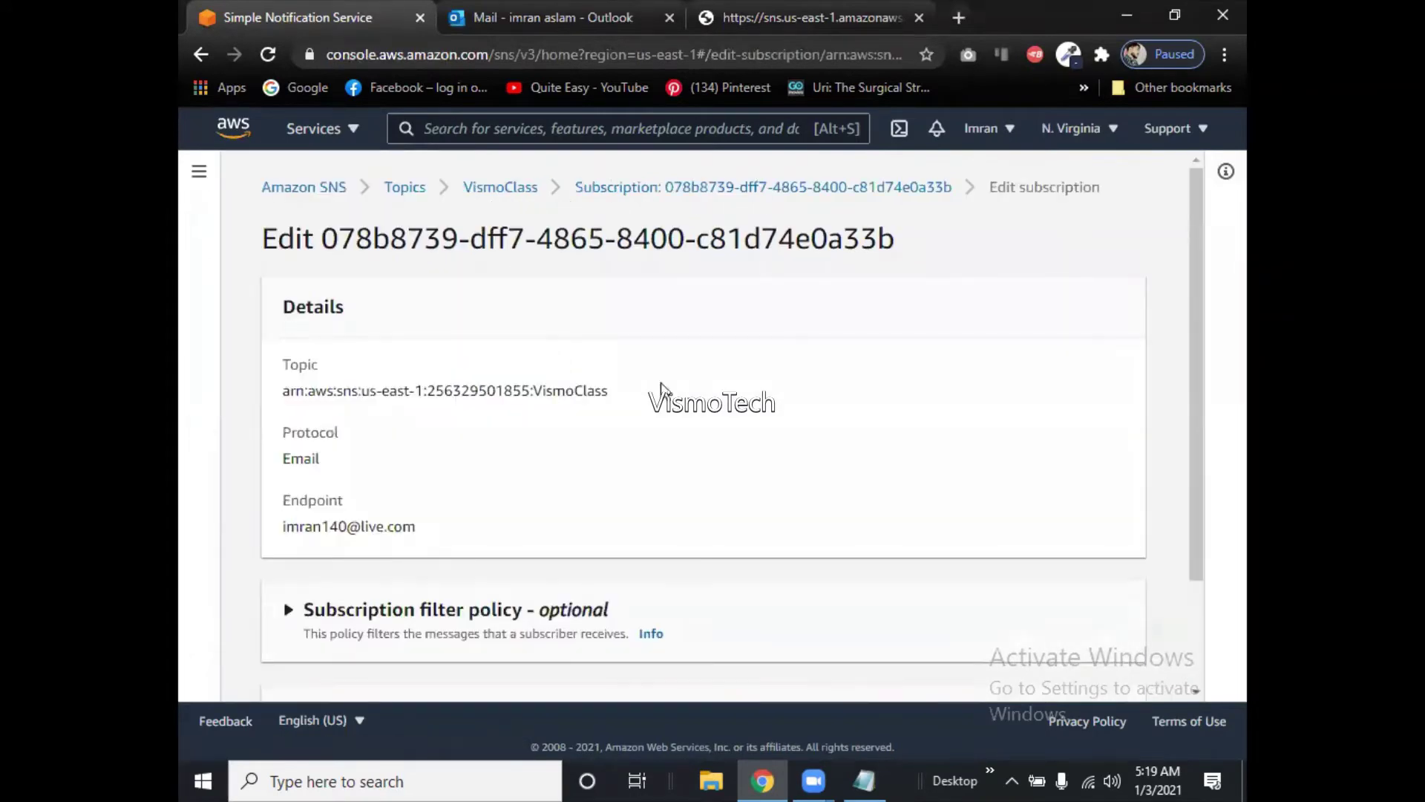
drag(1196, 454, 1202, 557)
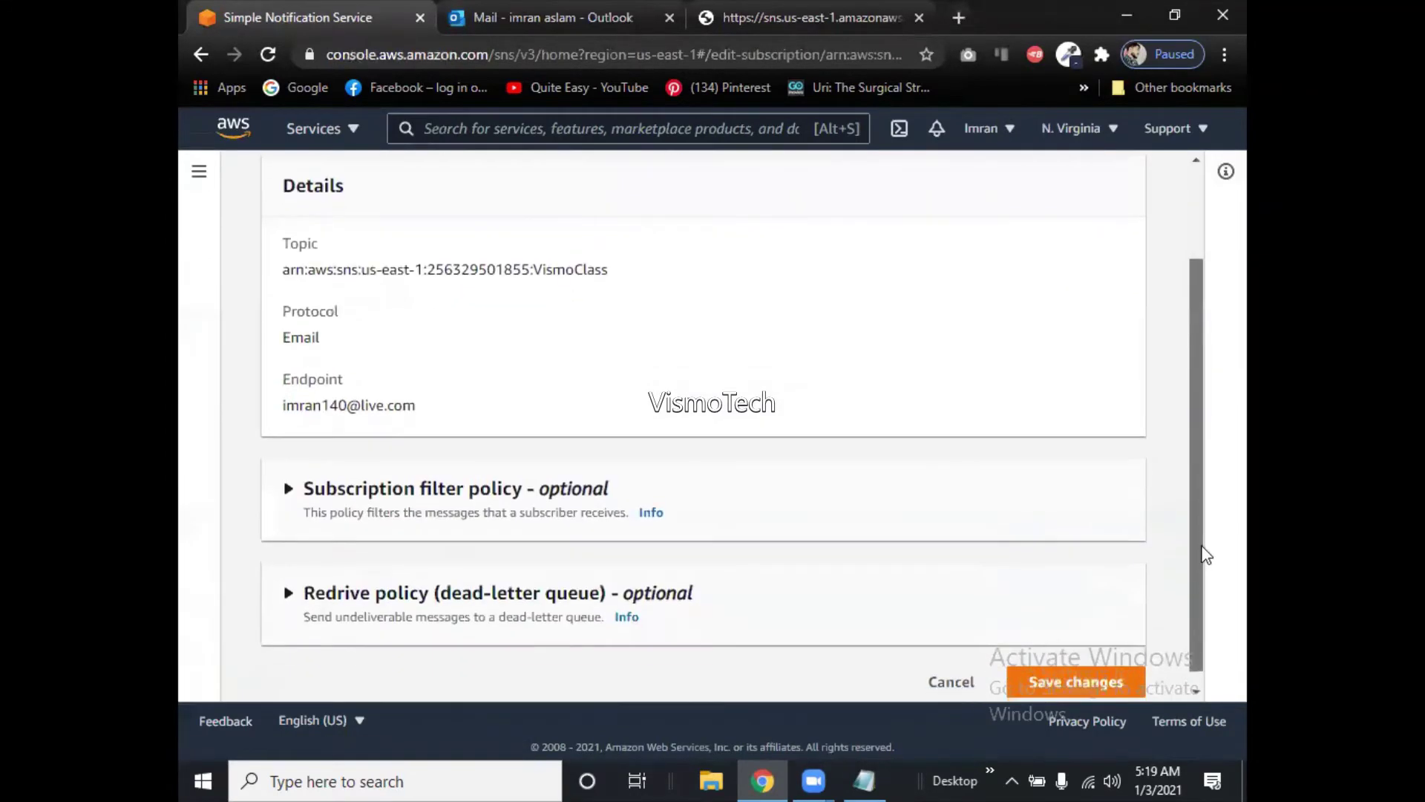
click(963, 664)
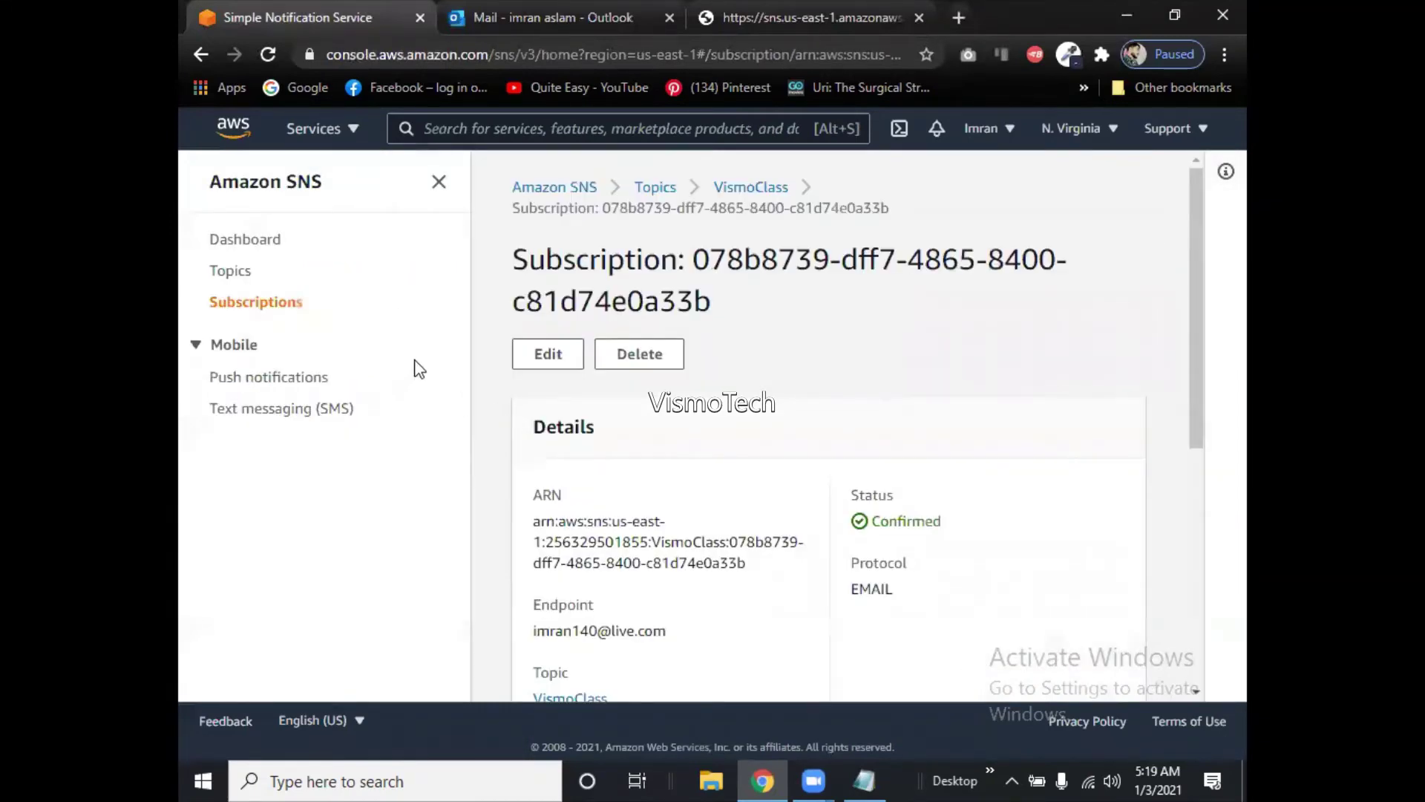
Scroll back up the subscription details and go to the Topics list.
drag(1195, 353, 1222, 614)
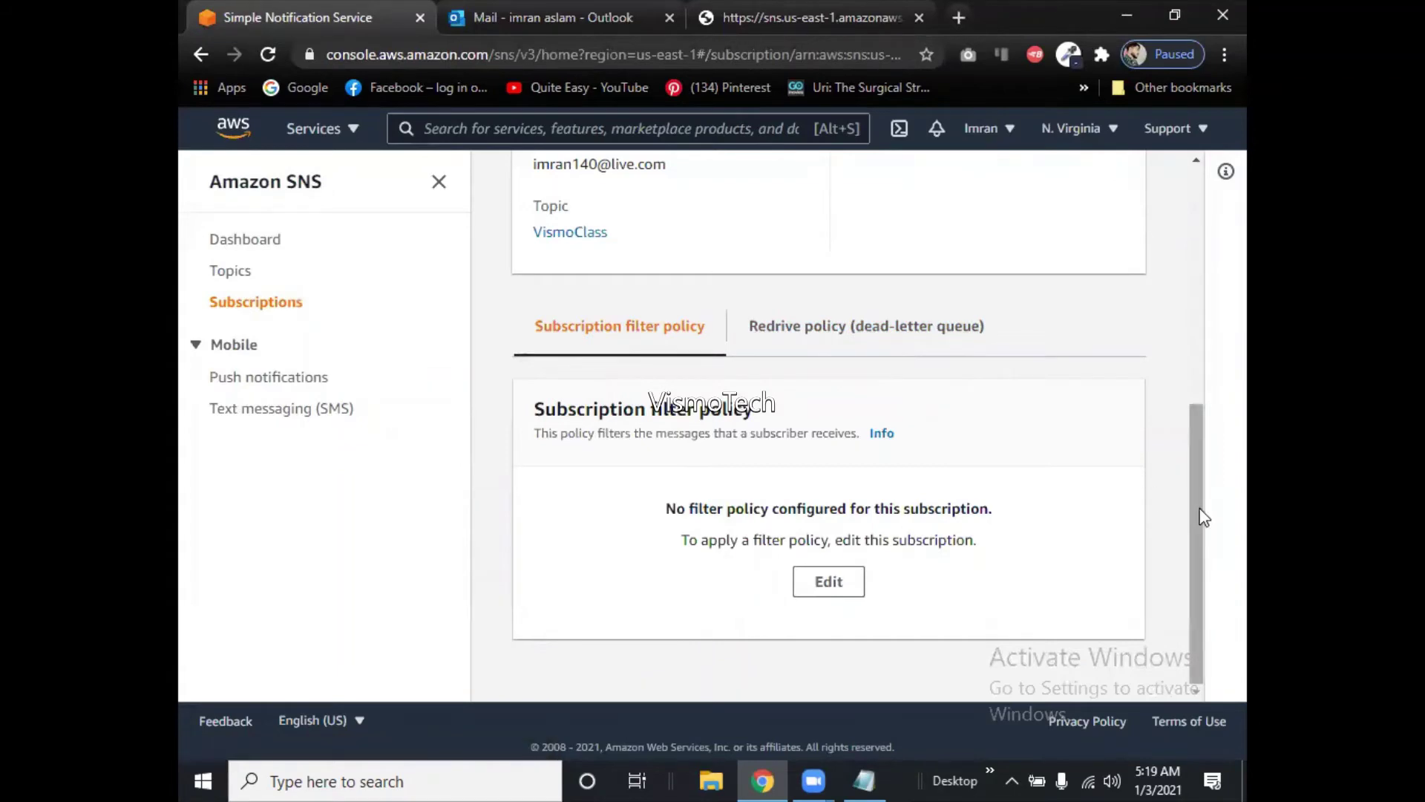
scroll(1189, 457, up, 1)
scroll(1189, 466, up, 4)
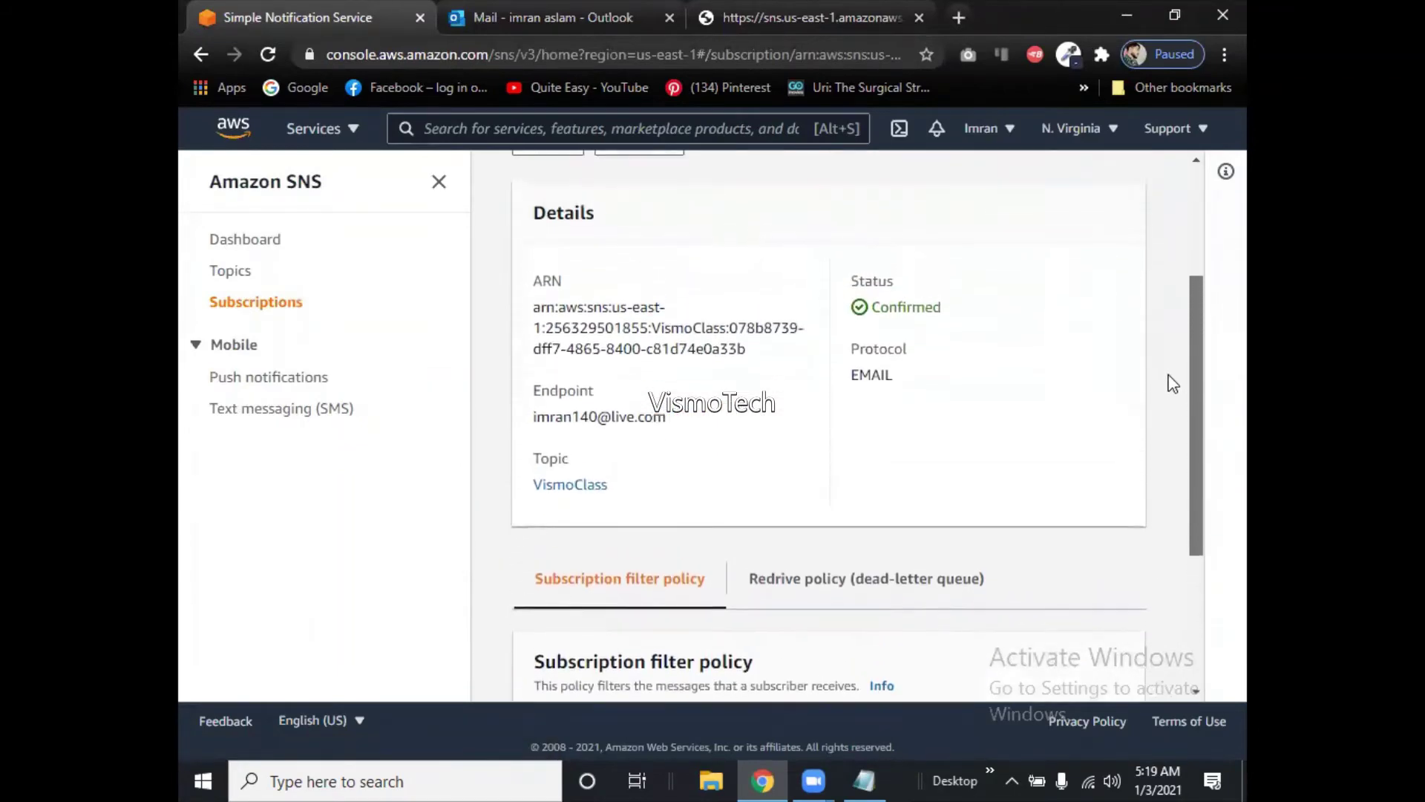
scroll(1163, 335, up, 1)
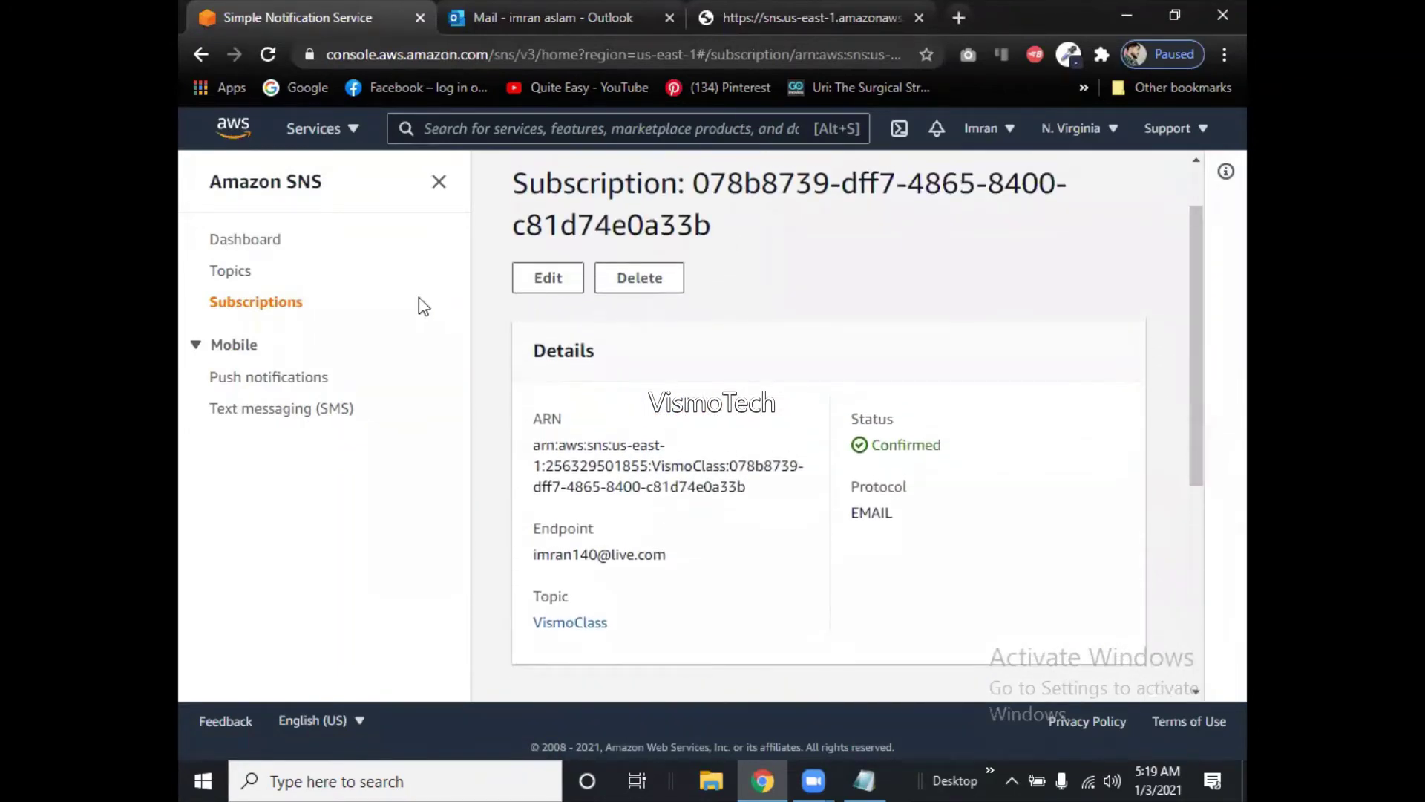
click(232, 271)
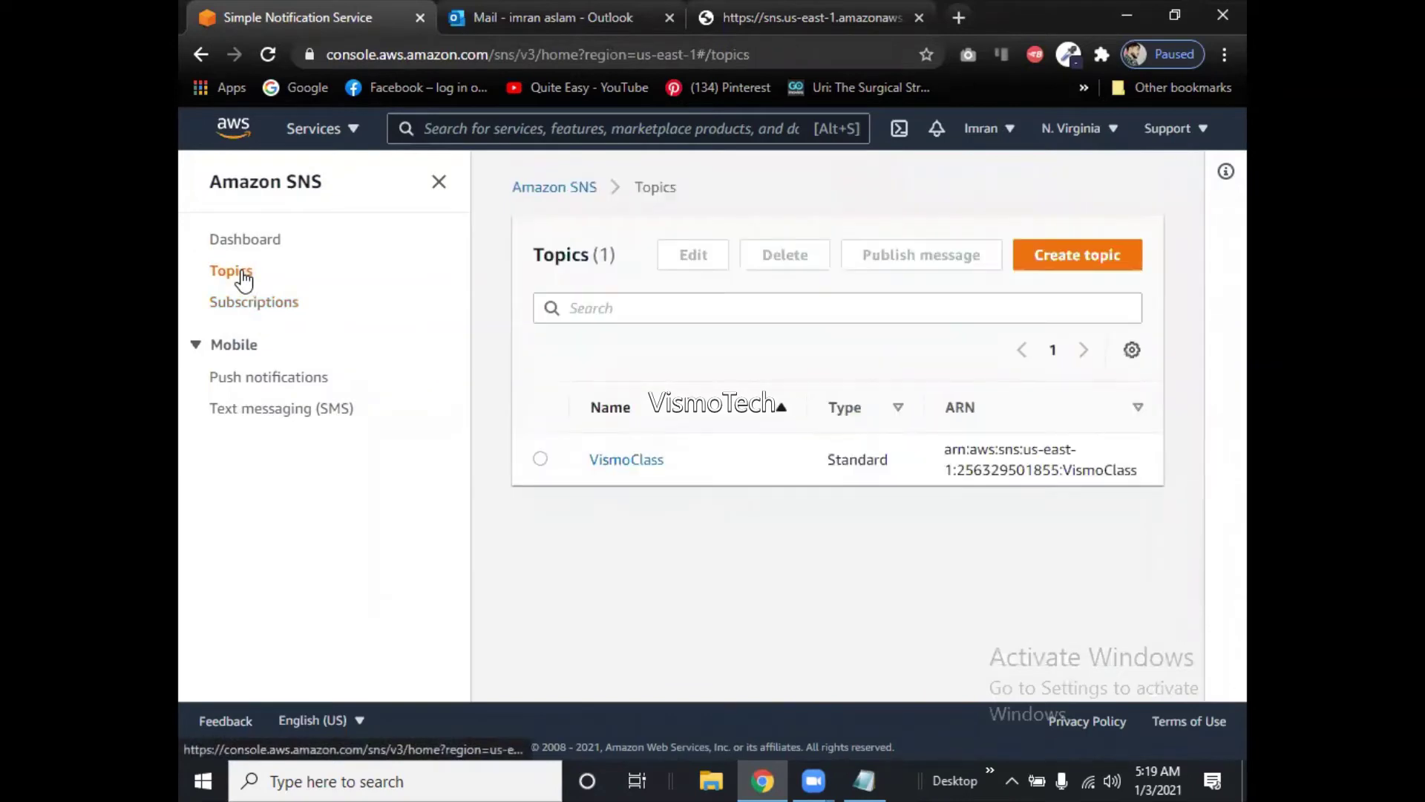
Select the Standard topic VismoClass in the Topics list and focus the search box.
click(540, 459)
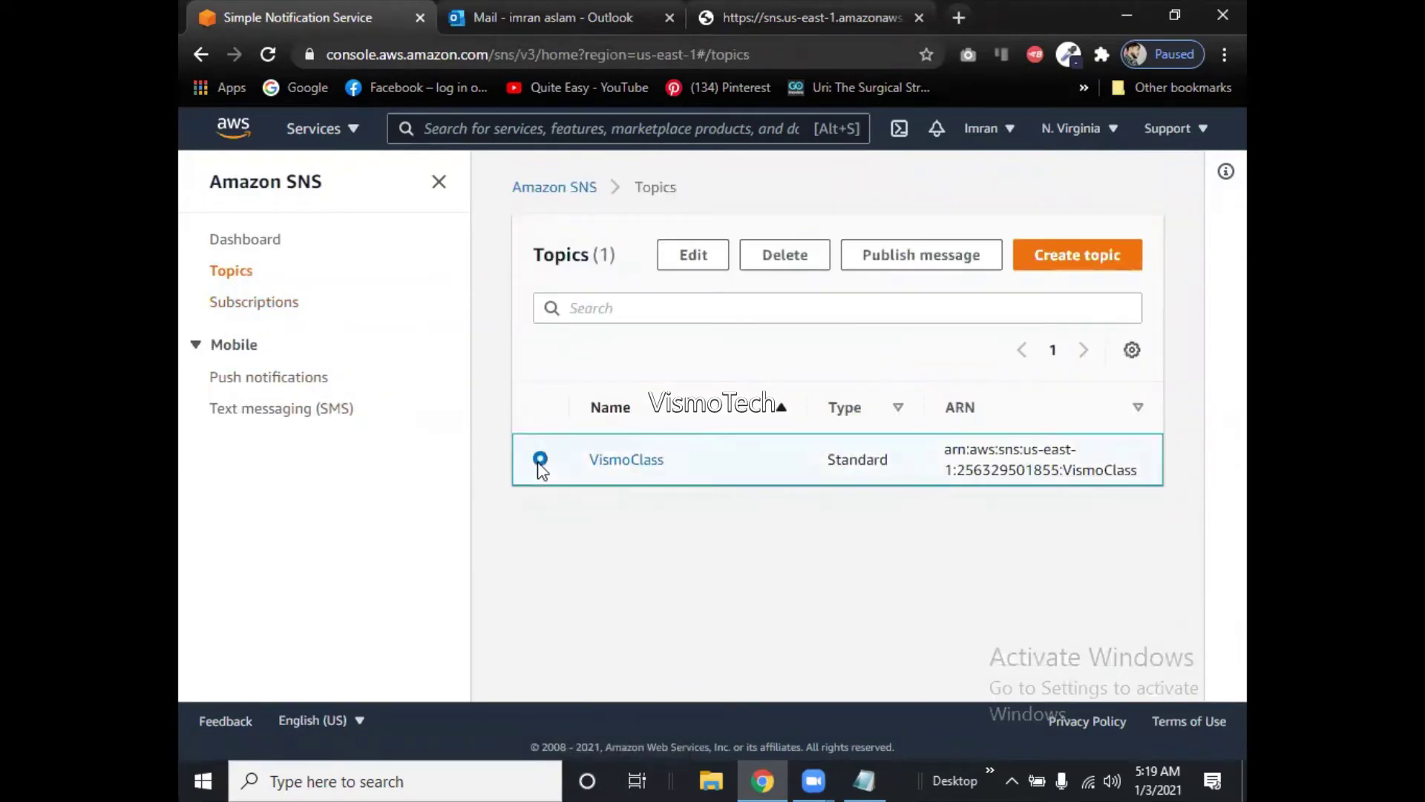
click(633, 312)
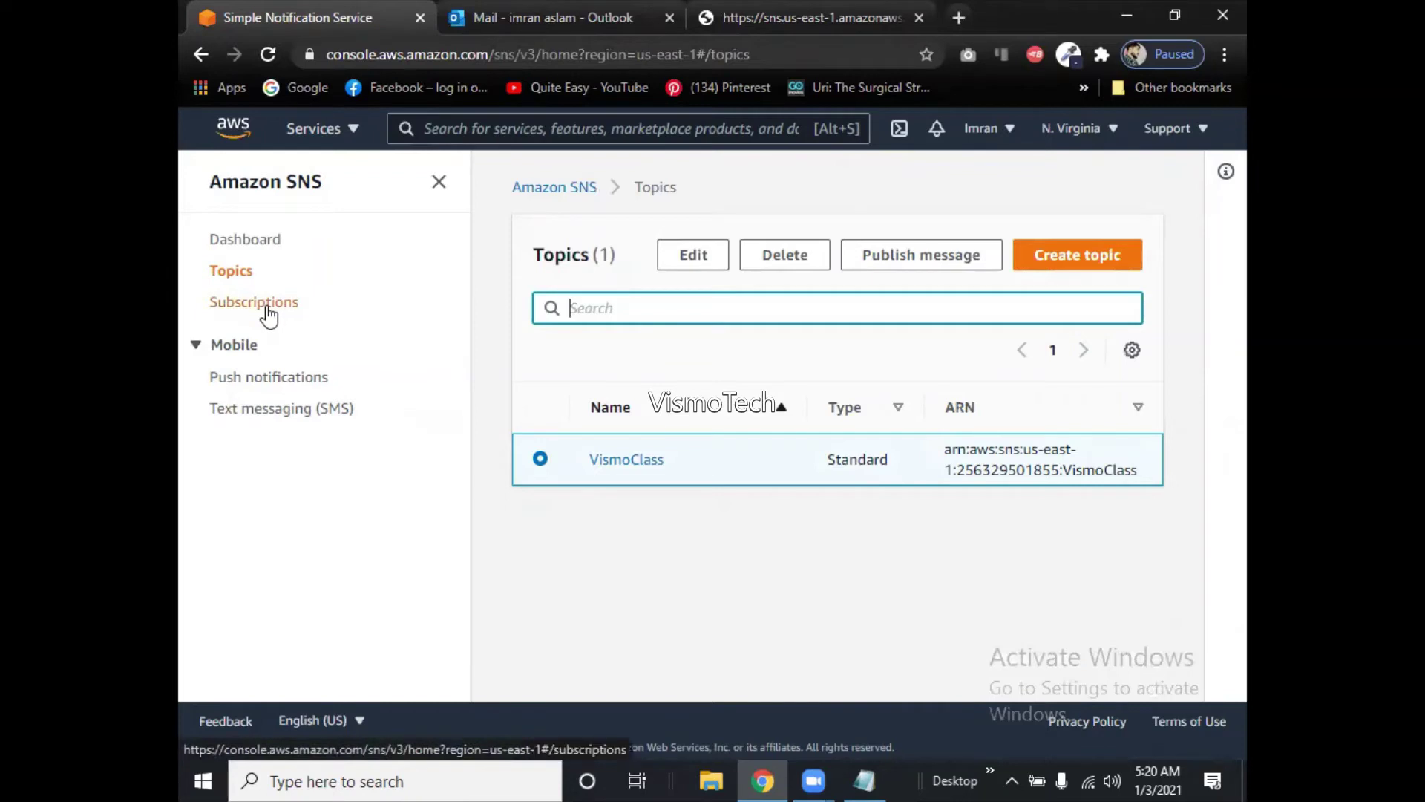
View VismoClass's name, type and display name on its edit page, then navigate back out.
click(692, 262)
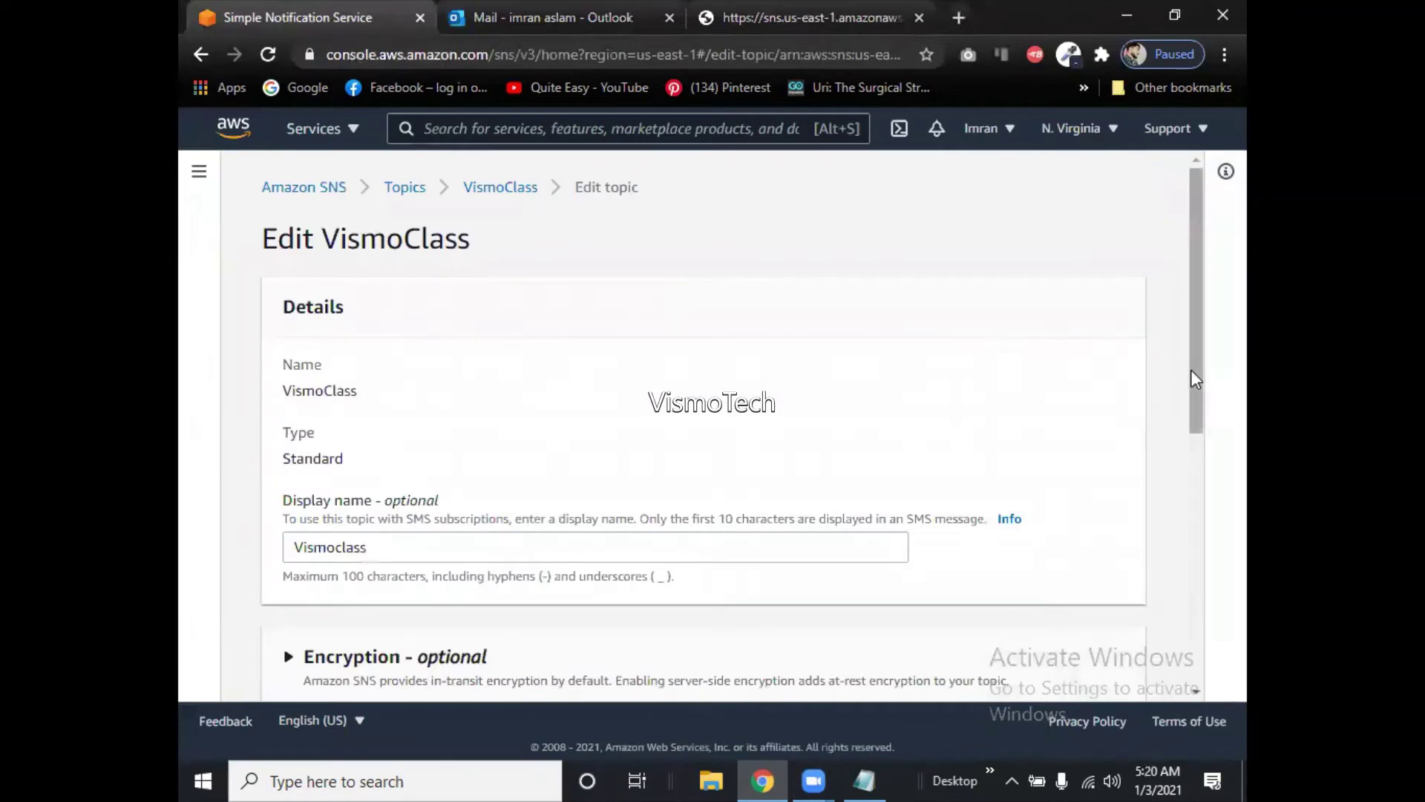
mouse_move(1191, 370)
mouse_down()
mouse_move(1206, 638)
mouse_move(1182, 364)
mouse_up()
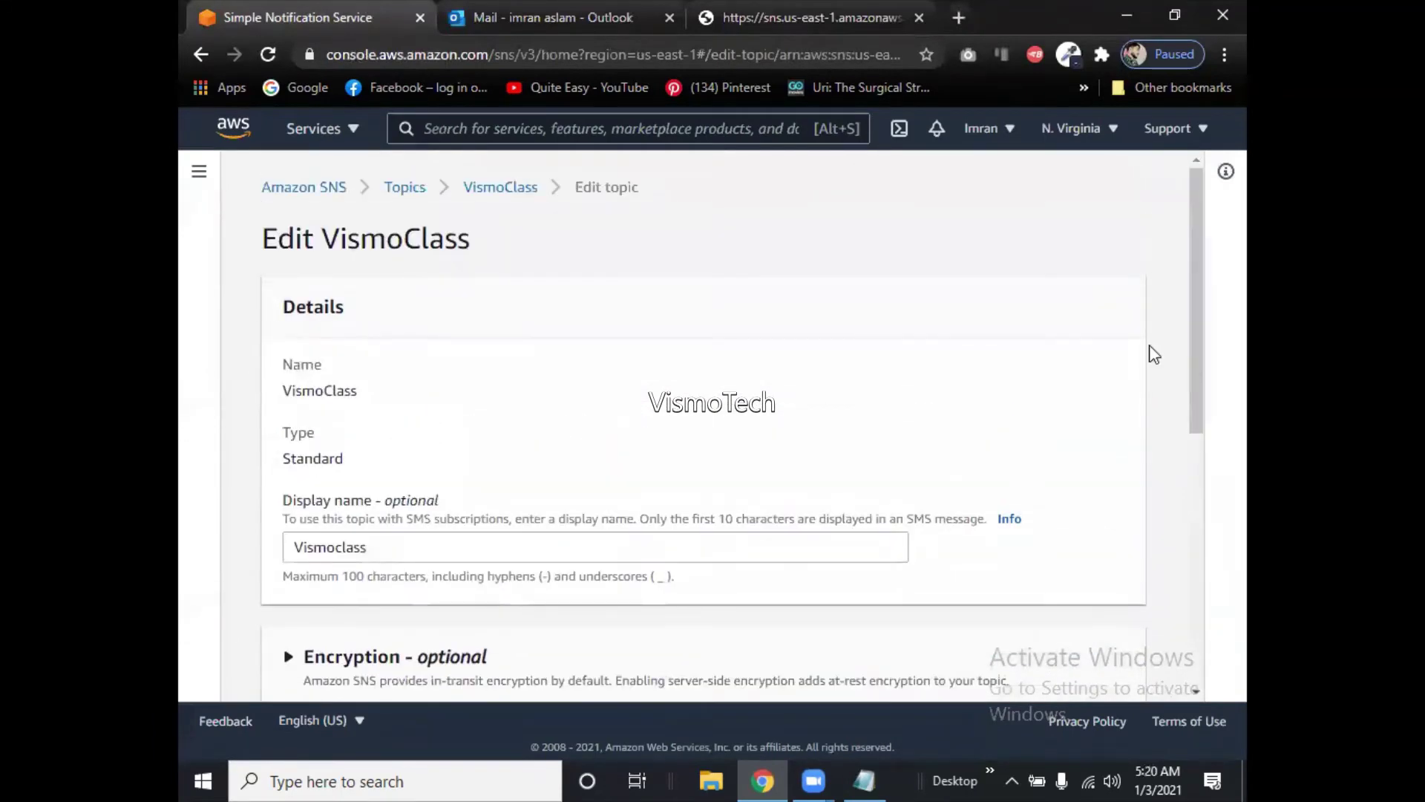
click(296, 191)
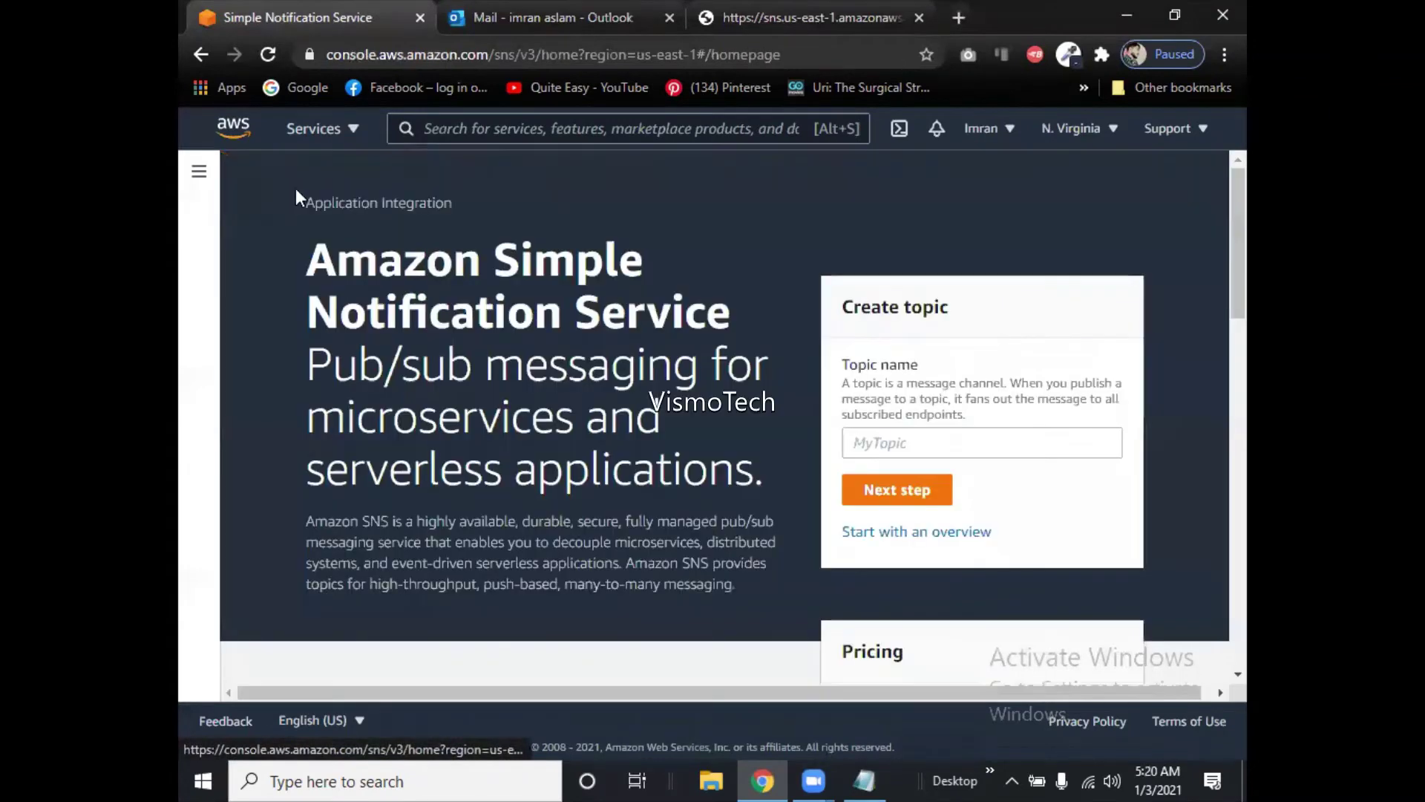
click(202, 53)
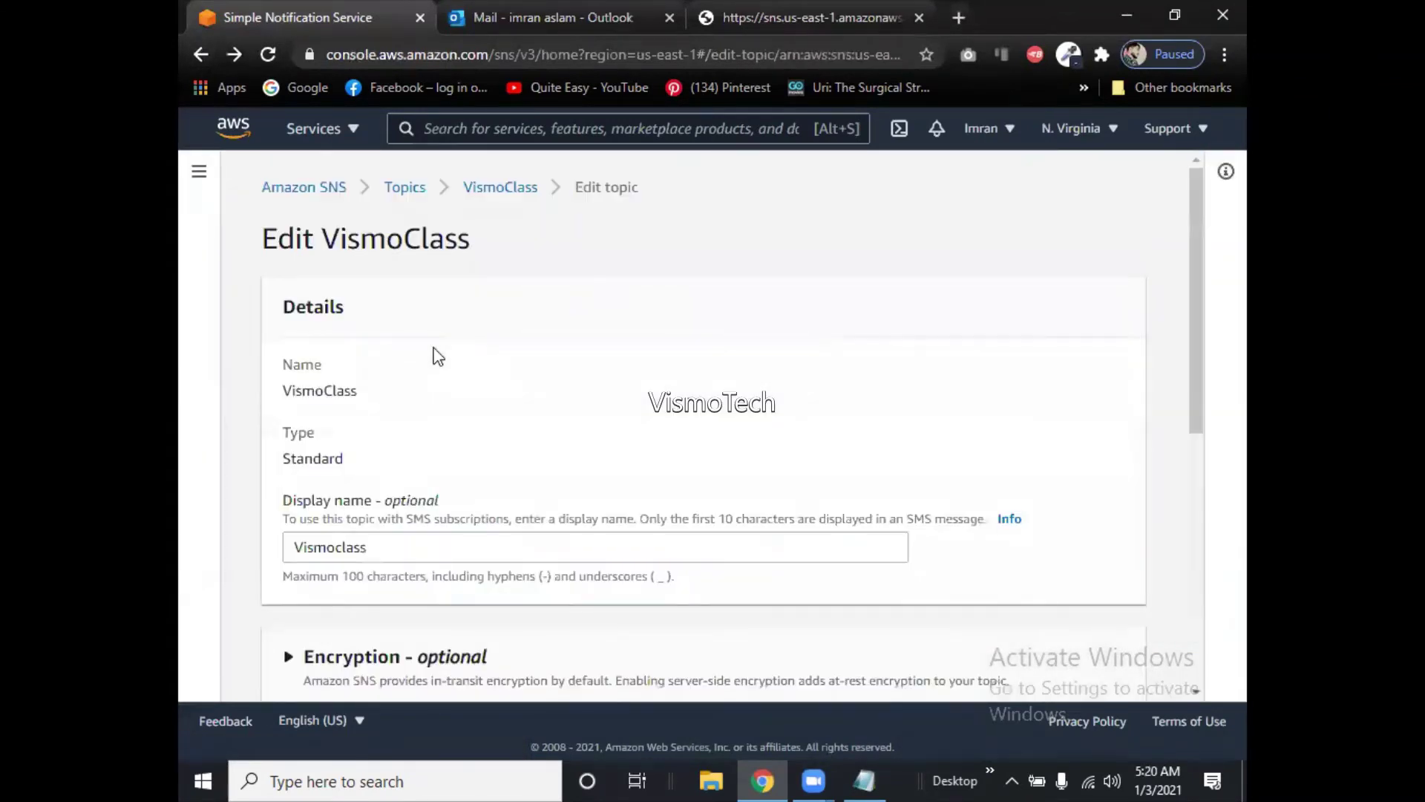
click(396, 192)
Start a new subscription from the Subscriptions list and bring up the VismoClass topic ARN suggestion.
click(260, 304)
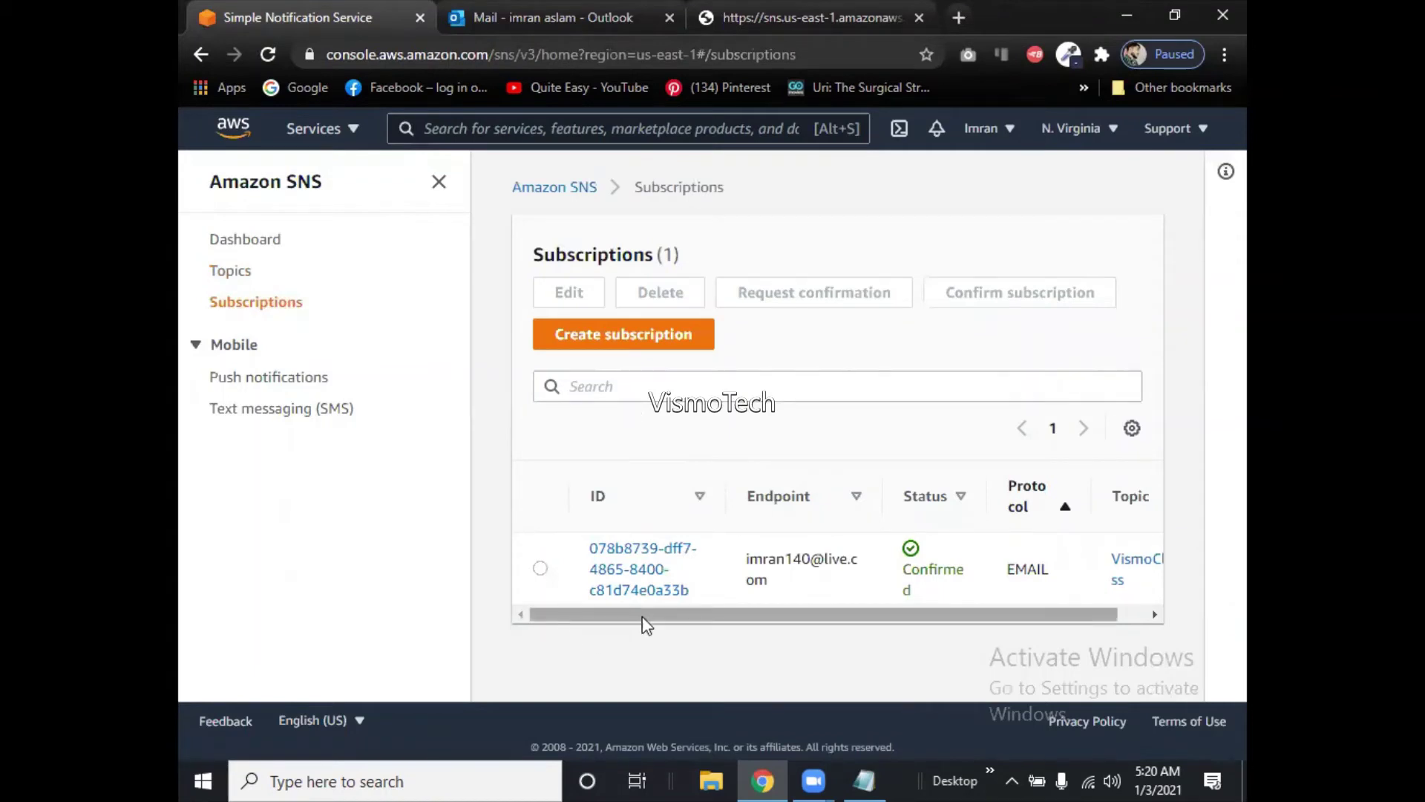
mouse_move(645, 623)
mouse_down()
mouse_move(893, 628)
mouse_move(629, 621)
mouse_up()
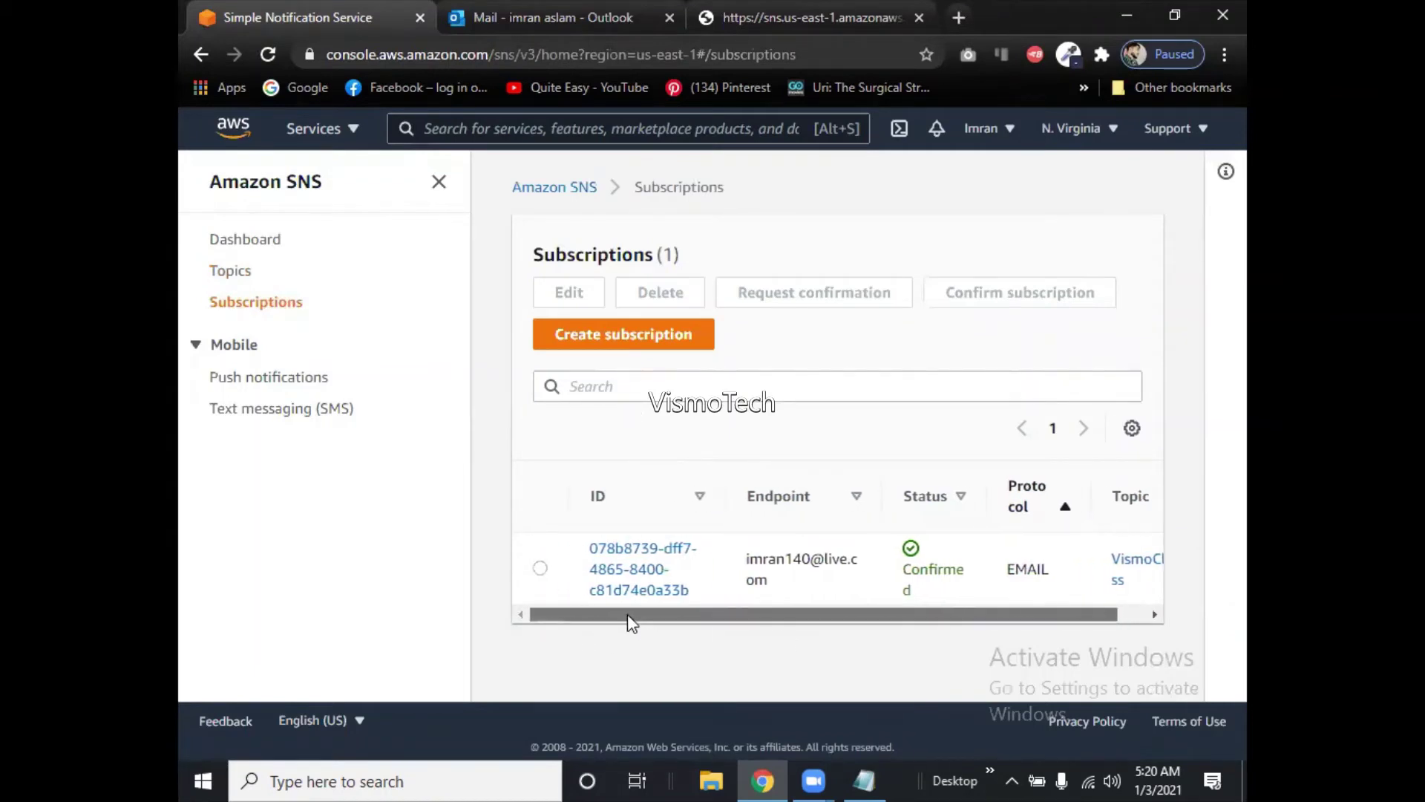
click(639, 336)
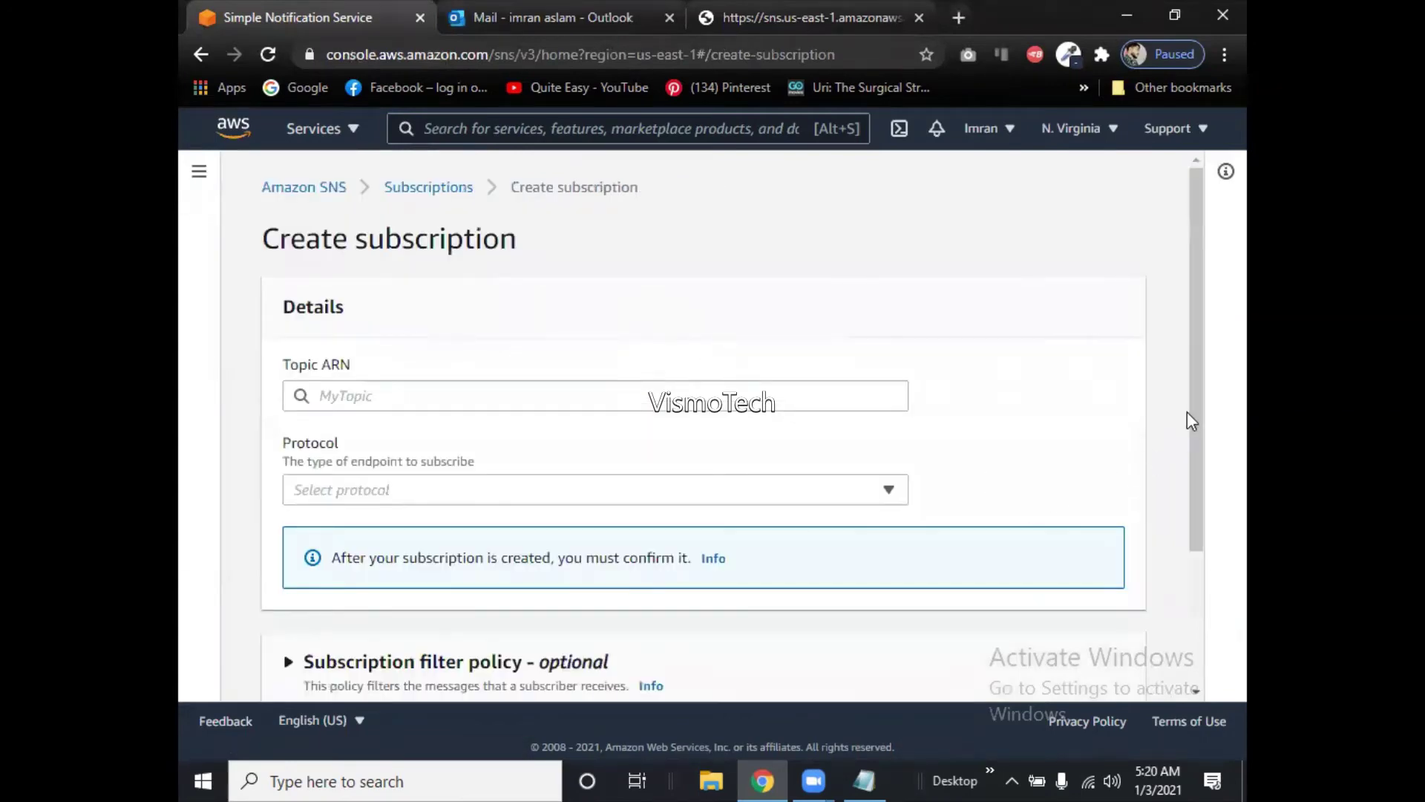
drag(1191, 413, 1207, 496)
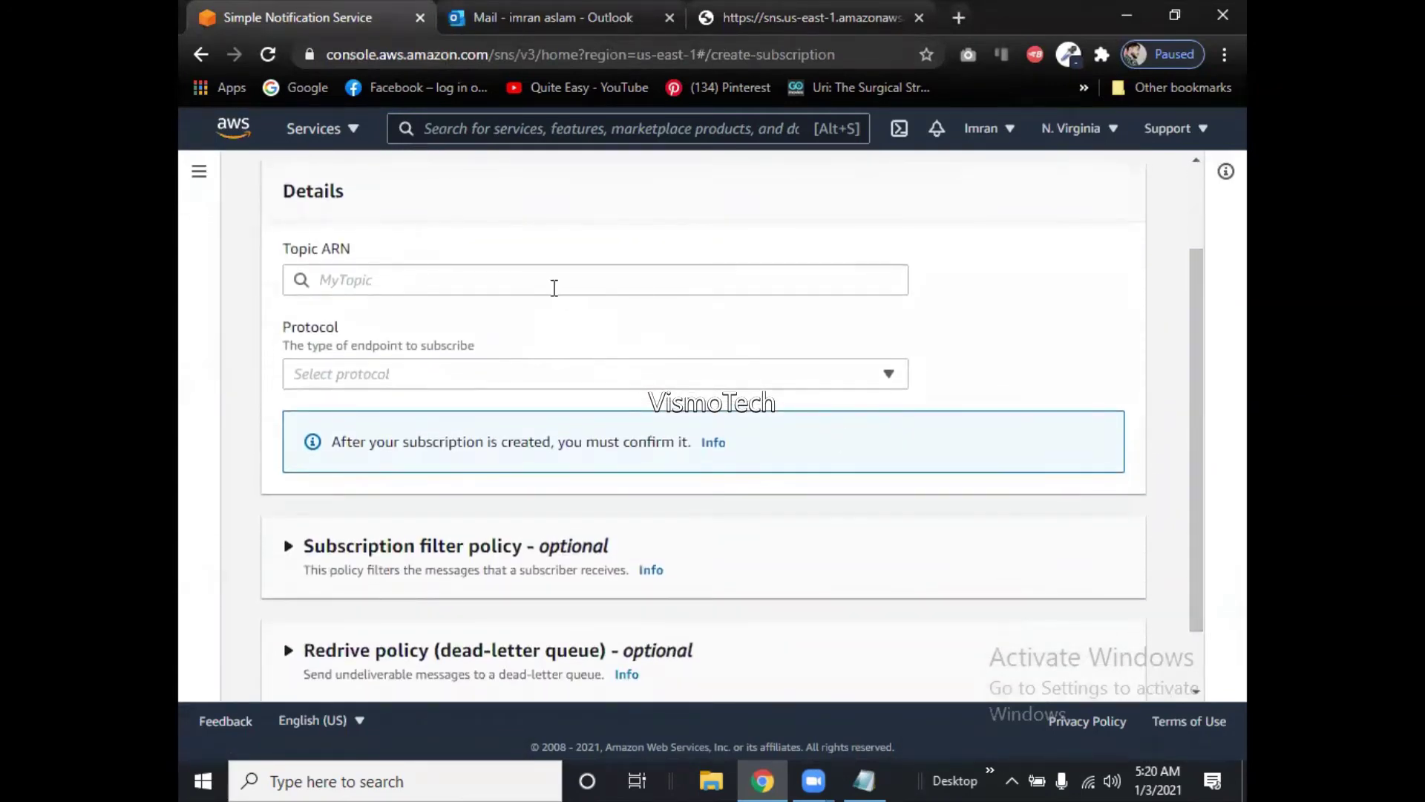
click(554, 288)
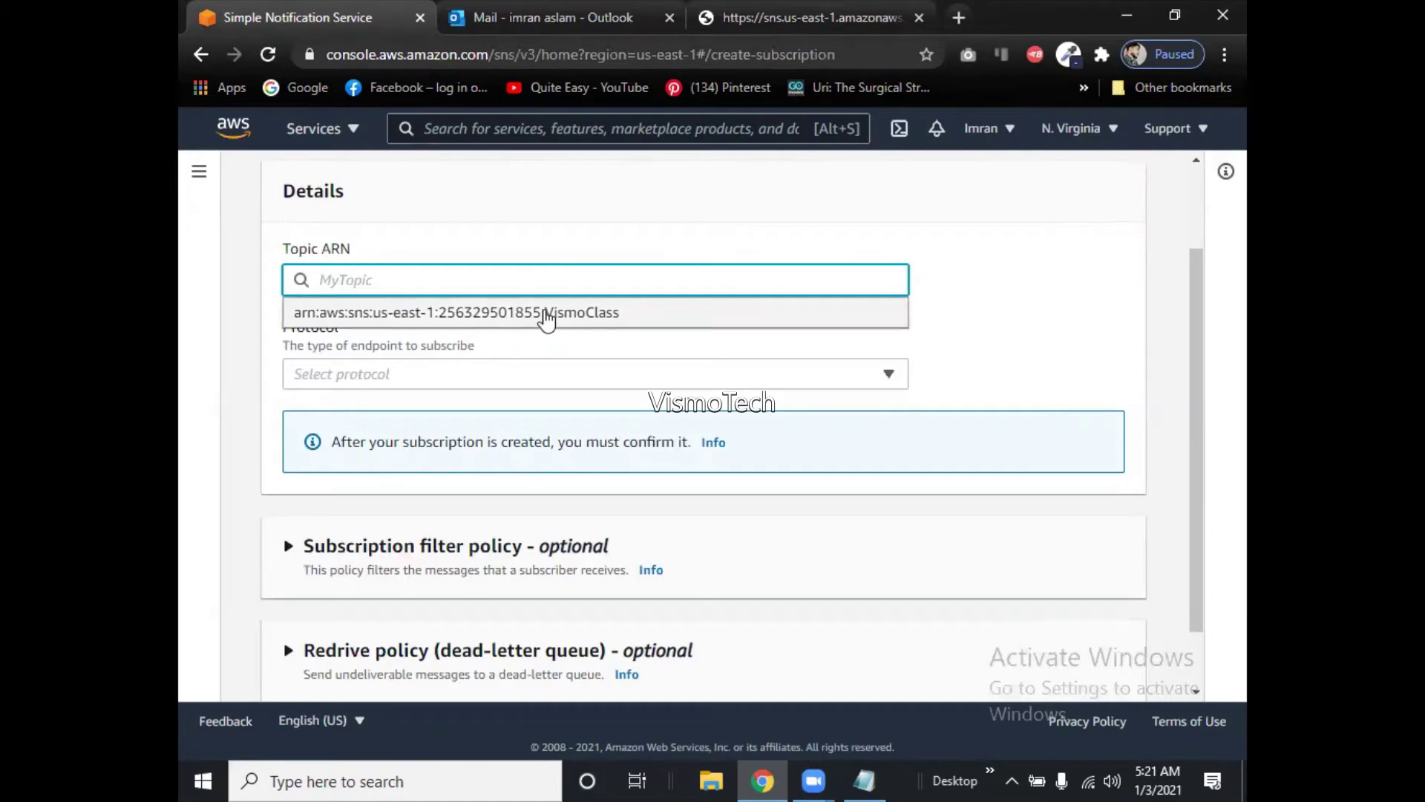
Set the new subscription's topic to the VismoClass ARN and its protocol to Email.
click(544, 311)
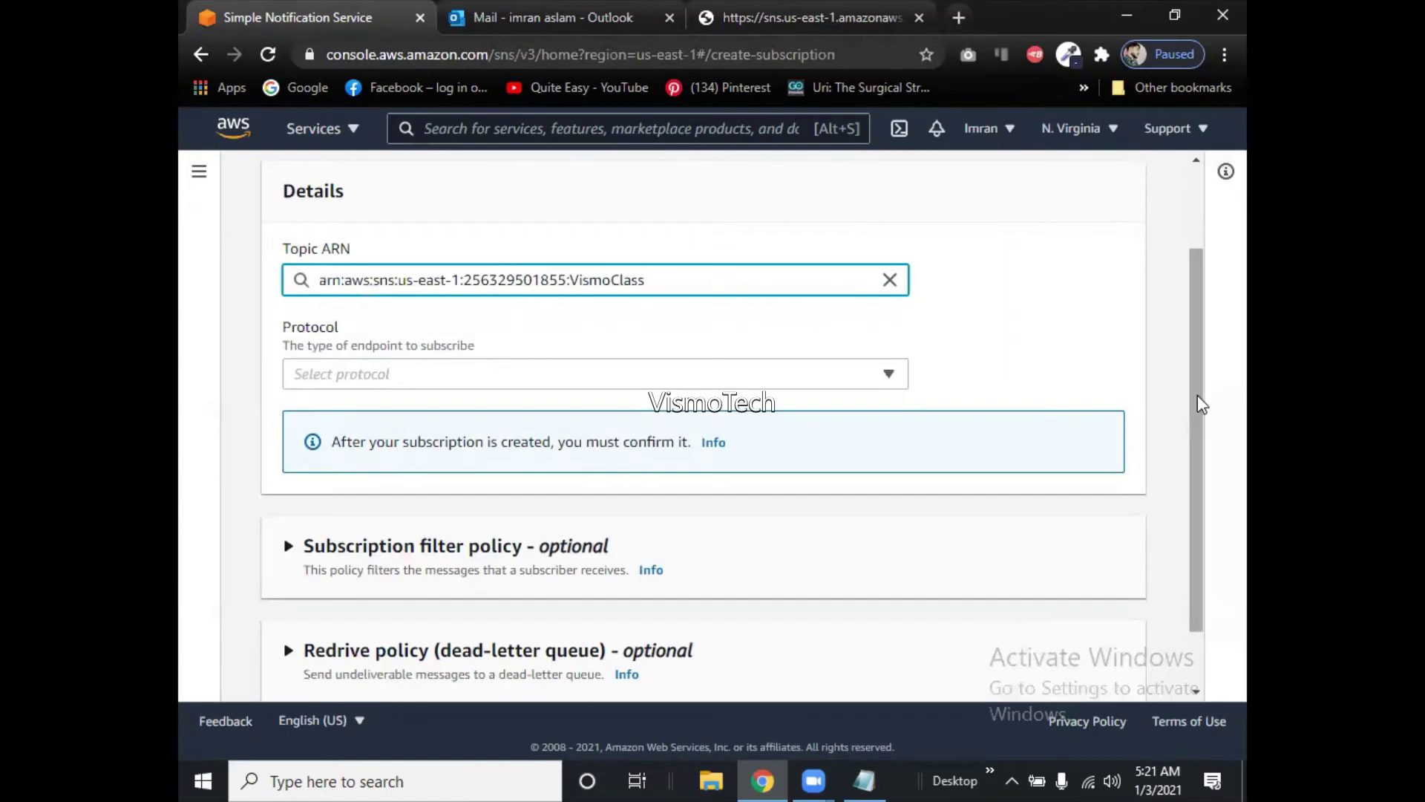
drag(1196, 404, 1195, 466)
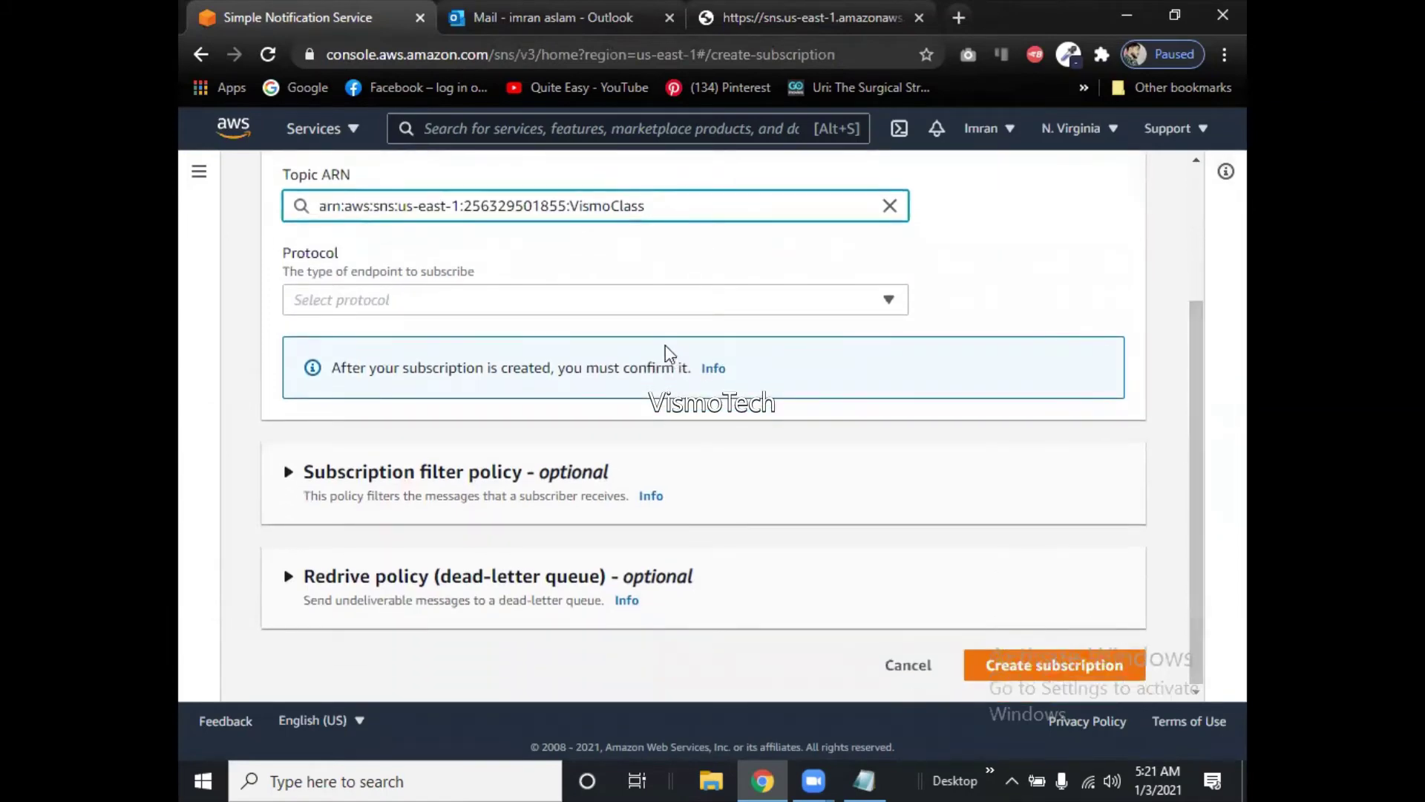
click(632, 306)
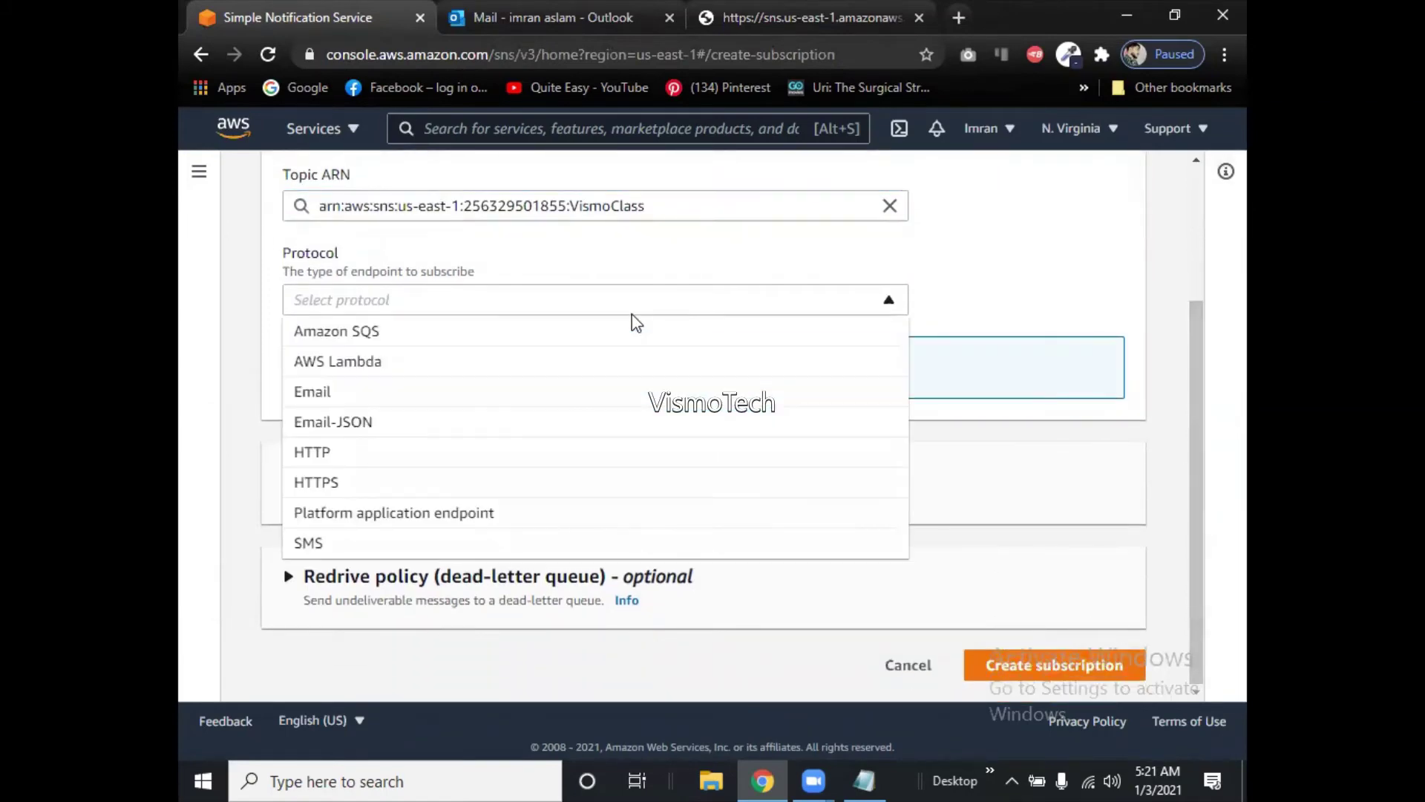
click(365, 391)
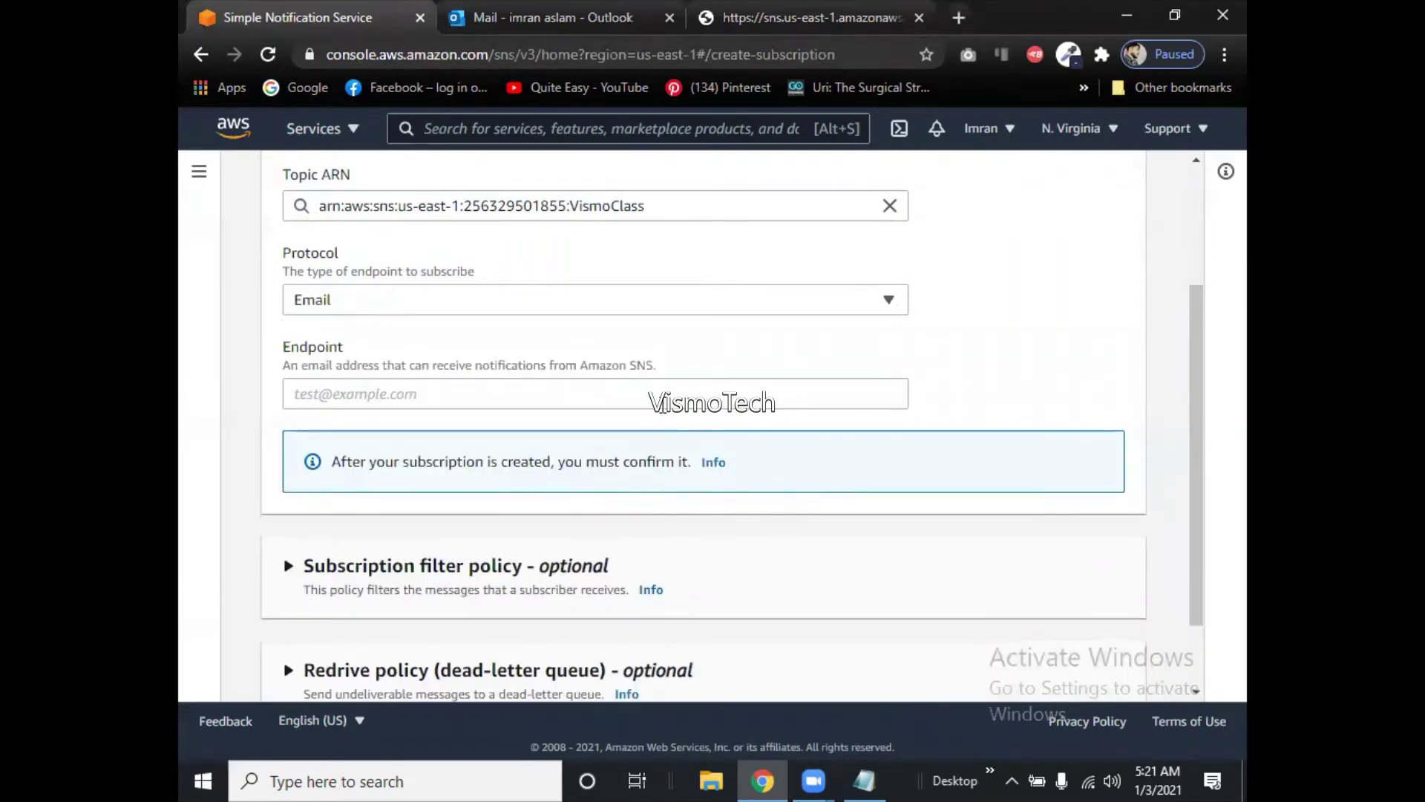
Enter the subscriber's Gmail address as endpoint and create the subscription.
click(450, 389)
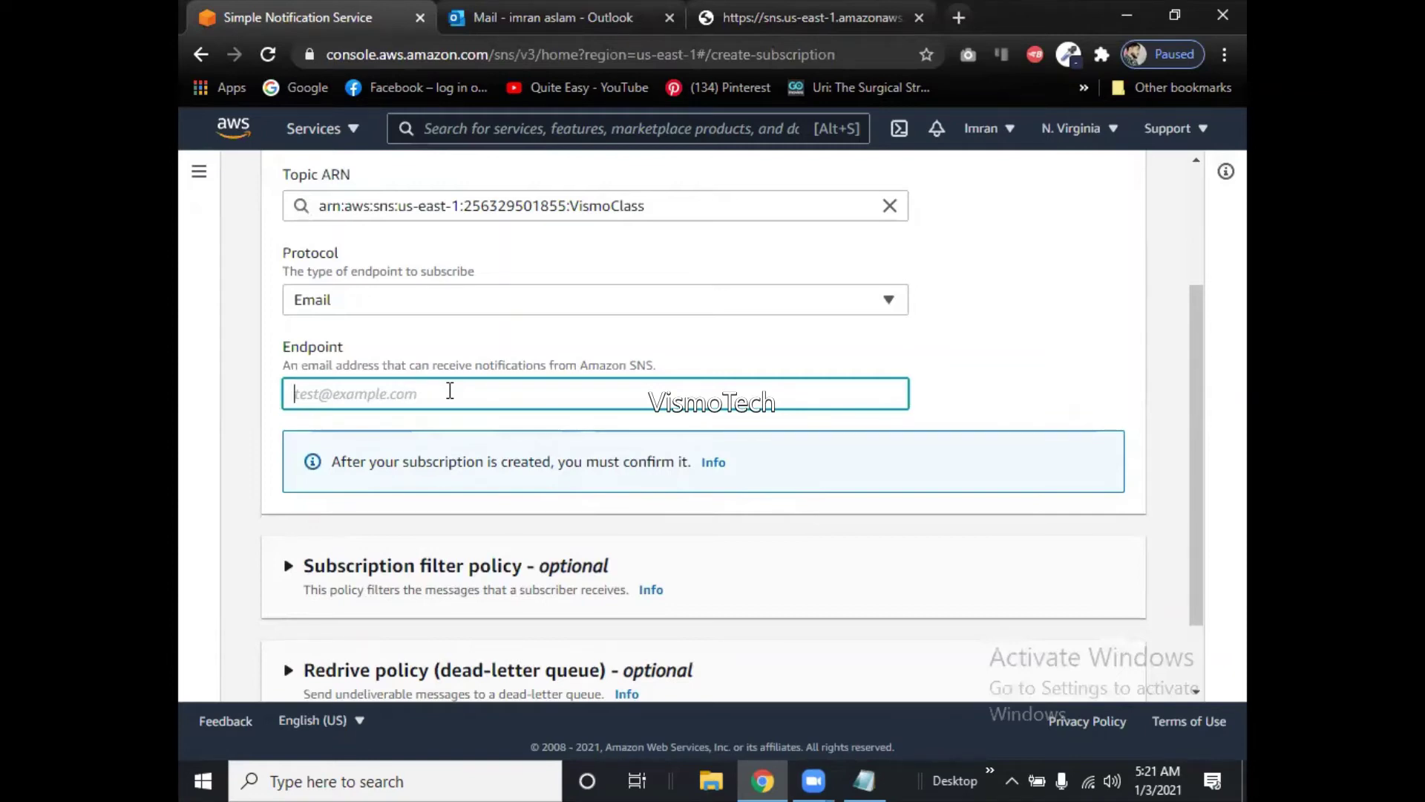
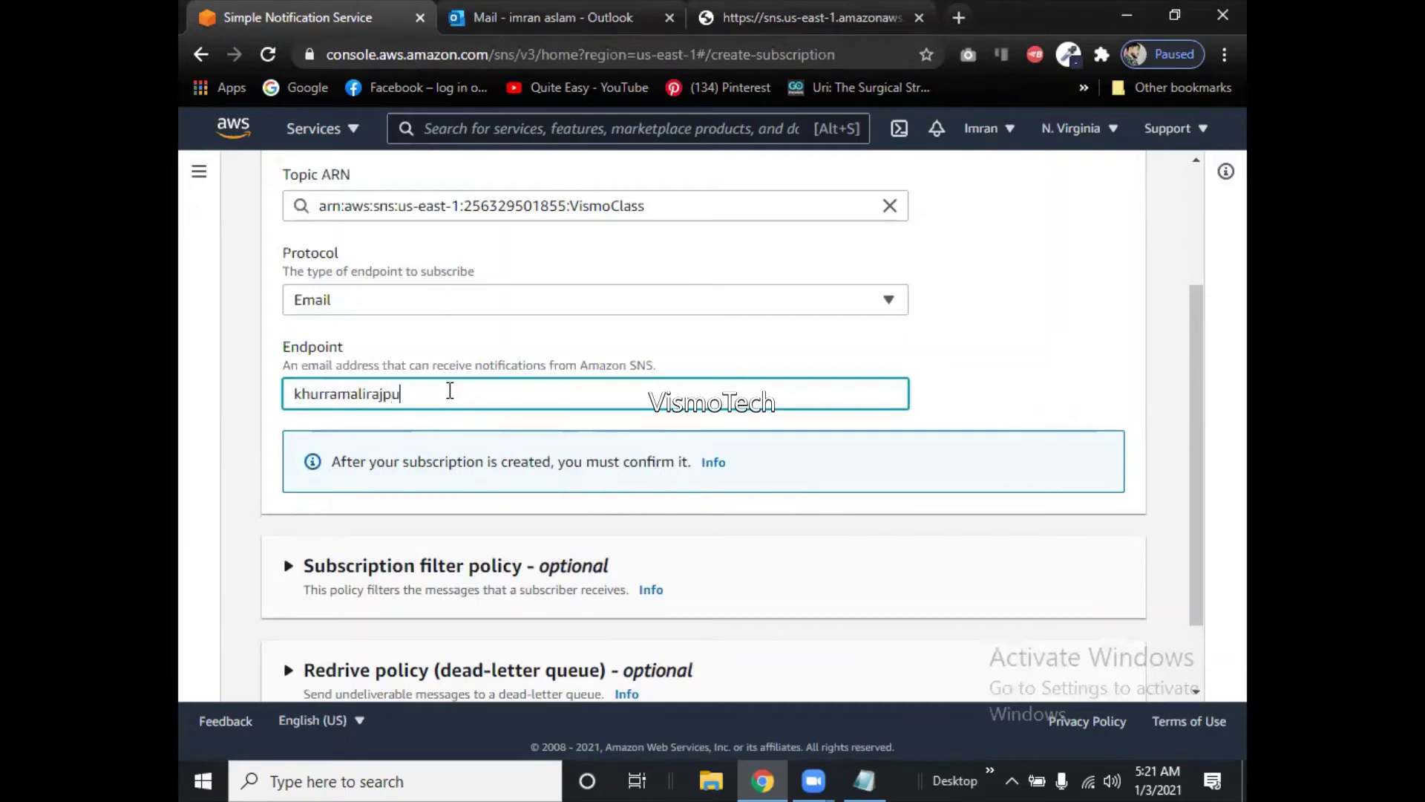
drag(1189, 486, 1206, 576)
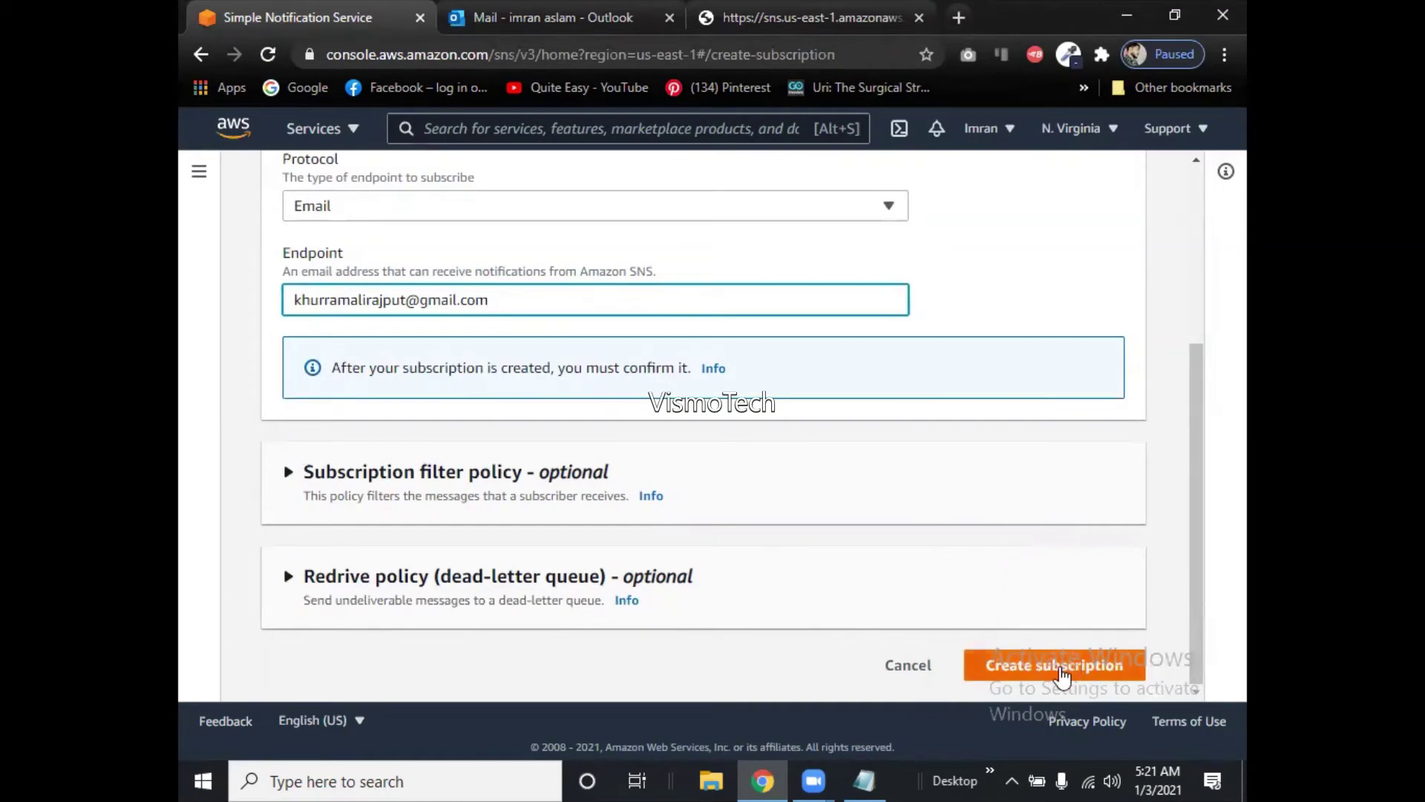
click(1060, 665)
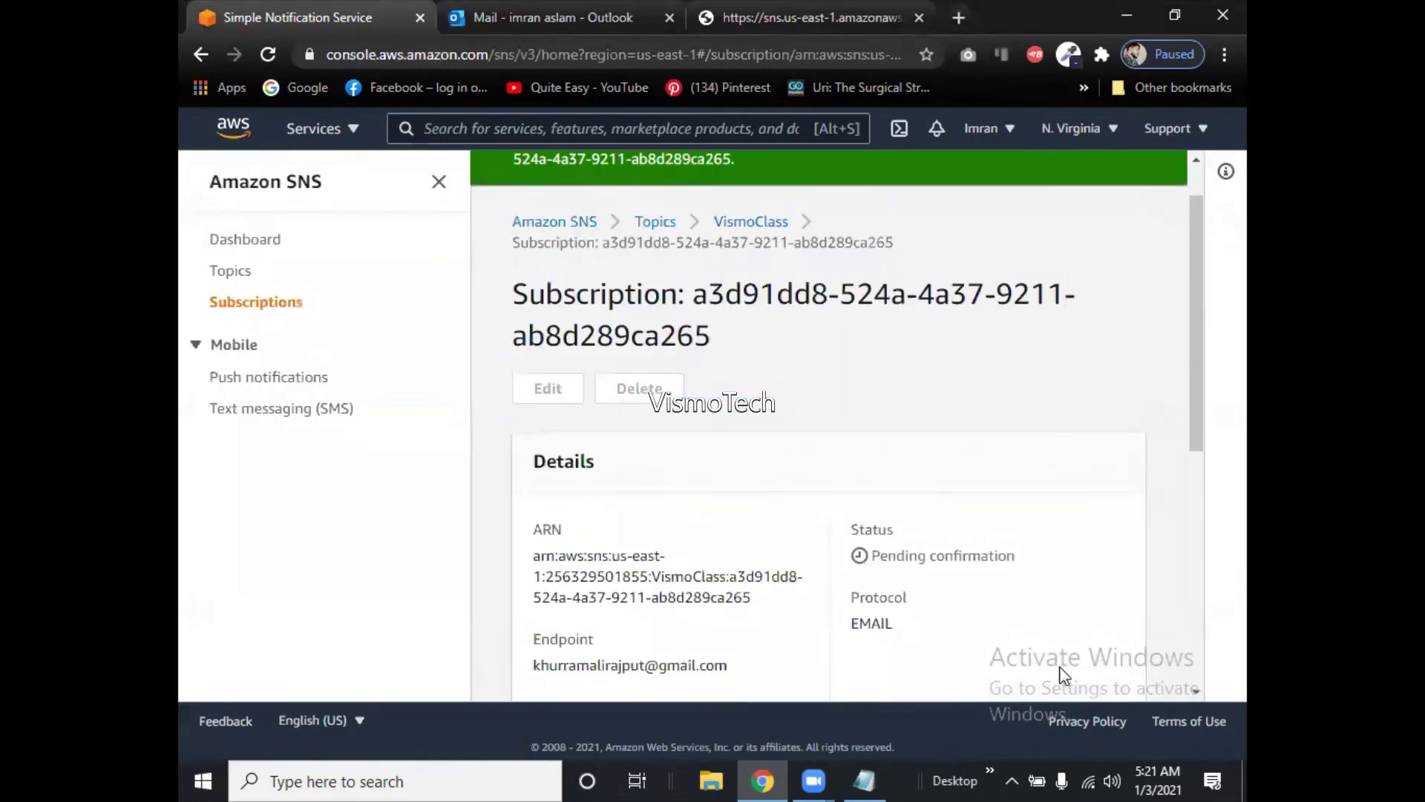
drag(1189, 386, 1218, 484)
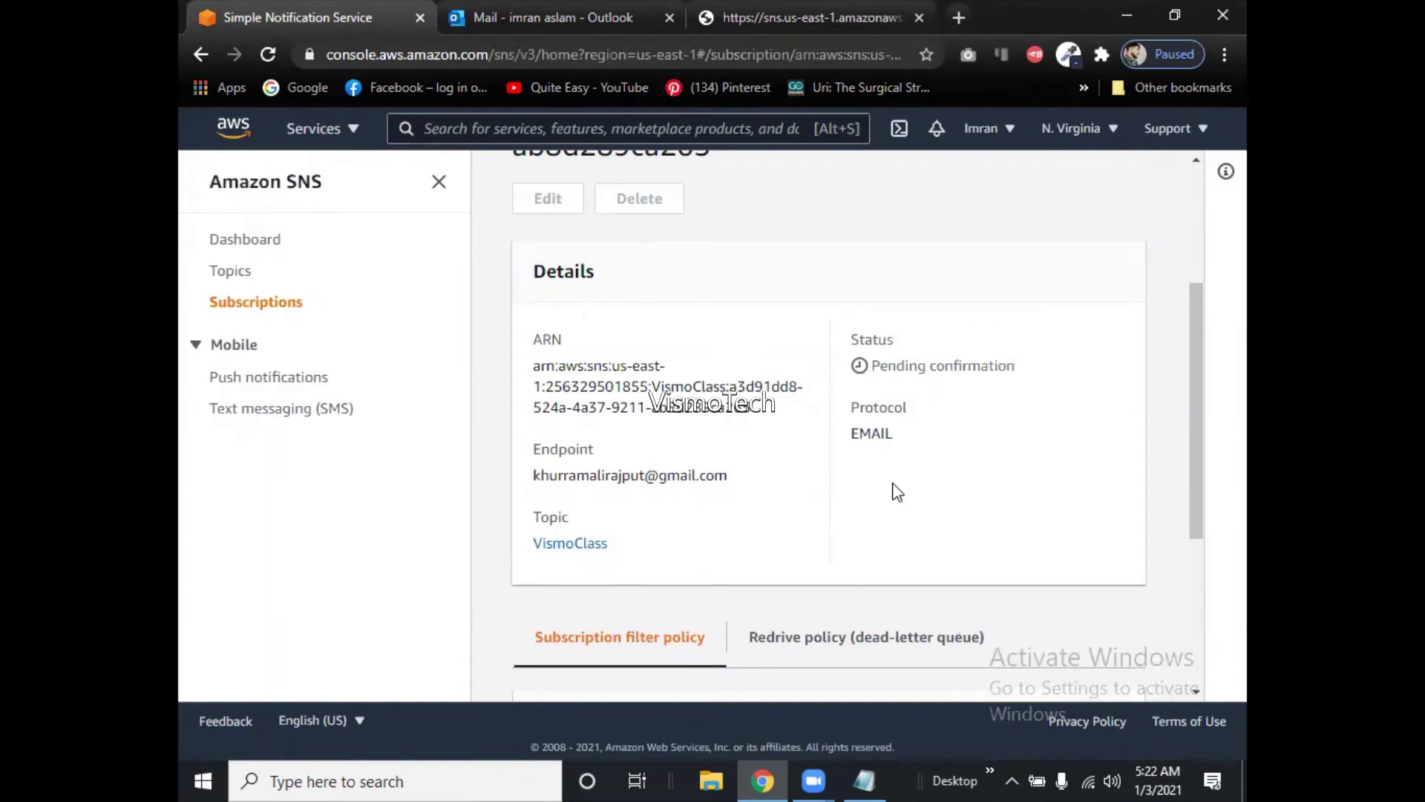
Open the Subscriptions list showing one Confirmed and one Pending VismoClass email subscription.
click(232, 273)
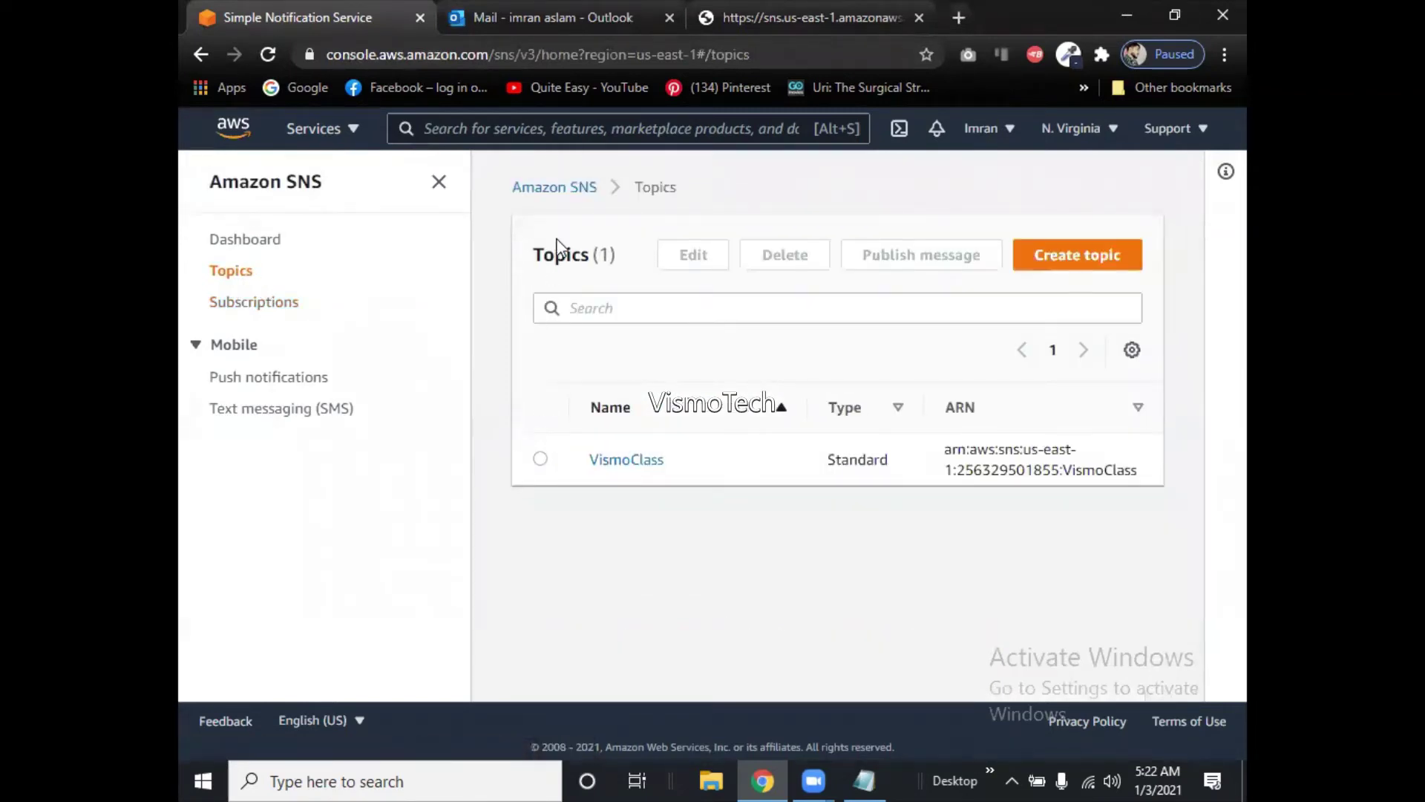
click(558, 190)
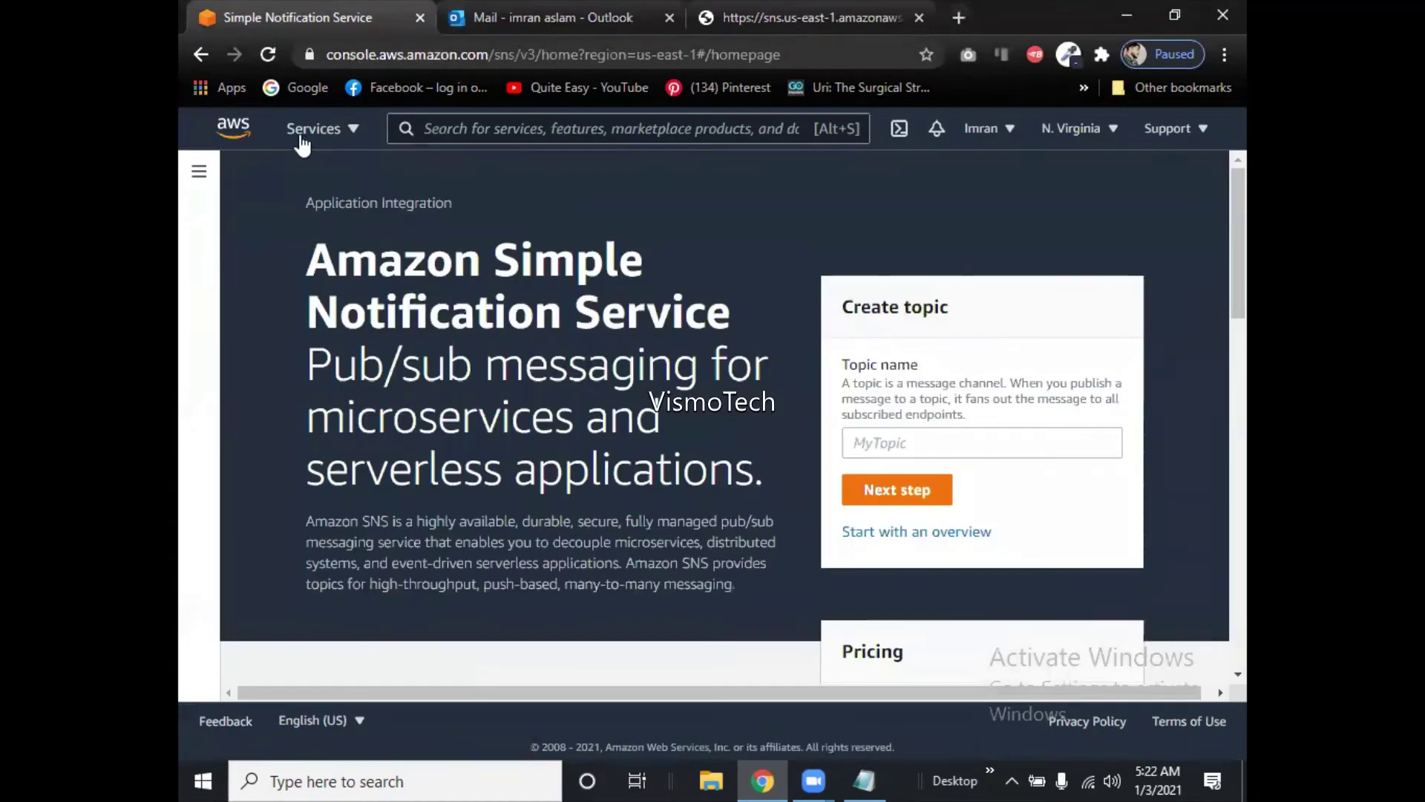
click(201, 53)
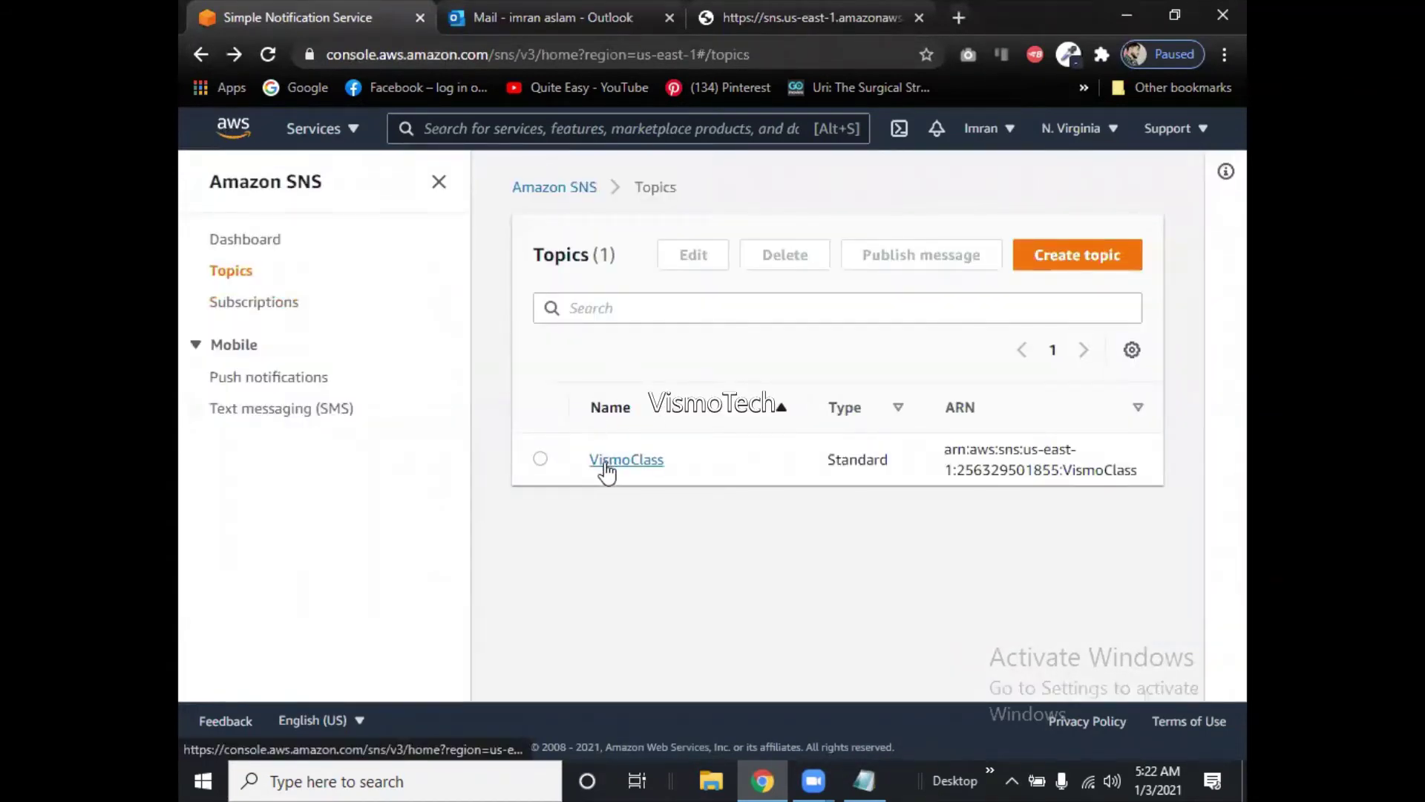
click(265, 303)
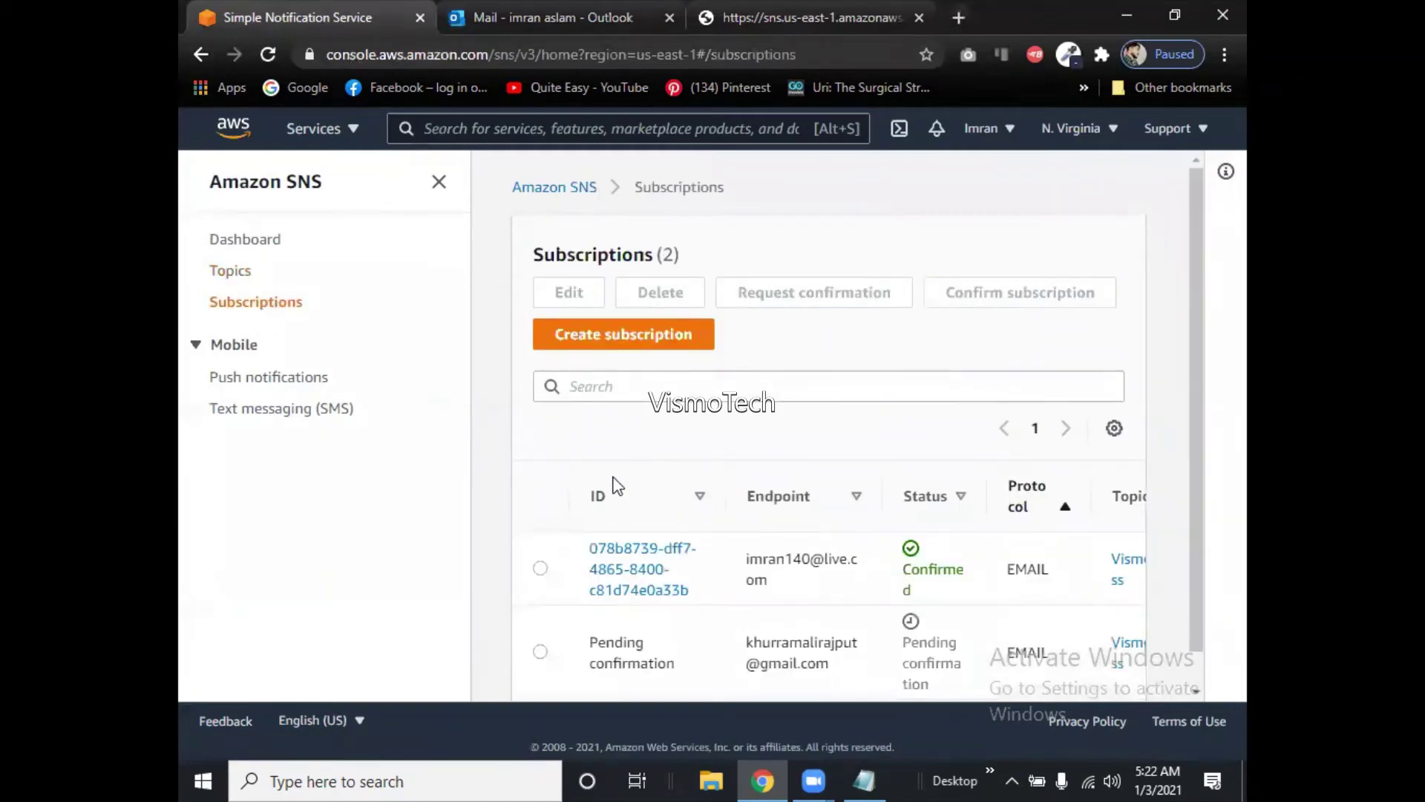
scroll(1218, 675, down, 1)
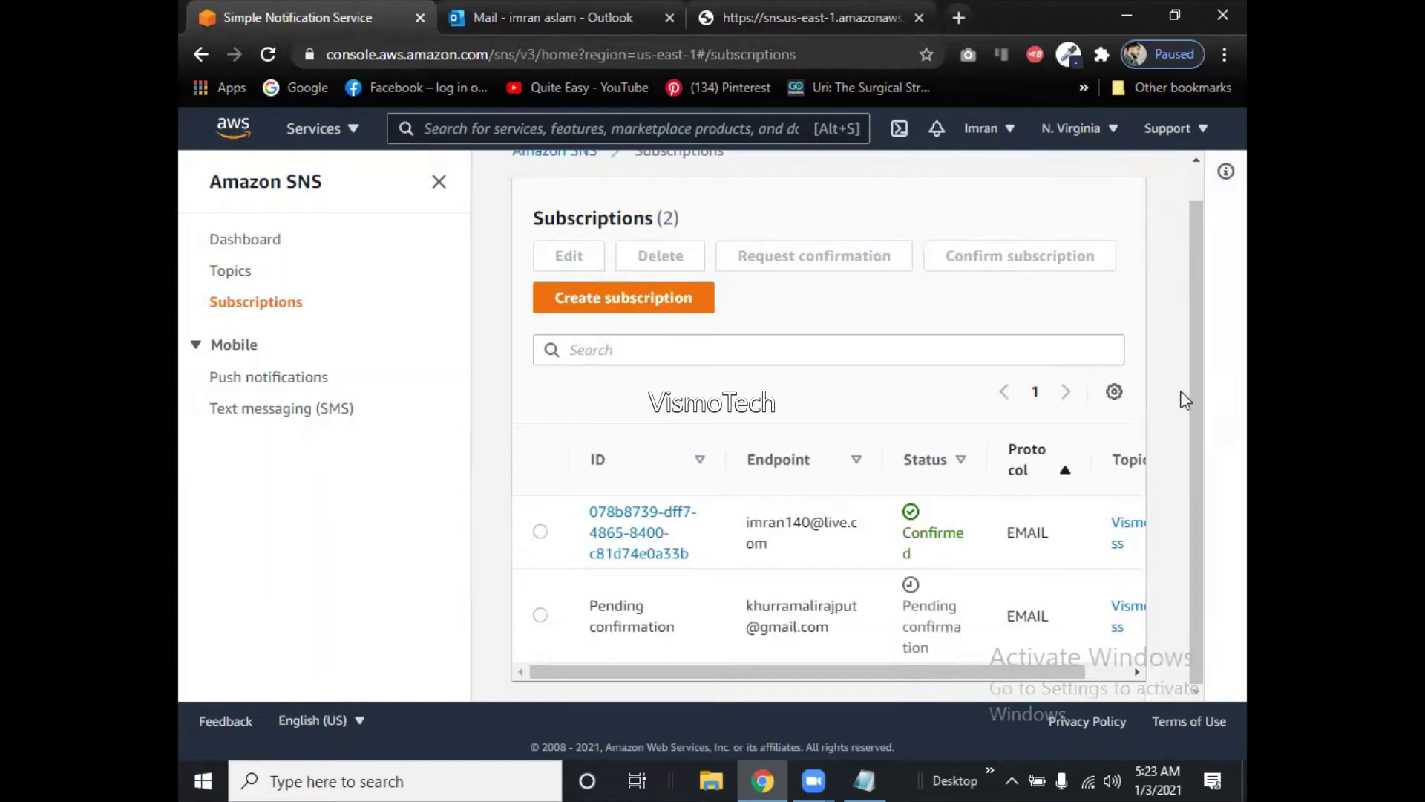
Reload the Subscriptions page so both VismoClass email subscriptions show Confirmed.
drag(1202, 395, 1191, 234)
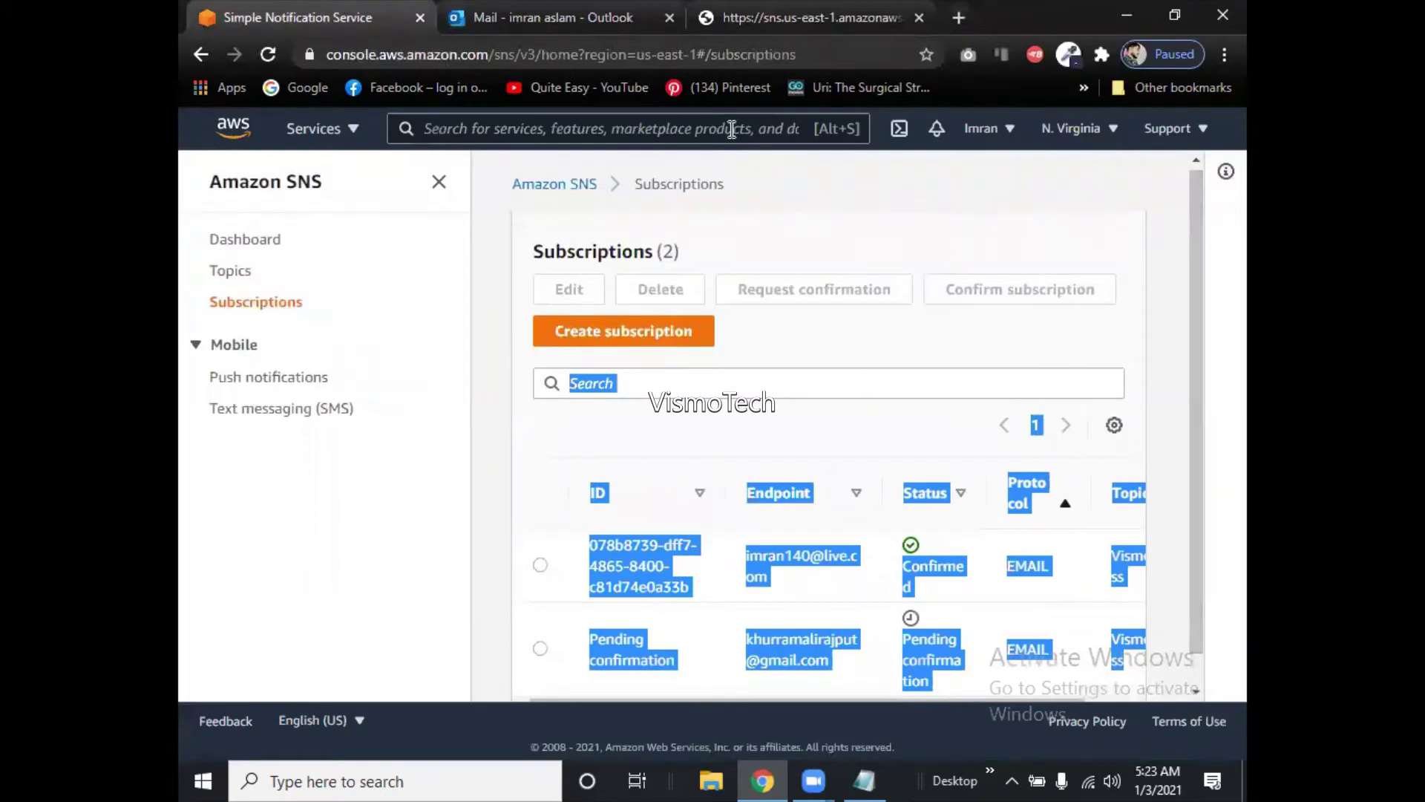
click(803, 54)
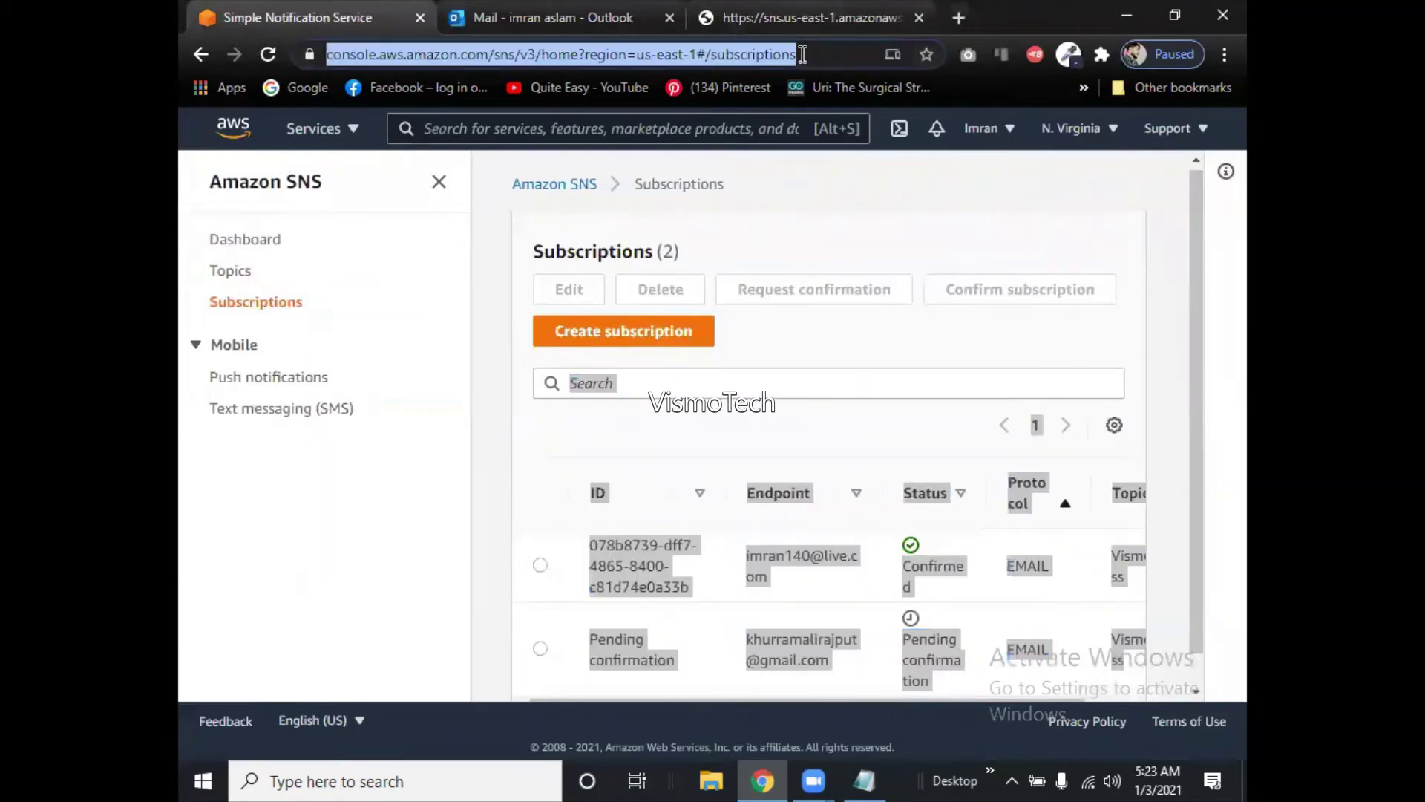
key(Return)
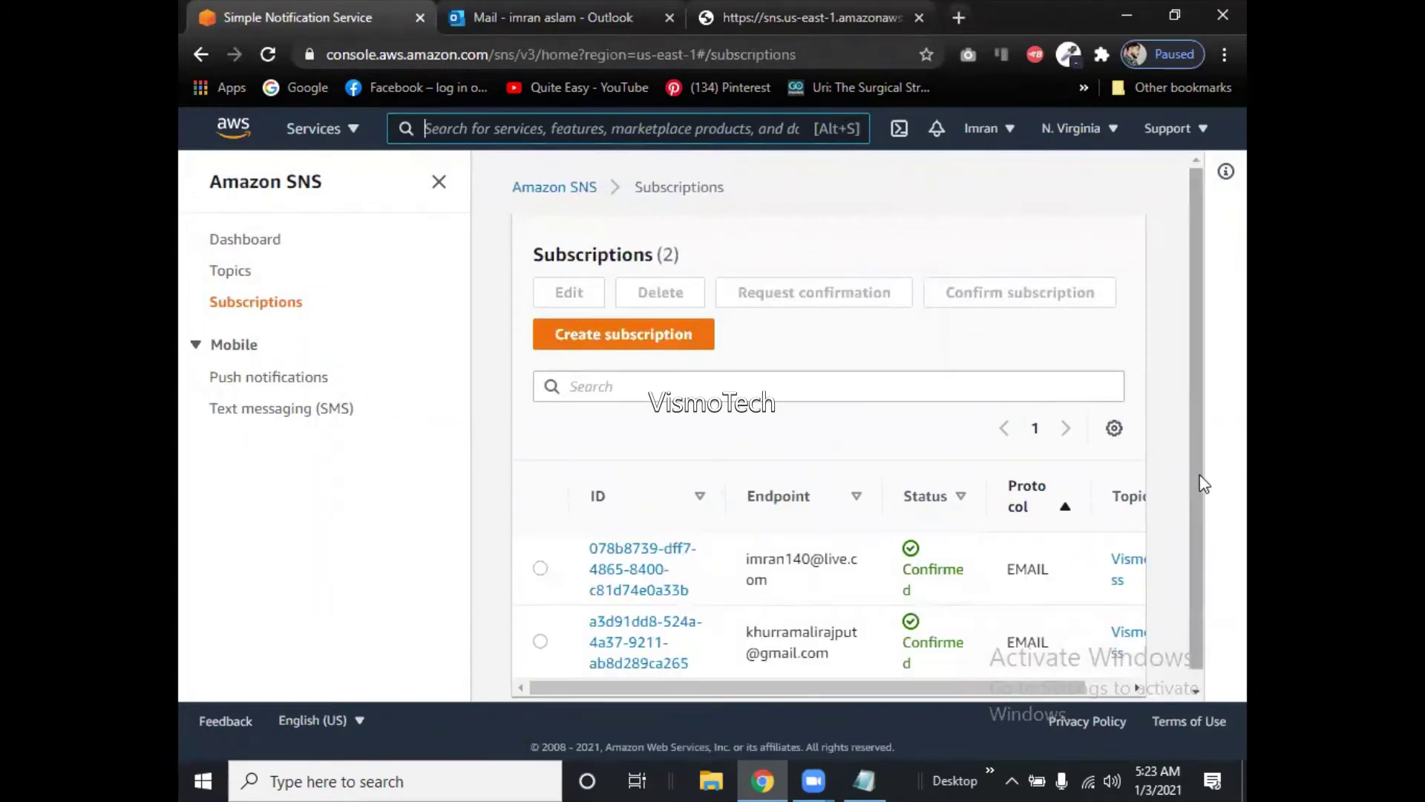
scroll(1195, 520, down, 1)
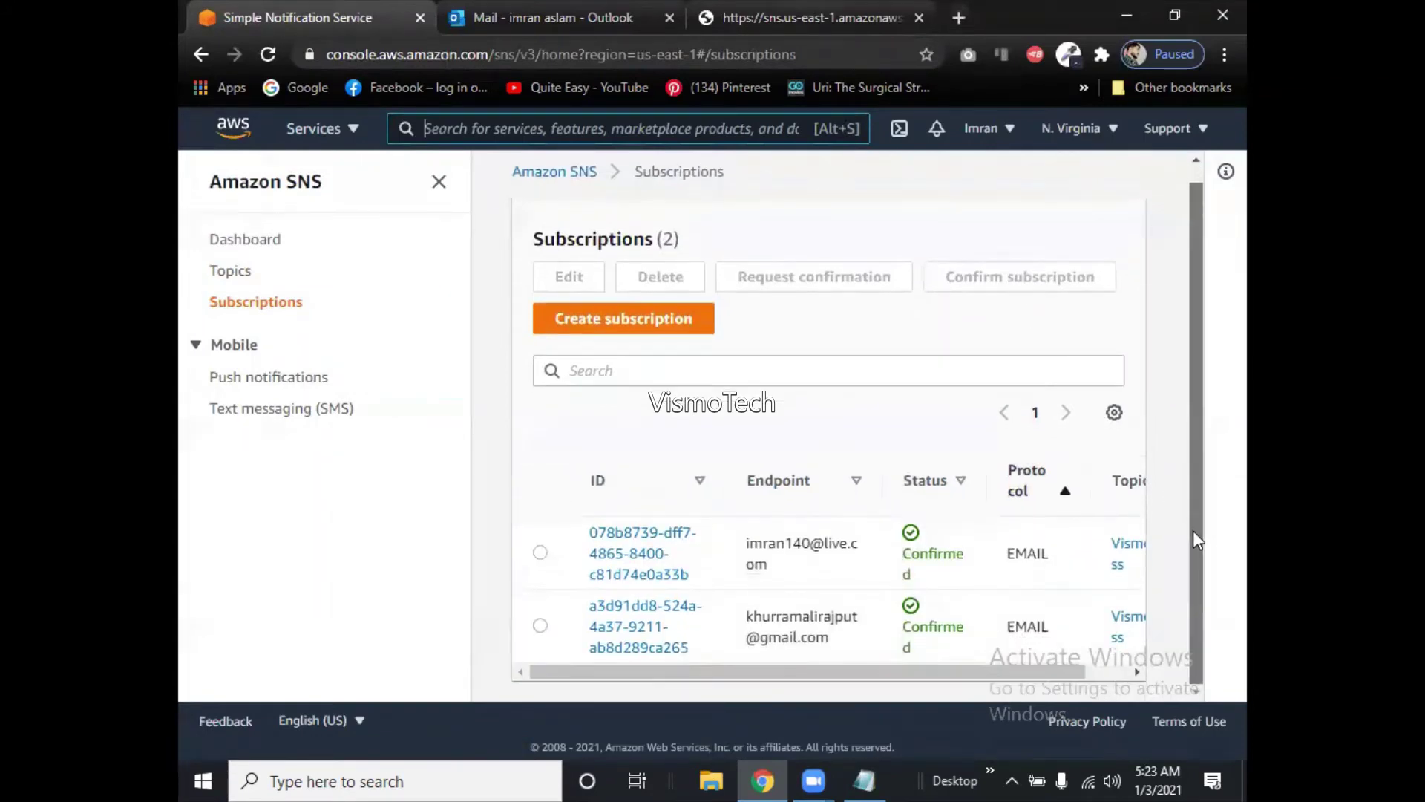
Start another subscription targeting the VismoClass topic with Email as the protocol.
click(619, 328)
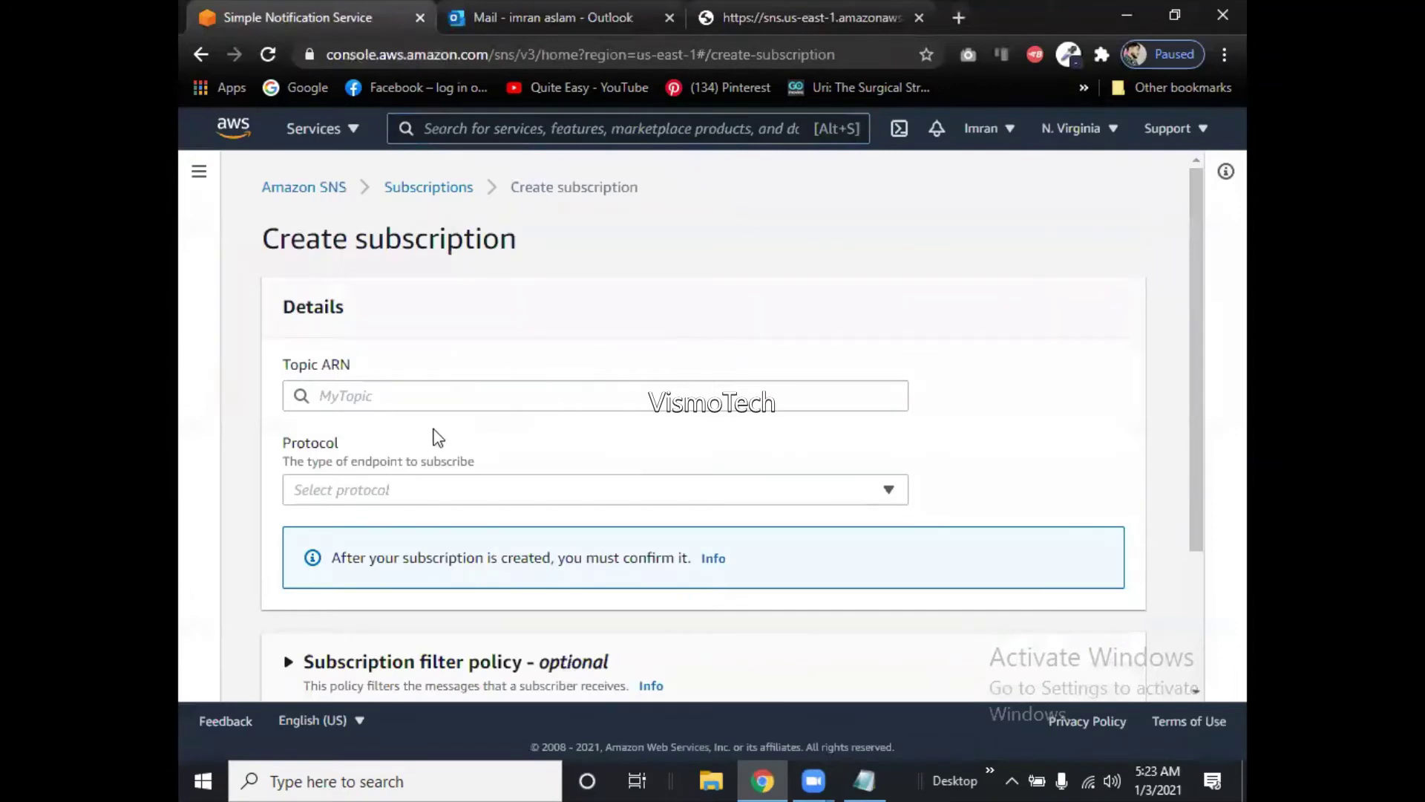
click(444, 393)
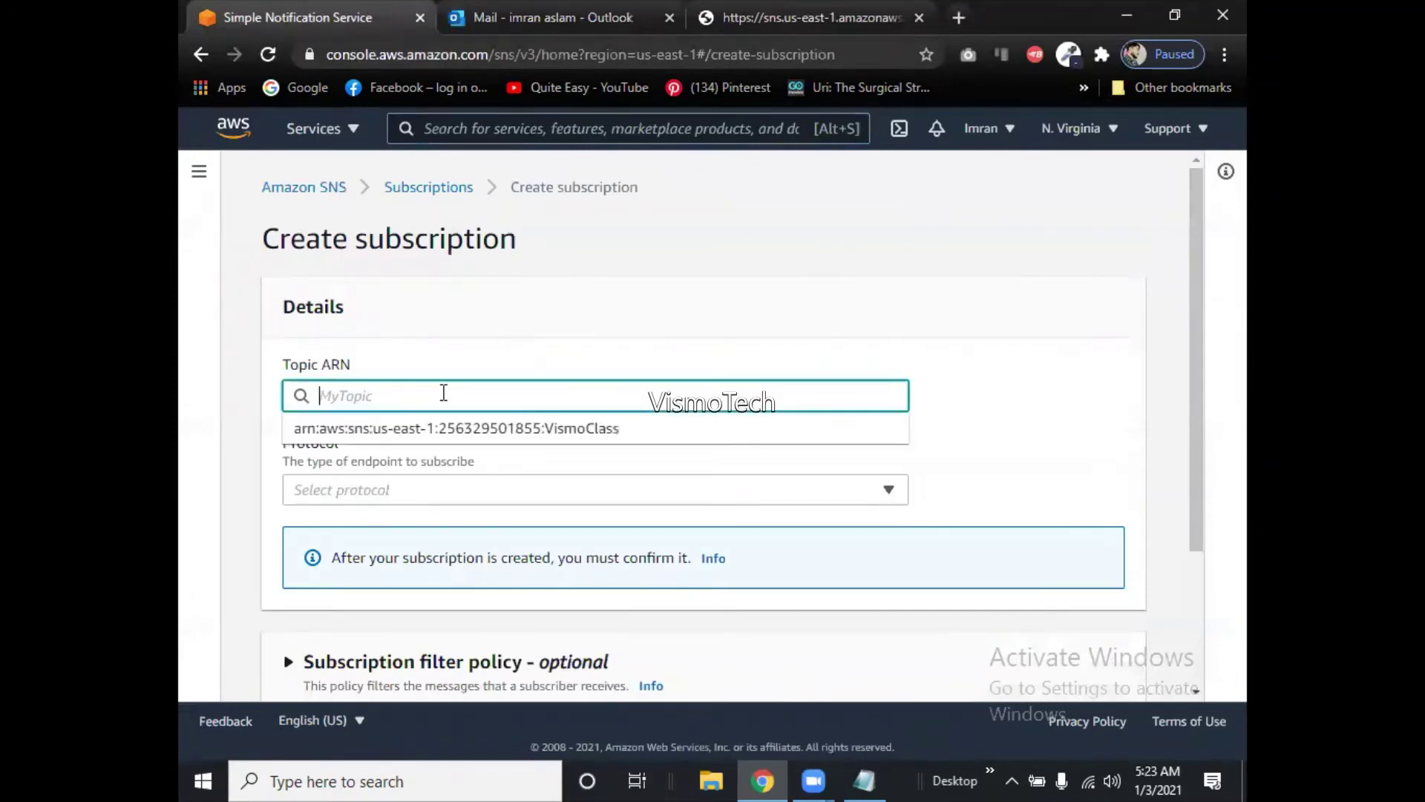
click(416, 430)
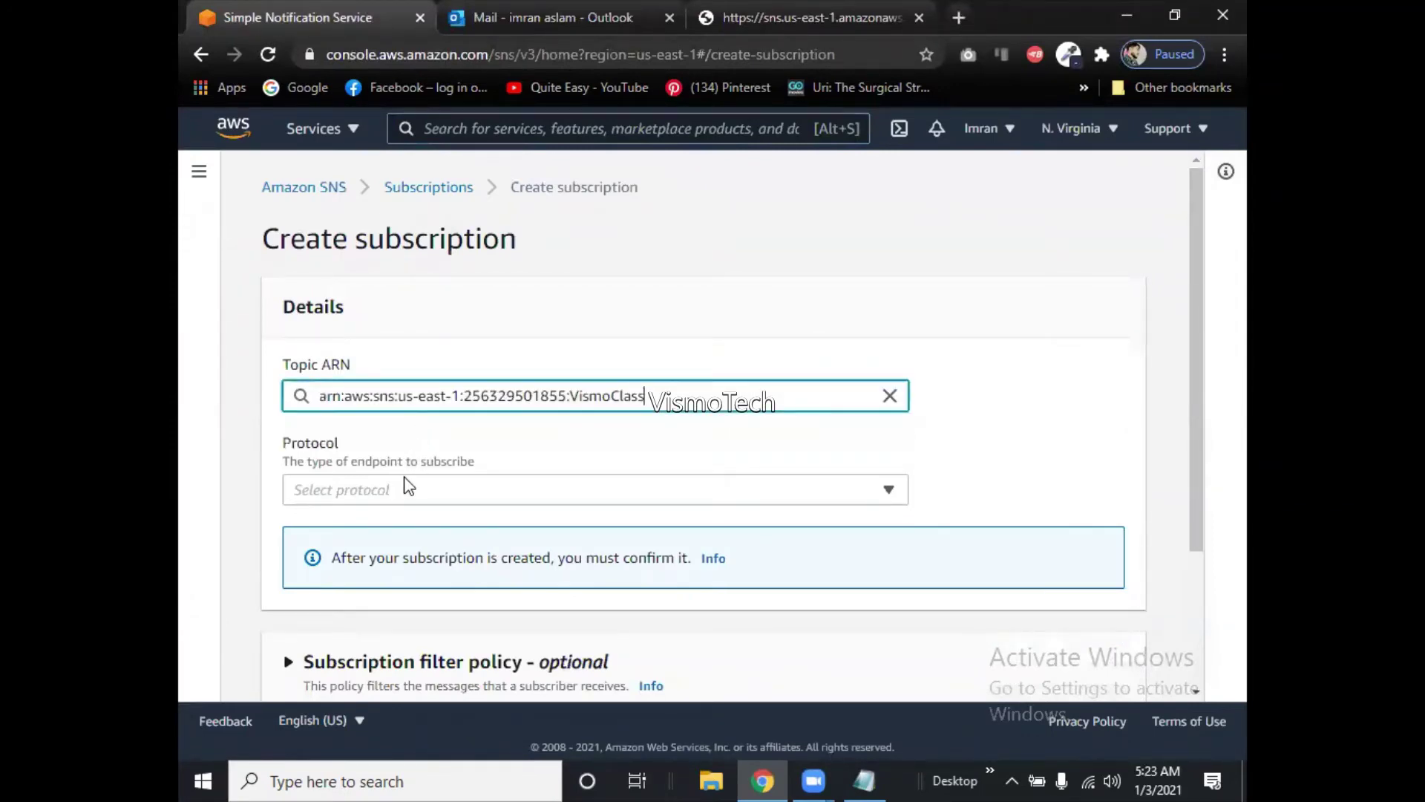
click(407, 497)
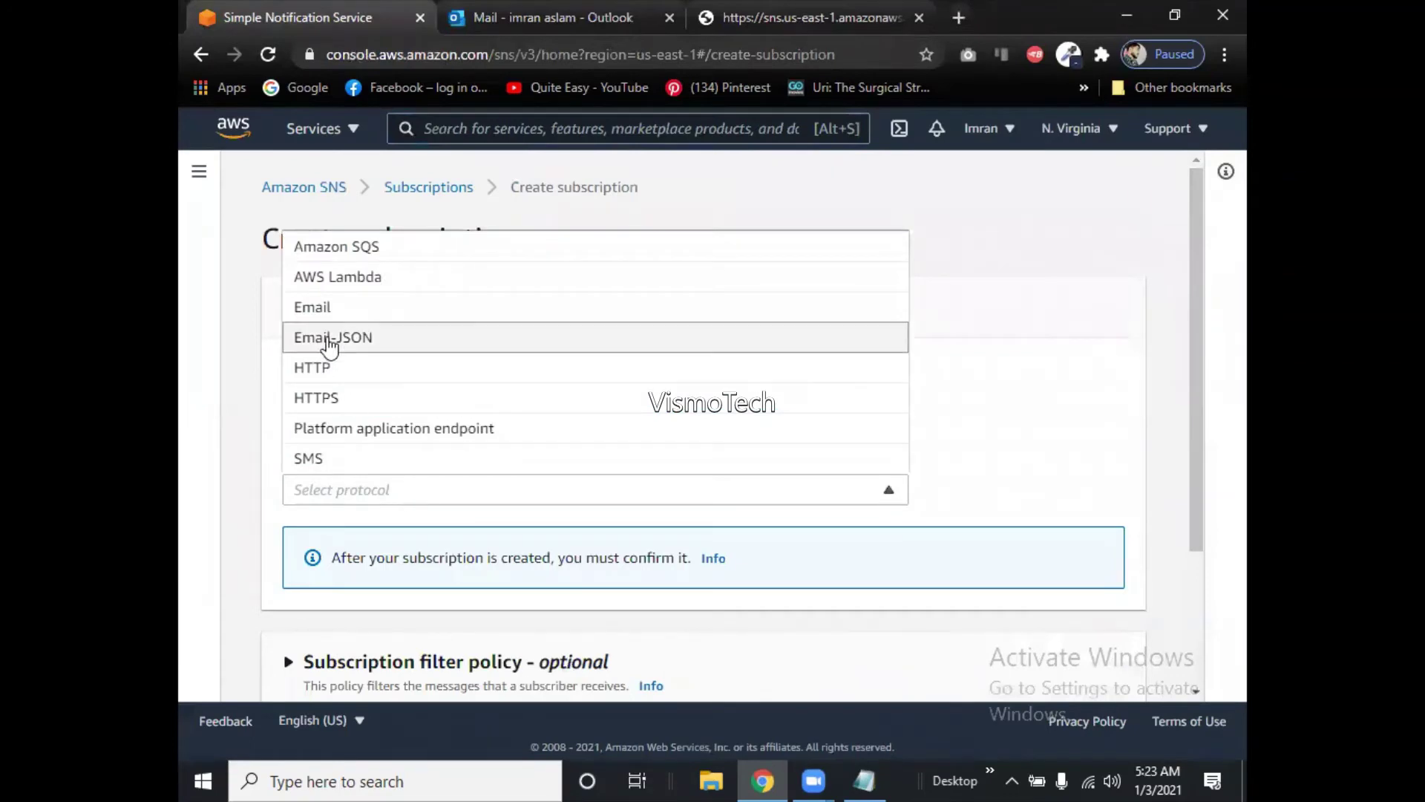
click(327, 307)
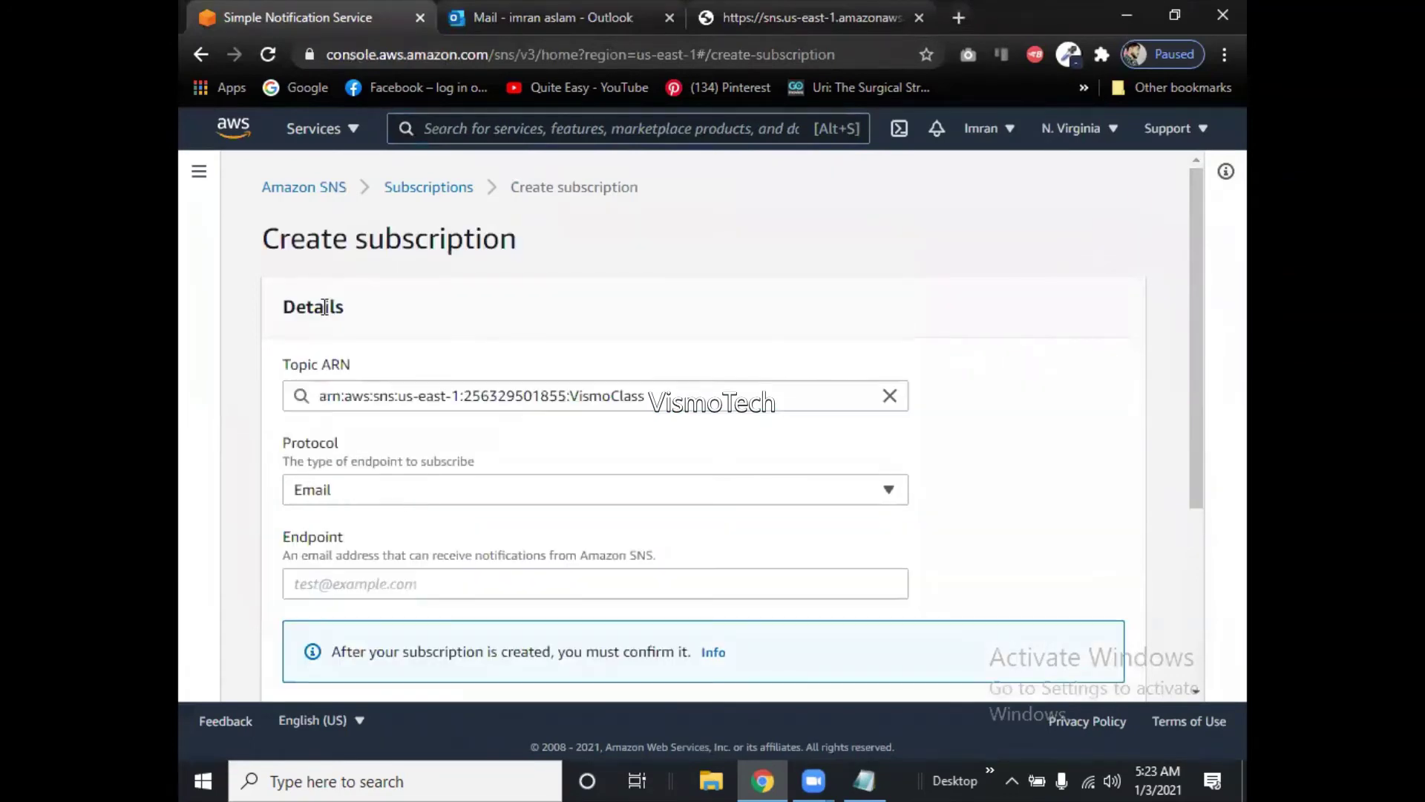
Enter the subscriber's email address as the endpoint and paste a second copy after it.
click(450, 581)
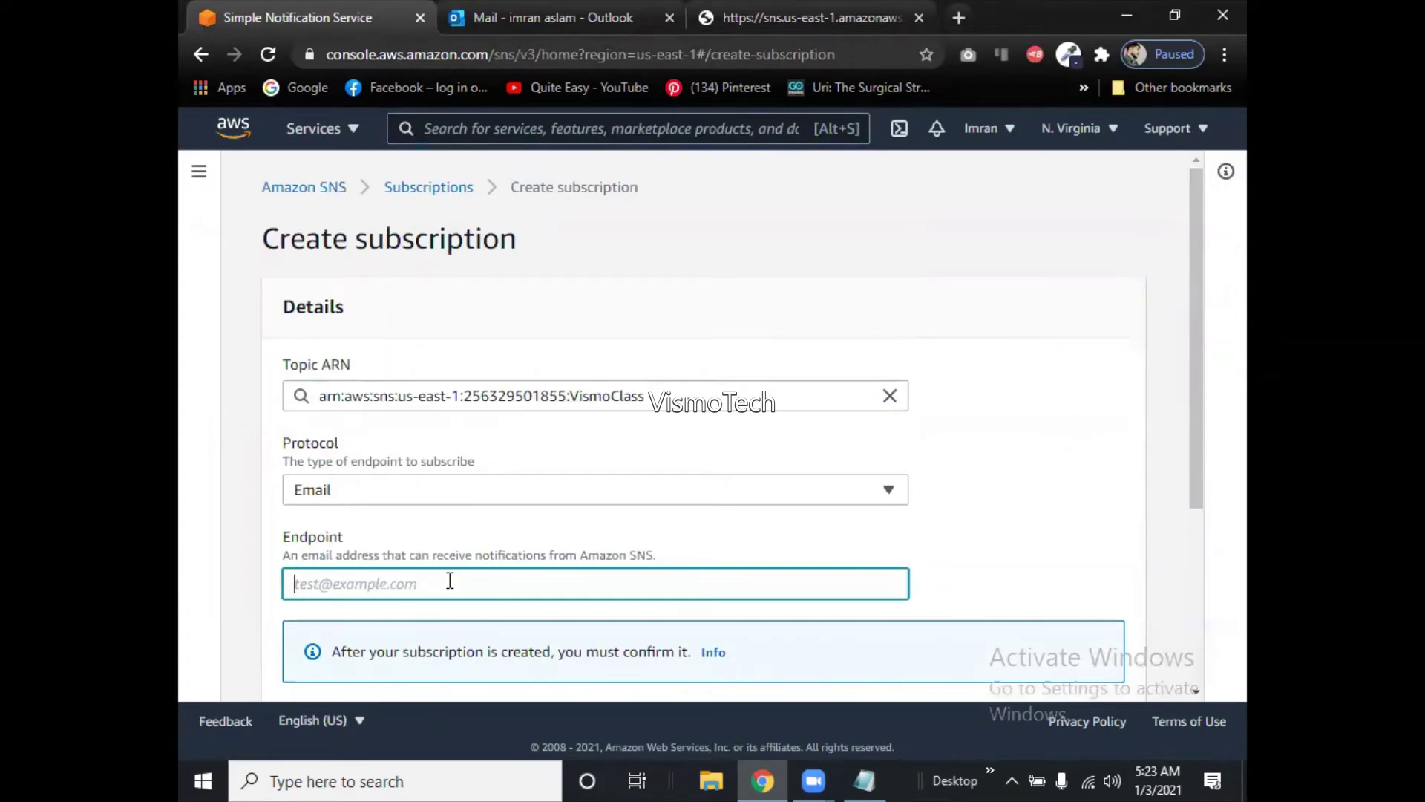
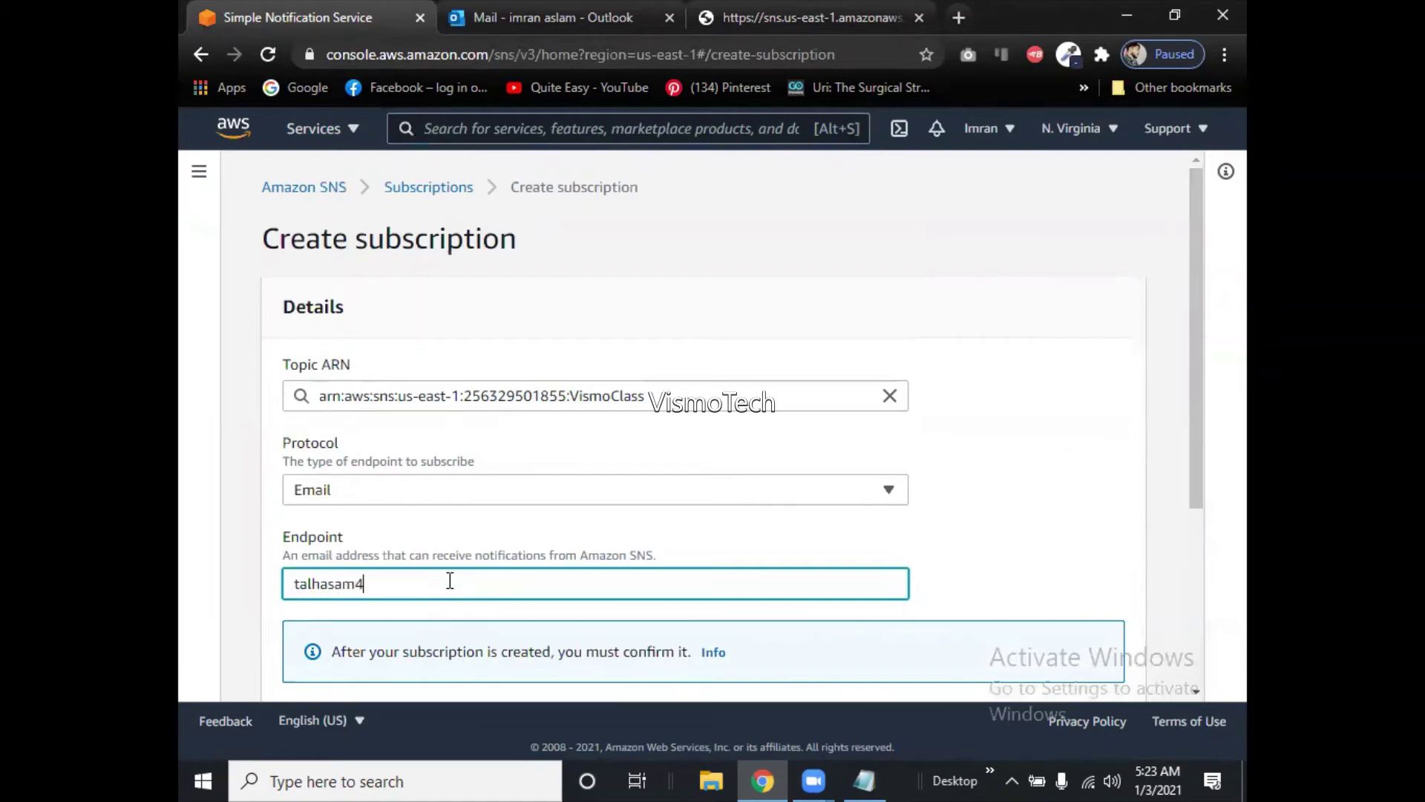
drag(454, 584, 265, 620)
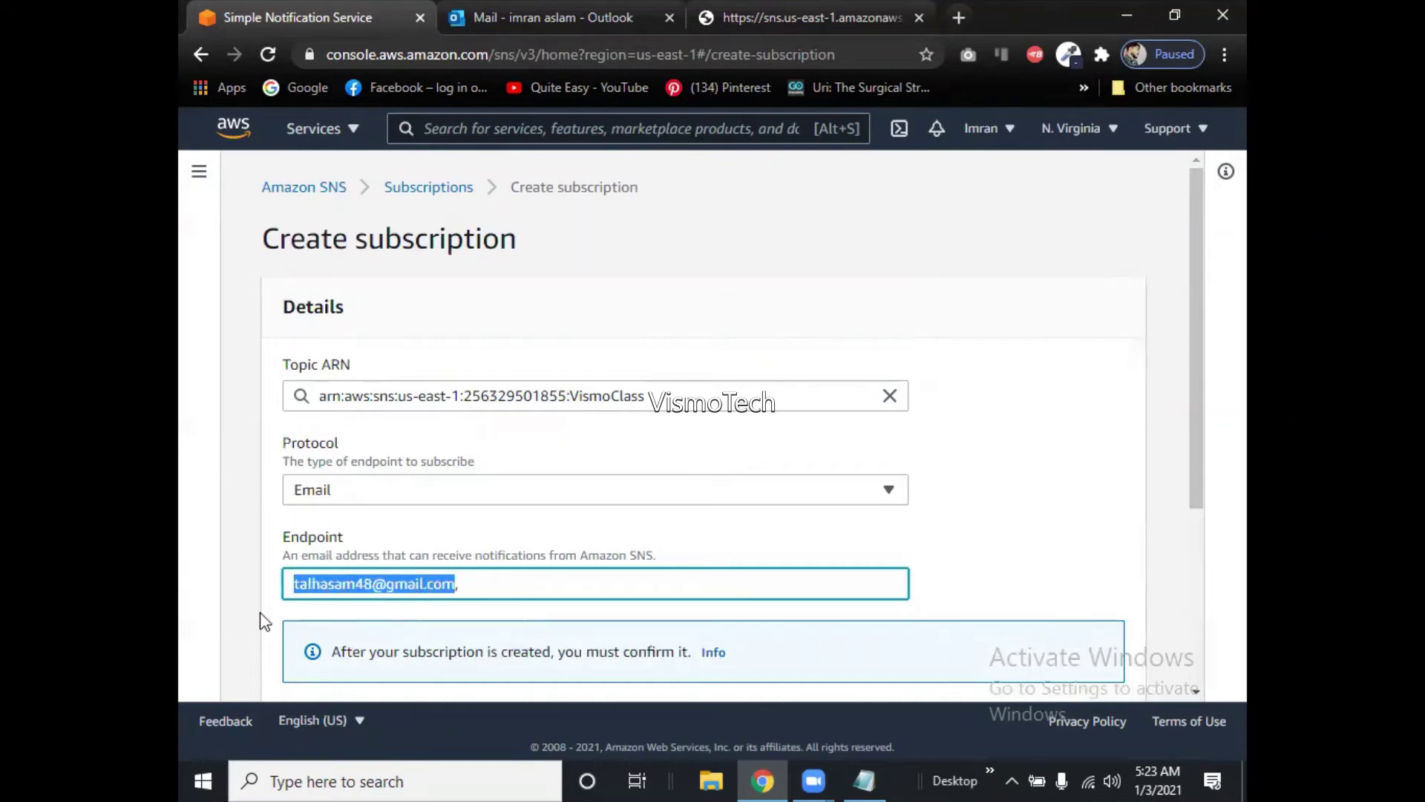
key(ctrl+c)
key(End)
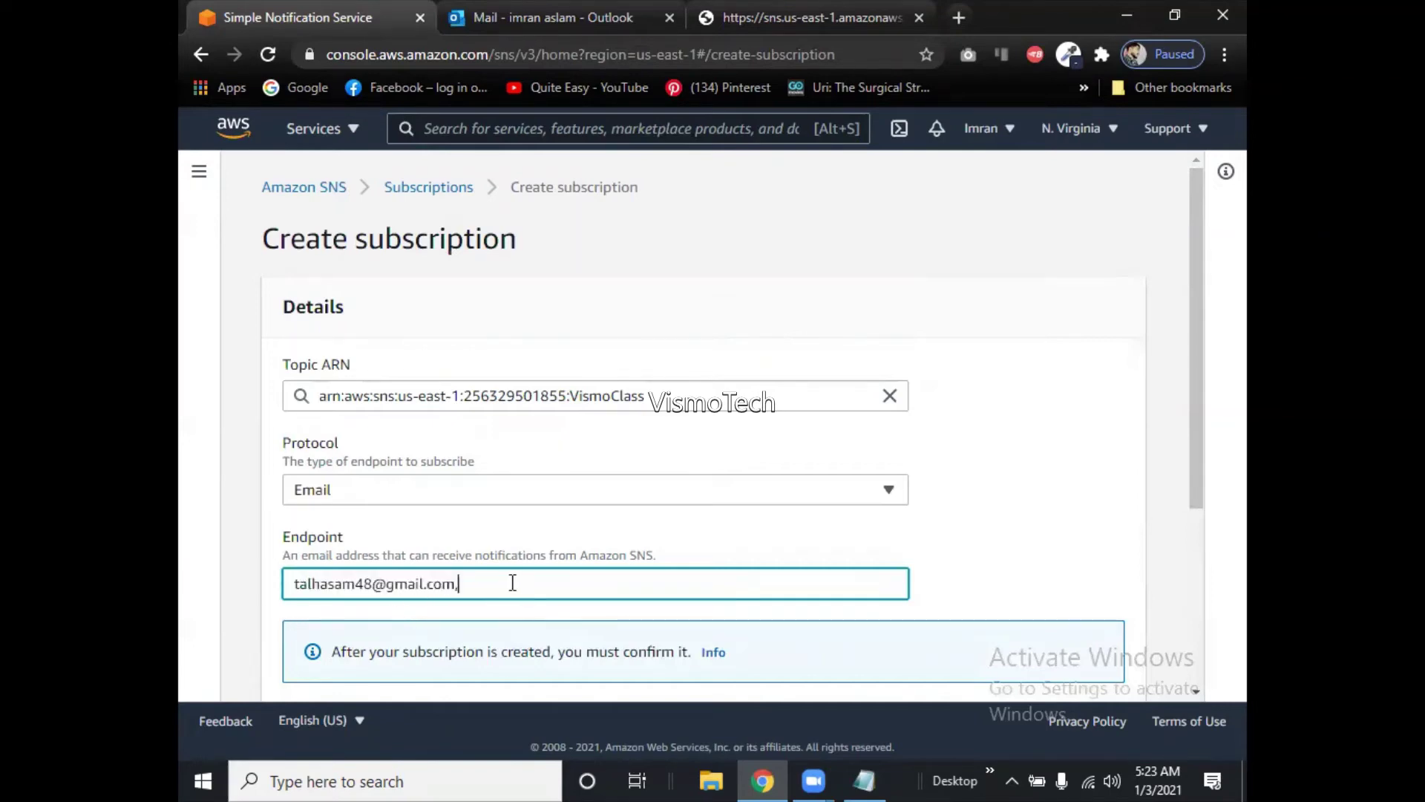
key(ctrl+v)
Edit the second copy's name to make it a different recipient address.
click(537, 584)
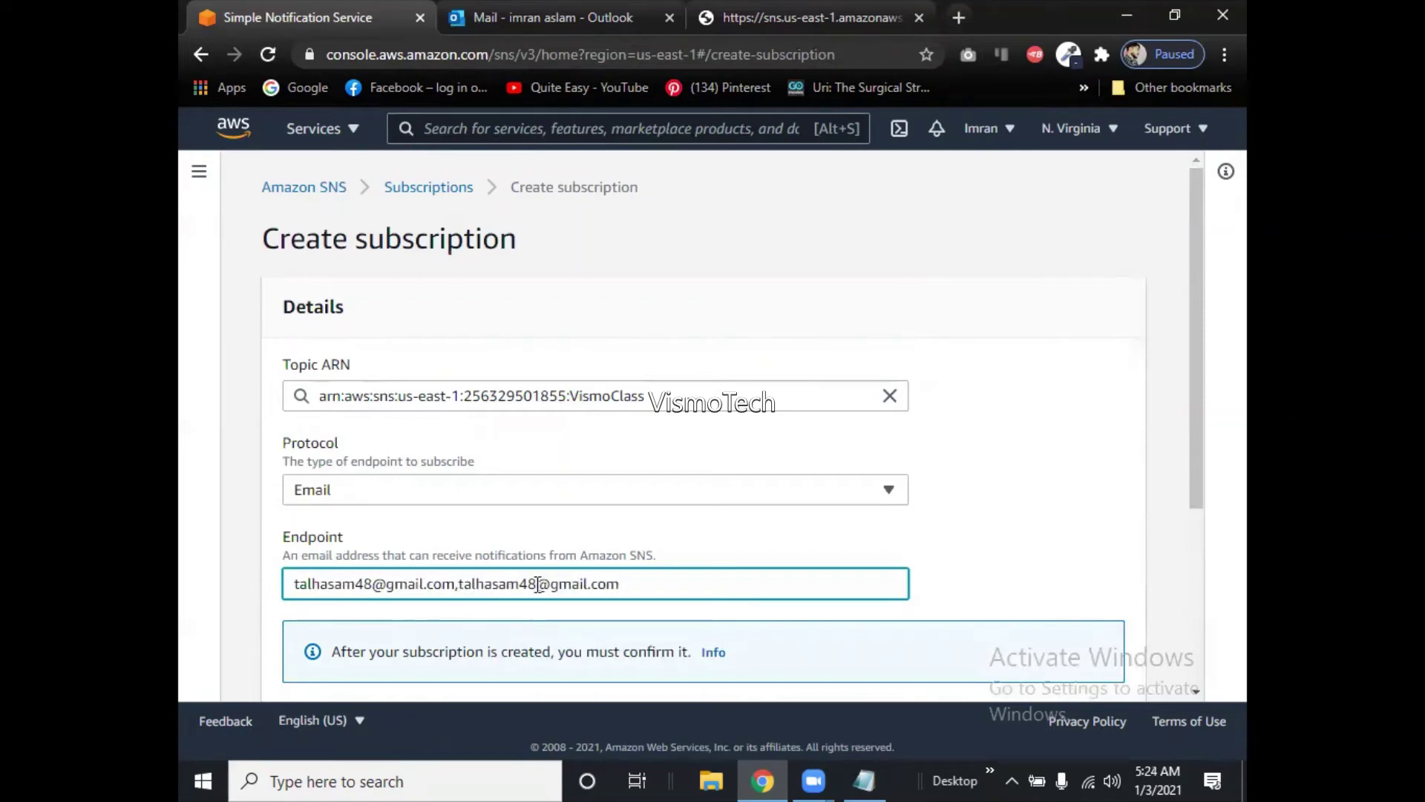
key(BackSpace)
text(9)
drag(1196, 509, 1195, 555)
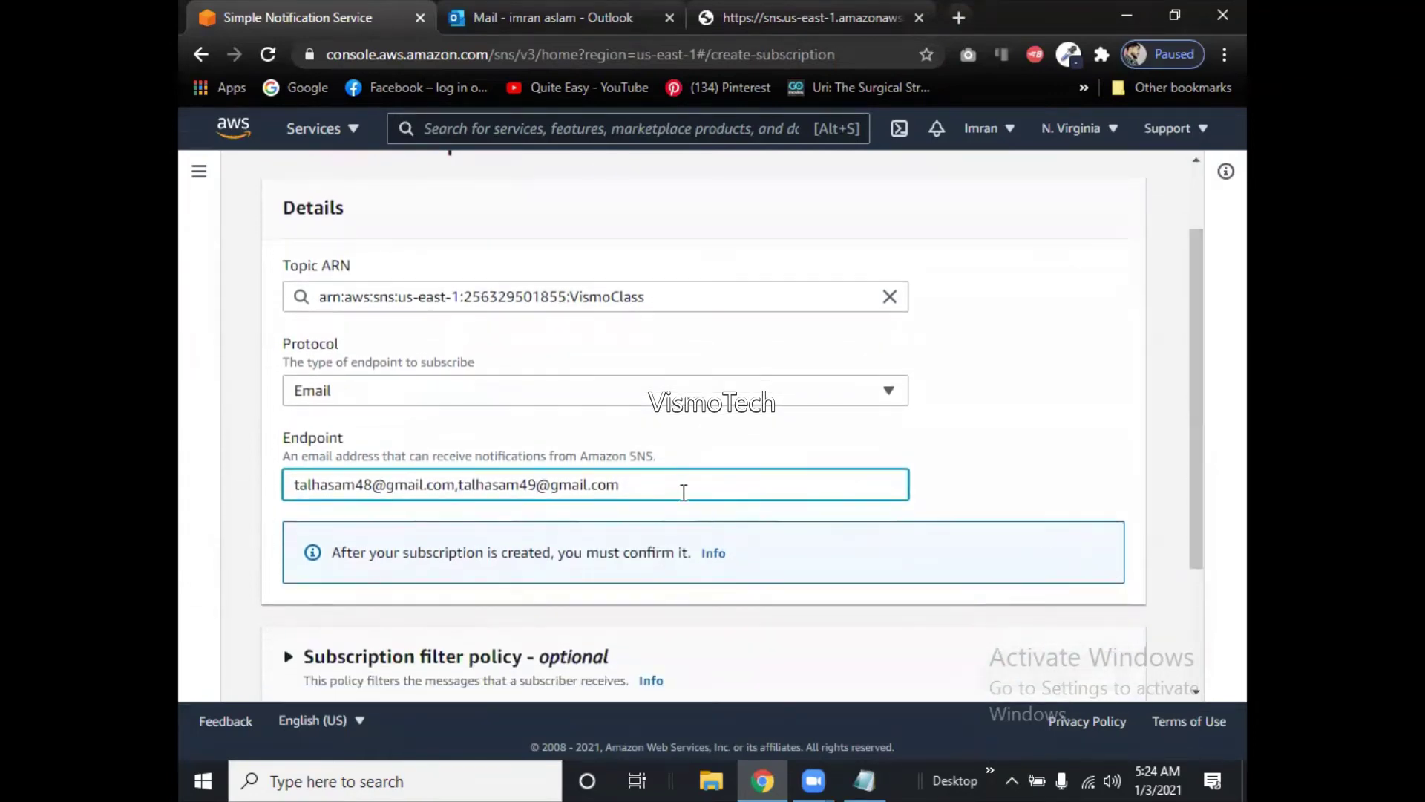
key(BackSpace)
key(BackSpace)
key(BackSpace)
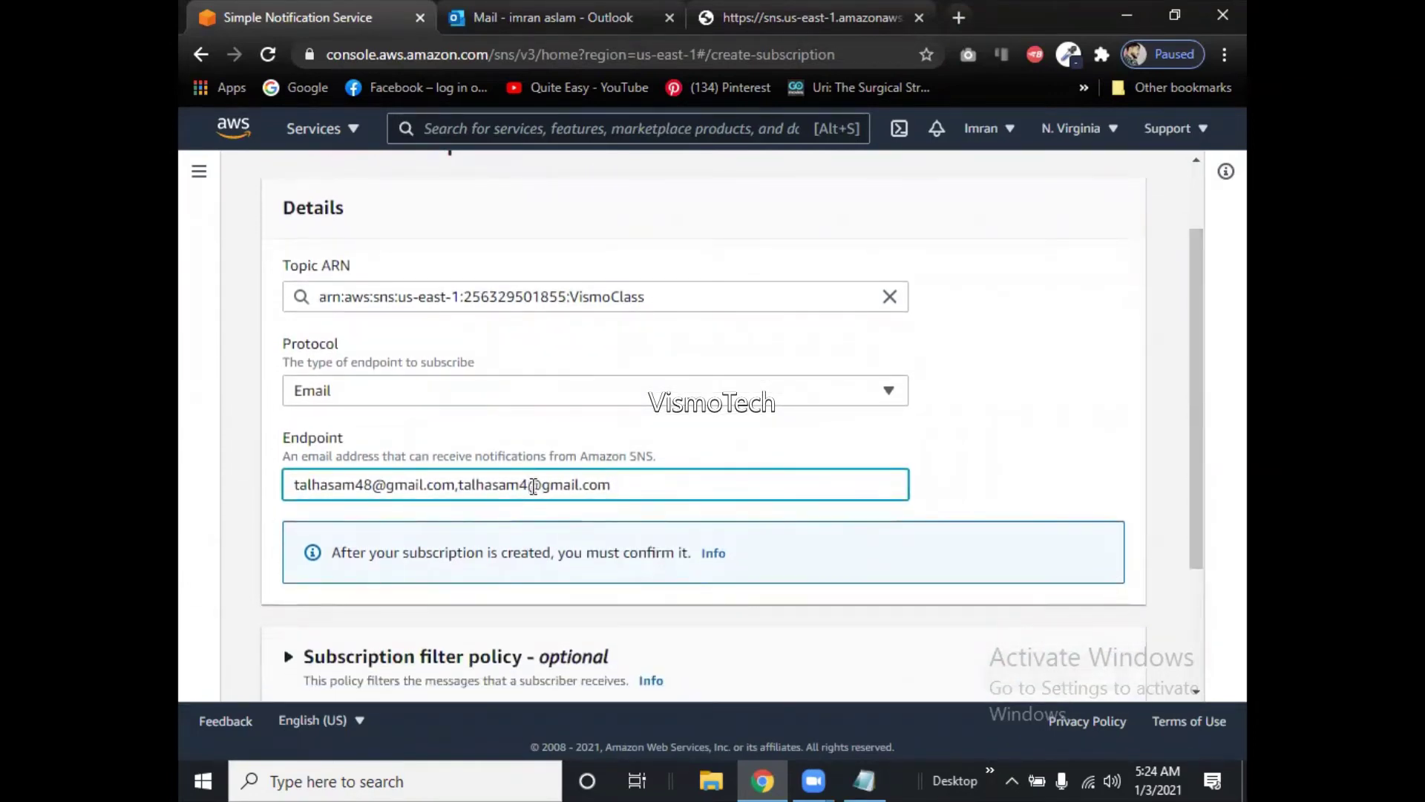
key(BackSpace)
key(BackSpace)
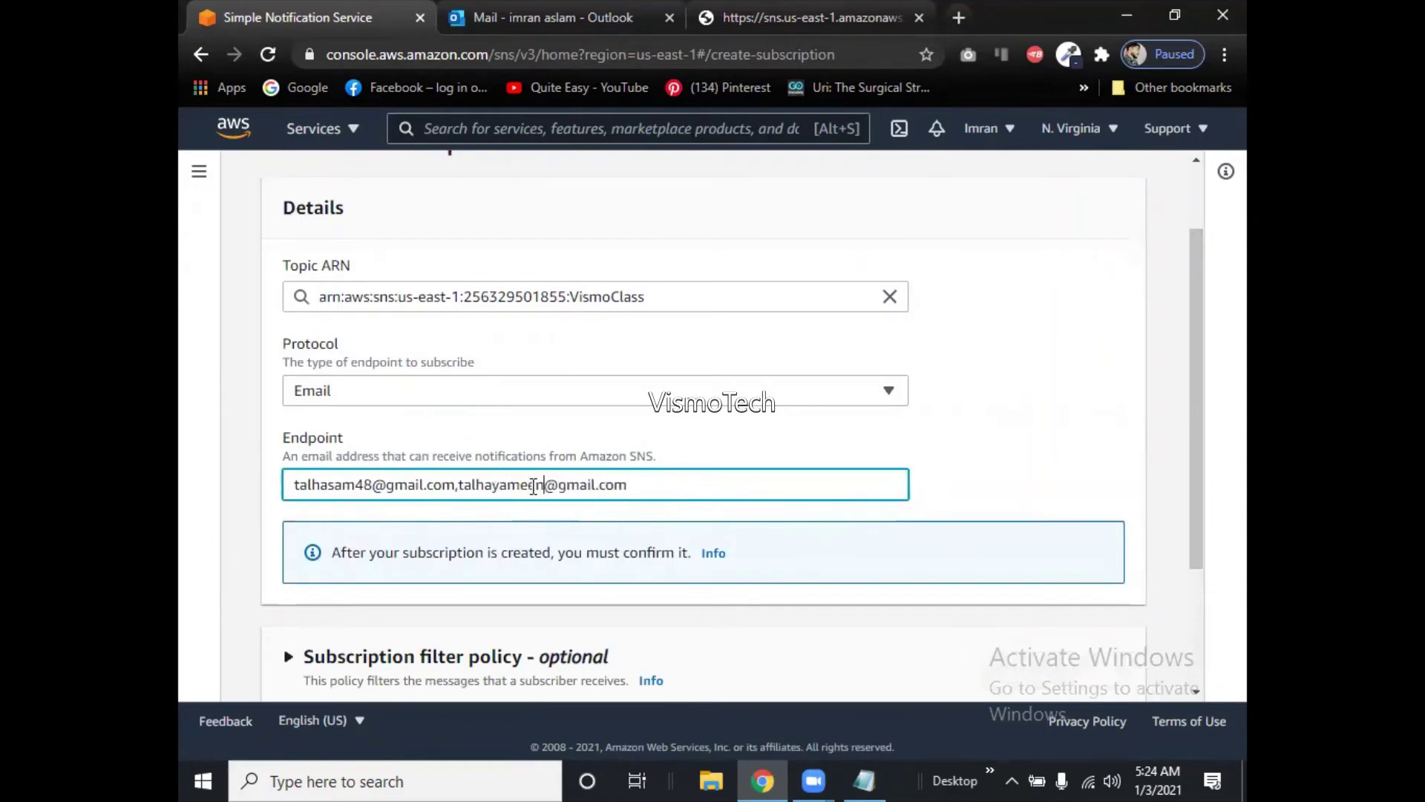
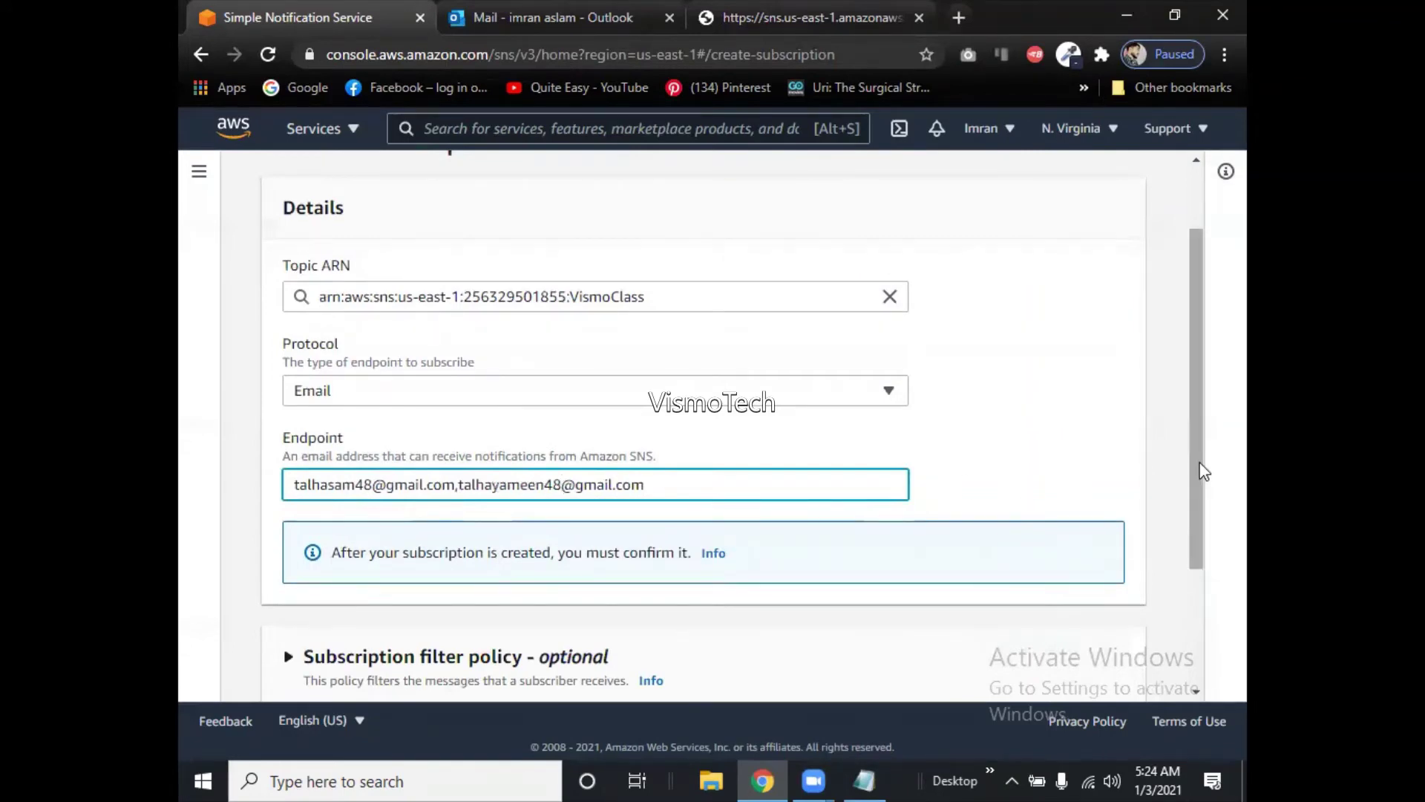
drag(1198, 470, 1193, 587)
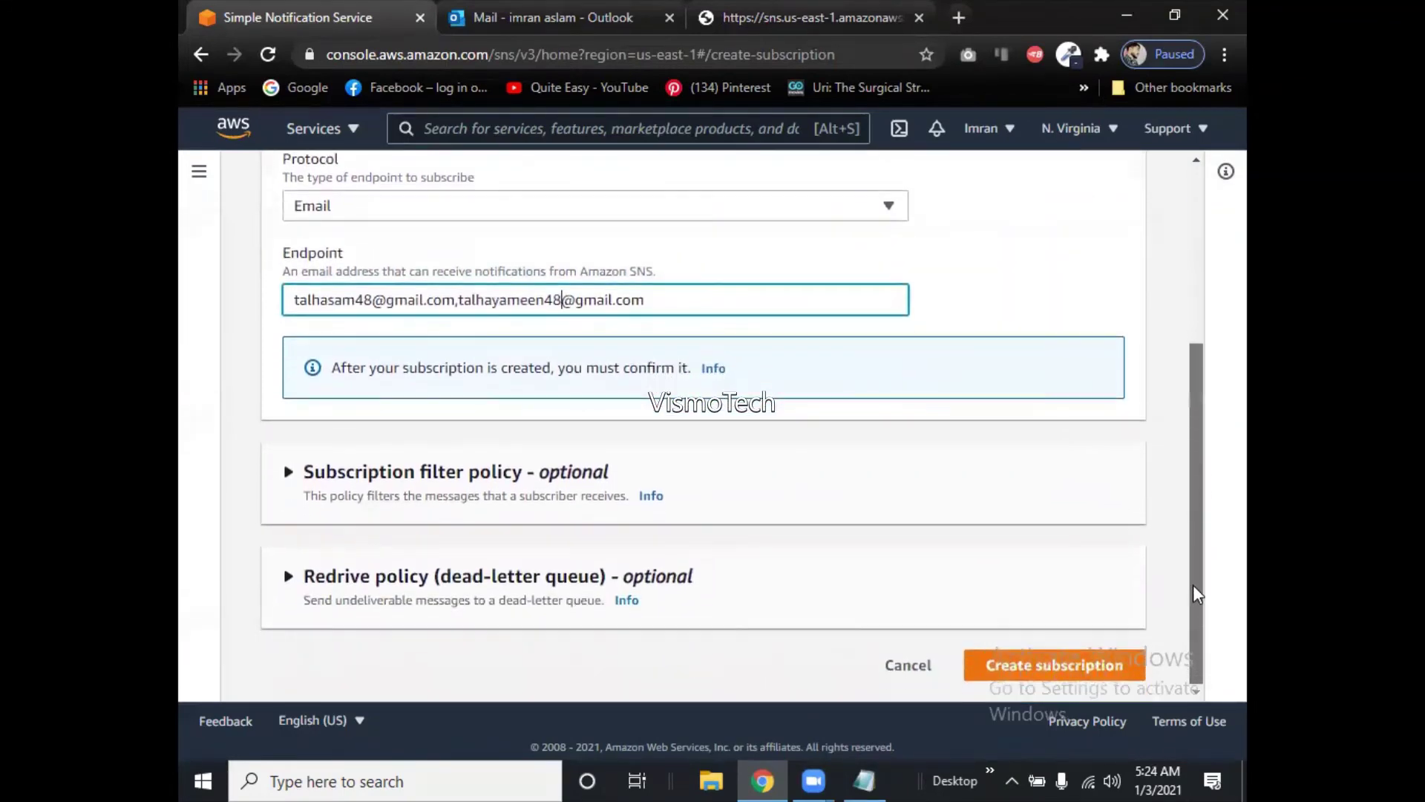
Submit the subscription, hit the invalid-email error, and resubmit with the comma-separated endpoint.
click(1083, 666)
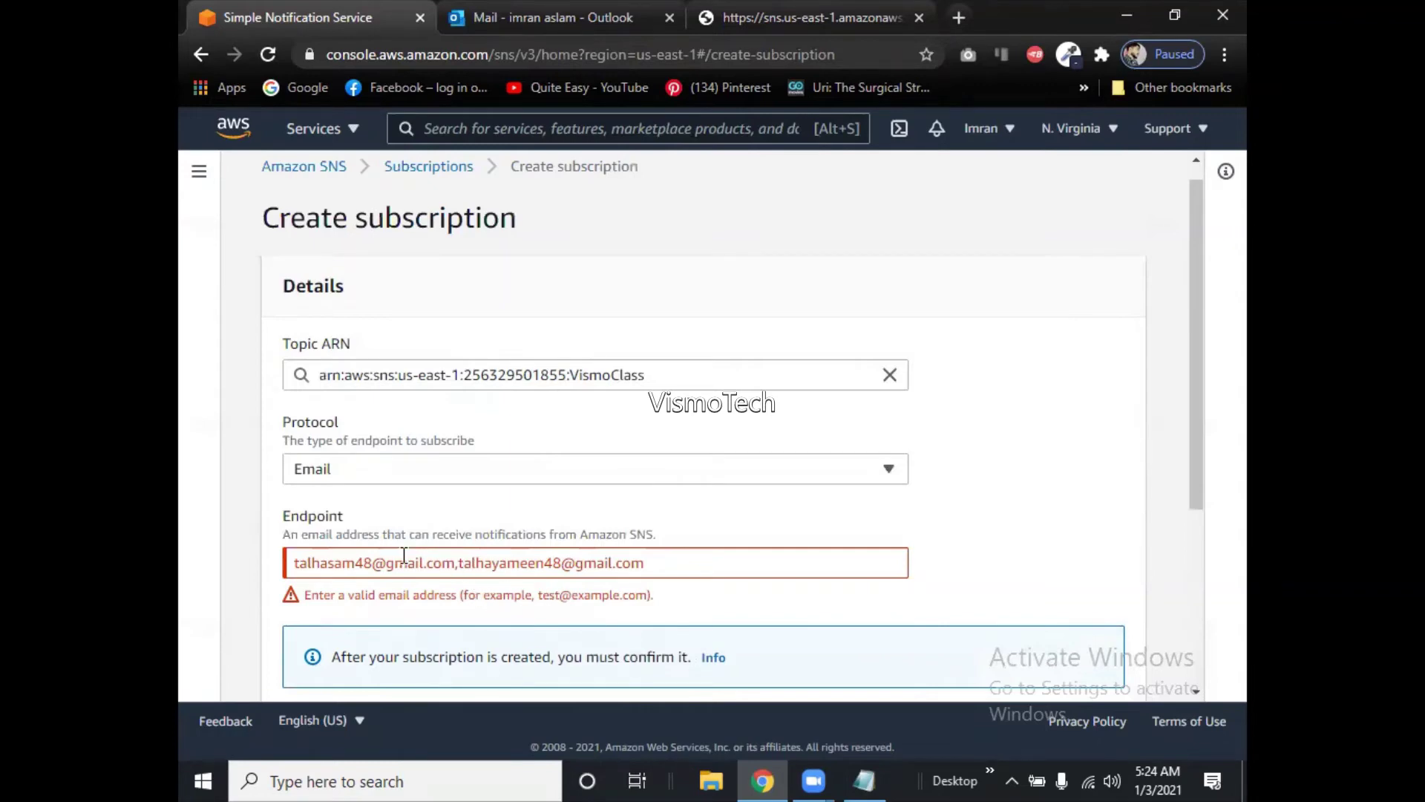
click(457, 565)
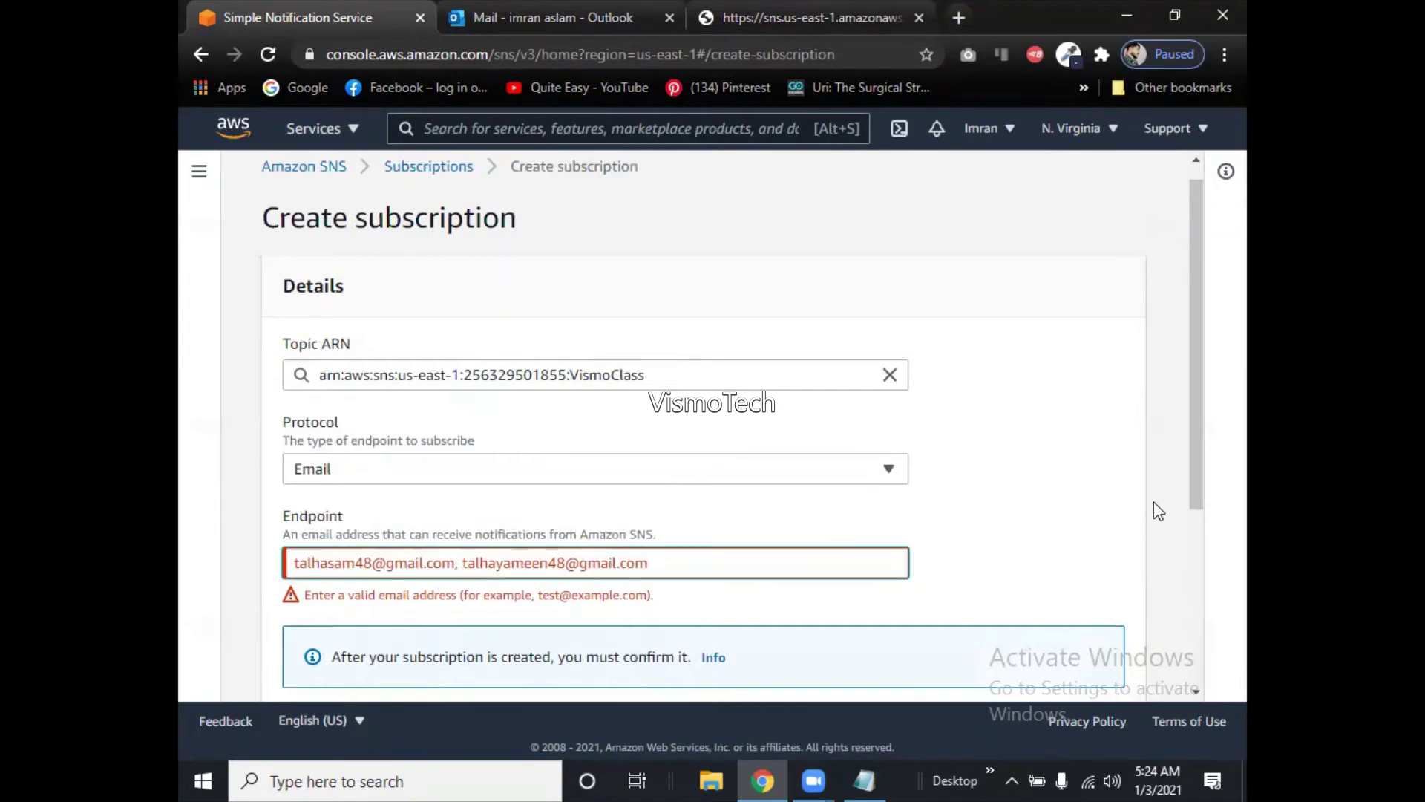
scroll(1196, 517, down, 1)
drag(1196, 517, 1210, 674)
click(1097, 663)
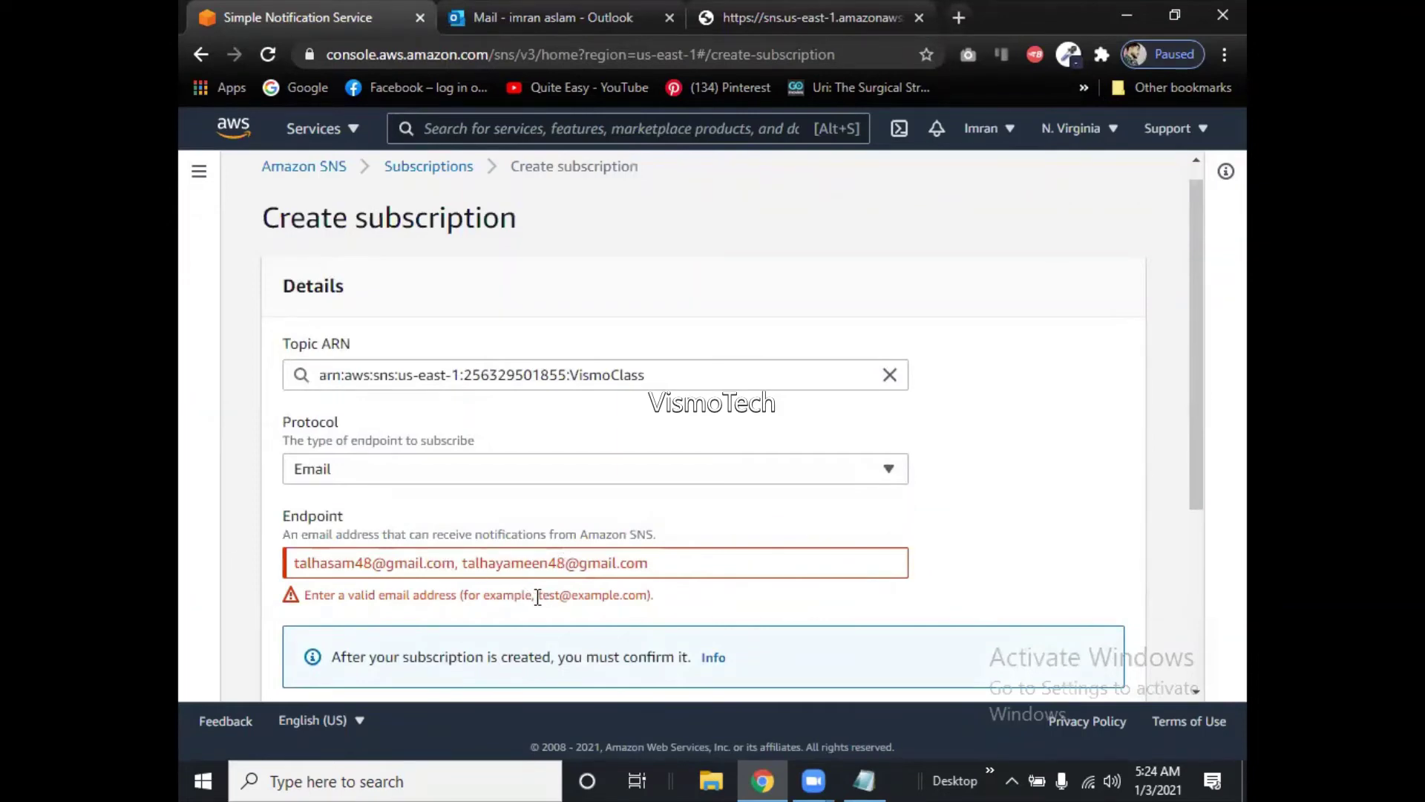
Replace the comma between the two addresses with a semicolon and retry creating the subscription.
drag(537, 595, 656, 604)
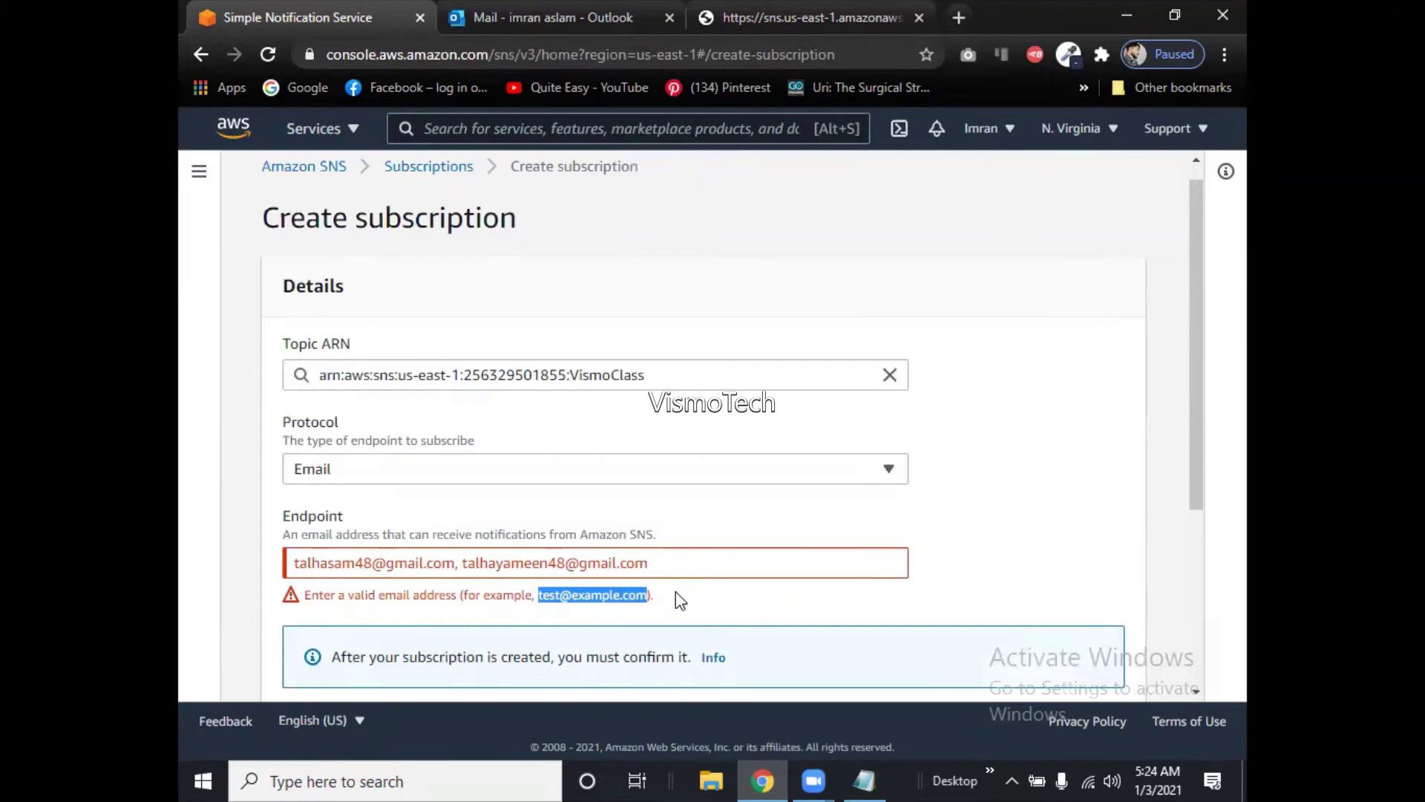
click(462, 562)
key(BackSpace)
key(BackSpace)
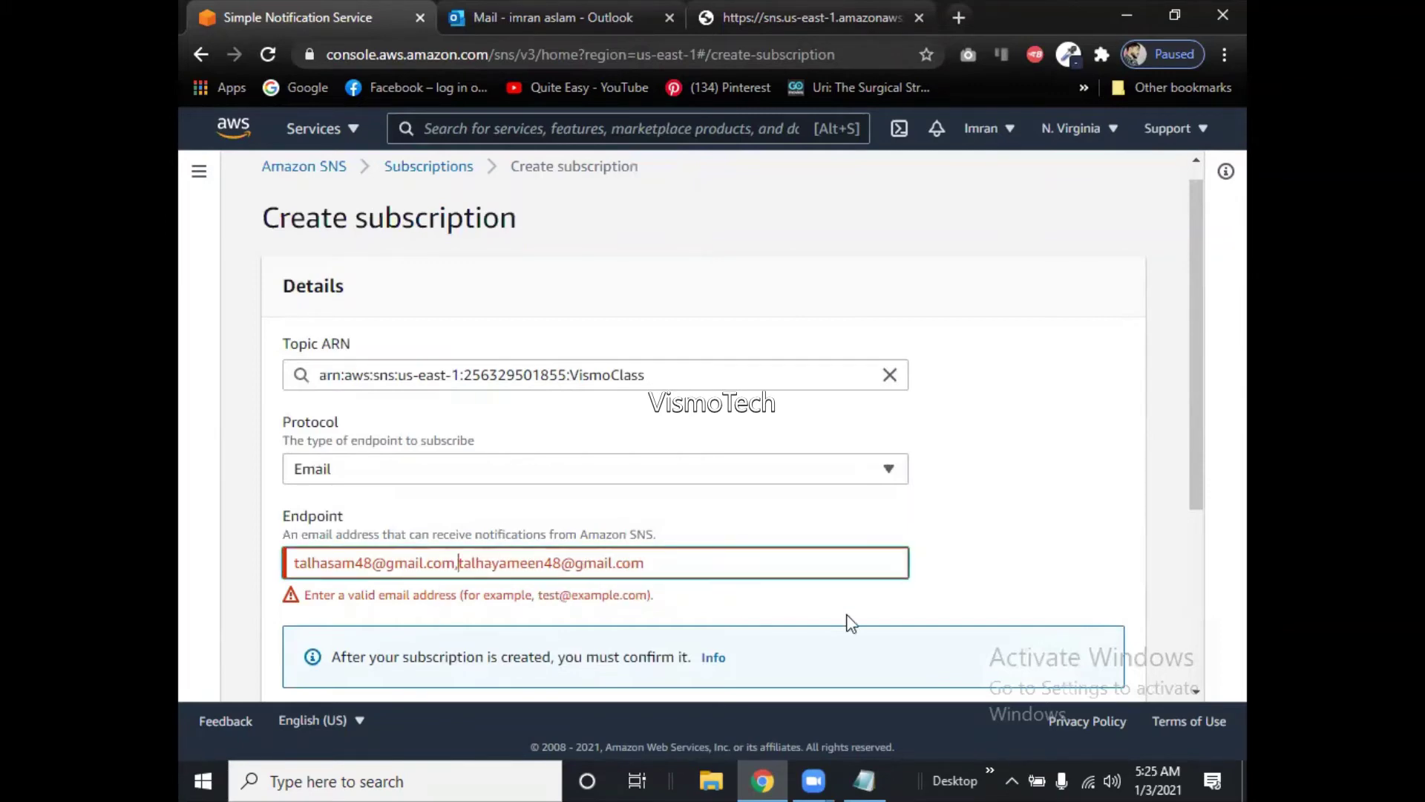
text(;)
drag(1198, 496, 1206, 575)
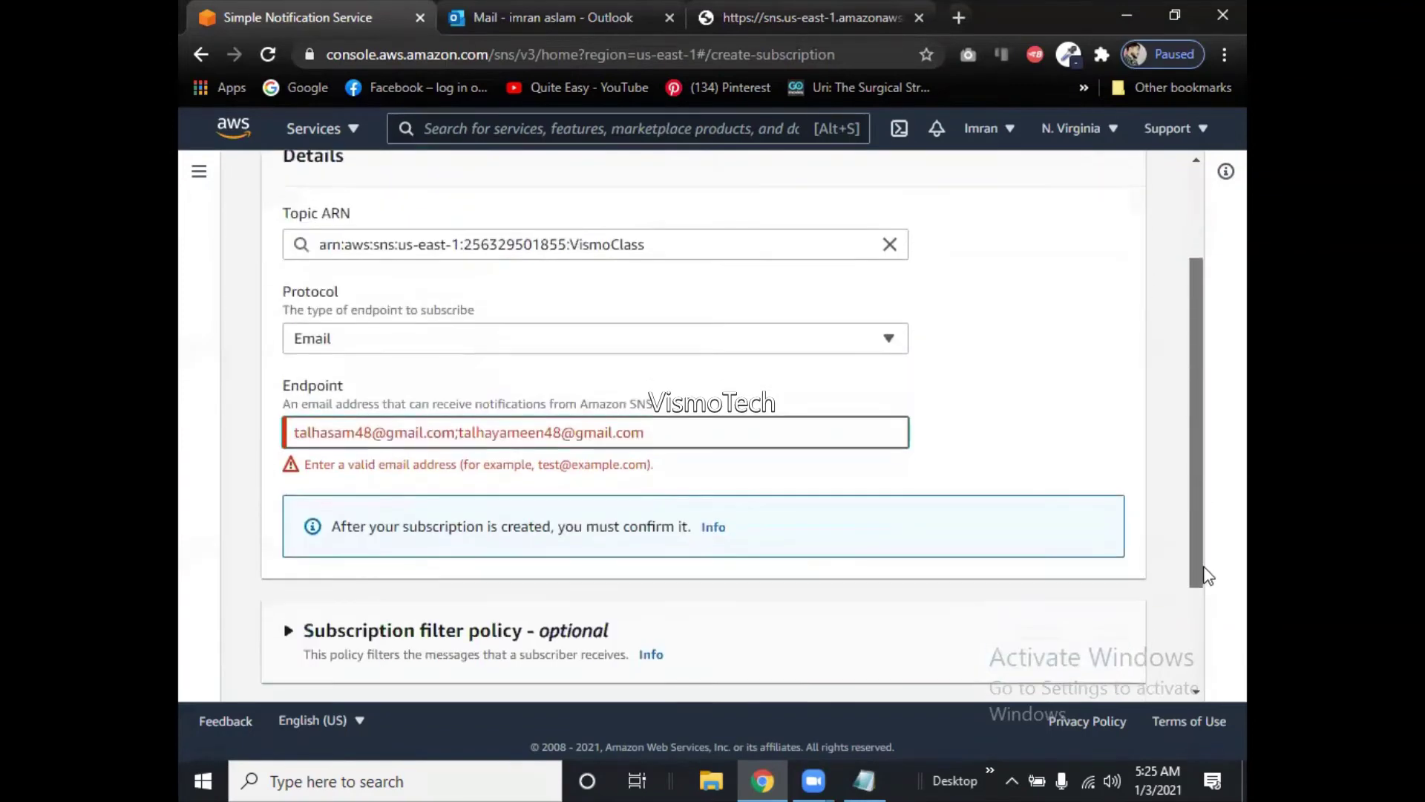
click(1085, 481)
drag(1192, 430, 1195, 567)
click(1080, 671)
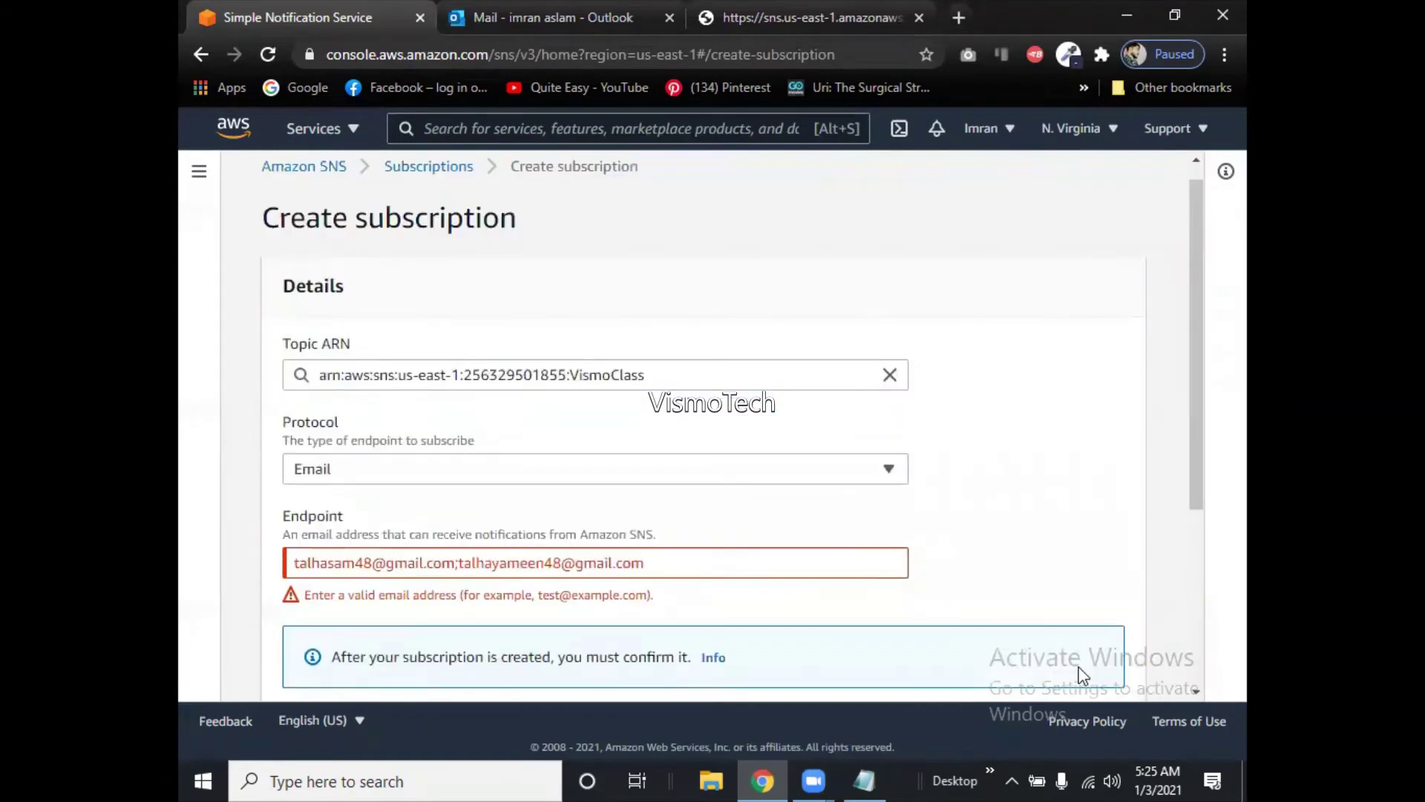
click(460, 566)
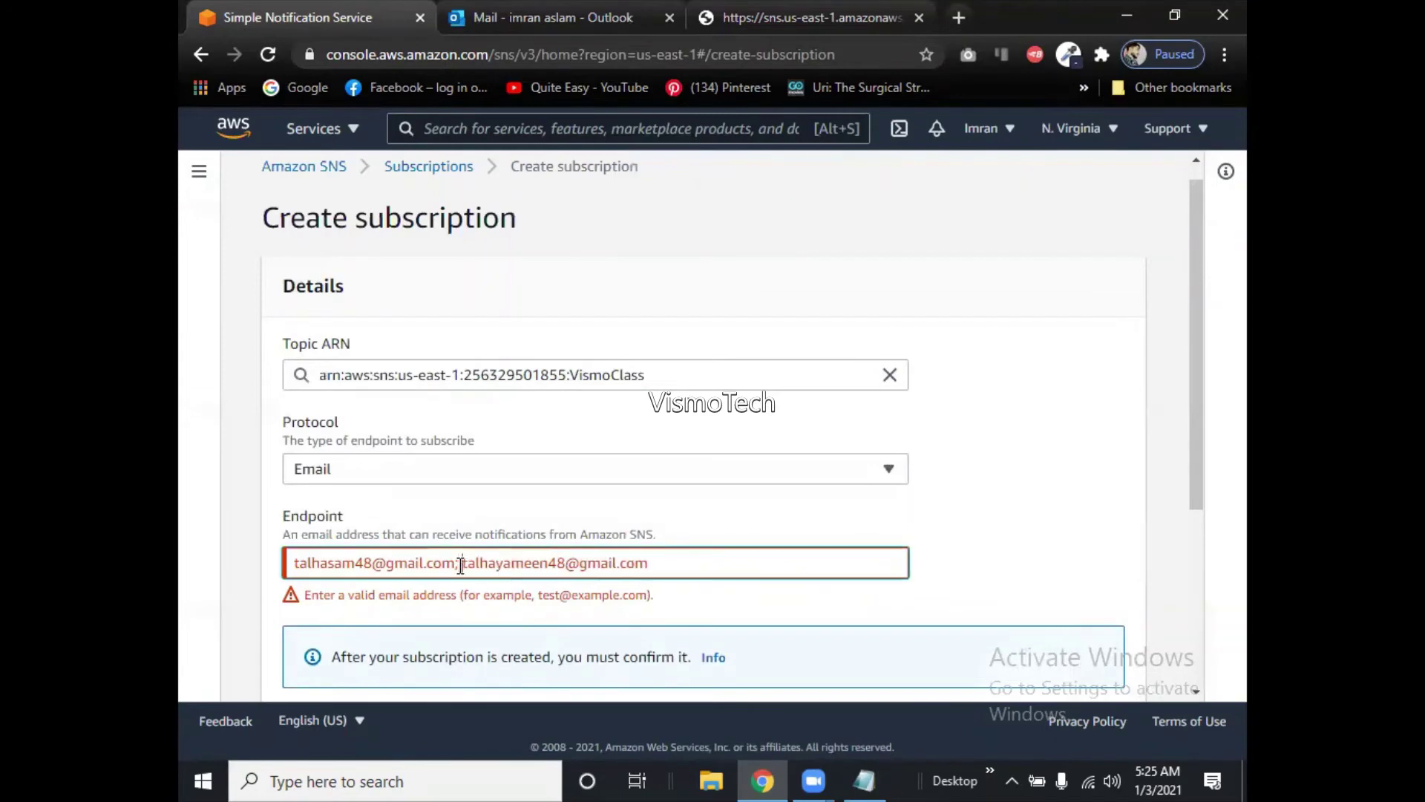
drag(1192, 469, 1176, 671)
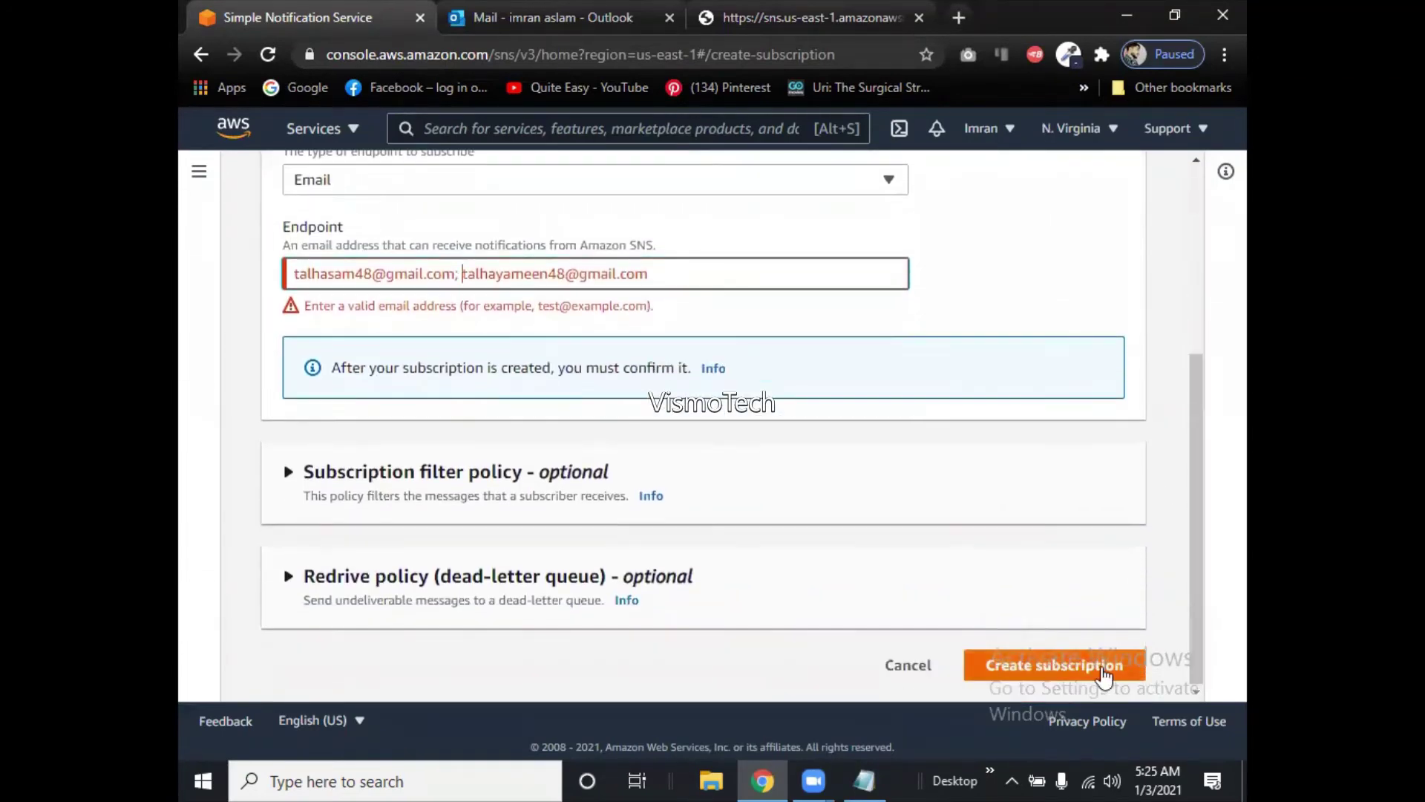
click(1106, 672)
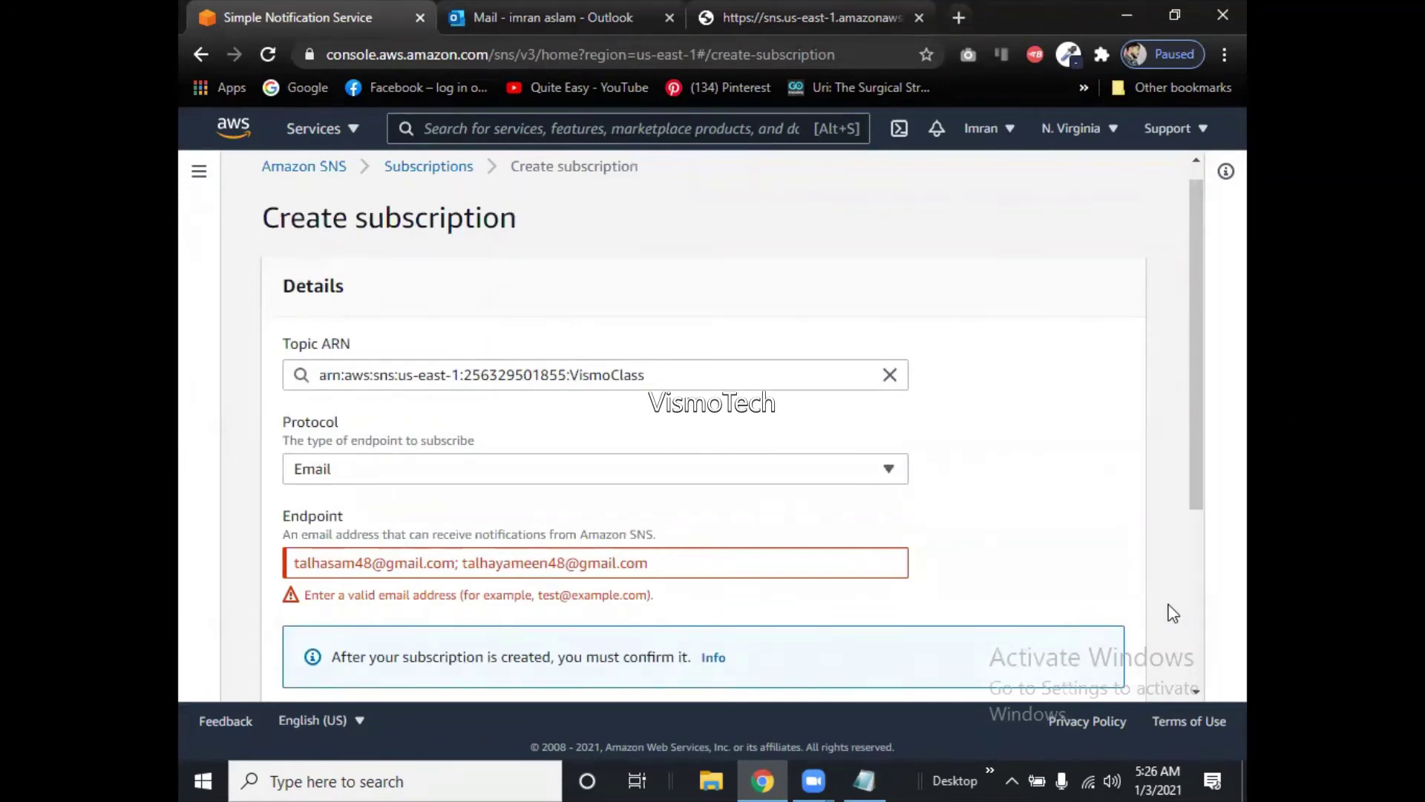
scroll(1195, 520, down, 3)
scroll(1212, 404, up, 3)
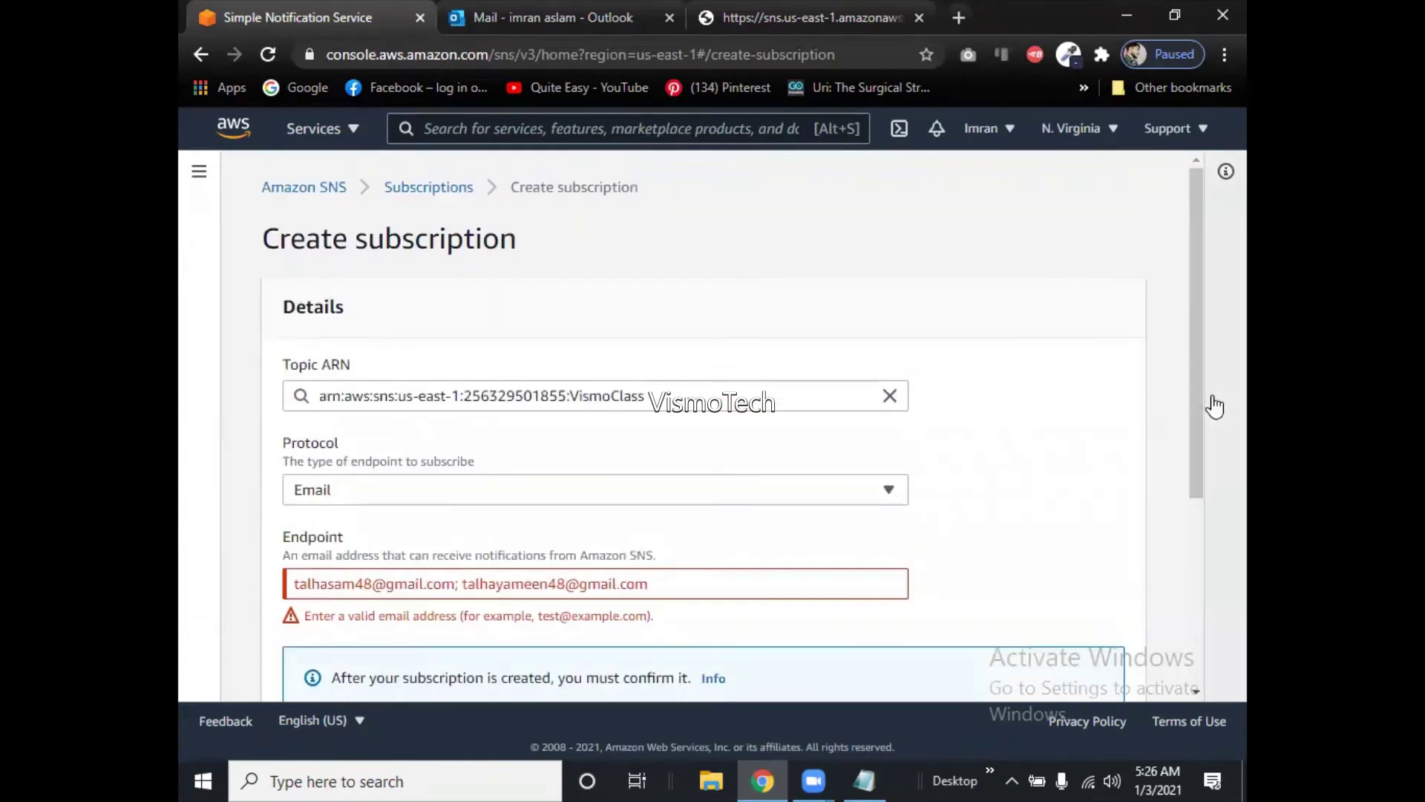
Leave the form, browse Topics, Push notifications and Dashboard, then return to Subscriptions.
click(413, 188)
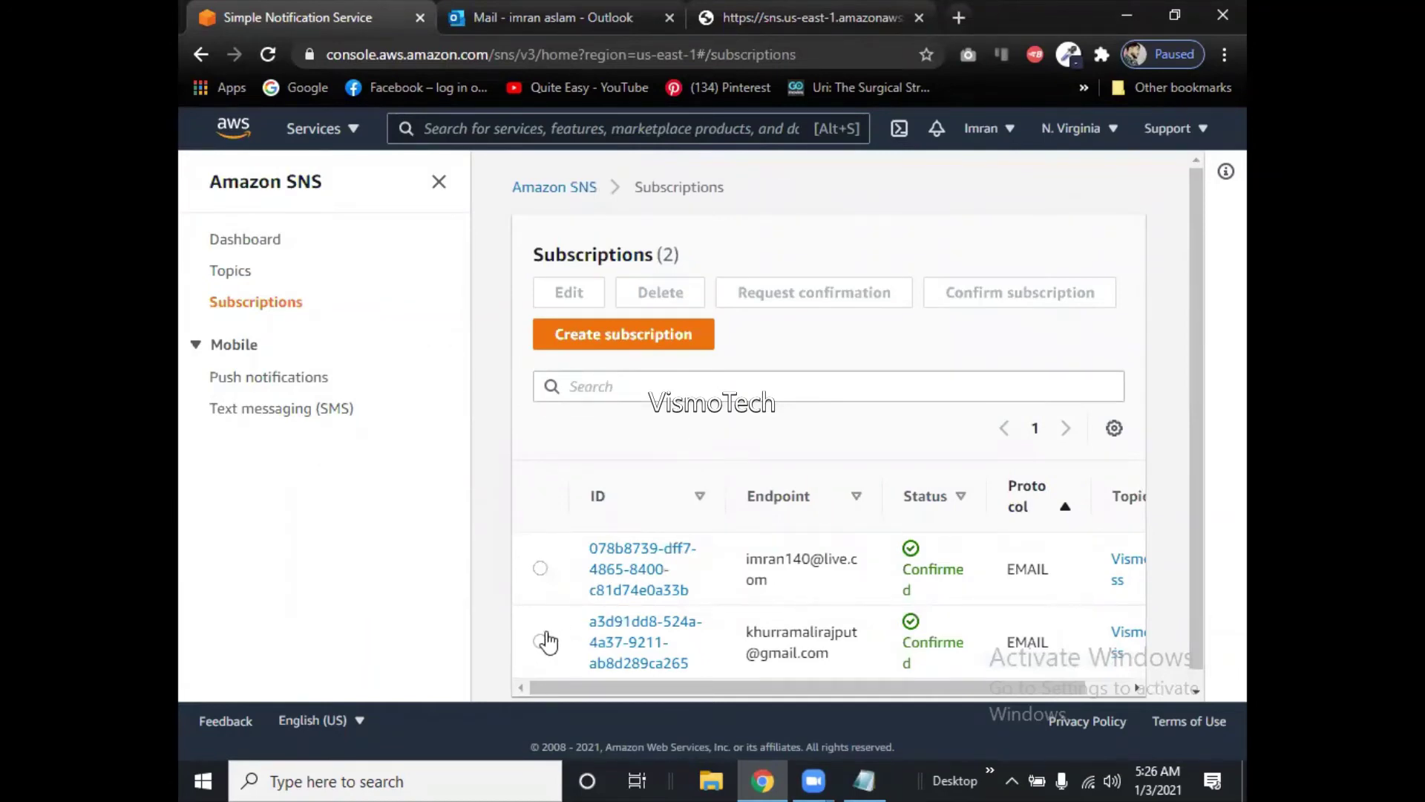
click(238, 273)
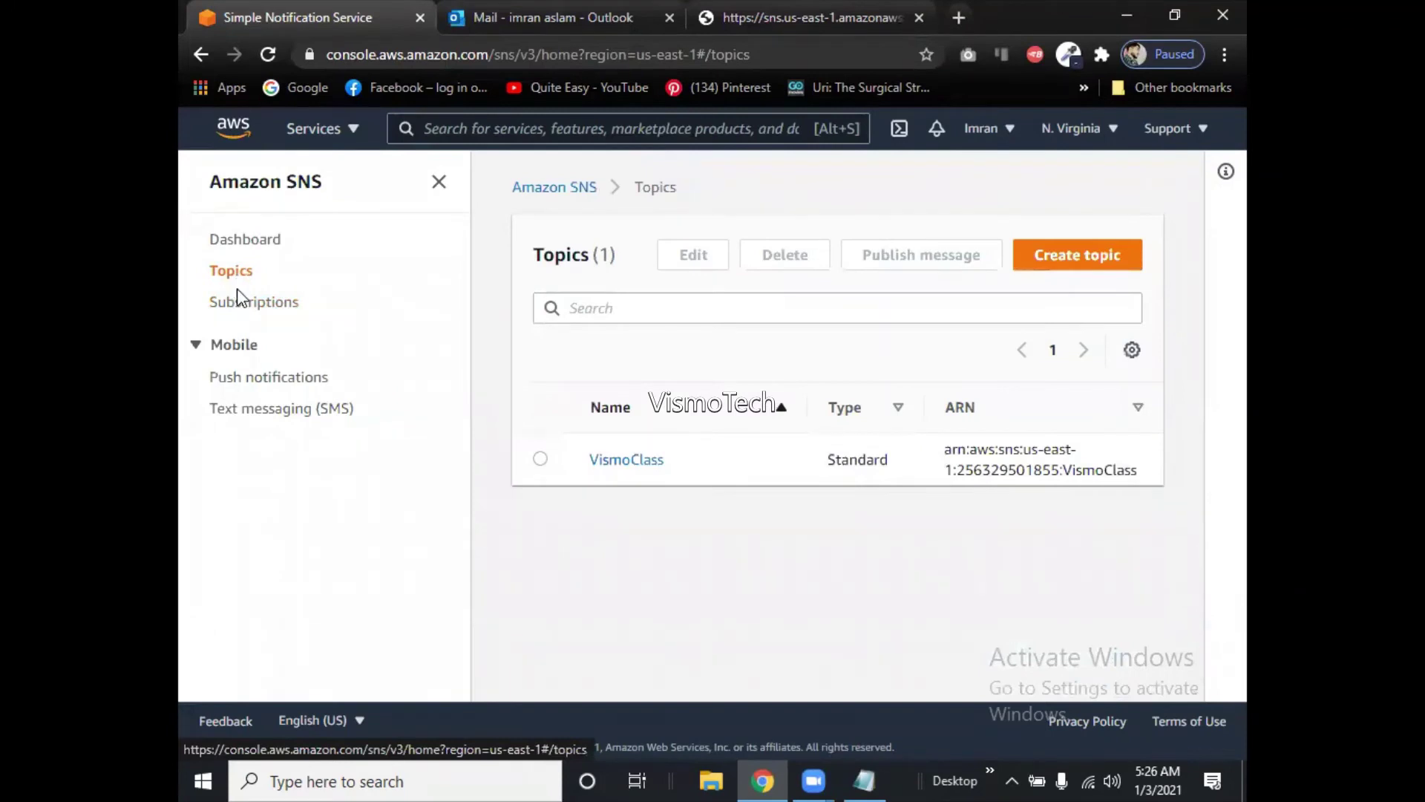
click(239, 305)
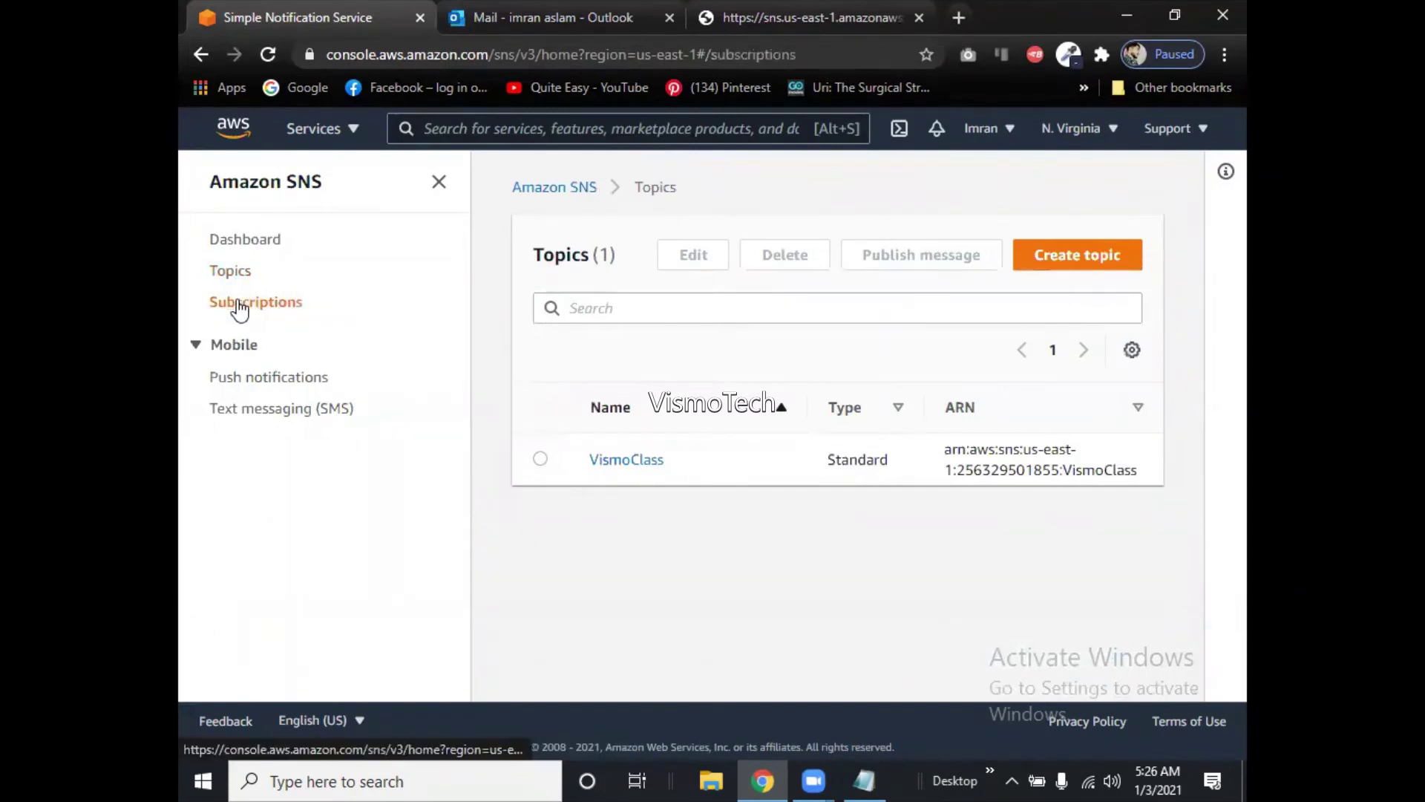
click(257, 381)
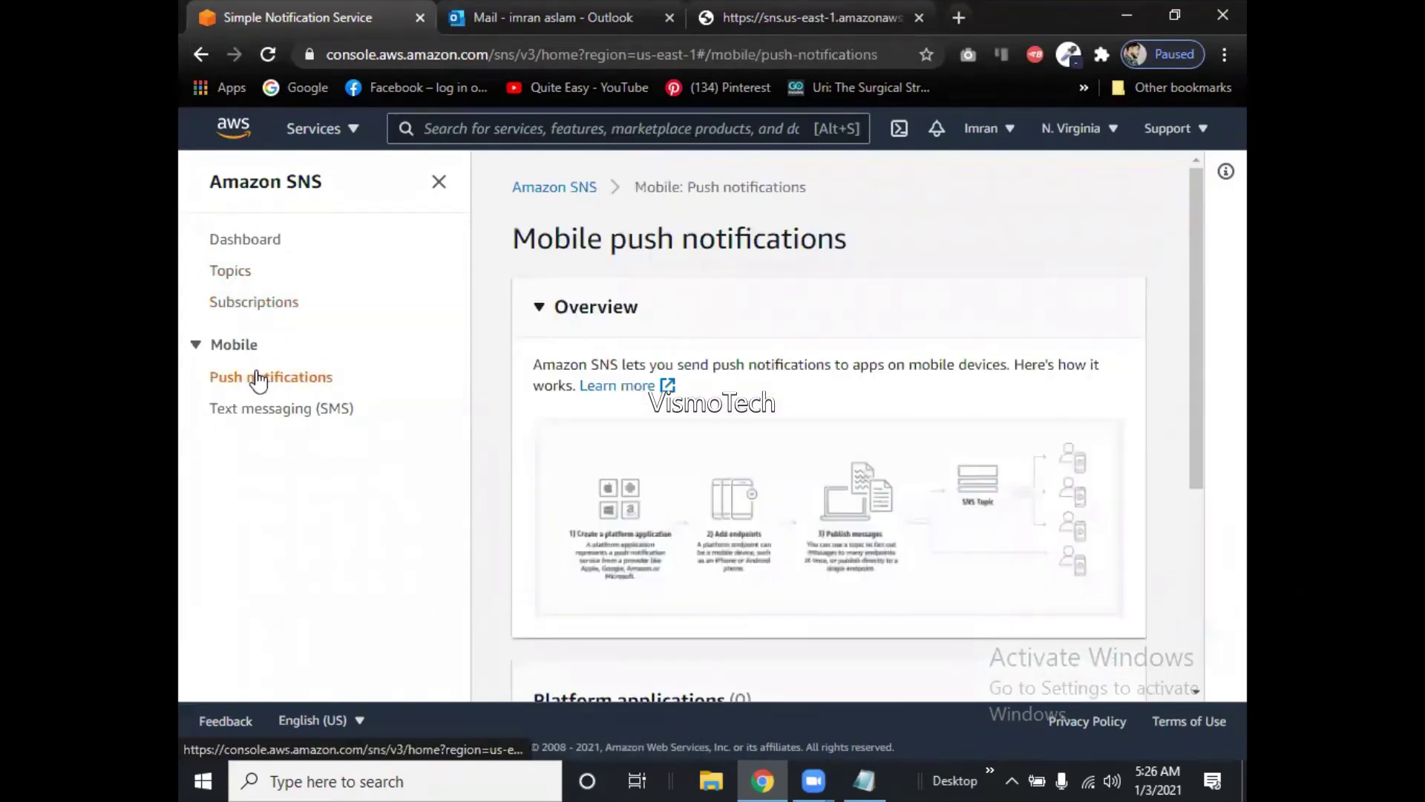
mouse_move(1199, 371)
mouse_down()
mouse_move(1194, 565)
mouse_move(1192, 349)
mouse_up()
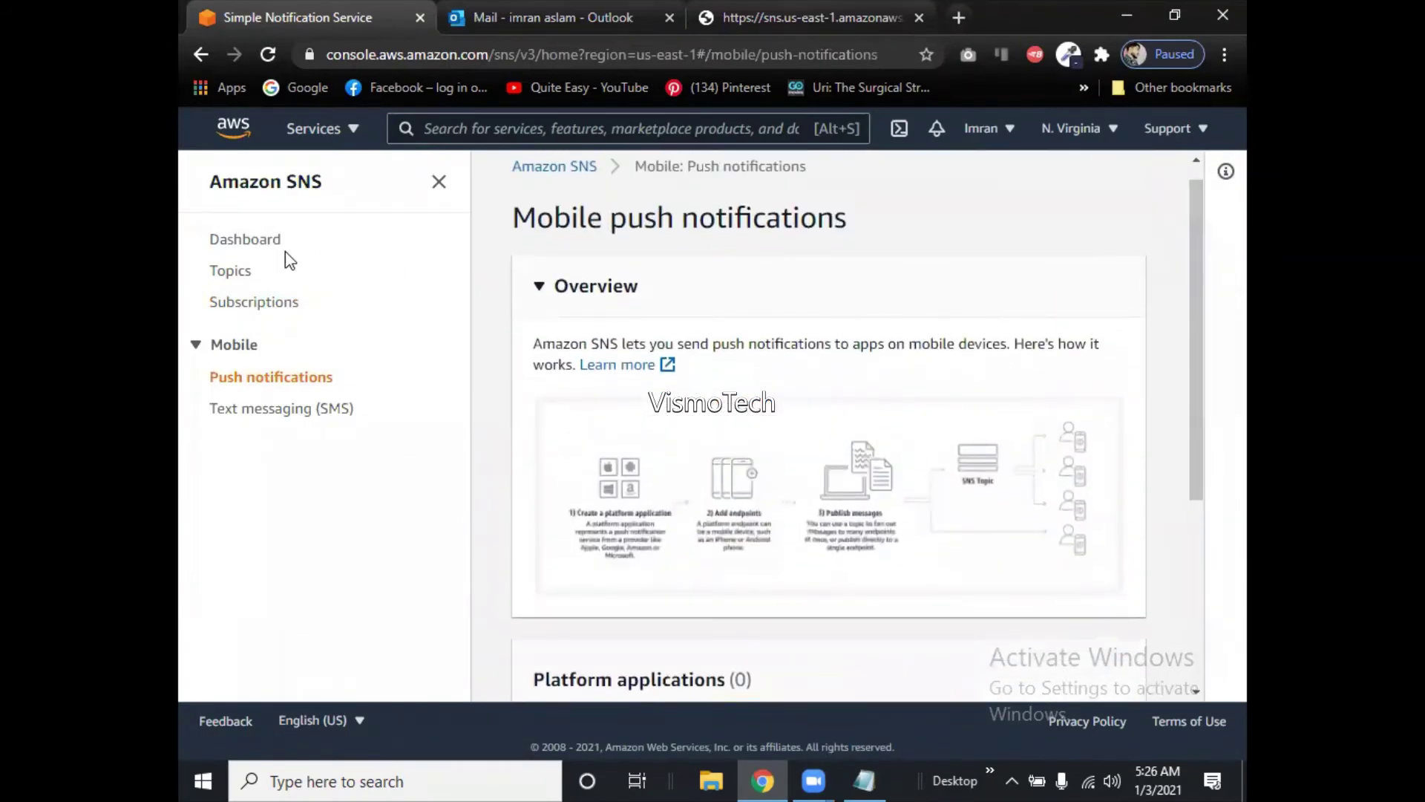
click(265, 243)
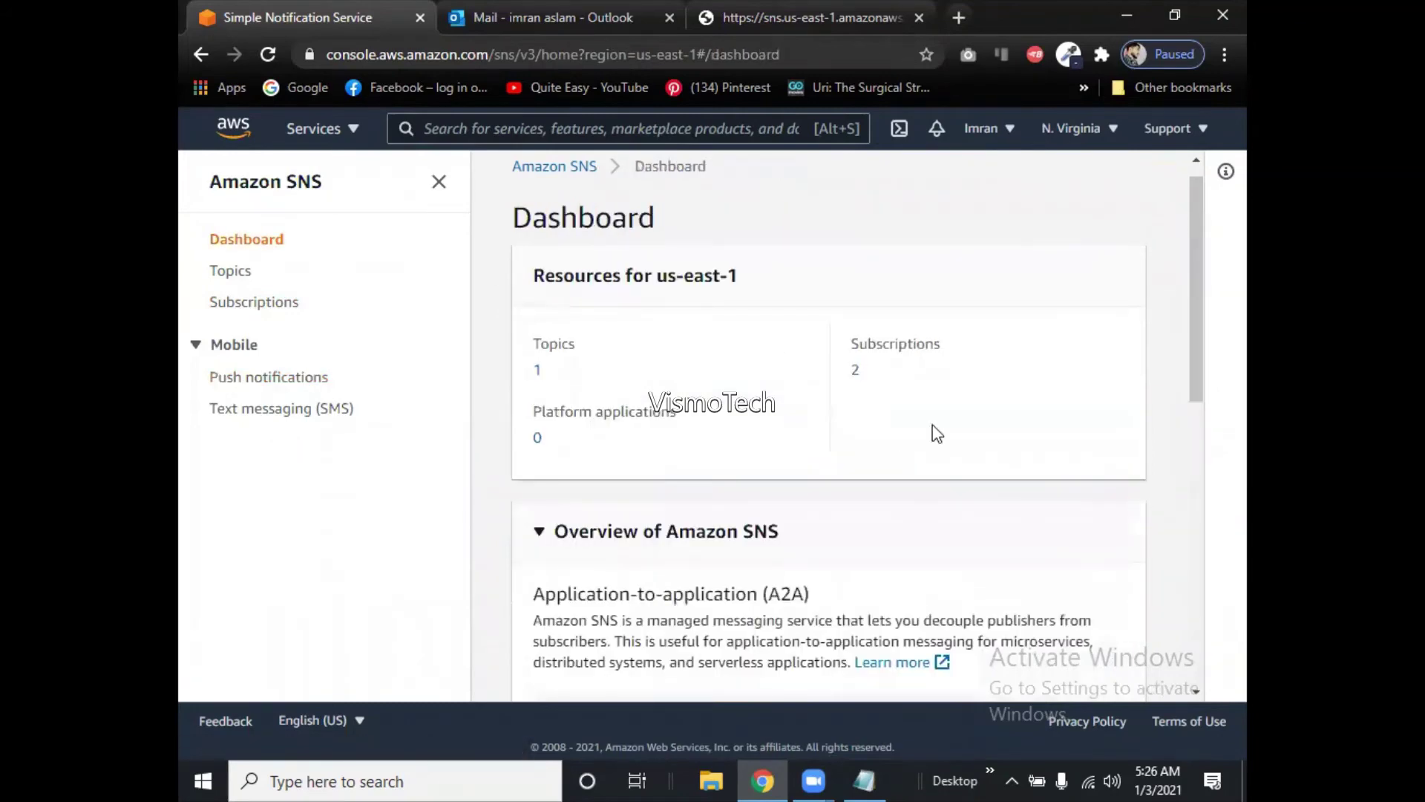
drag(1195, 378, 1215, 353)
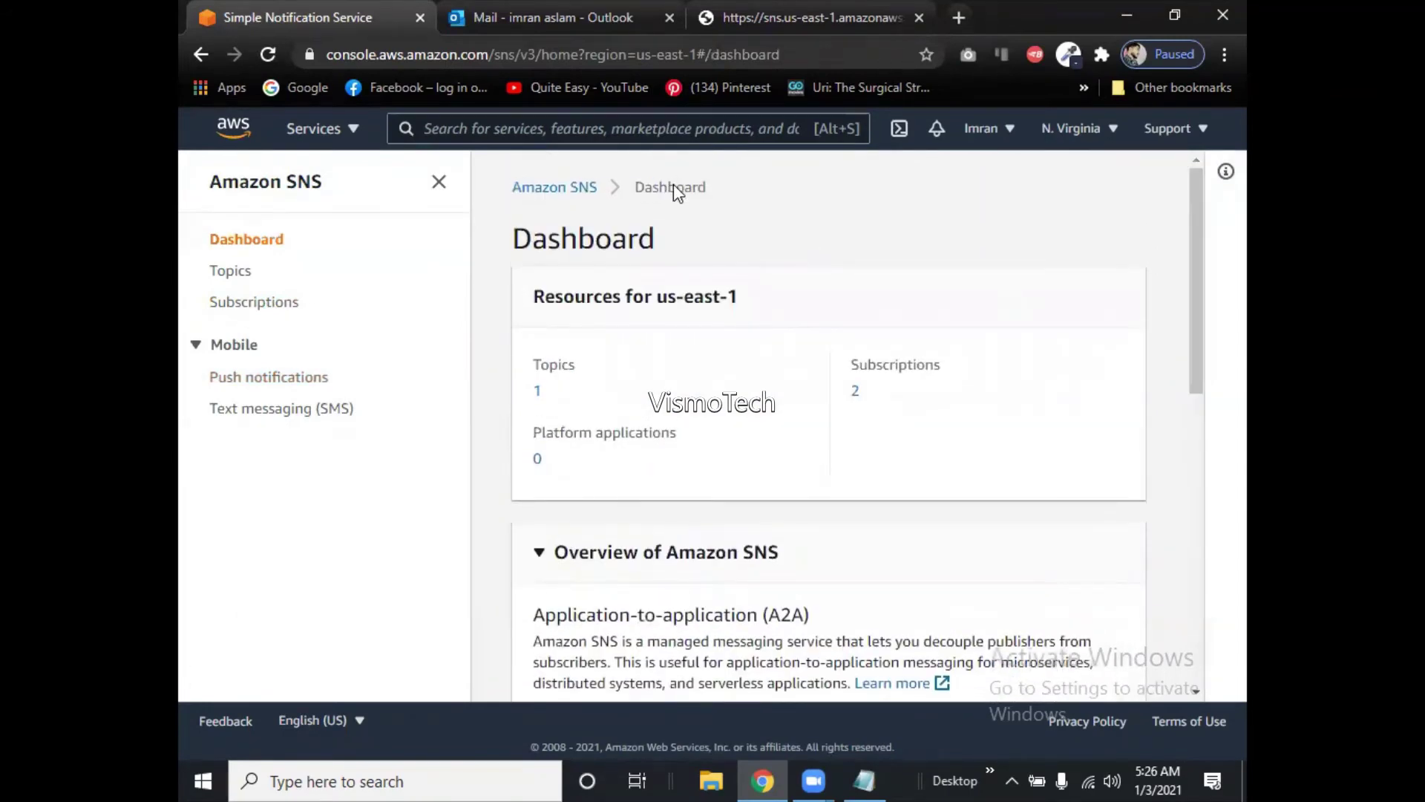
click(294, 309)
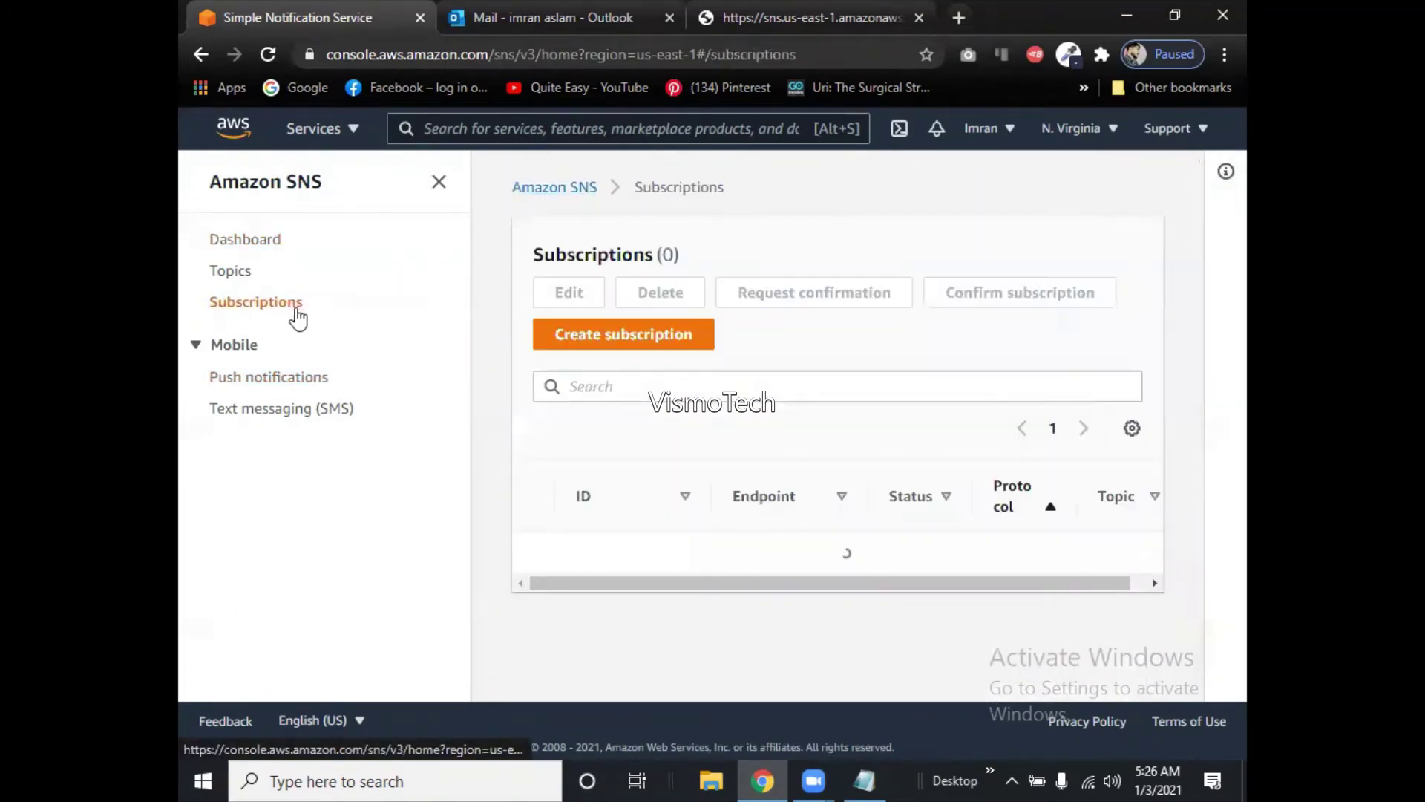
Open the first confirmed VismoClass subscription's Edit page and cancel without saving.
click(540, 569)
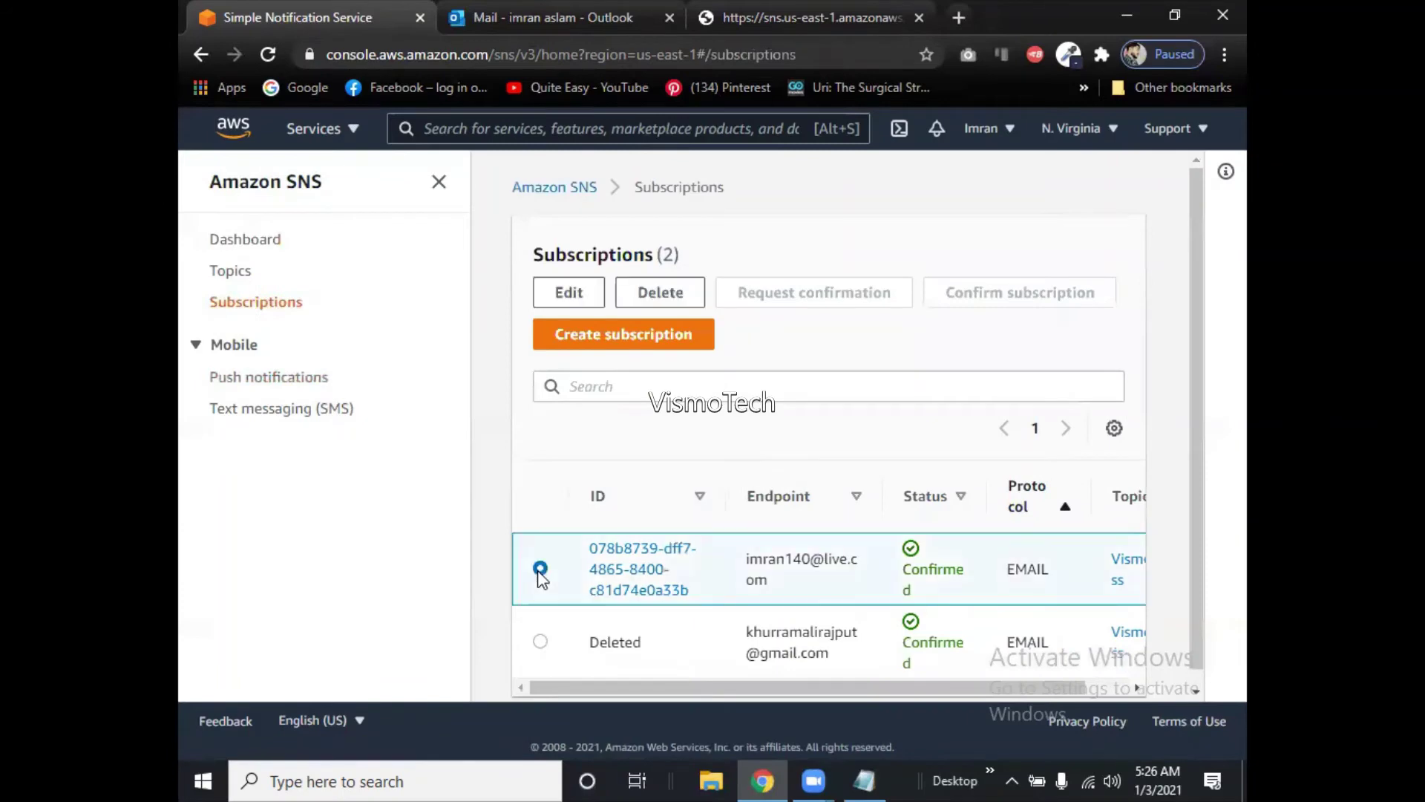
click(561, 292)
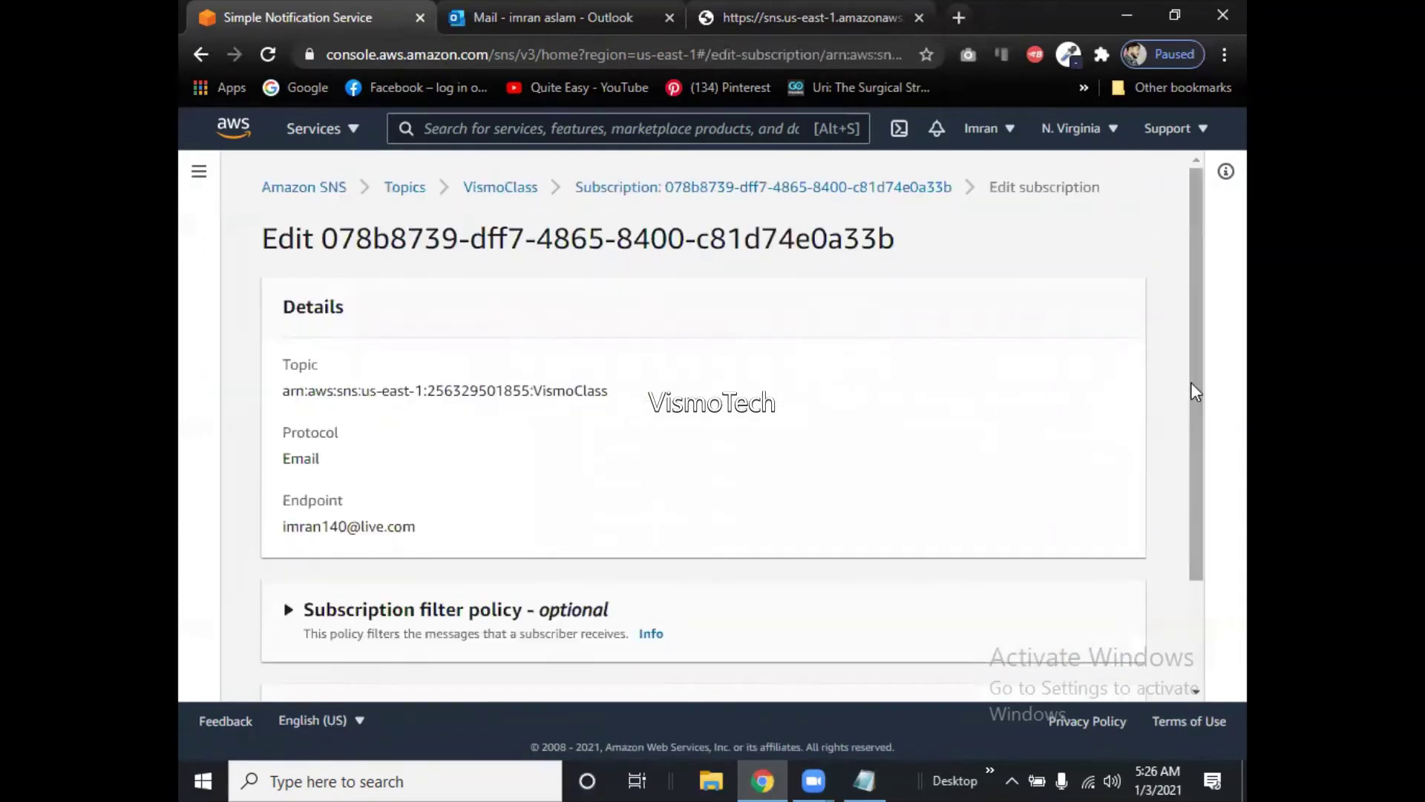
scroll(1193, 391, down, 2)
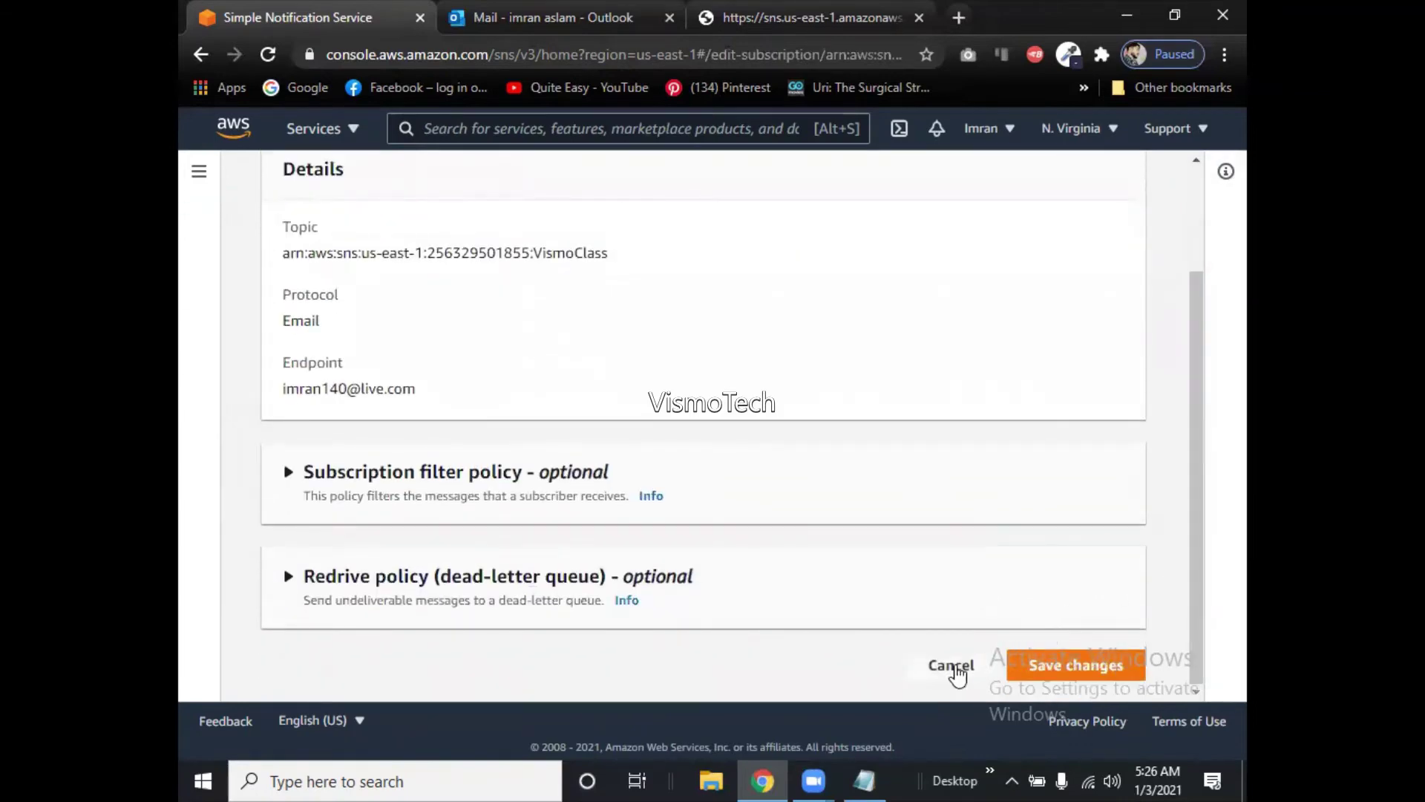
click(953, 666)
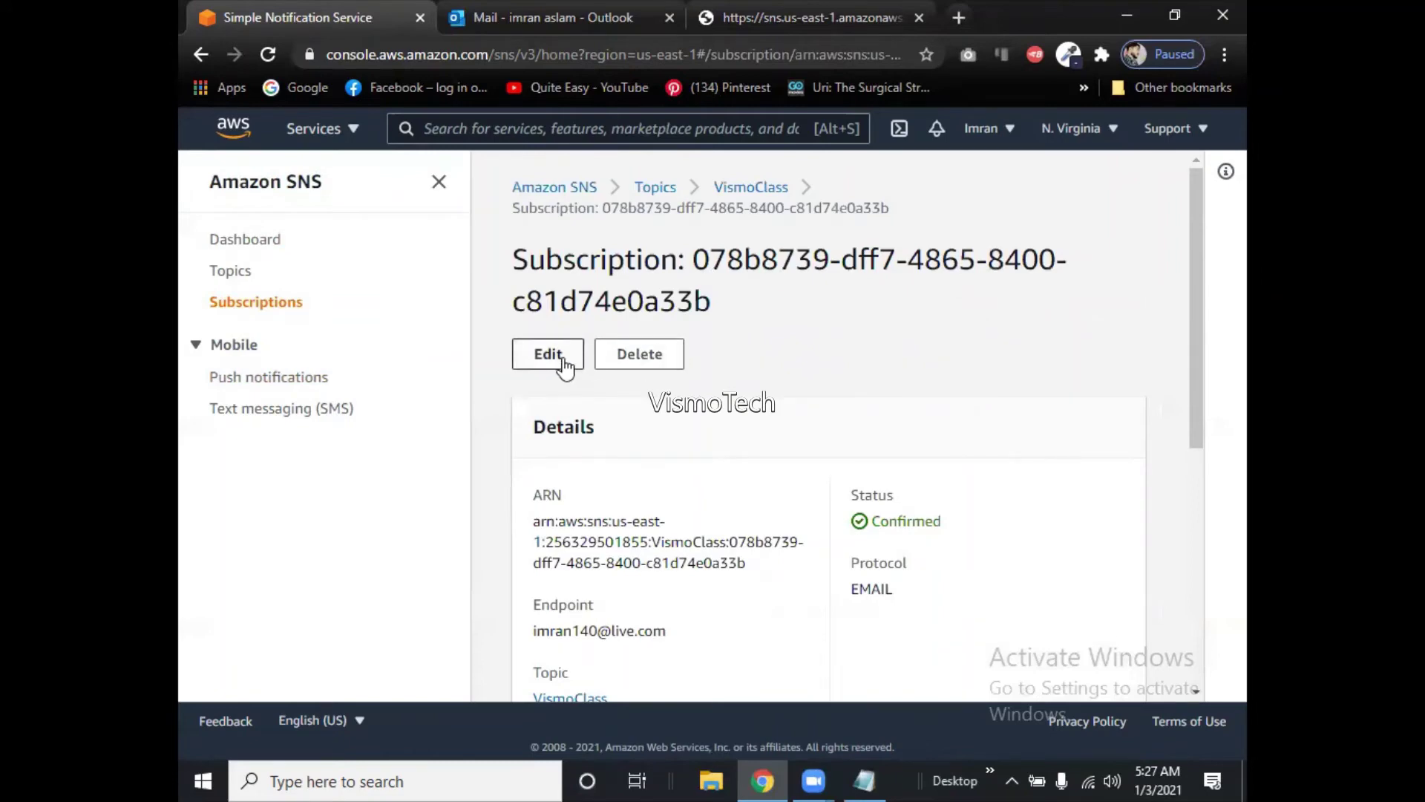
Reopen the subscription's Edit page, scroll through its settings, and cancel again.
click(563, 358)
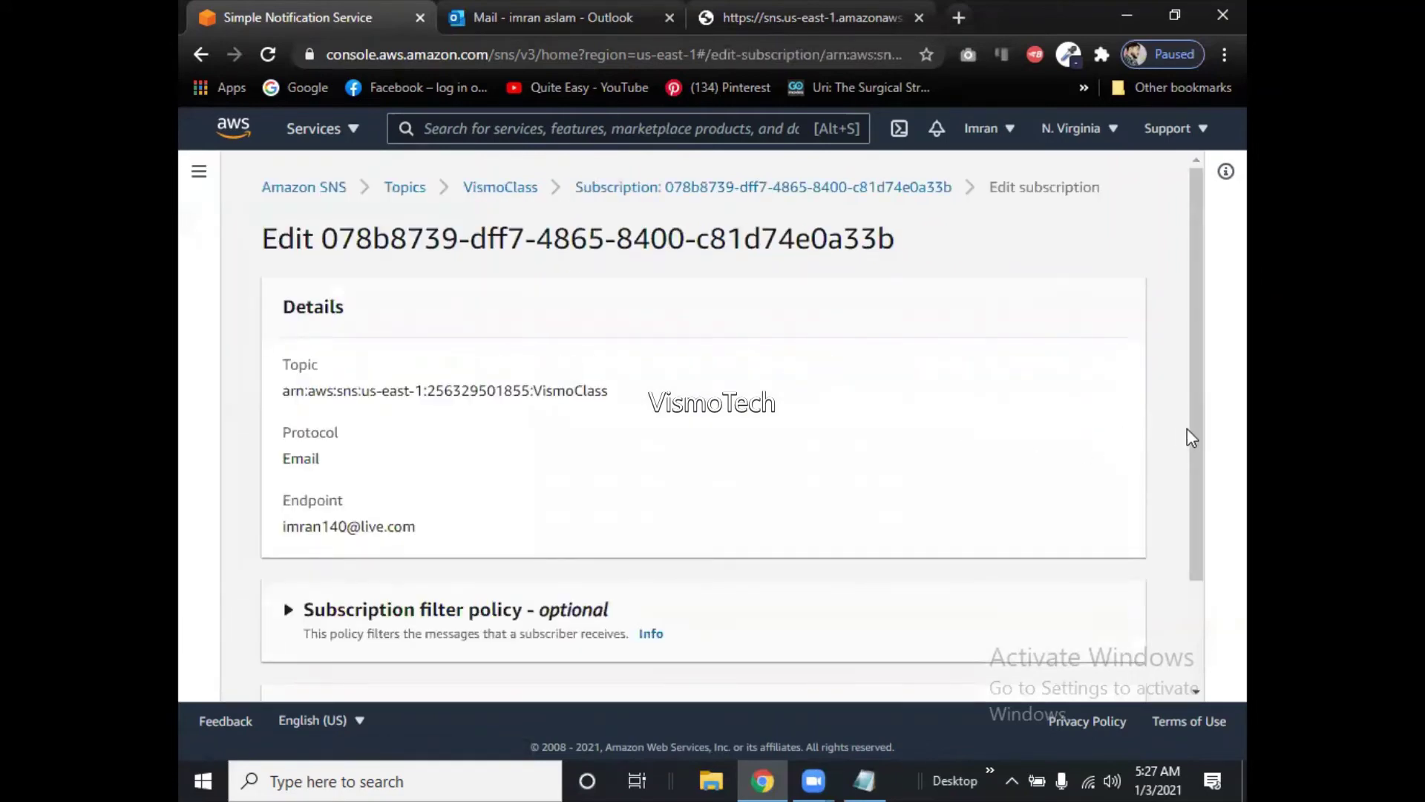
drag(1197, 442, 1195, 389)
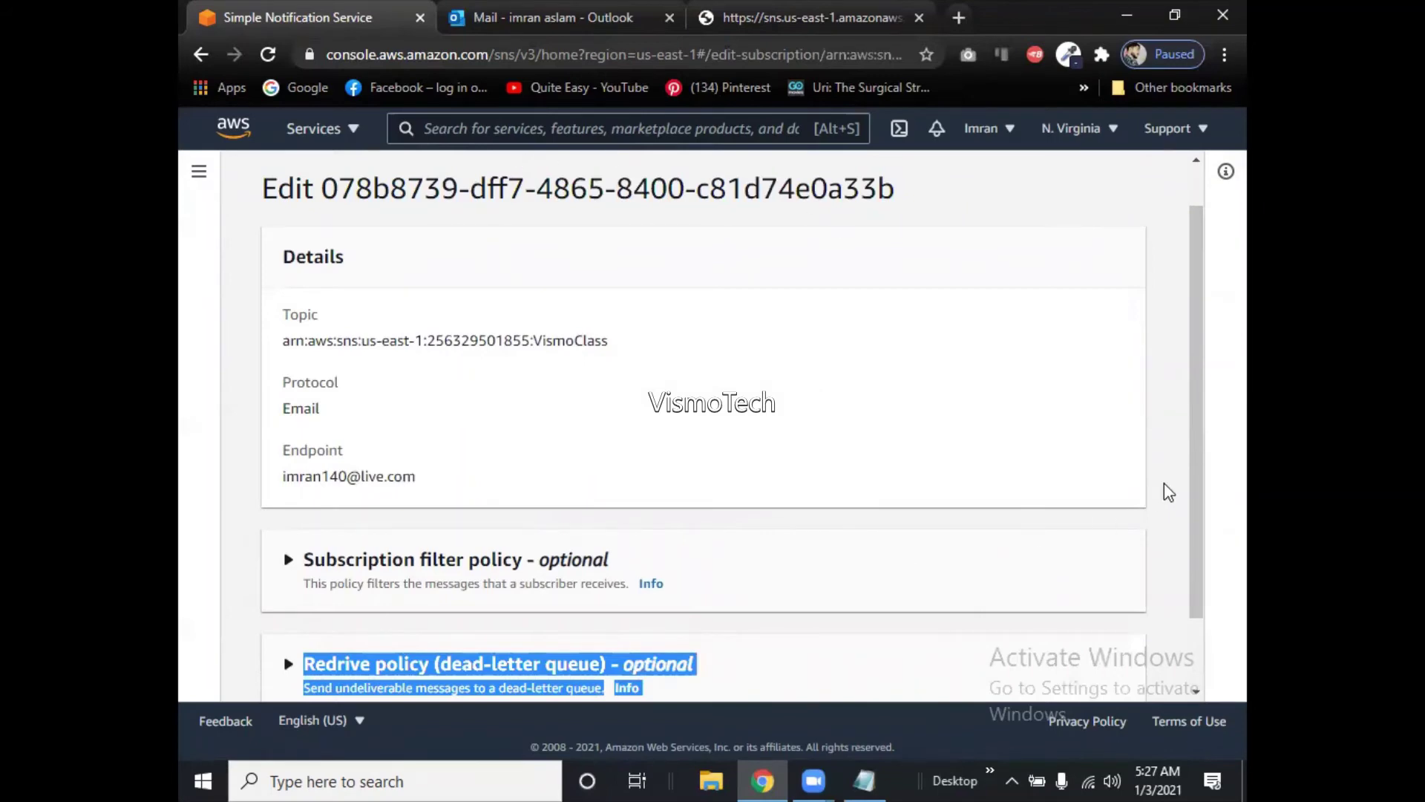
drag(1209, 547, 1208, 626)
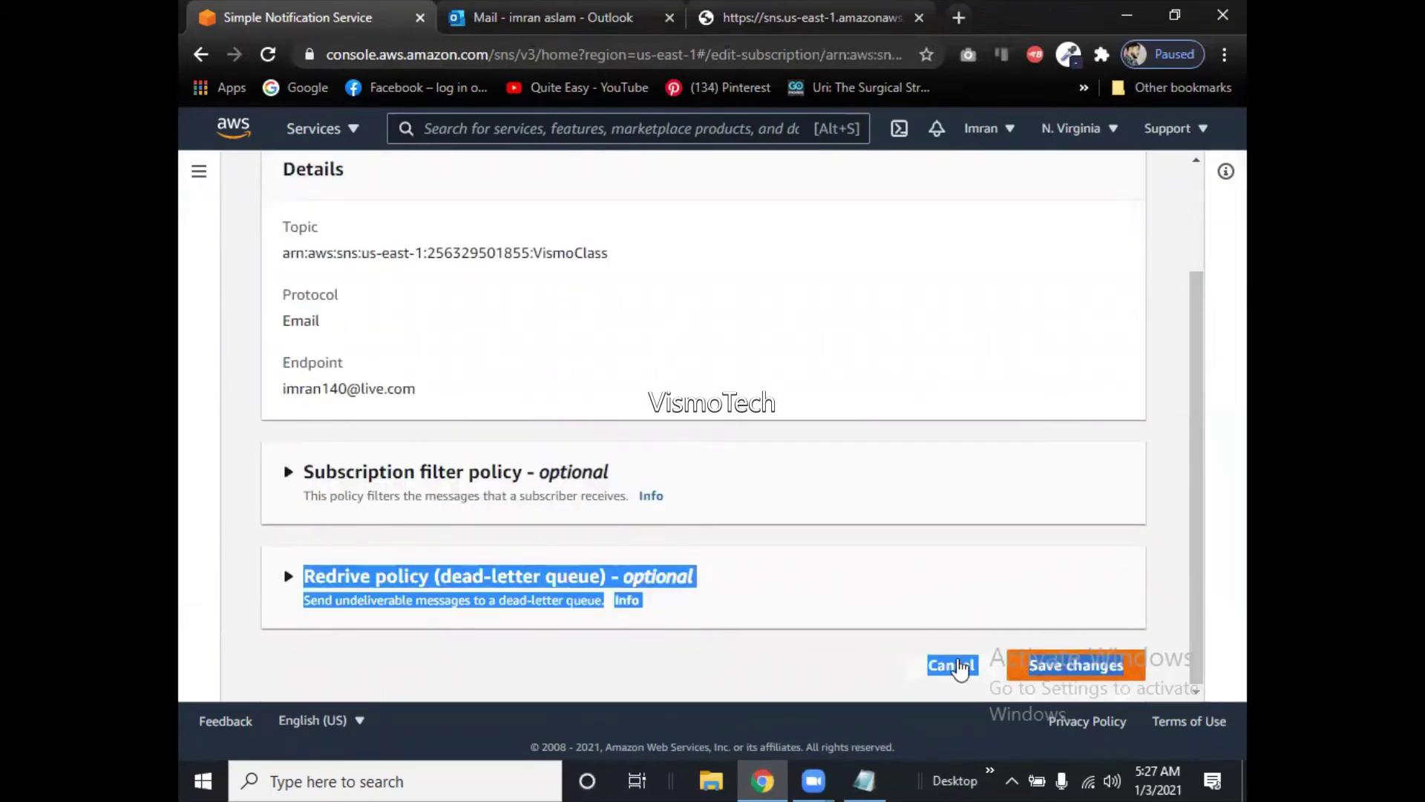
click(963, 665)
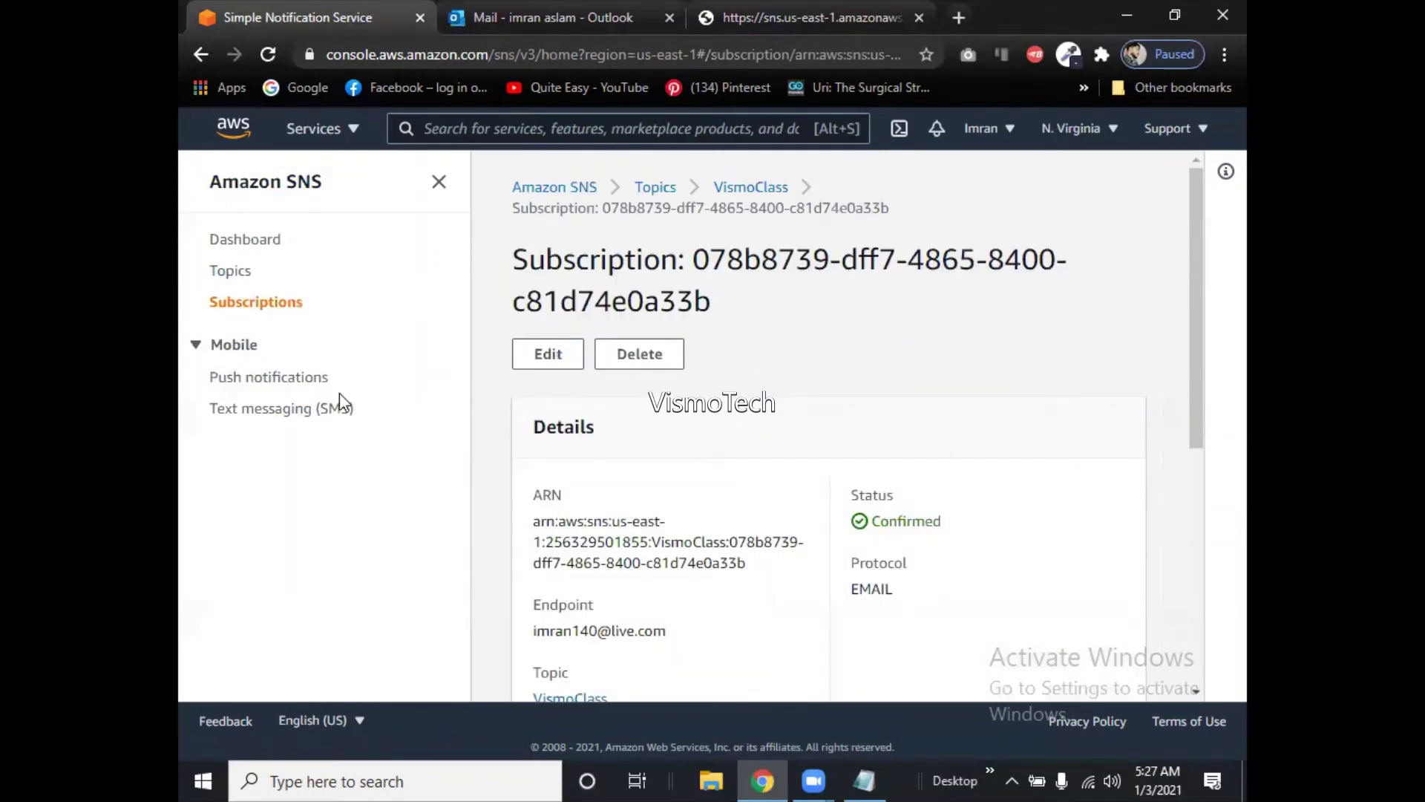
Look over the SMS text messaging and Mobile push notifications pages.
click(332, 410)
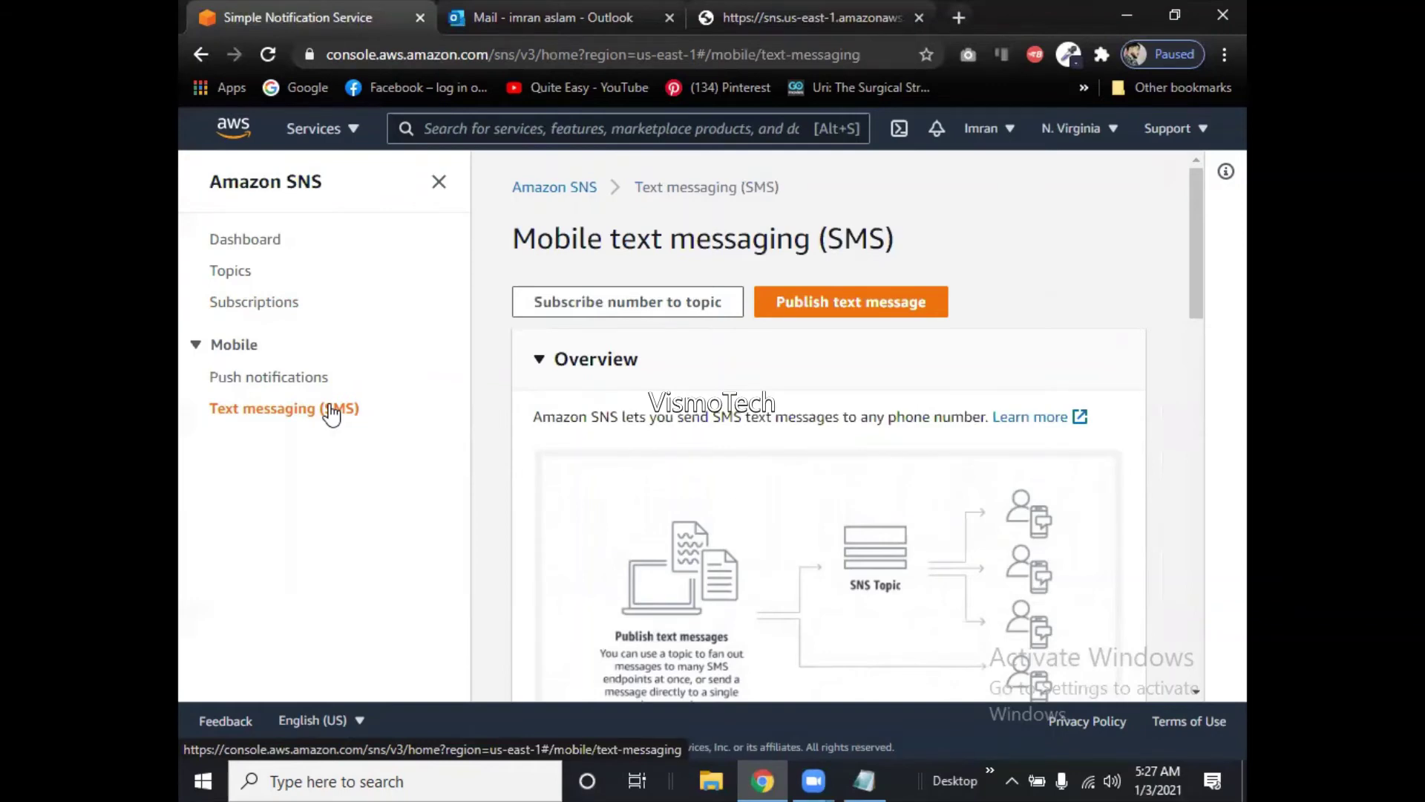
click(301, 382)
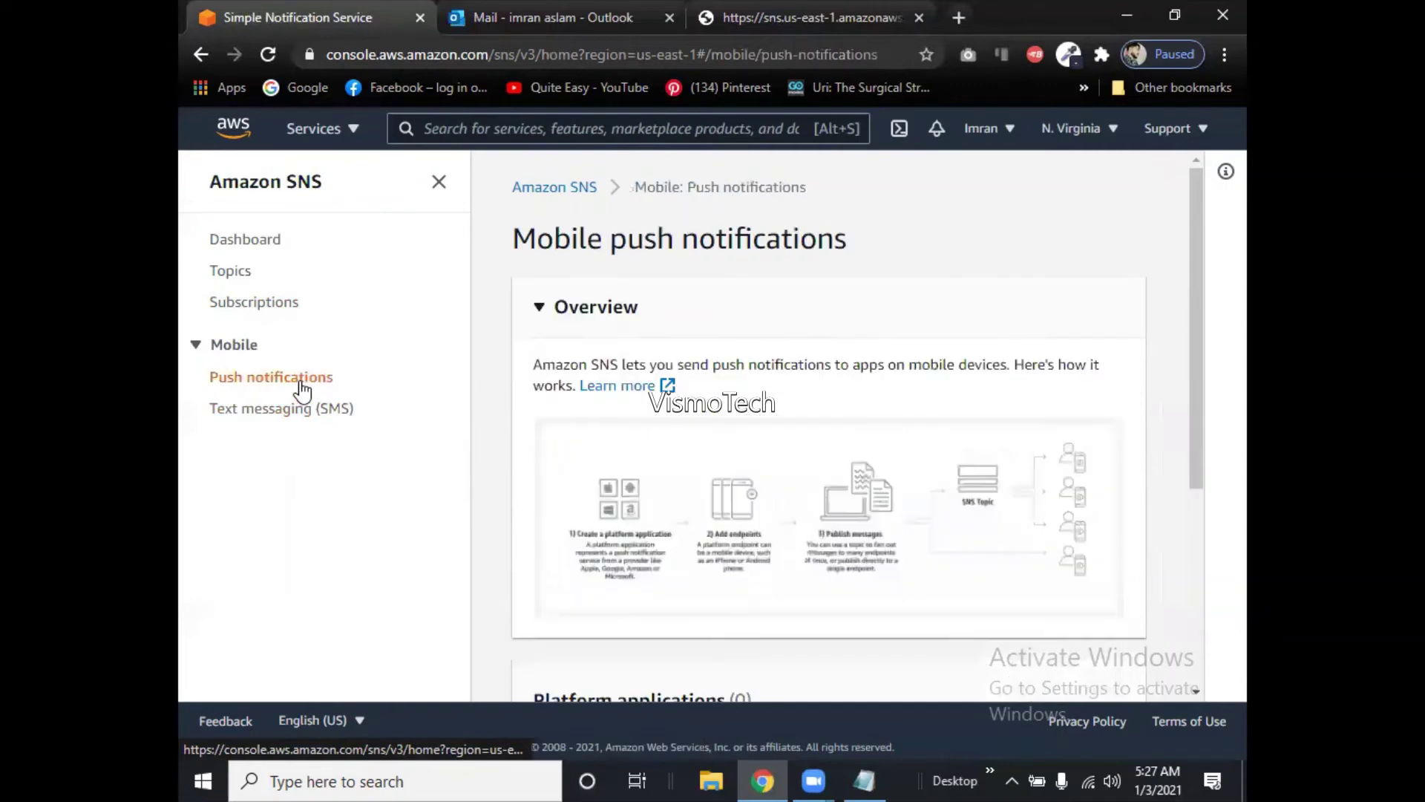
drag(1200, 485, 1210, 655)
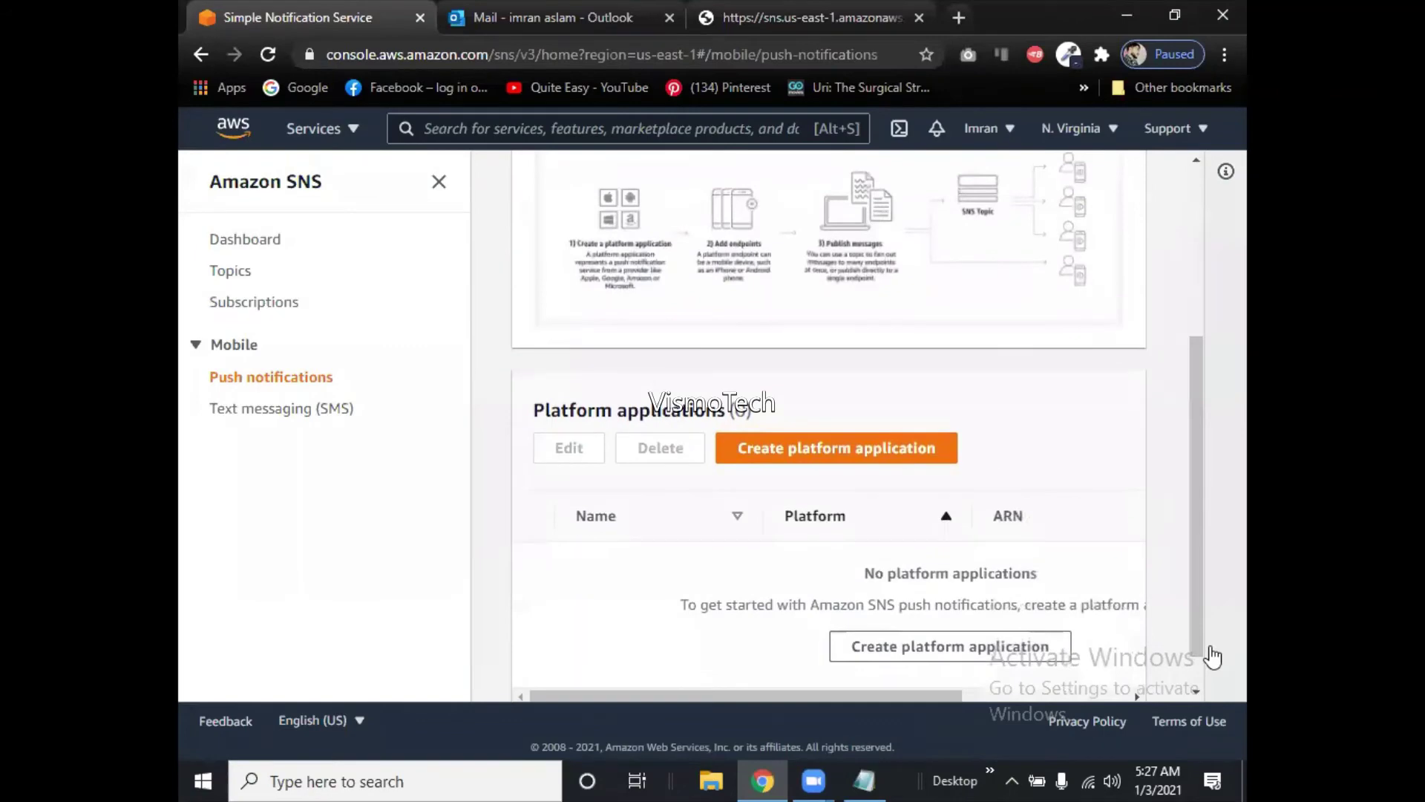
Open the Create platform application form, view the platform options, and cancel it.
click(891, 454)
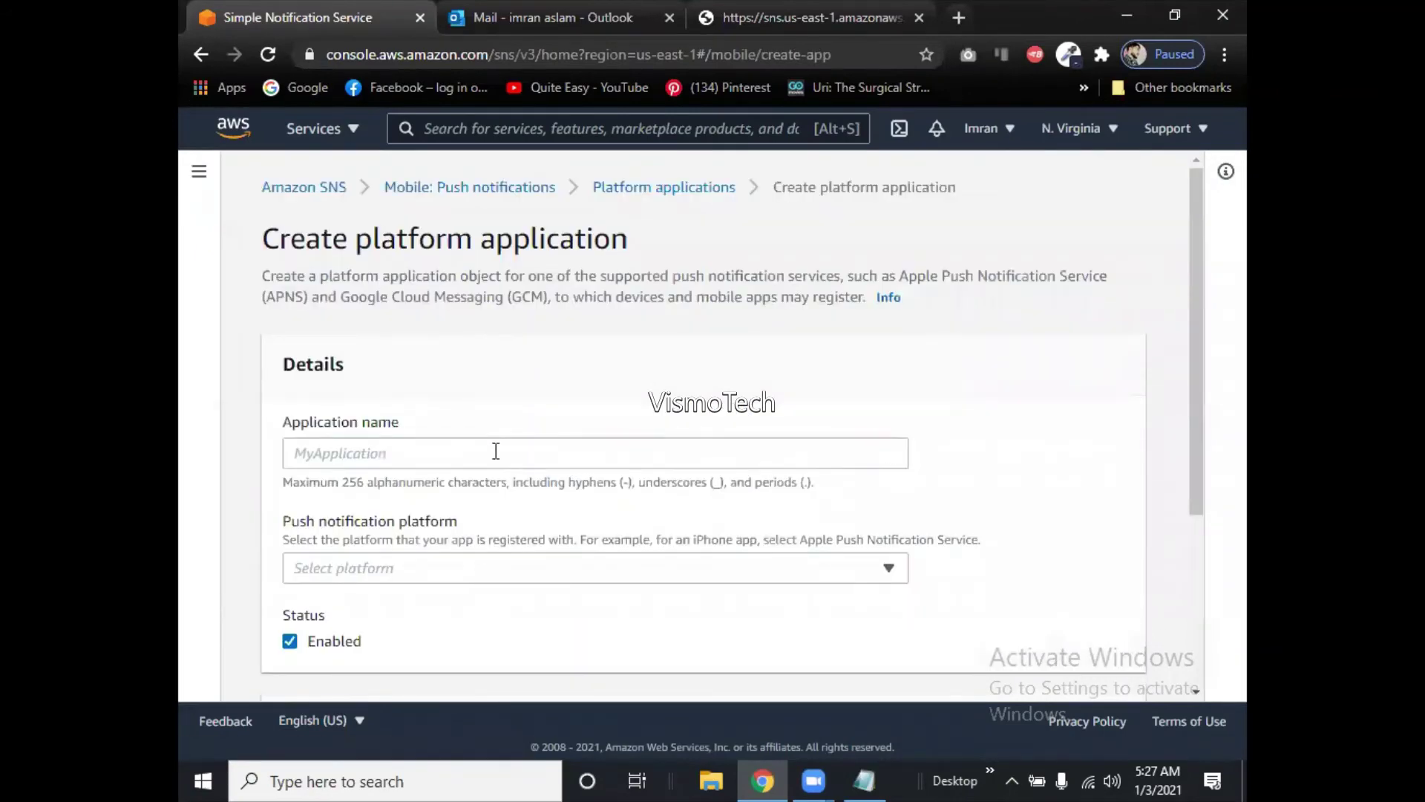
click(496, 453)
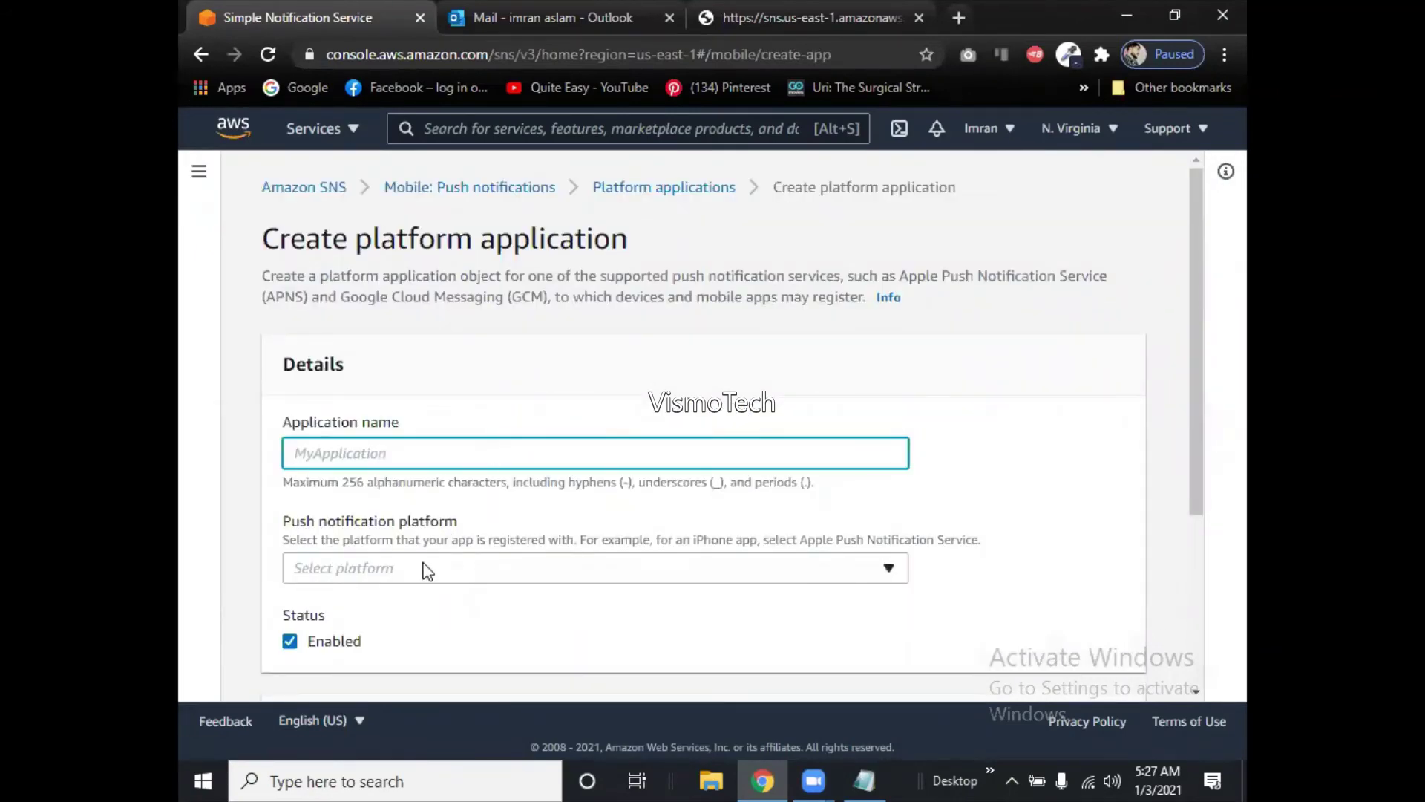
click(424, 567)
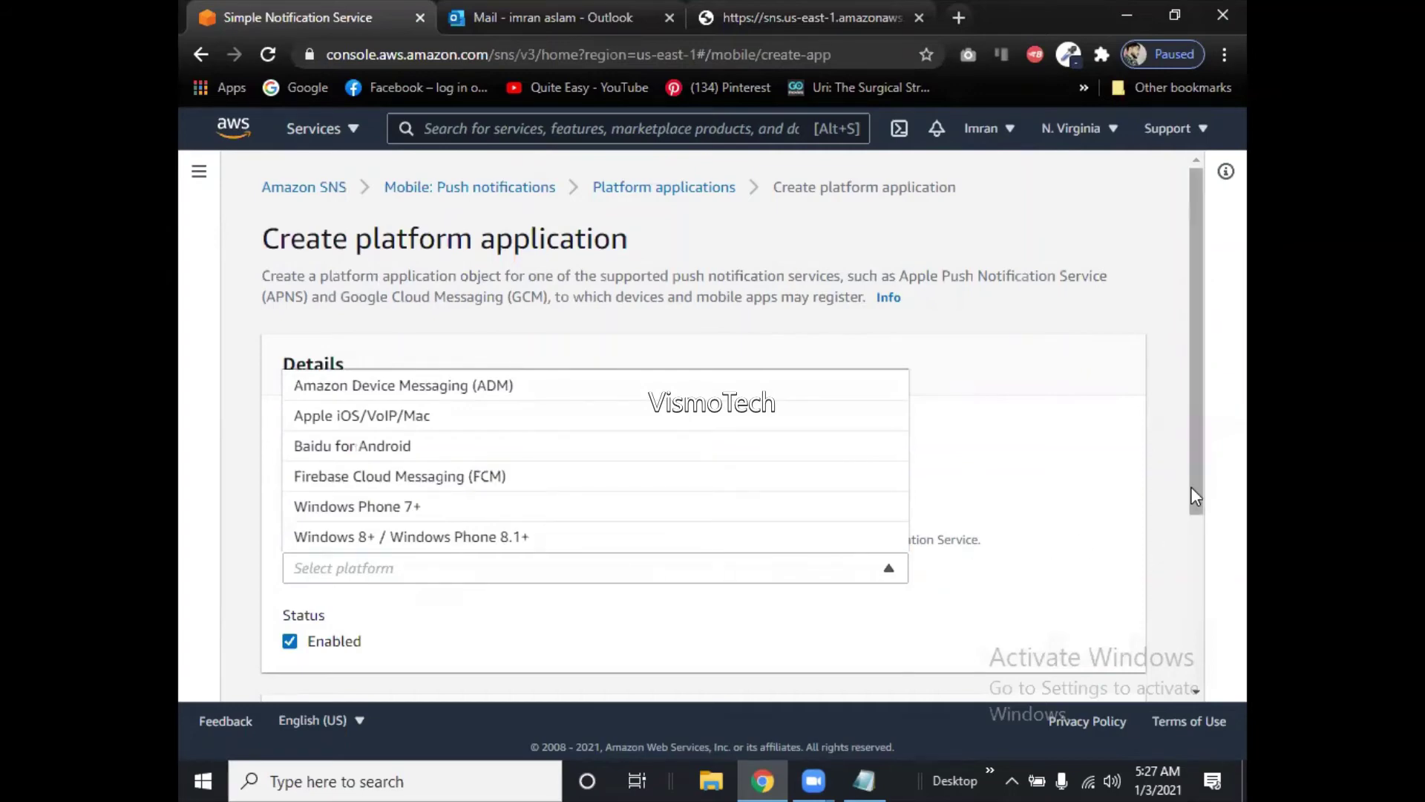
drag(1195, 495, 1182, 658)
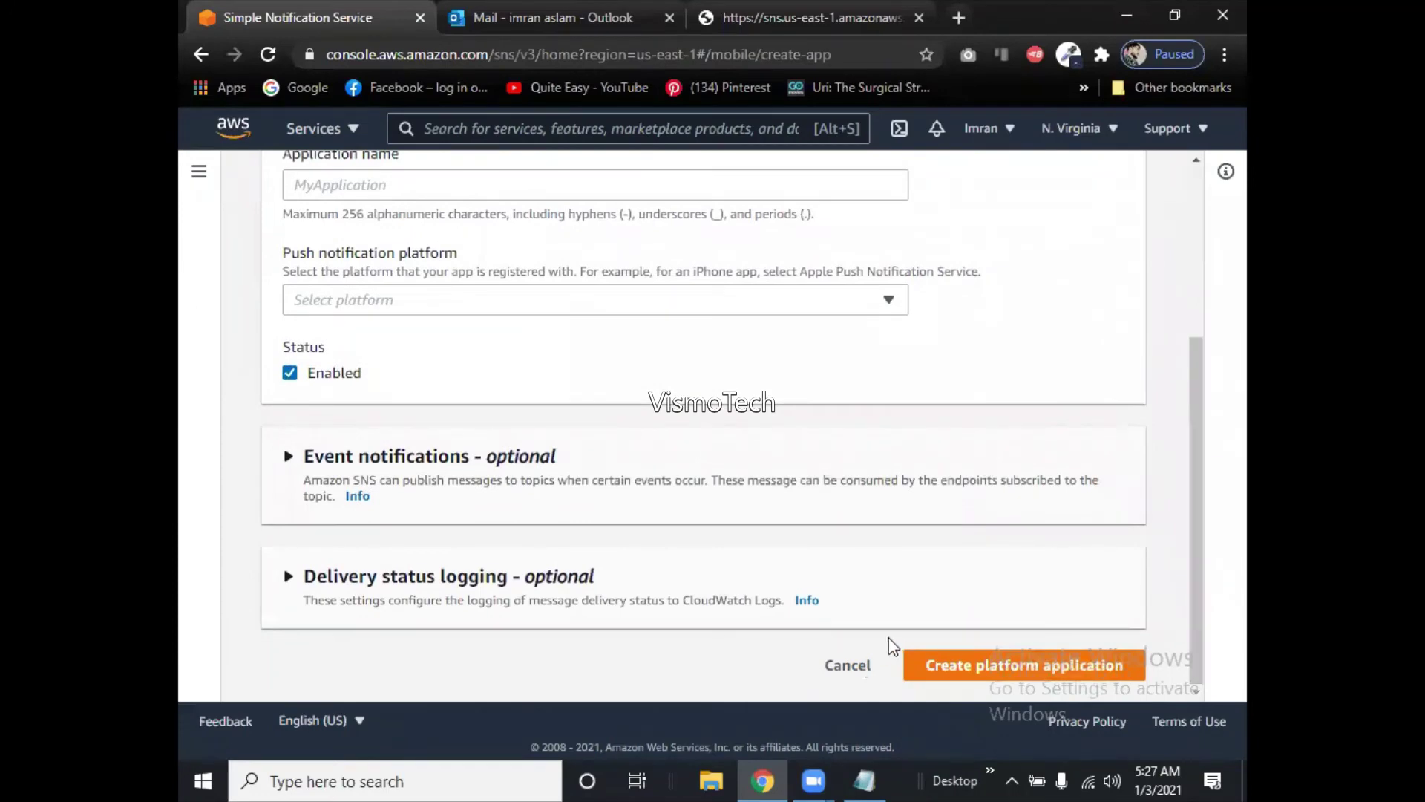
click(850, 663)
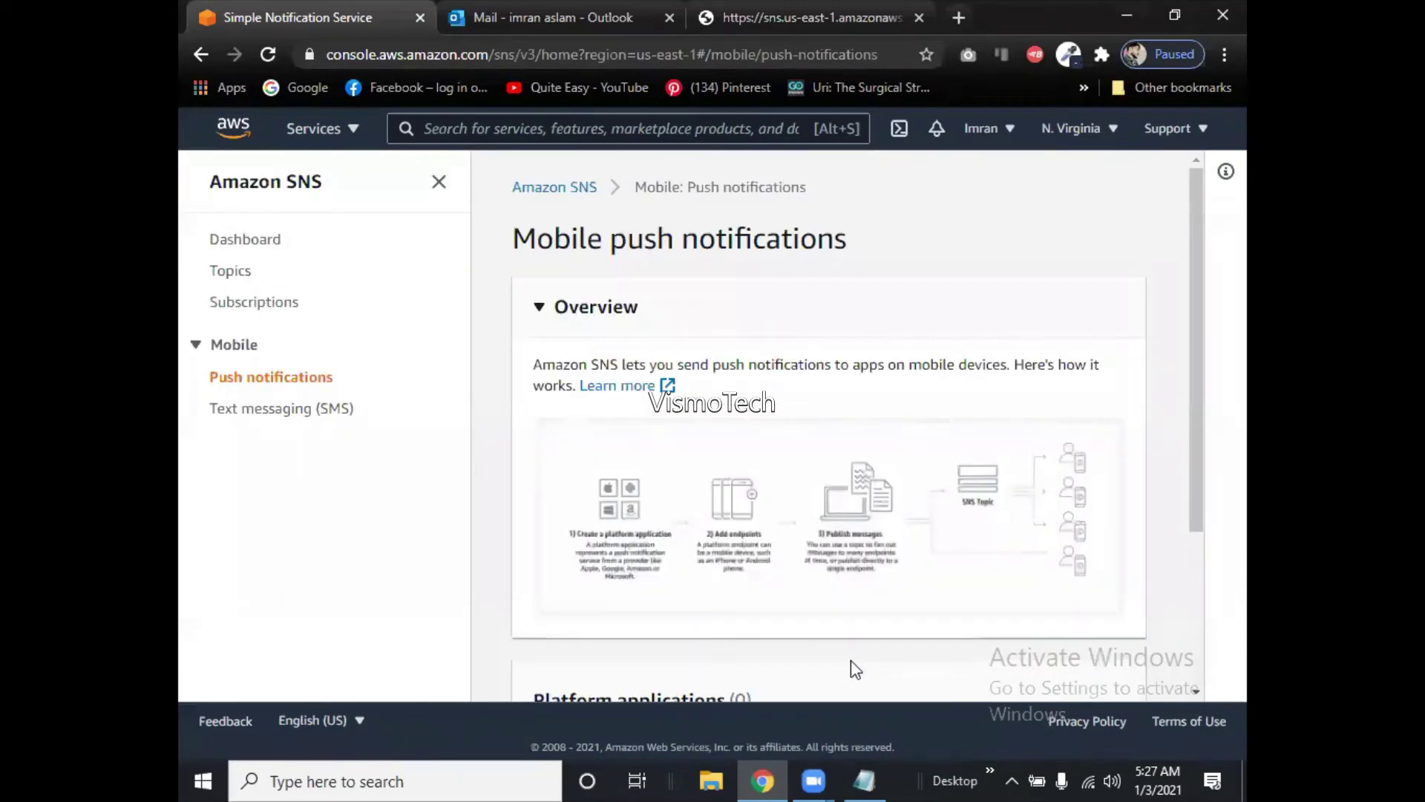
Go to Topics, select VismoClass, and open its Publish message page.
click(277, 304)
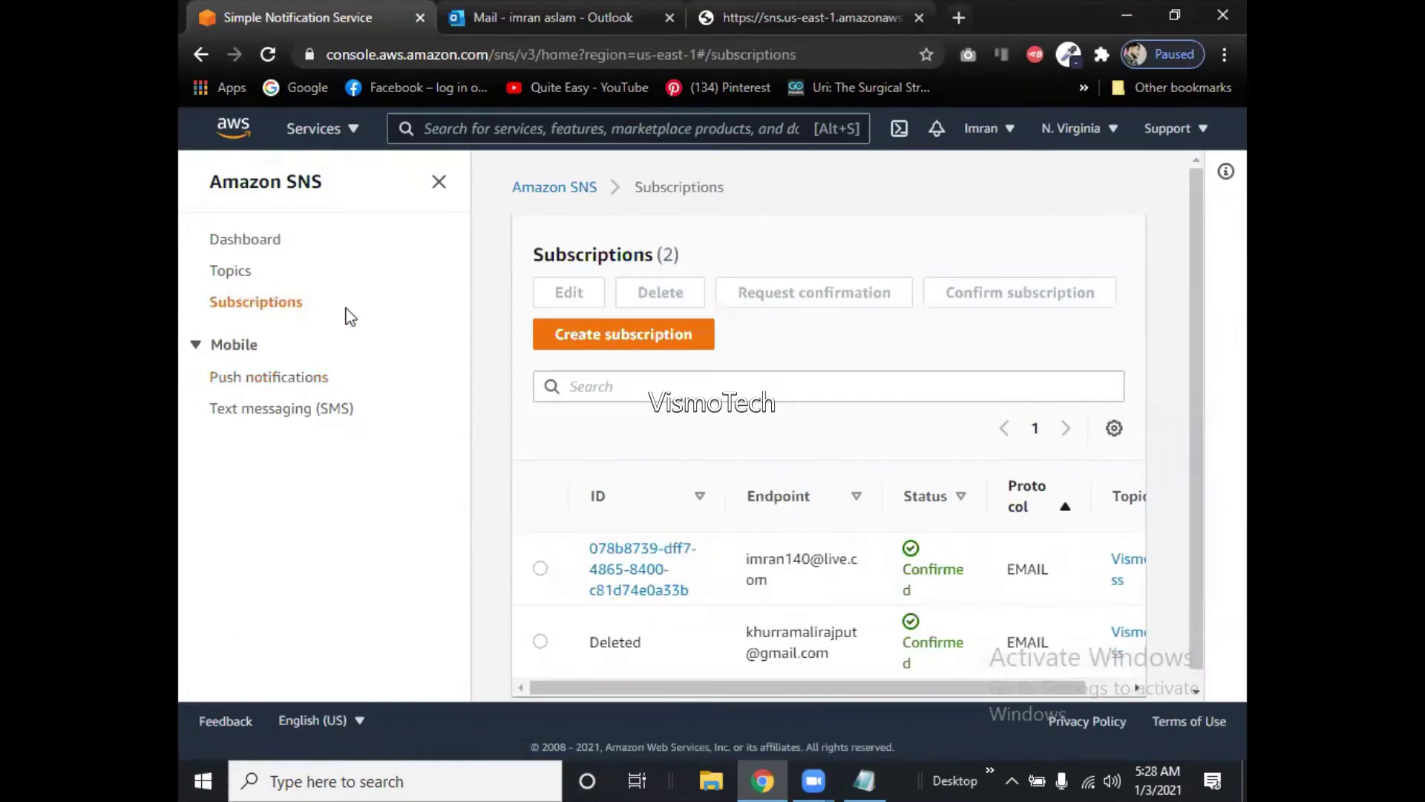
click(249, 277)
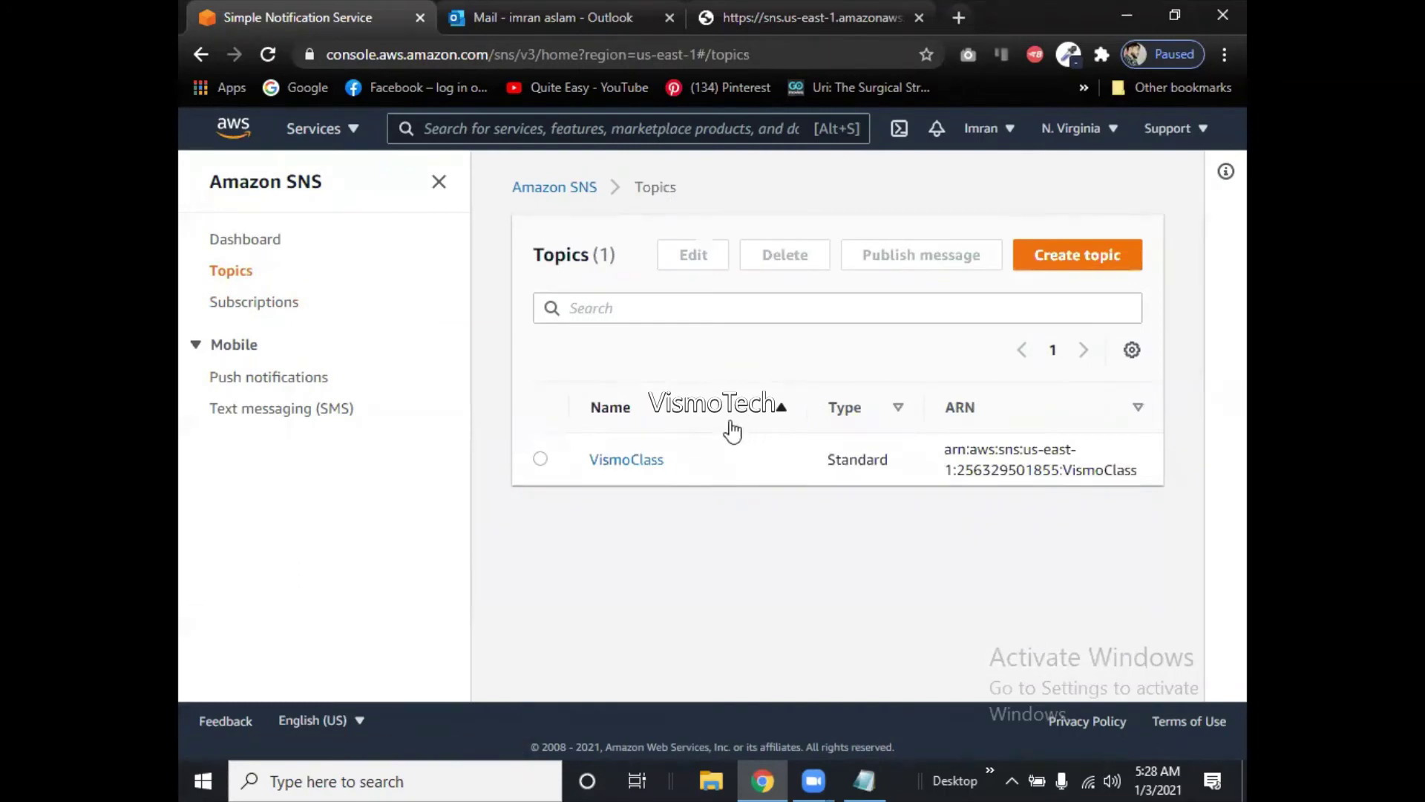
click(539, 460)
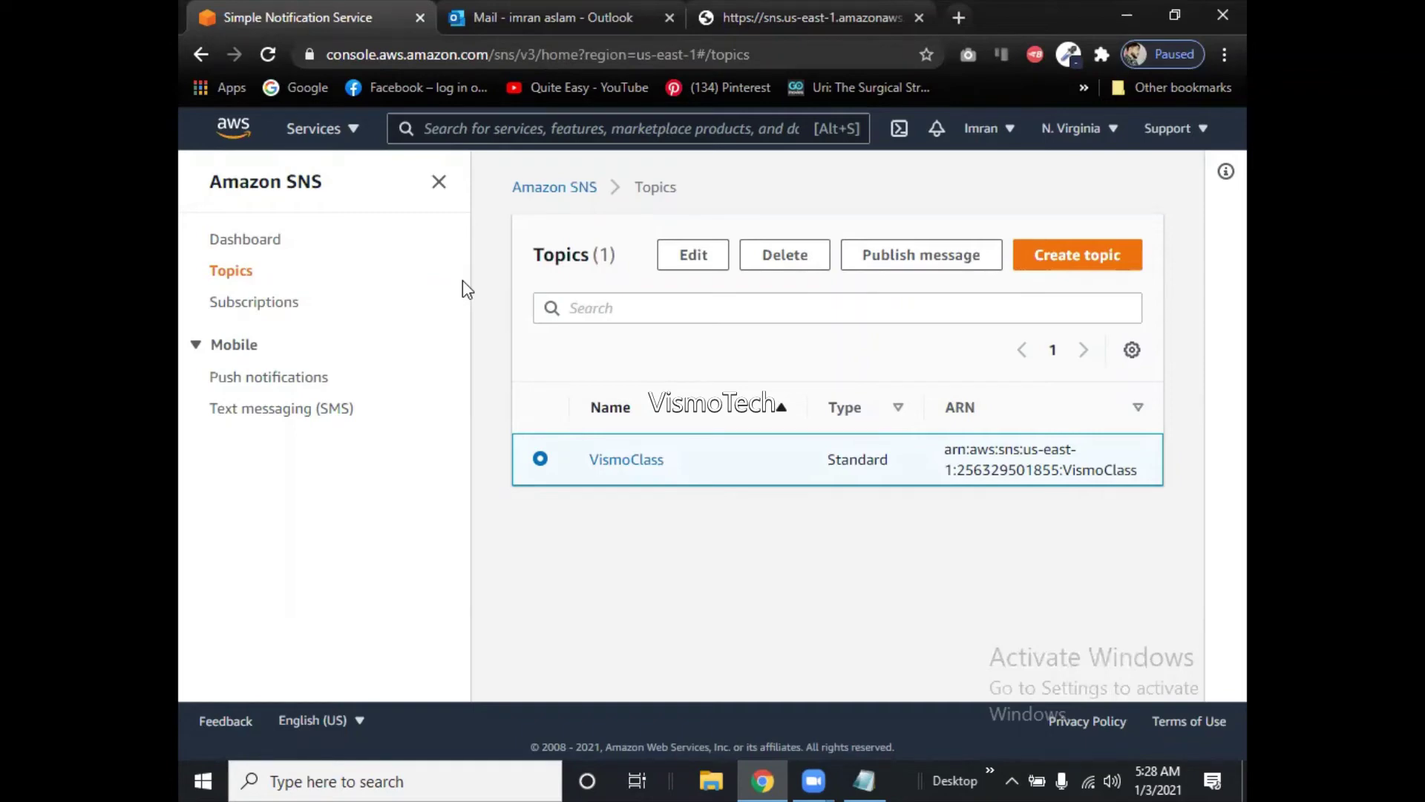
click(875, 254)
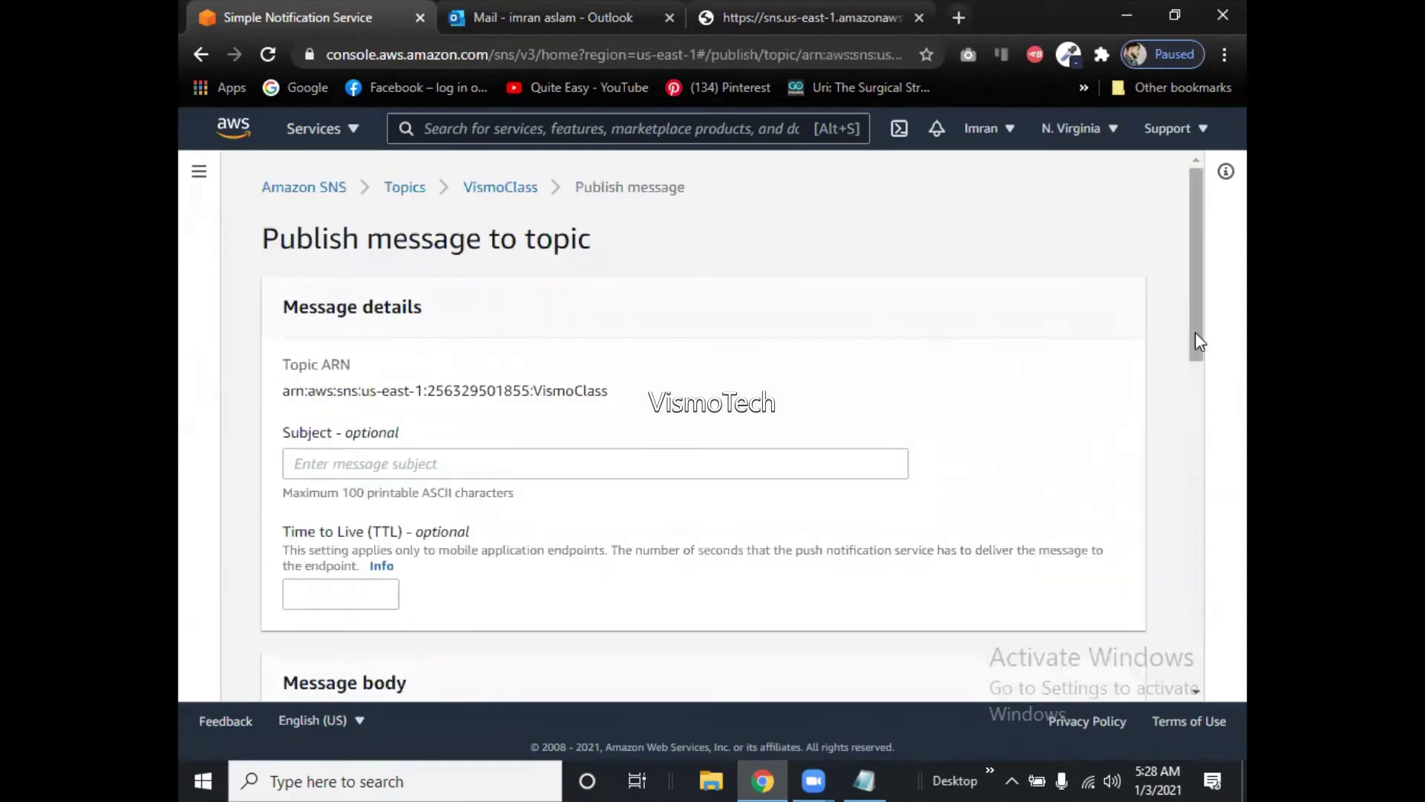
Enter 'Class Notification' as the message subject.
drag(1195, 342, 1205, 407)
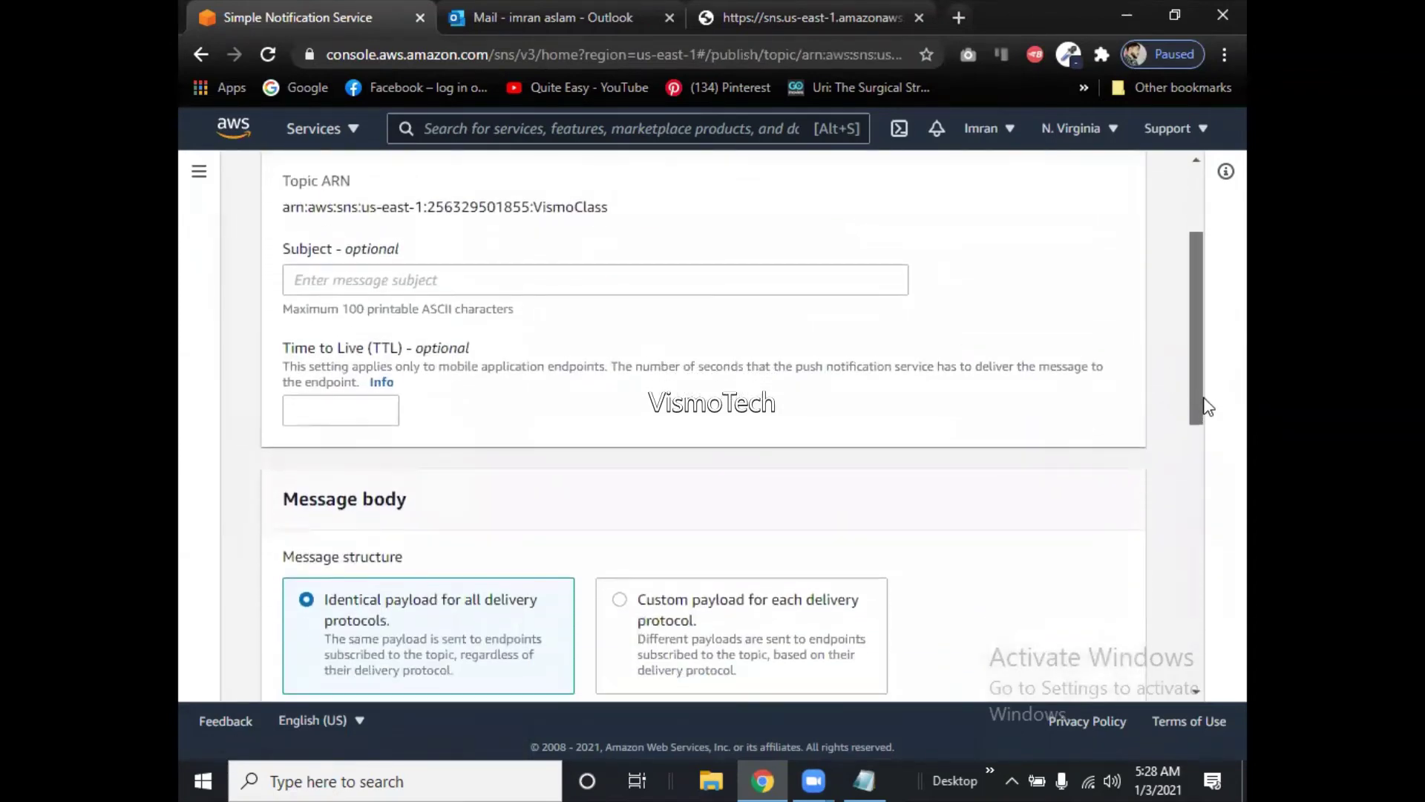
click(726, 281)
text(Class )
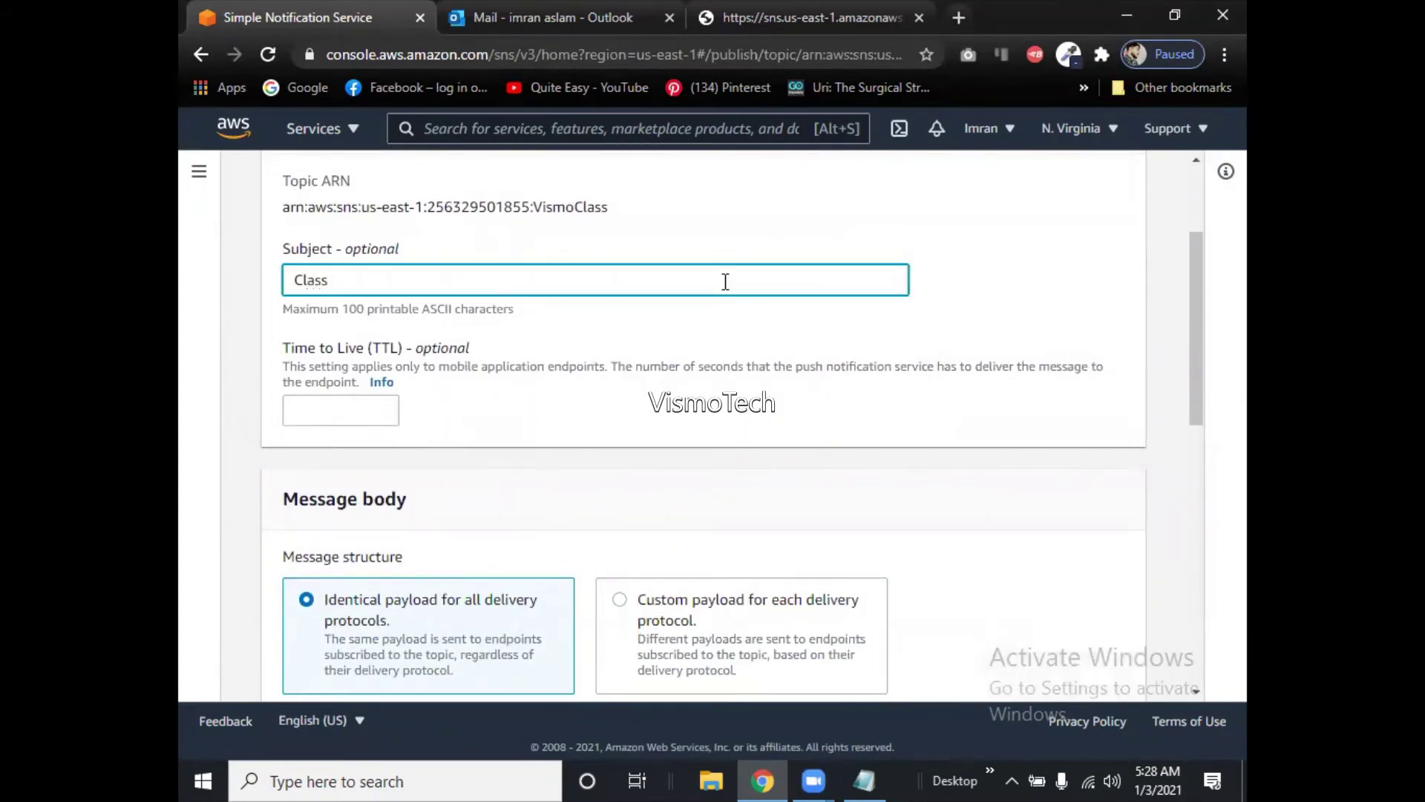
text(Notification)
drag(1203, 407, 1173, 511)
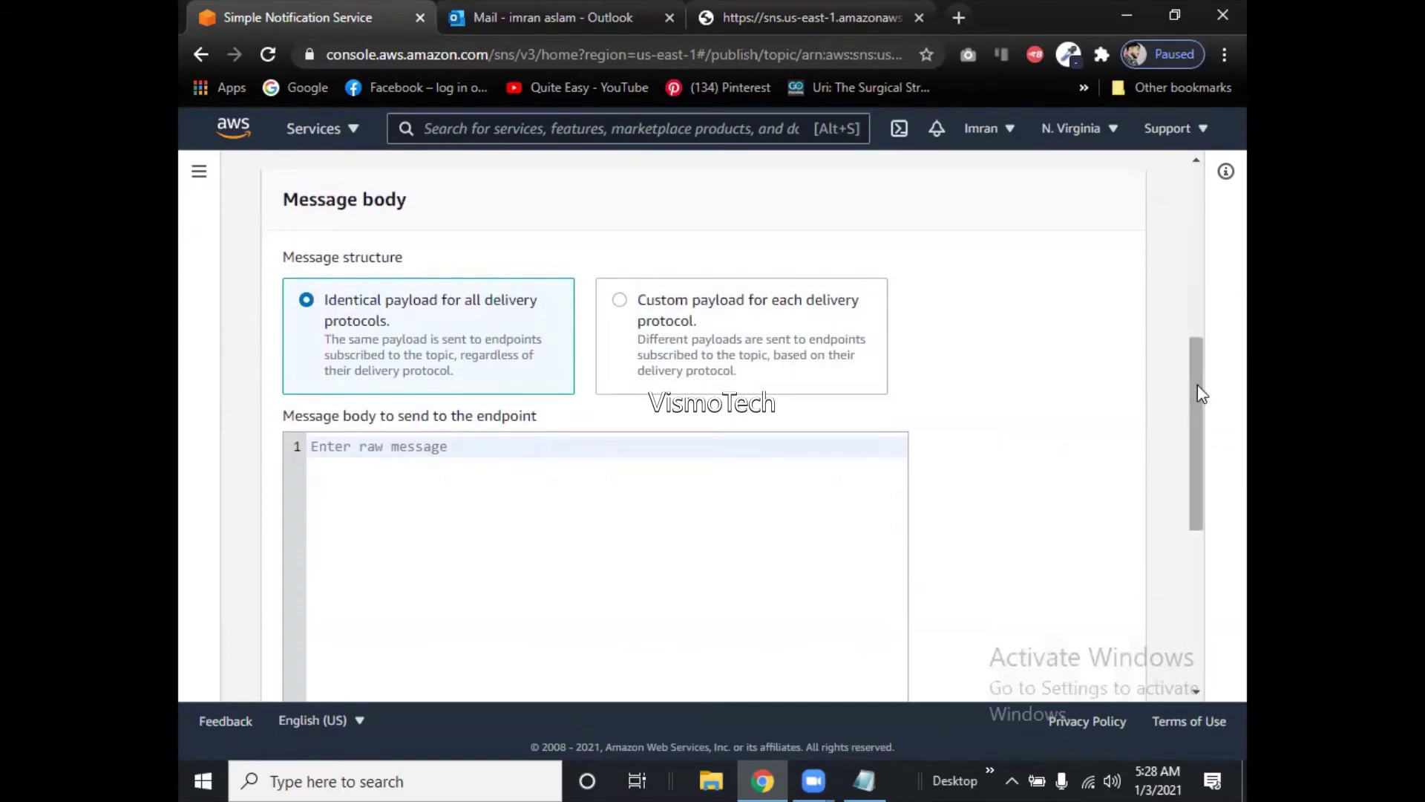
drag(1195, 393, 1183, 448)
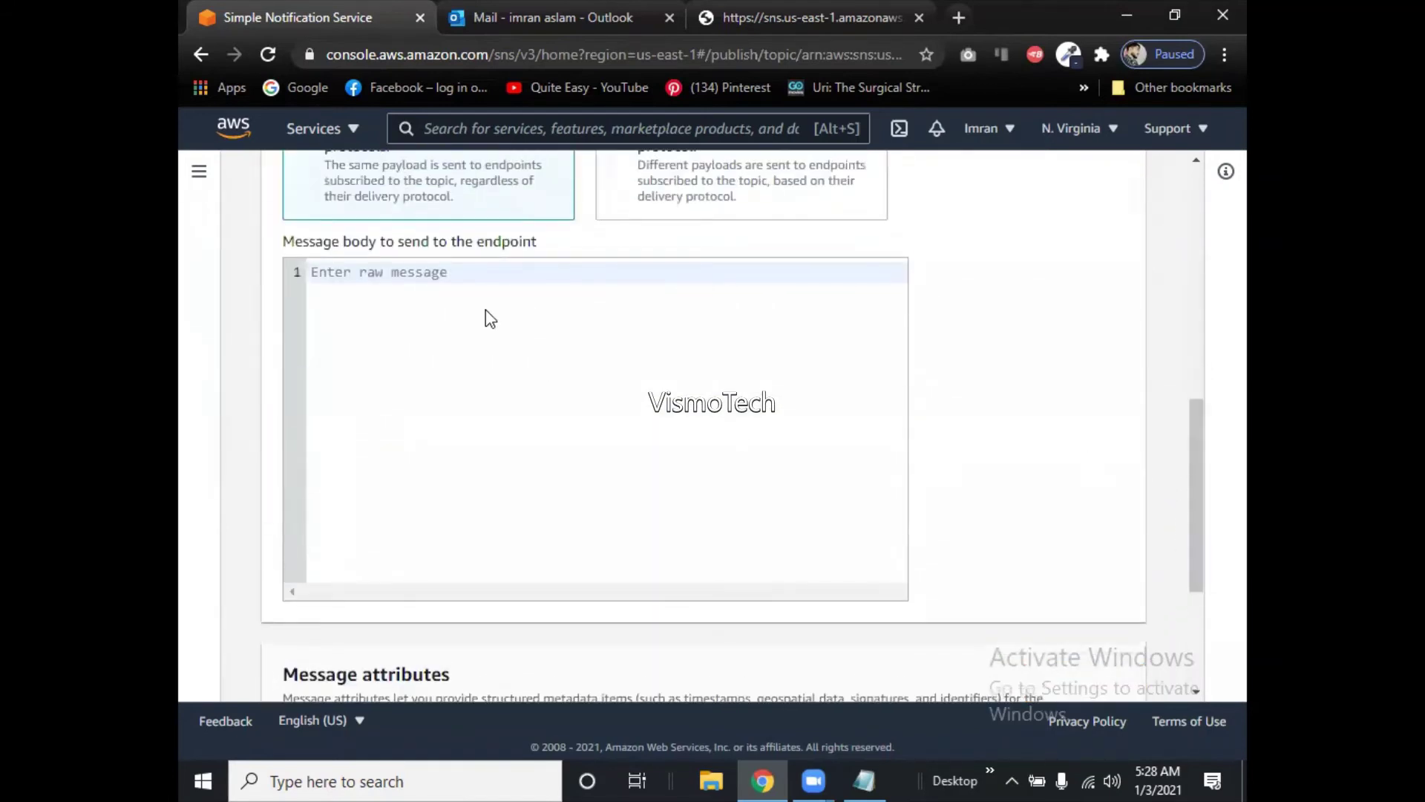
Write the body 'Next class topic is Cloudwatch' and publish the message to VismoClass.
click(475, 286)
text(Class to)
key(BackSpace)
key(BackSpace)
key(BackSpace)
key(BackSpace)
key(BackSpace)
key(BackSpace)
key(BackSpace)
key(BackSpace)
text(N)
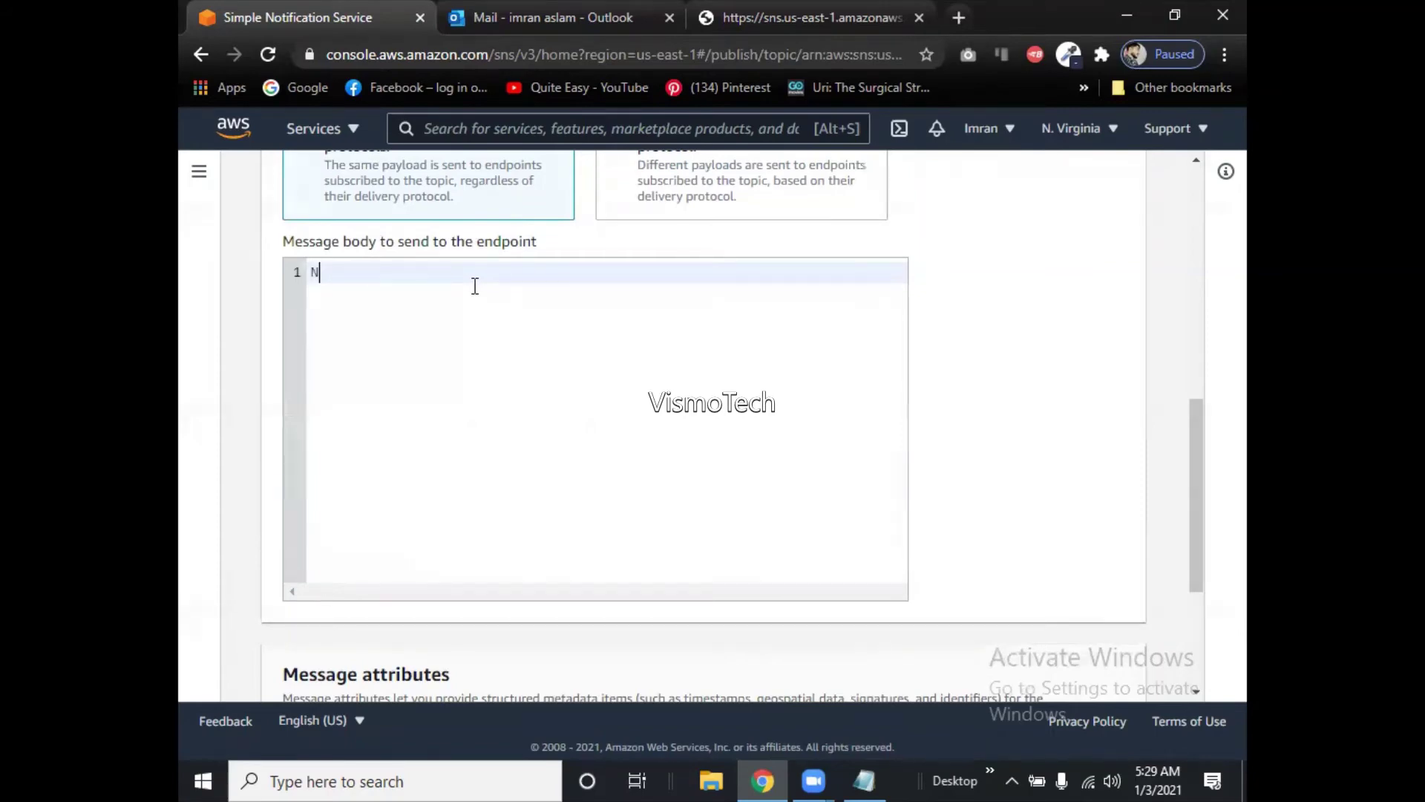
text(ext class topic is Cloudwatch)
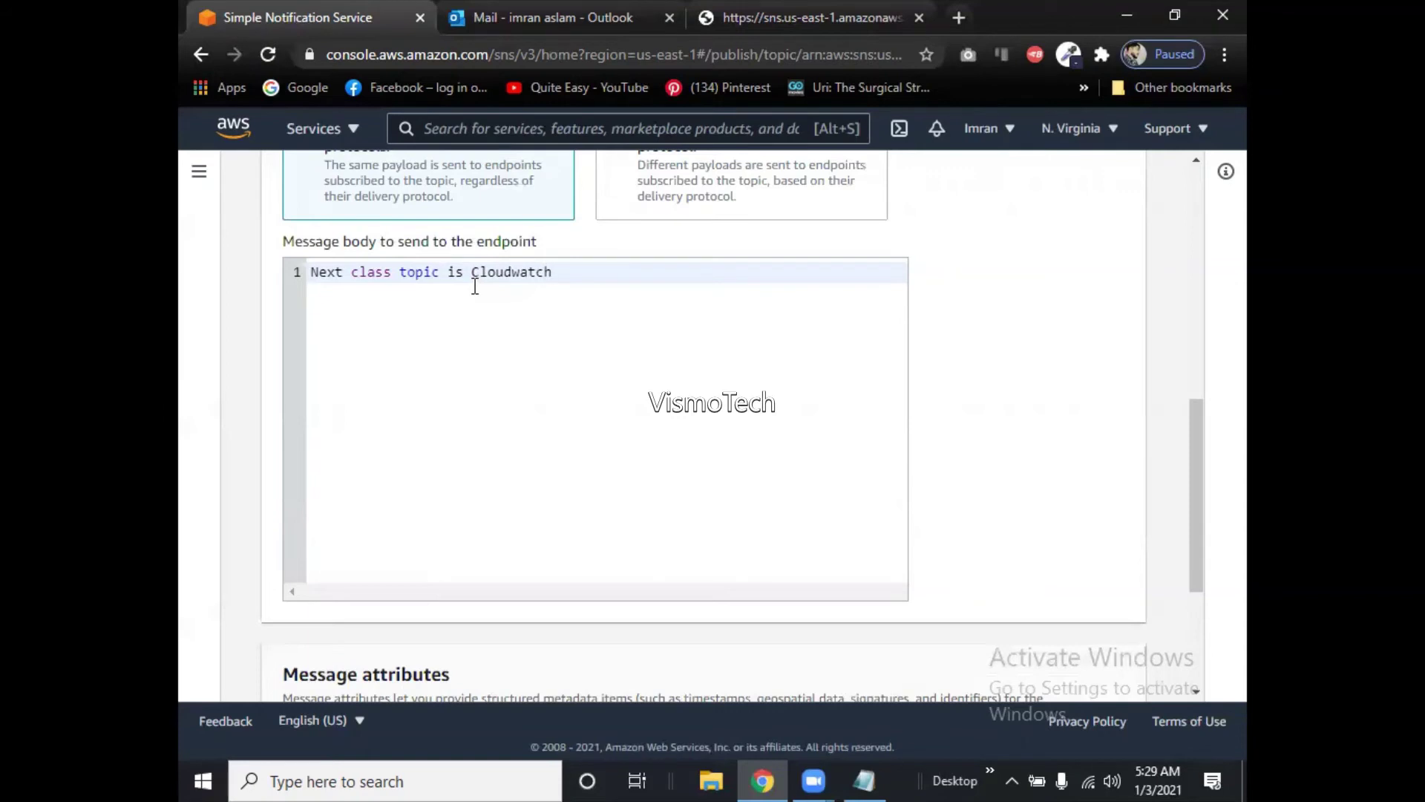
drag(1194, 441, 1222, 585)
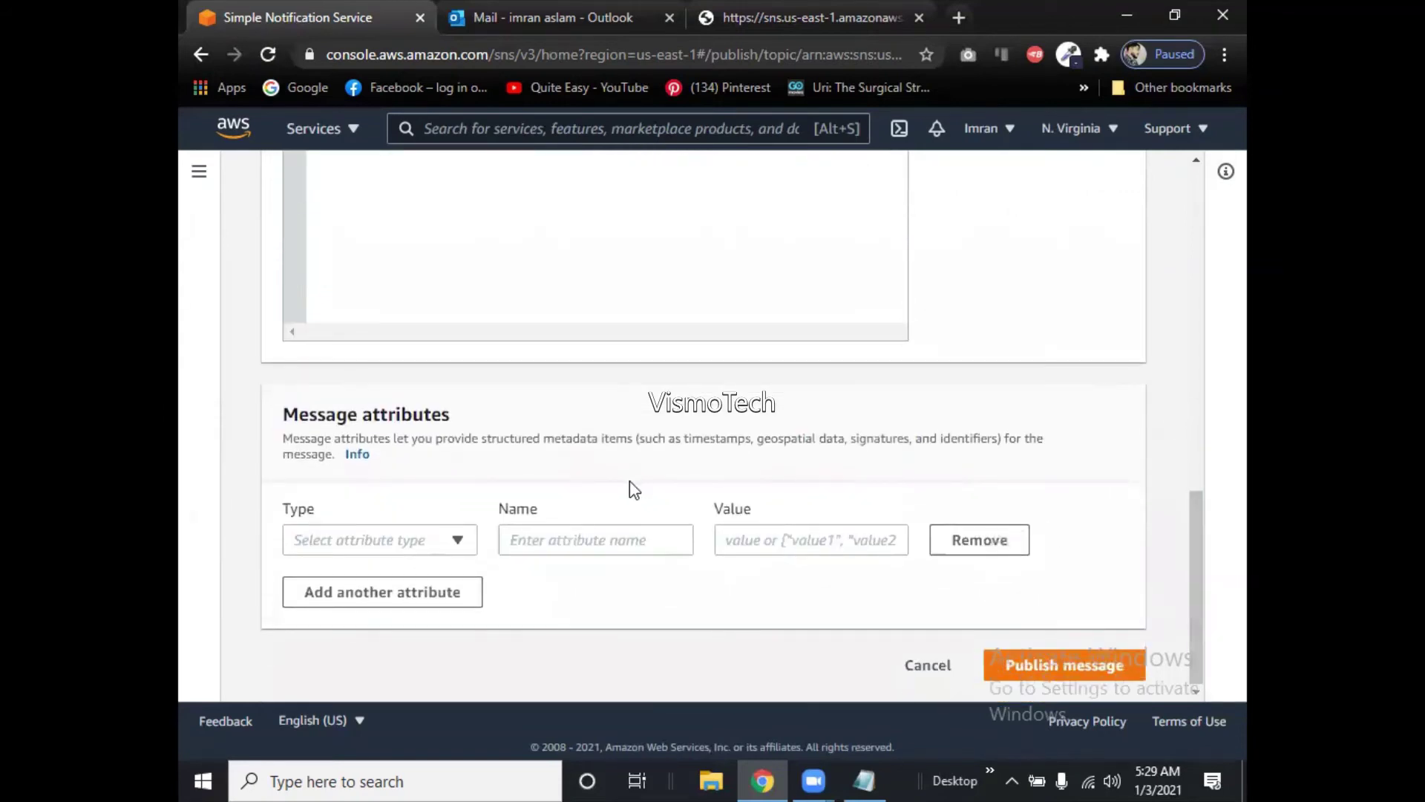
click(438, 553)
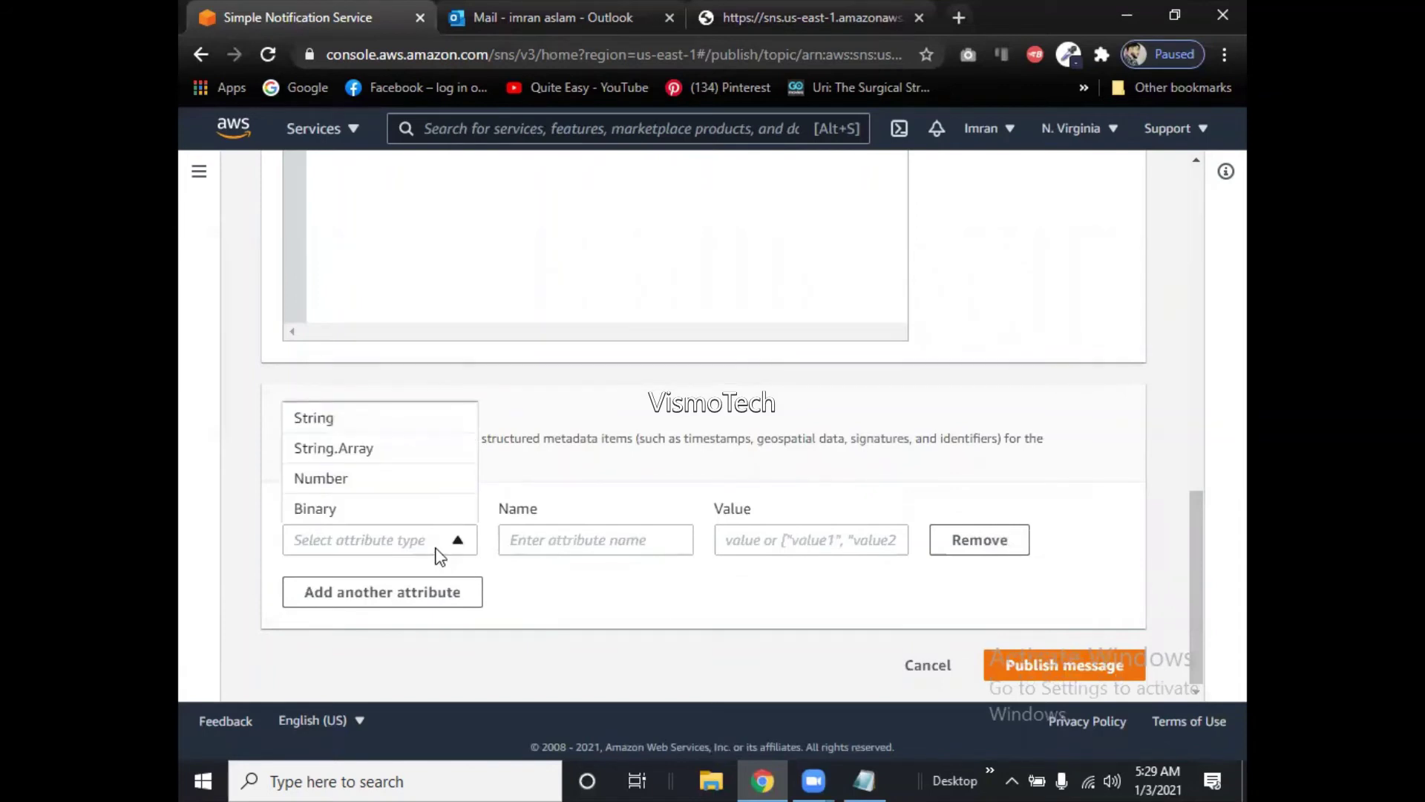
click(438, 553)
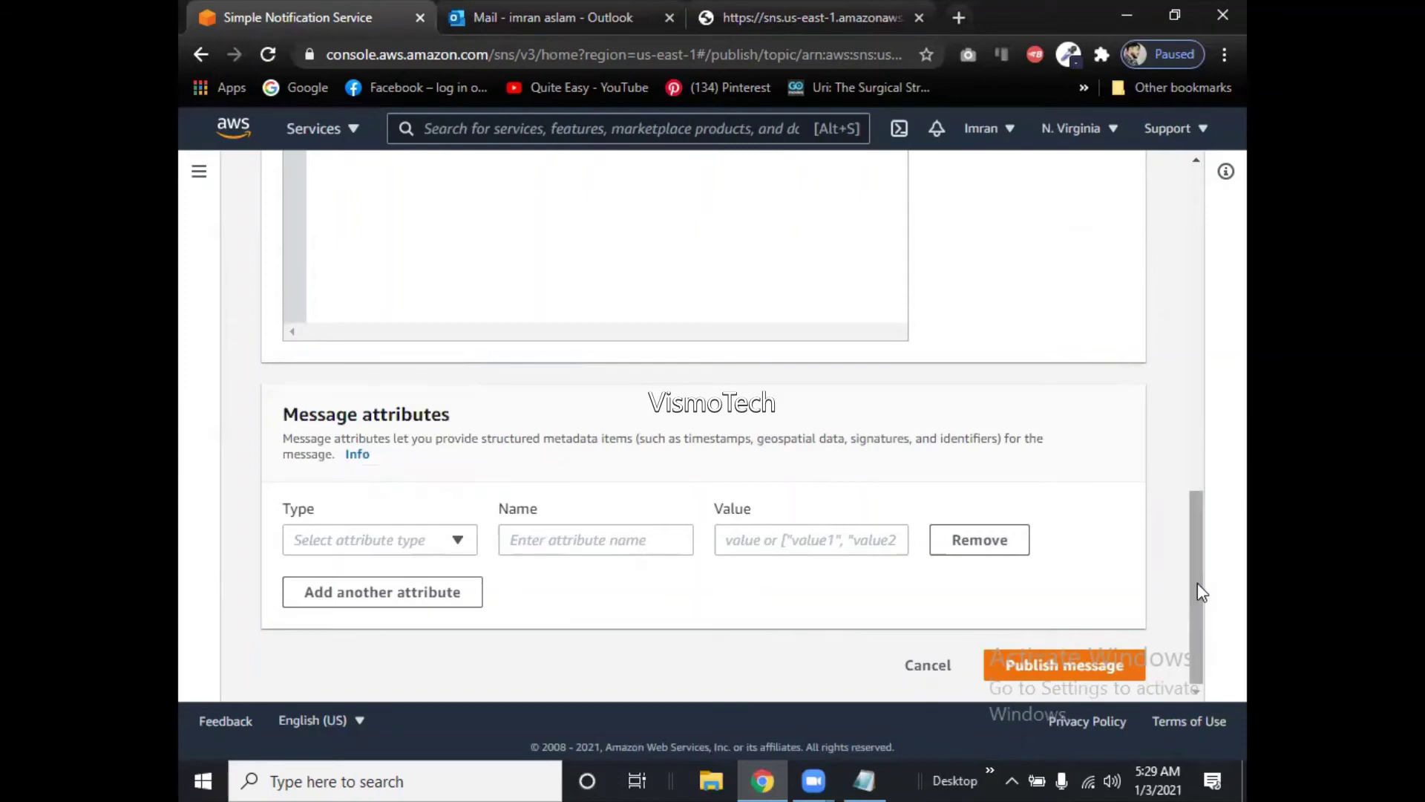
click(1097, 667)
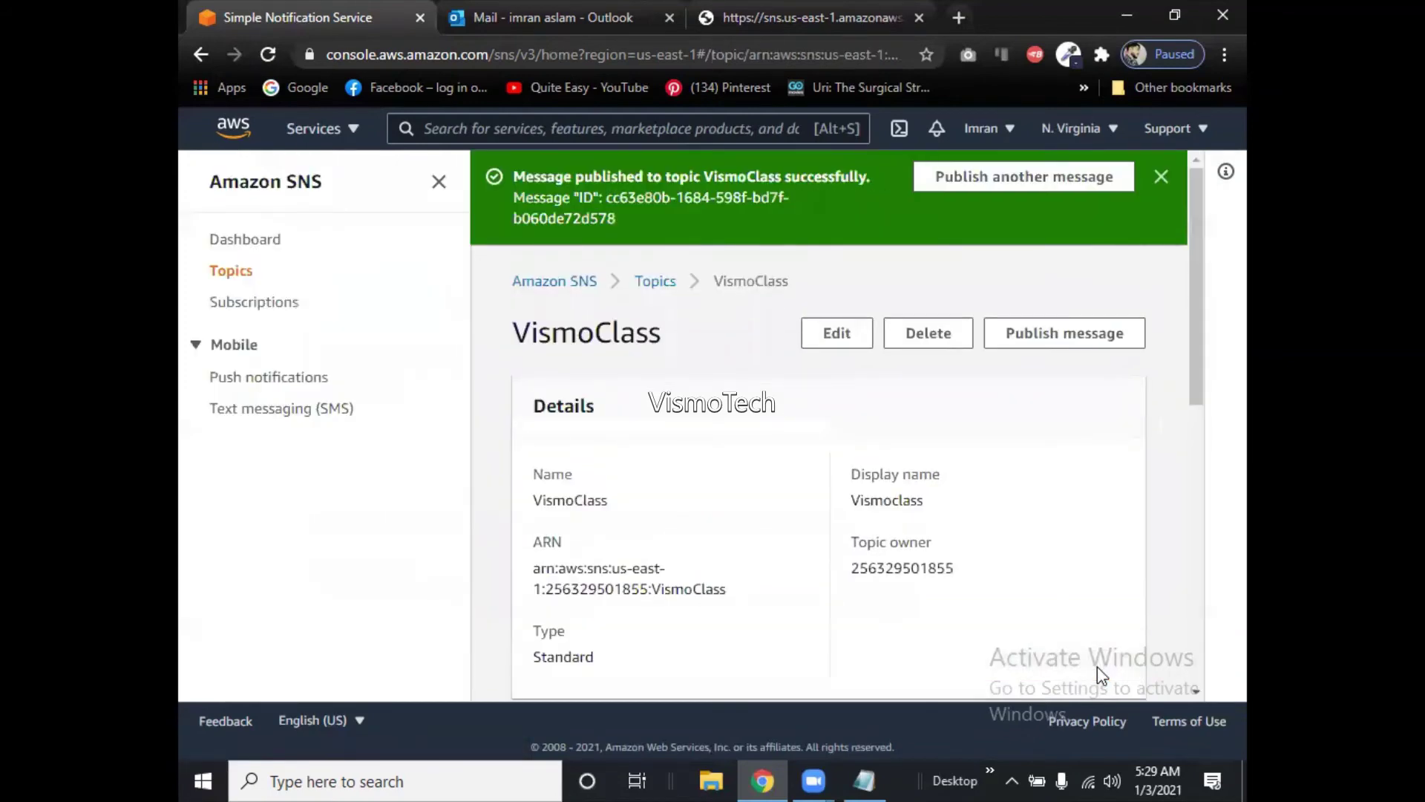
mouse_move(1192, 355)
mouse_down()
mouse_move(1203, 661)
mouse_move(1189, 342)
mouse_up()
Switch to Outlook and display the Inbox message list.
click(559, 17)
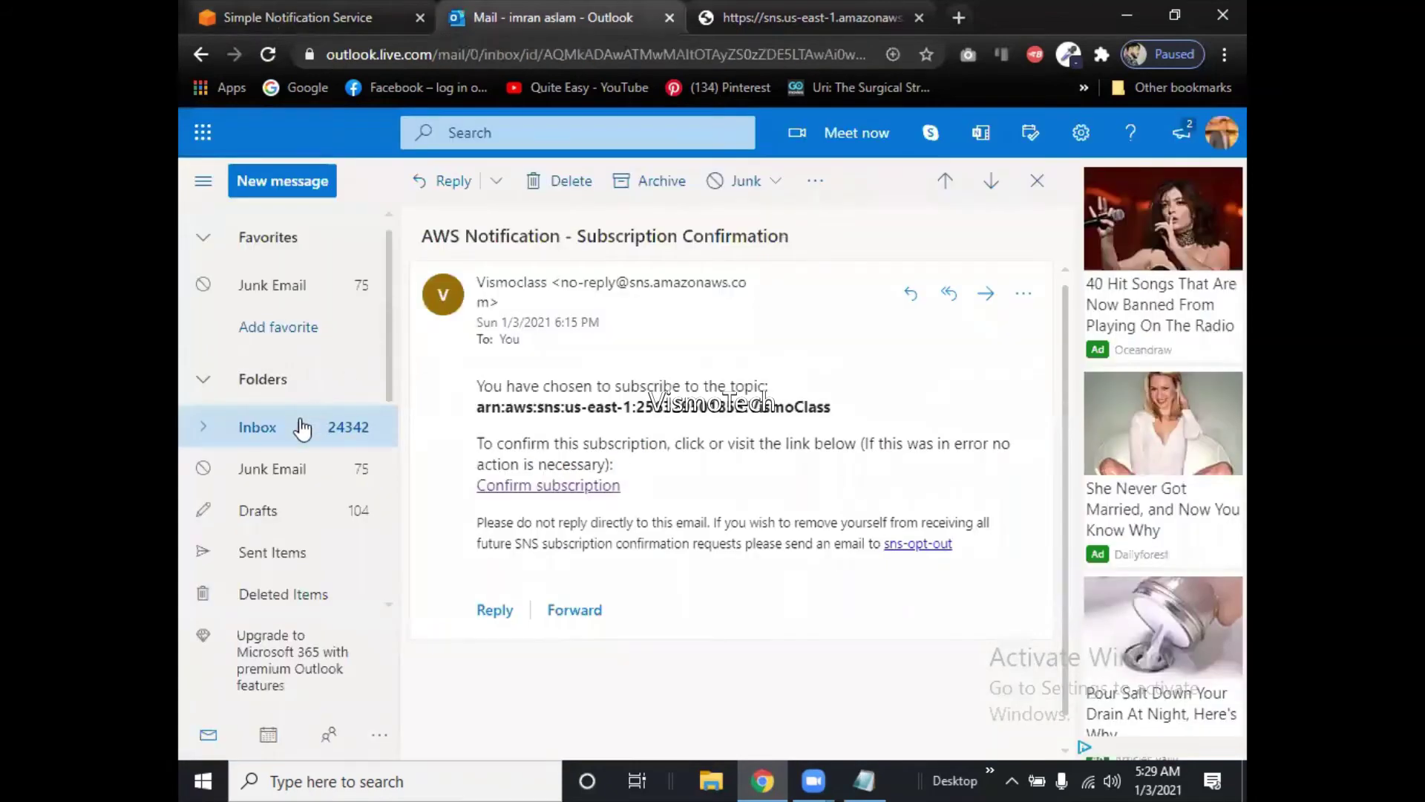
click(298, 426)
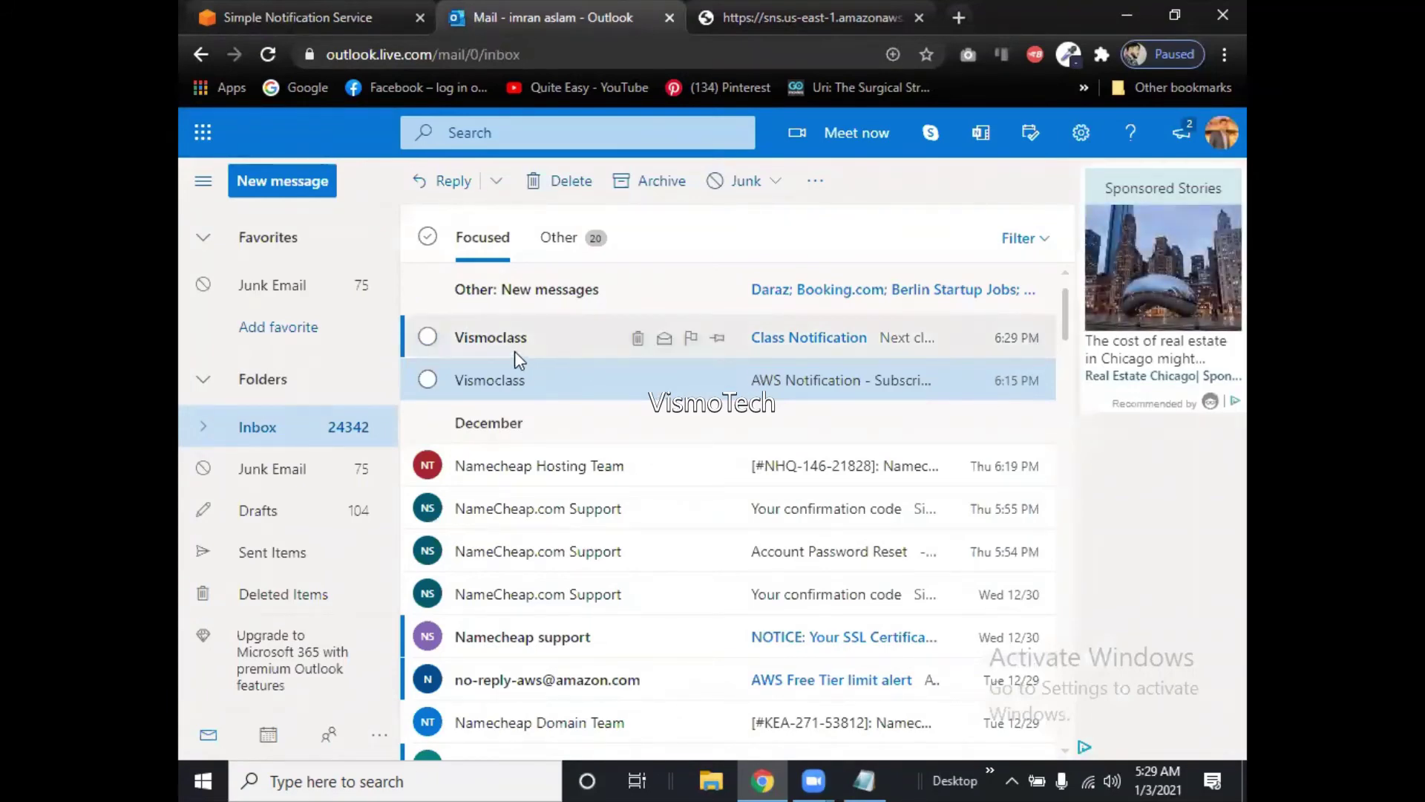
Open the 'Class Notification' email from Vismoclass in the inbox.
mouse_move(502, 342)
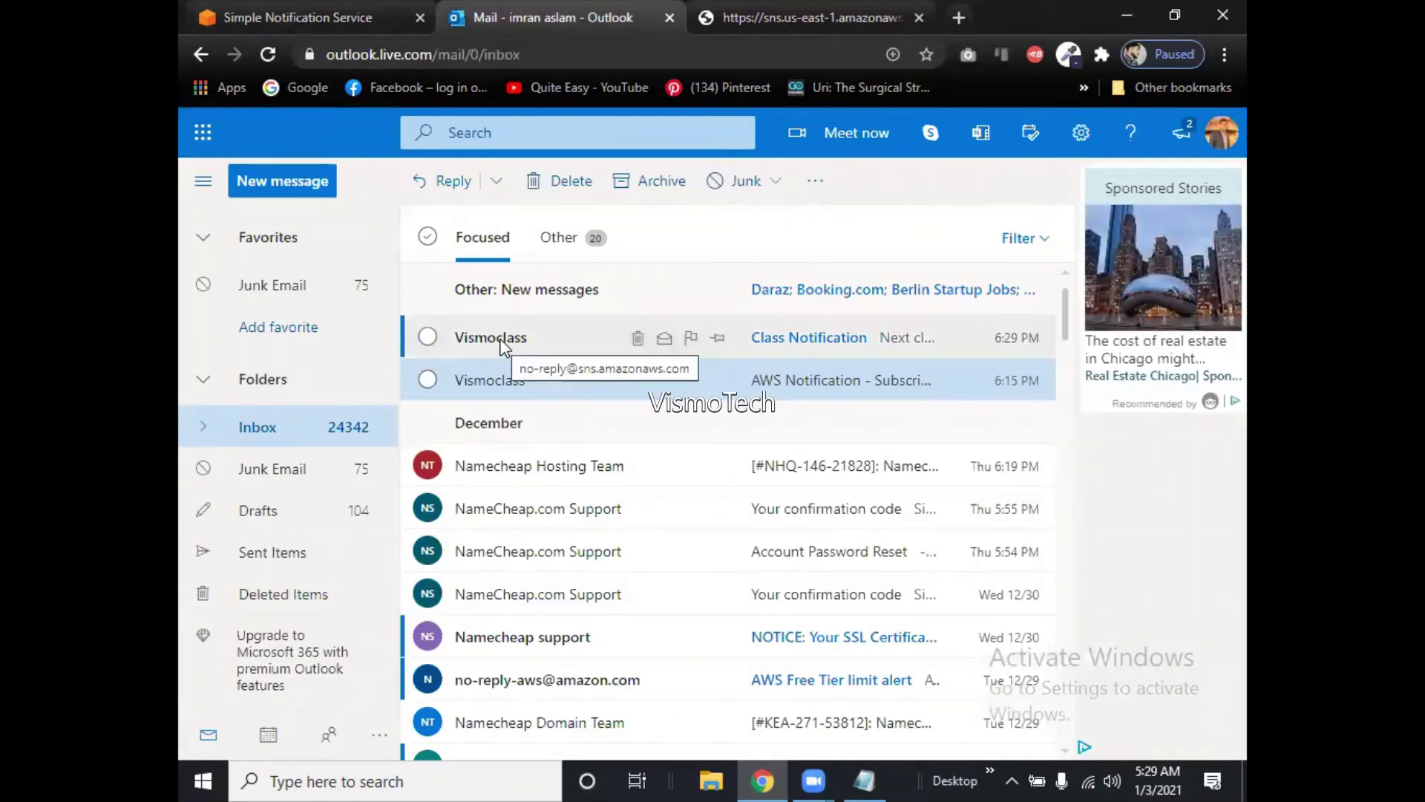
click(782, 345)
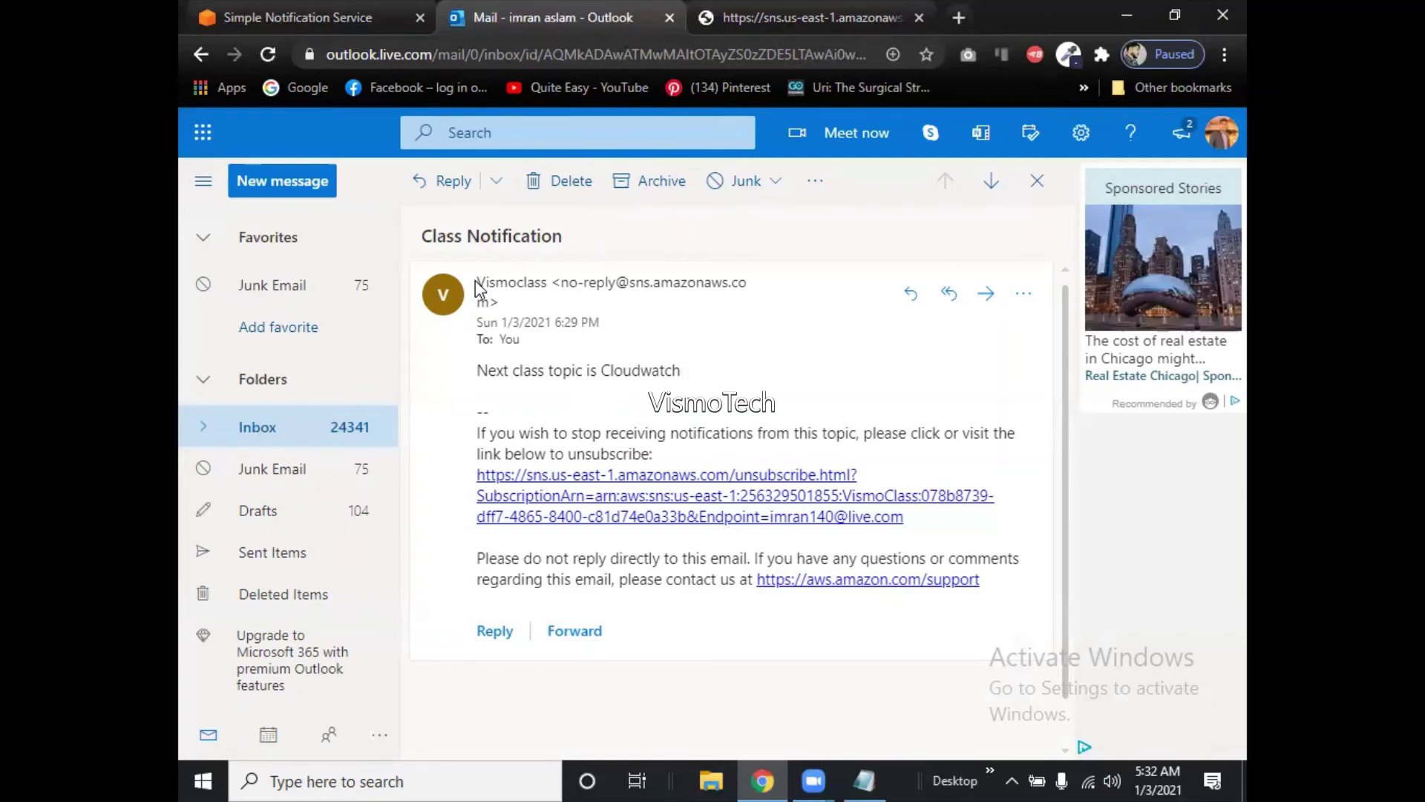
Switch back to the SNS tab showing VismoClass's message-published confirmation.
click(234, 18)
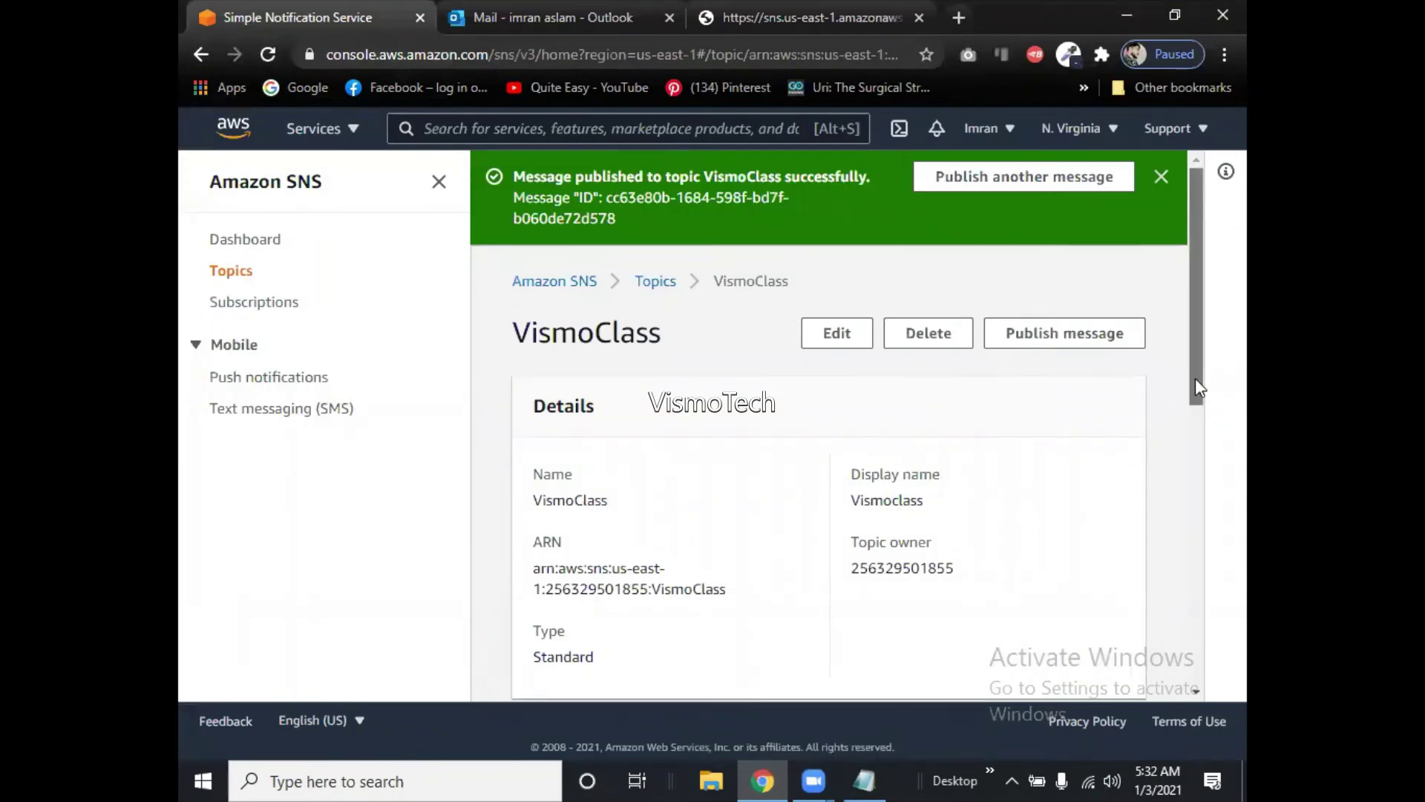
drag(1195, 382, 1155, 381)
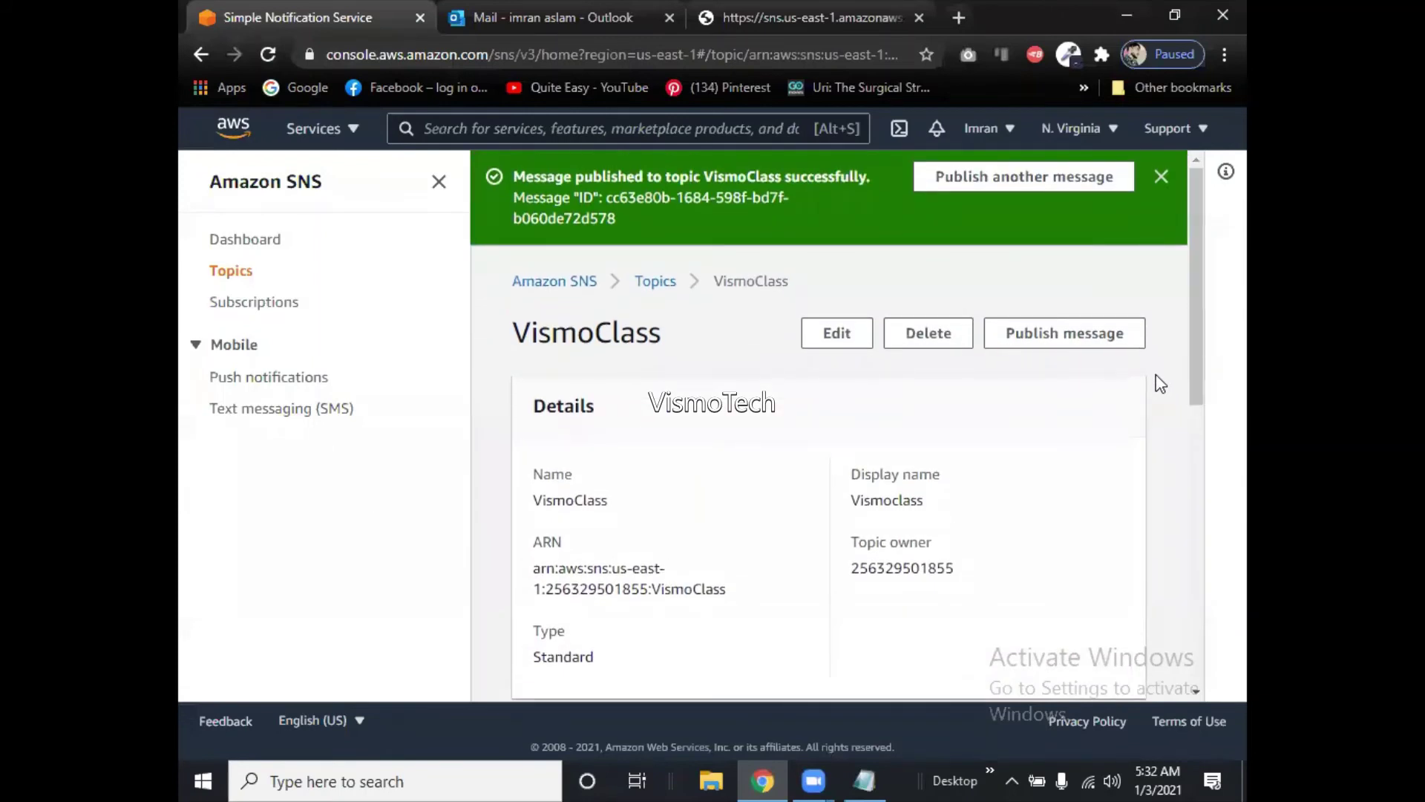
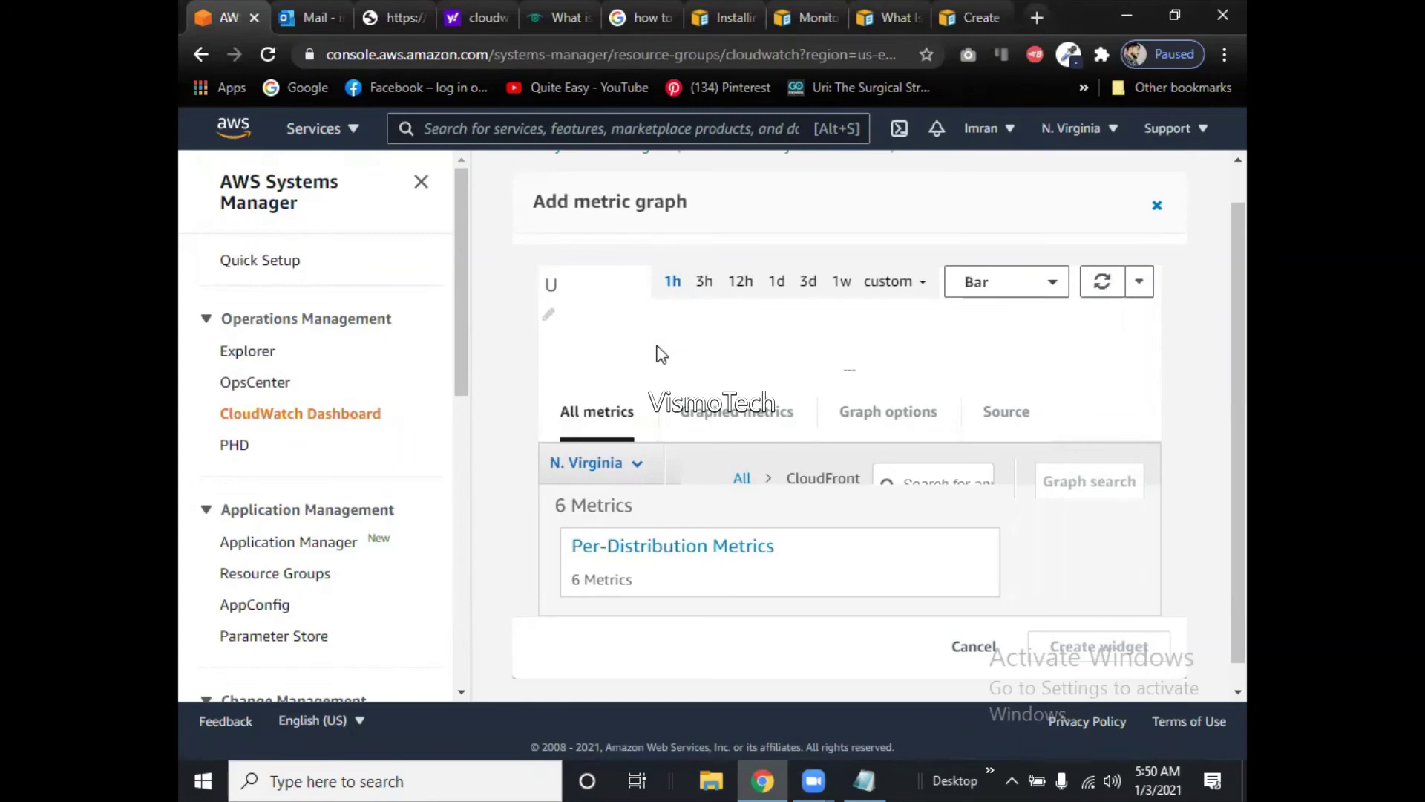
Go from the Services menu to the EC2 dashboard for US East (N. Virginia).
click(361, 132)
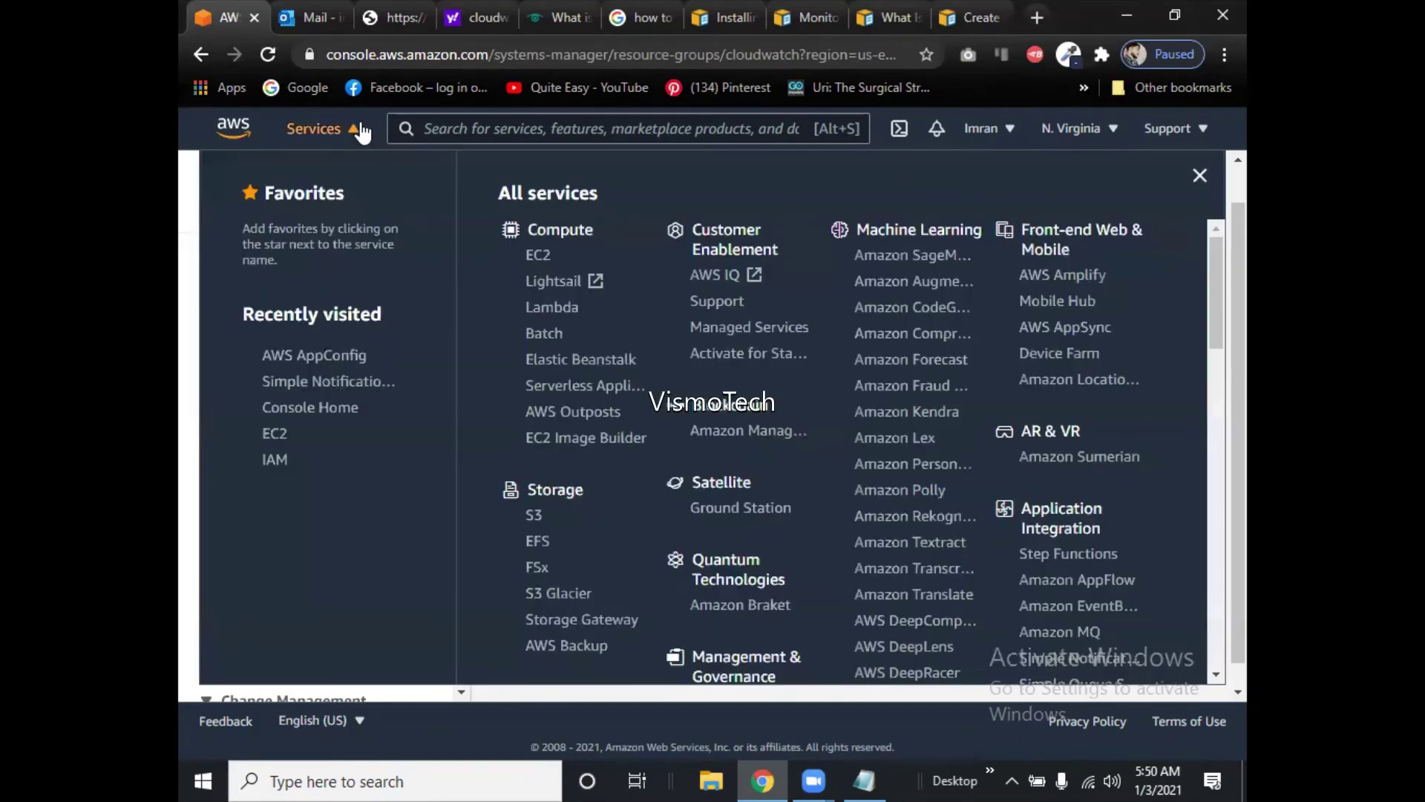
click(539, 256)
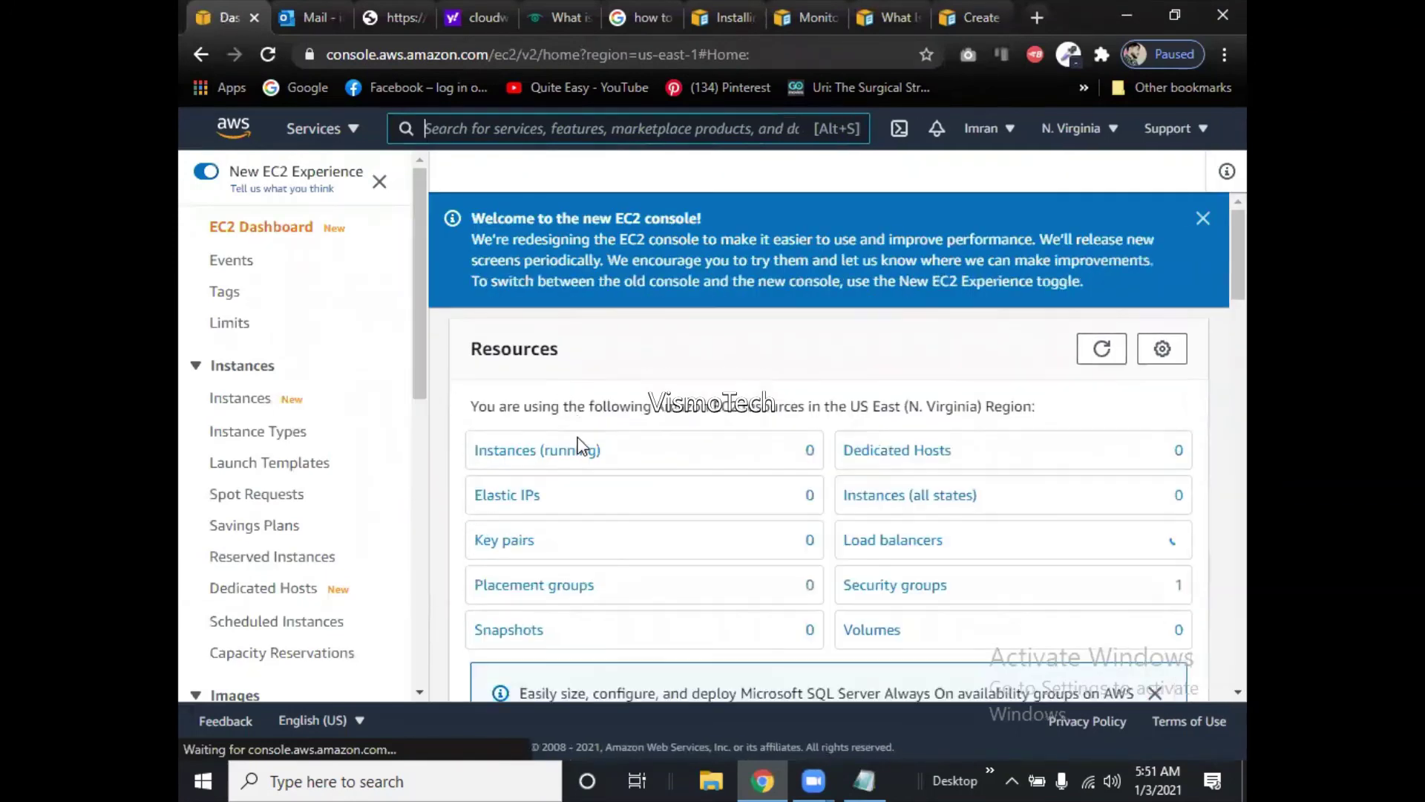
Open Instances, clear the running filter, and launch a new instance to the Choose AMI step.
click(565, 466)
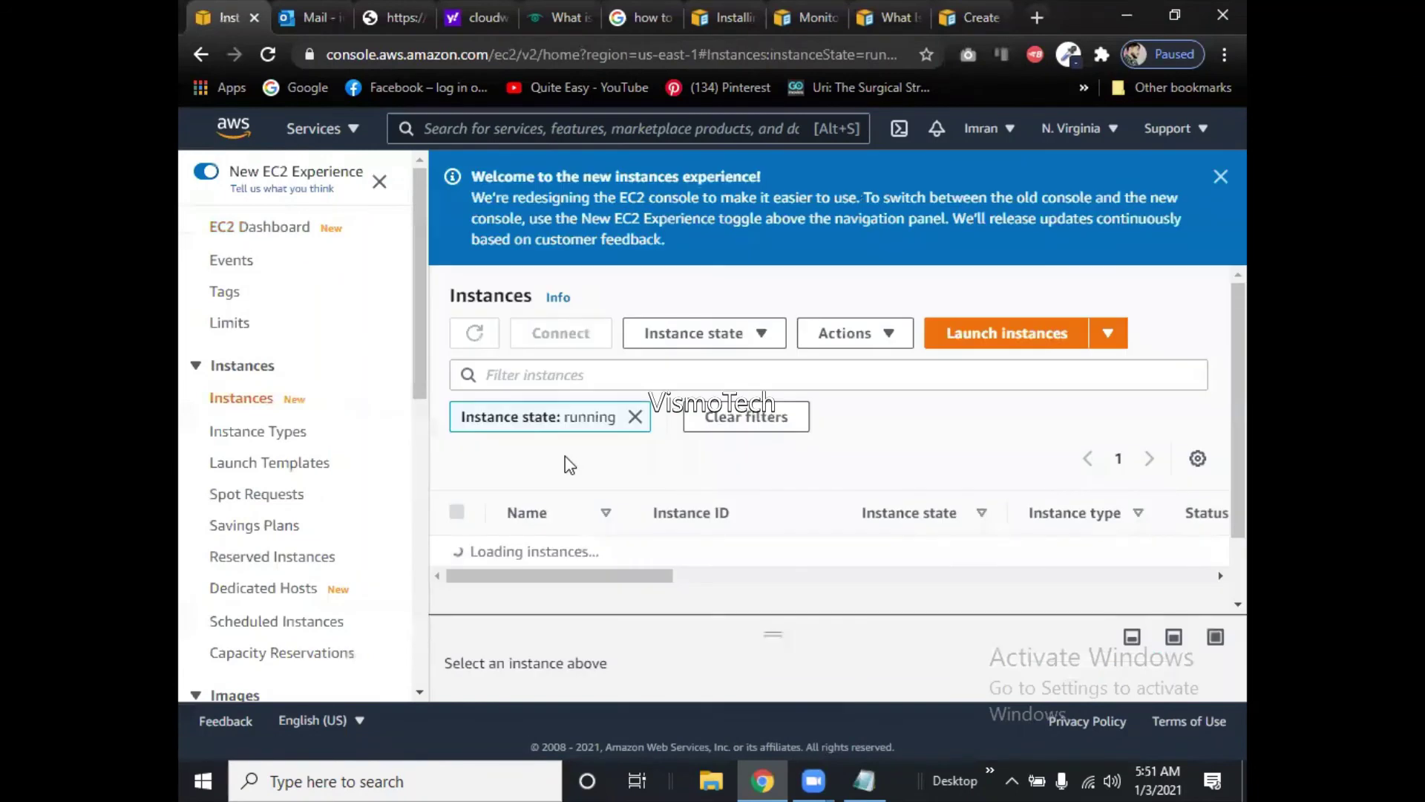
click(635, 417)
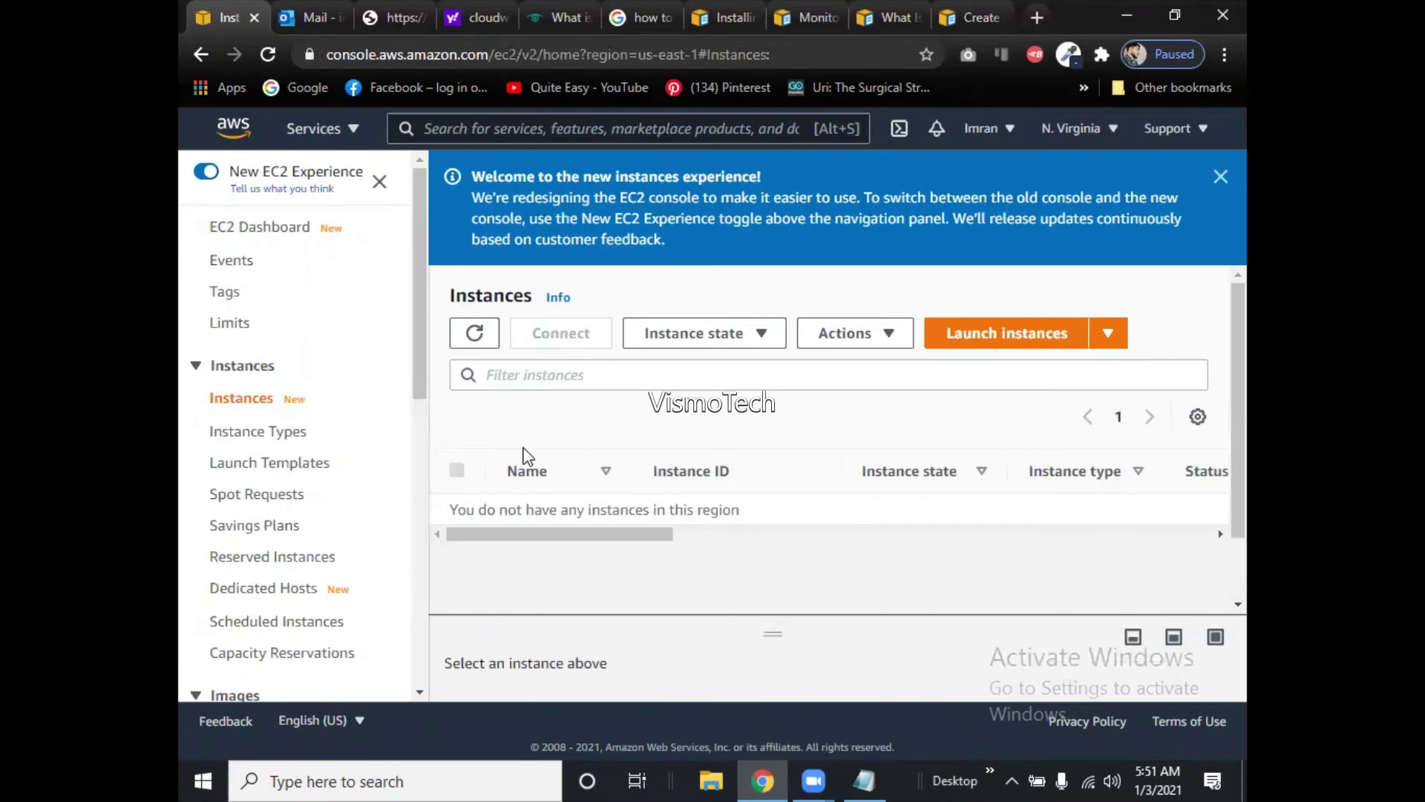
click(972, 337)
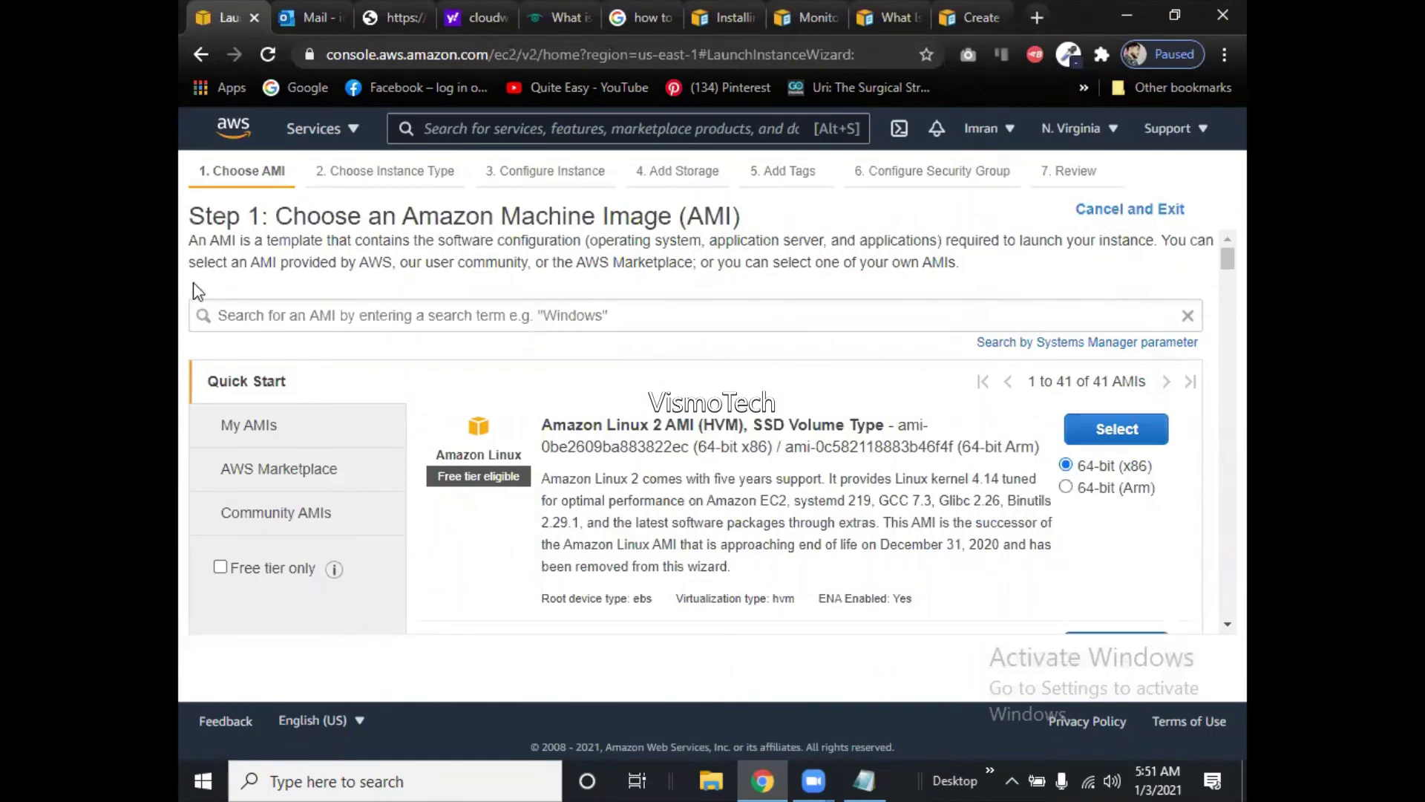
click(199, 56)
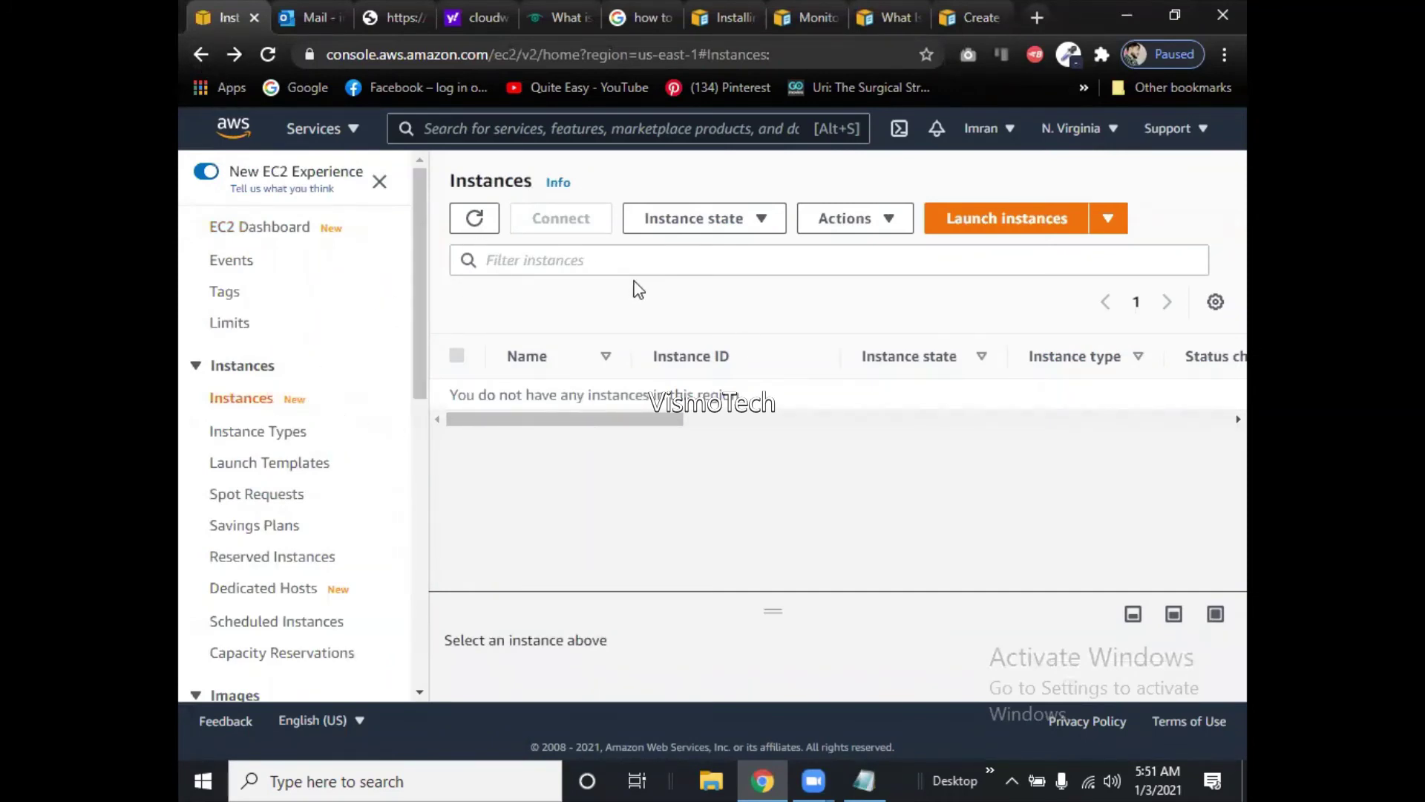
click(1003, 223)
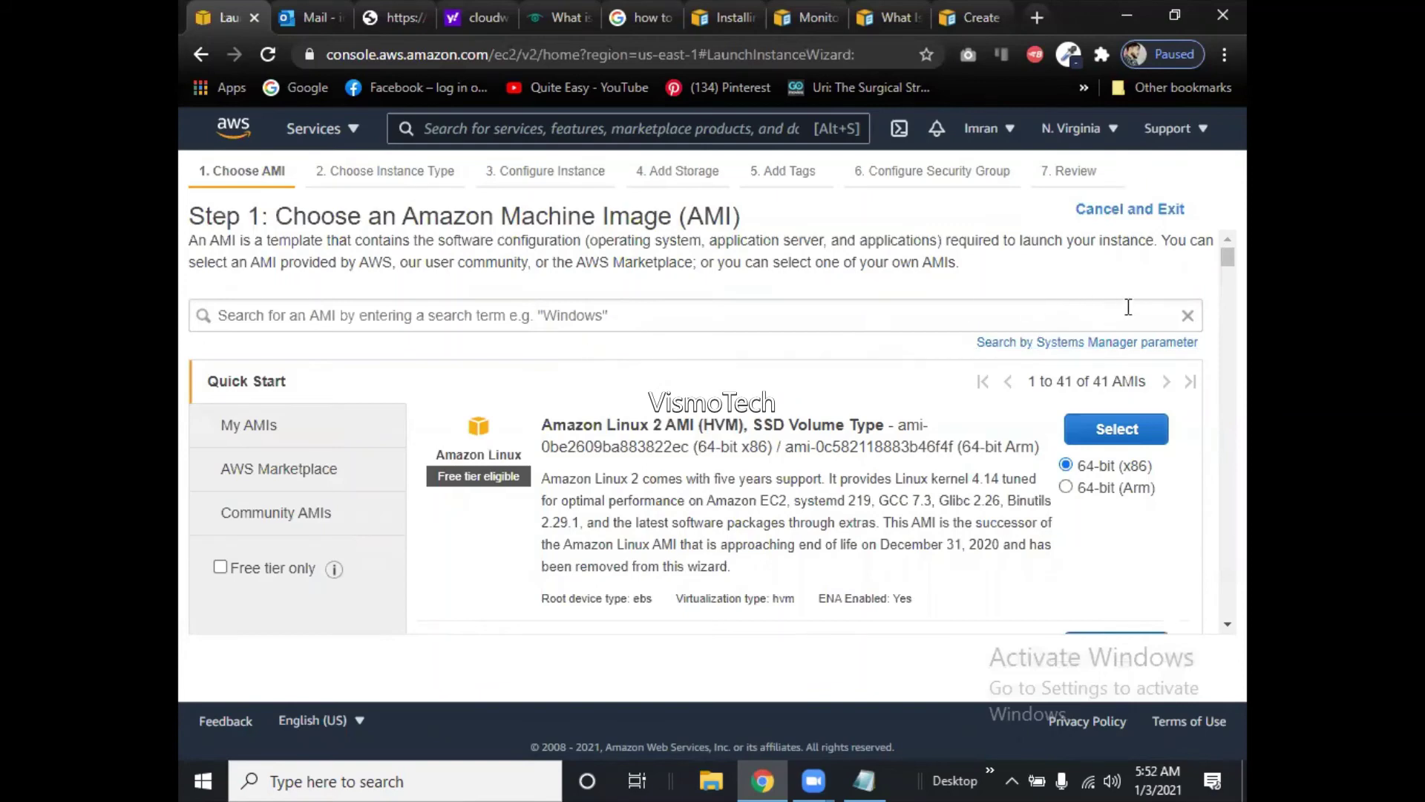
Search the machine images for 'windows 2016 base'.
click(1055, 305)
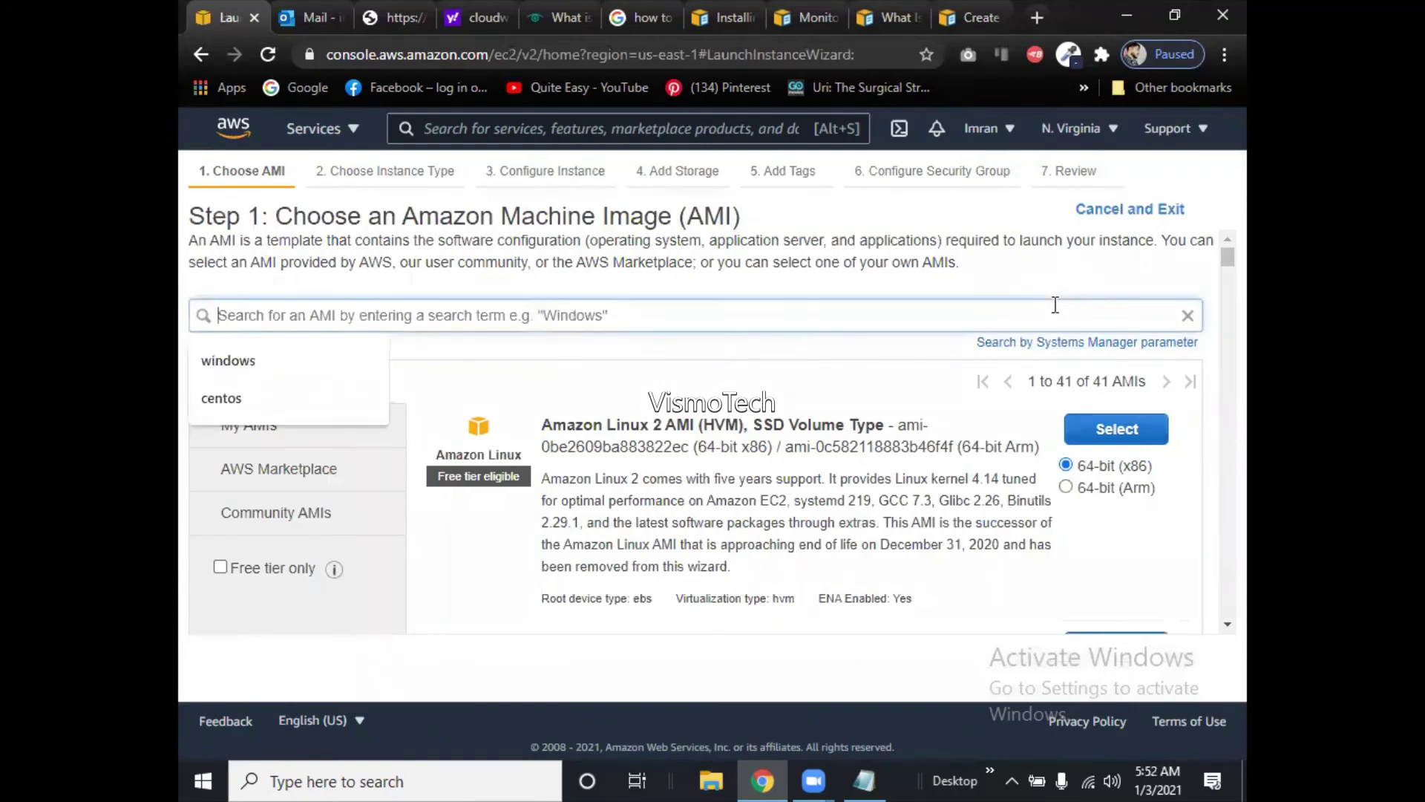
text(w)
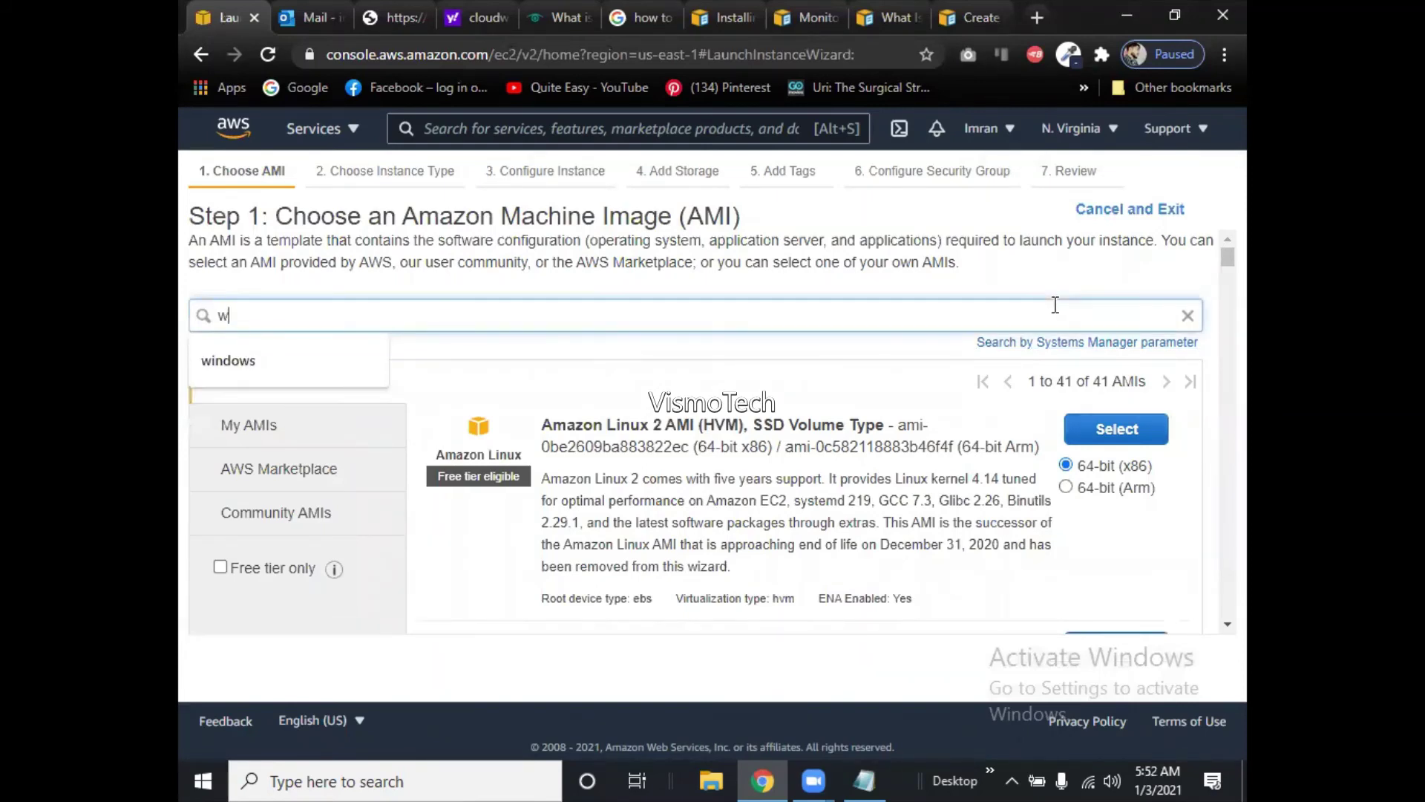
text(indows)
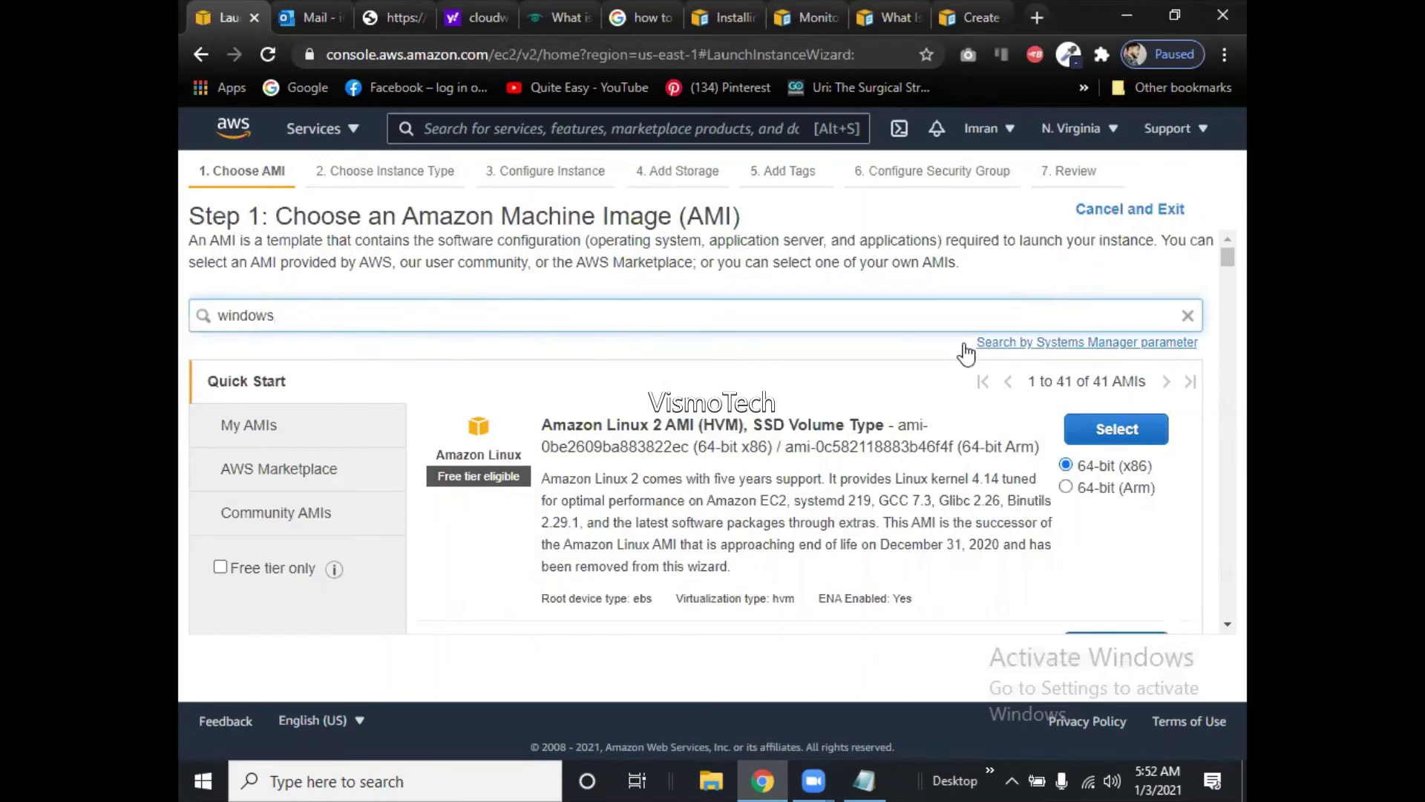
text( 20)
key(BackSpace)
key(BackSpace)
key(BackSpace)
text(7 2016 base)
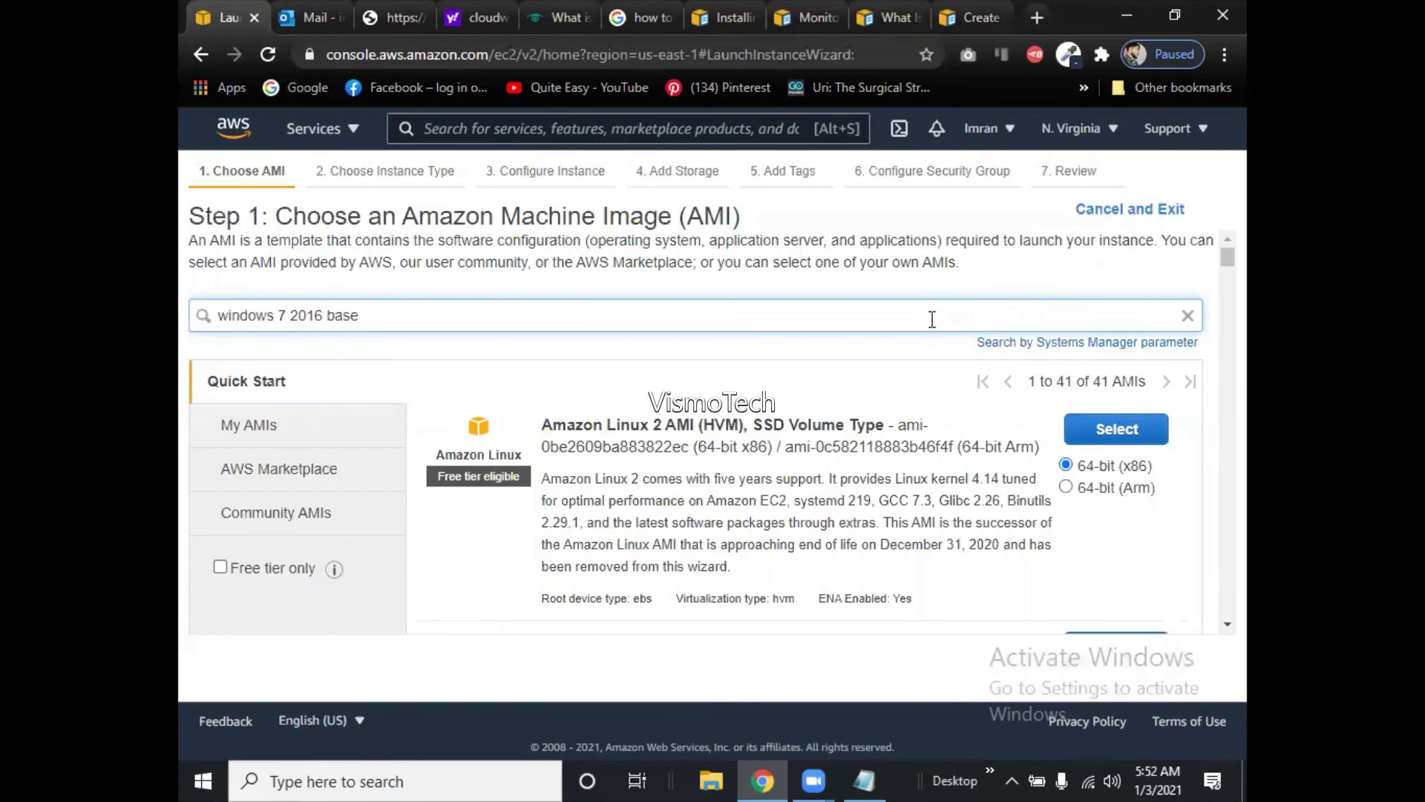
key(Left)
key(Left)
key(Left)
key(Left)
key(Left)
key(Left)
key(Left)
key(Left)
key(Left)
key(BackSpace)
key(BackSpace)
key(Return)
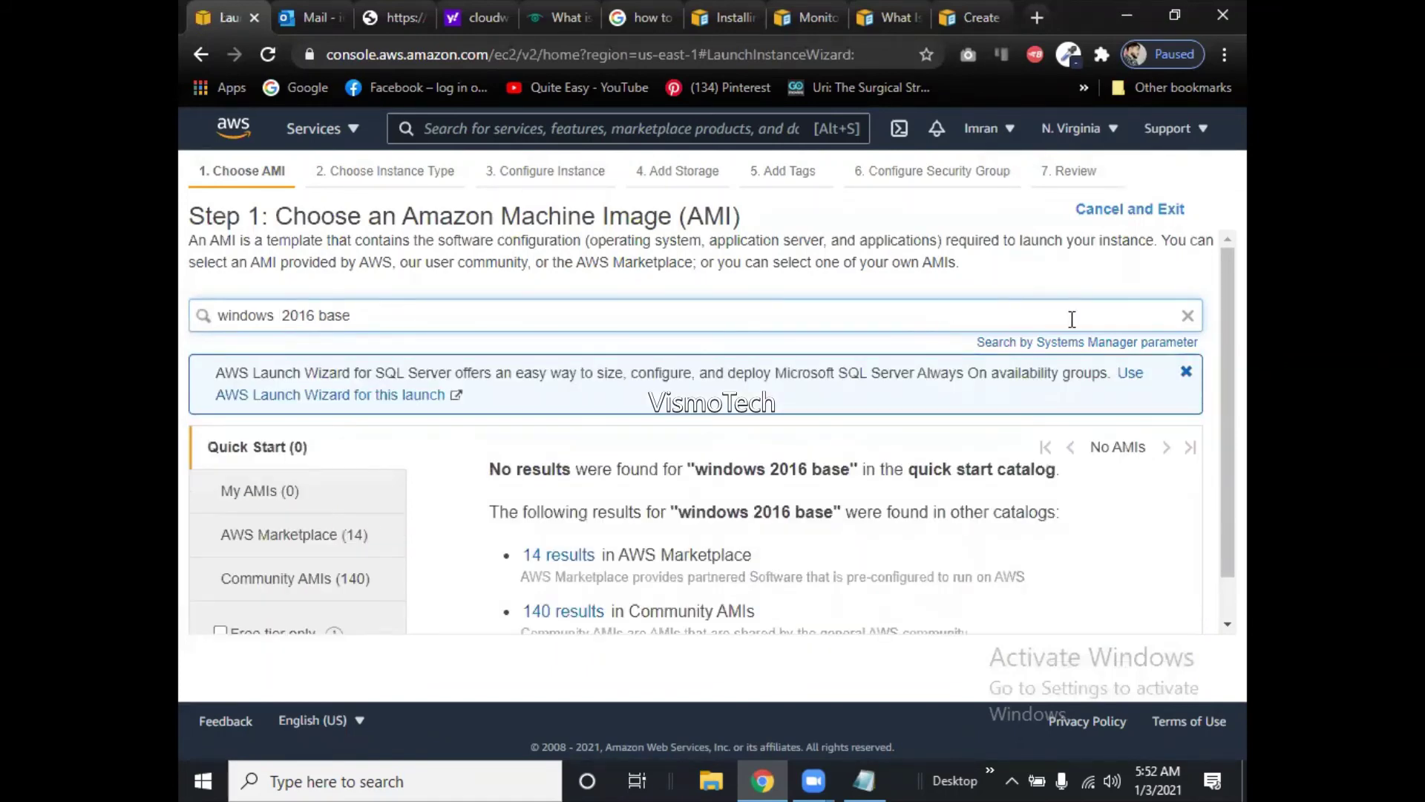
Trim the AMI search to 'windows' to list the 19 Quick Start Windows images.
key(BackSpace)
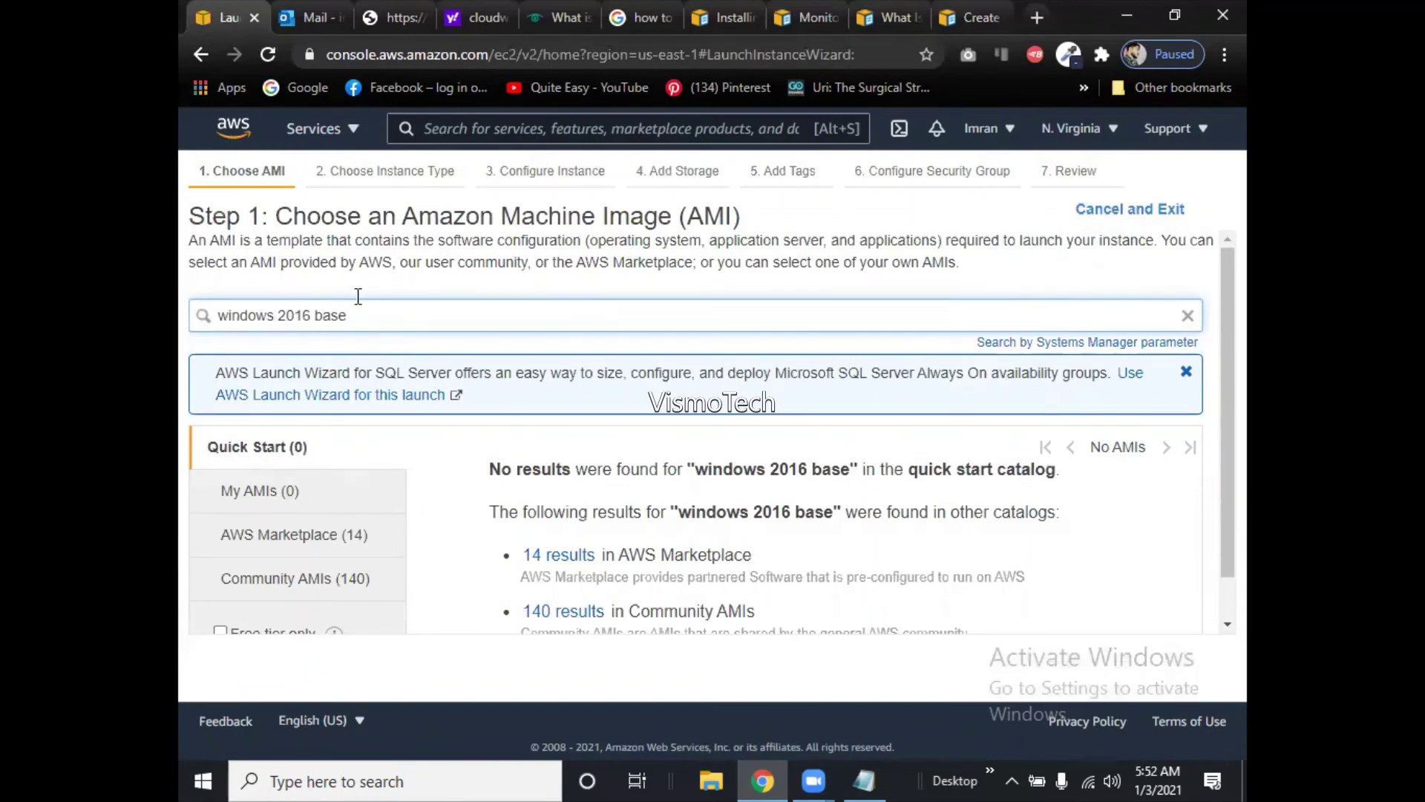
key(BackSpace)
key(BackSpace)
key(BackSpace)
key(BackSpace)
key(BackSpace)
key(BackSpace)
key(BackSpace)
key(BackSpace)
key(BackSpace)
key(BackSpace)
key(Return)
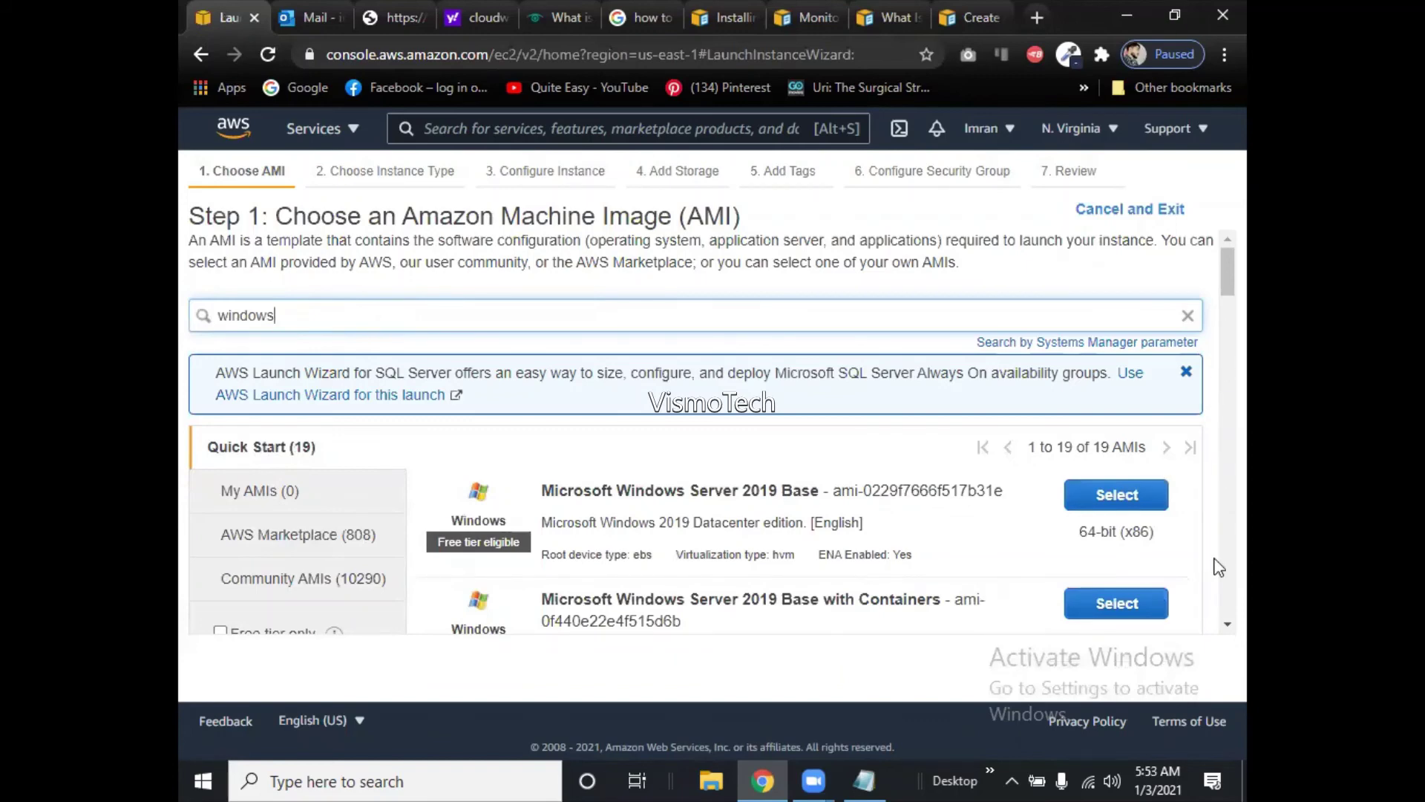
drag(1219, 628, 1219, 628)
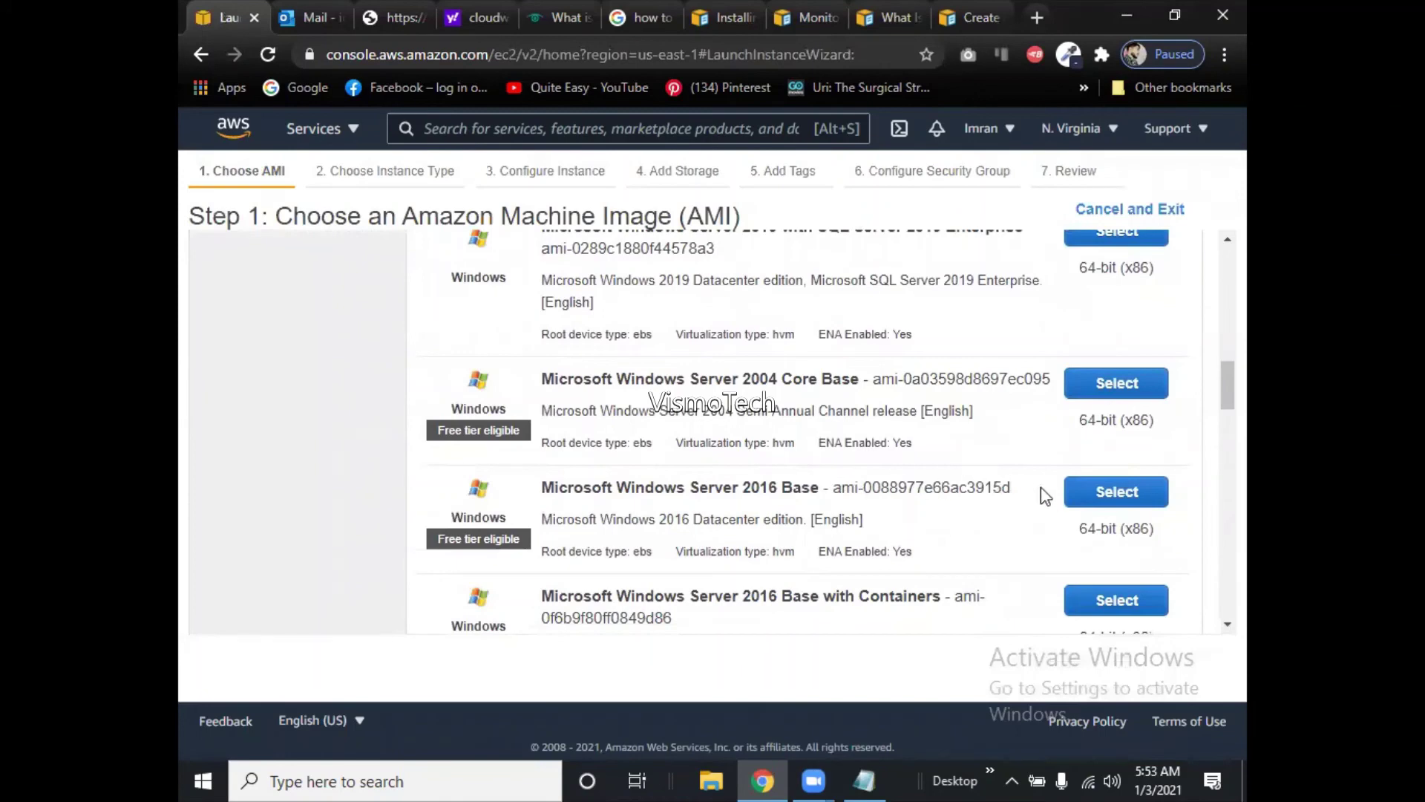
Select Windows Server 2016 Base on t2.micro, keeping default details and the 30 GiB root volume.
click(1125, 492)
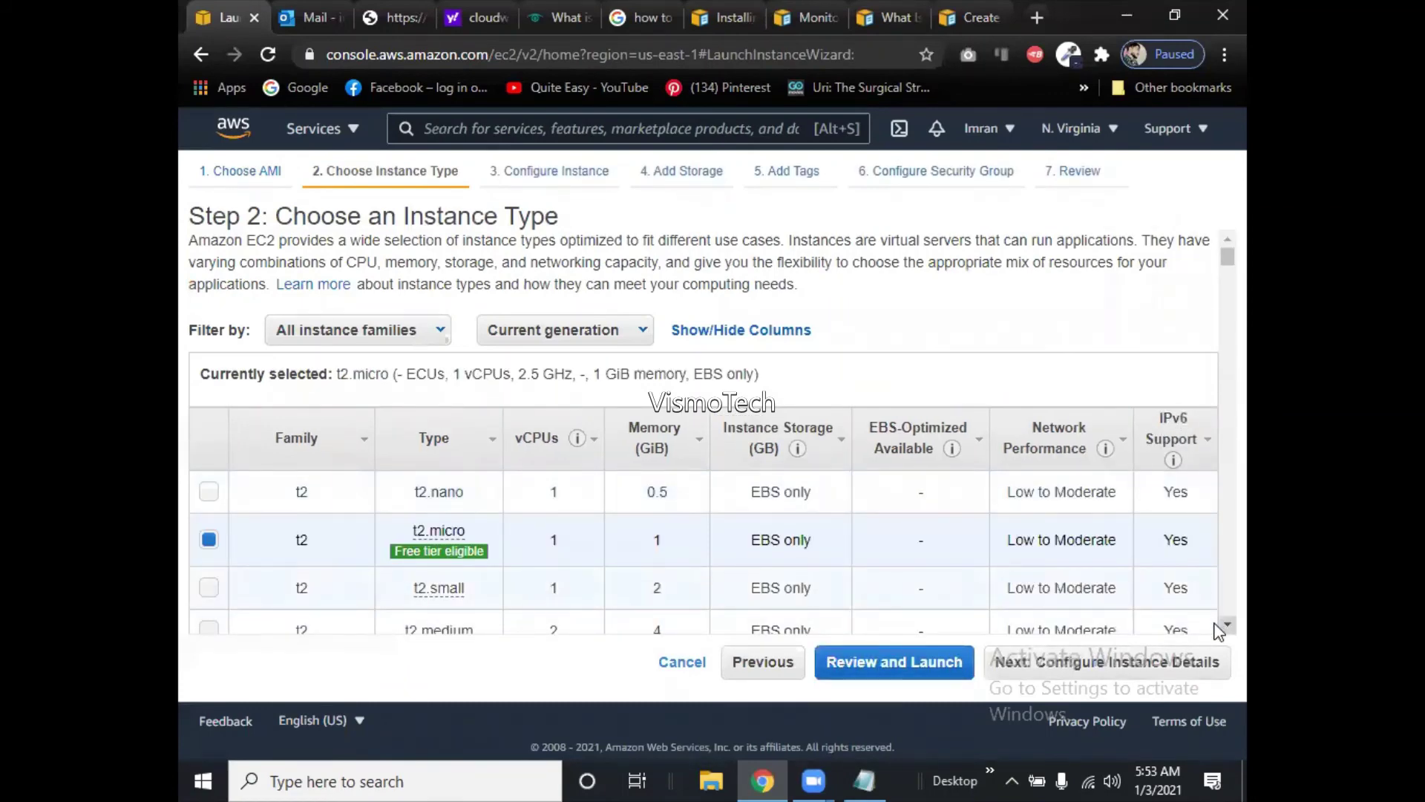
scroll(1217, 620, down, 2)
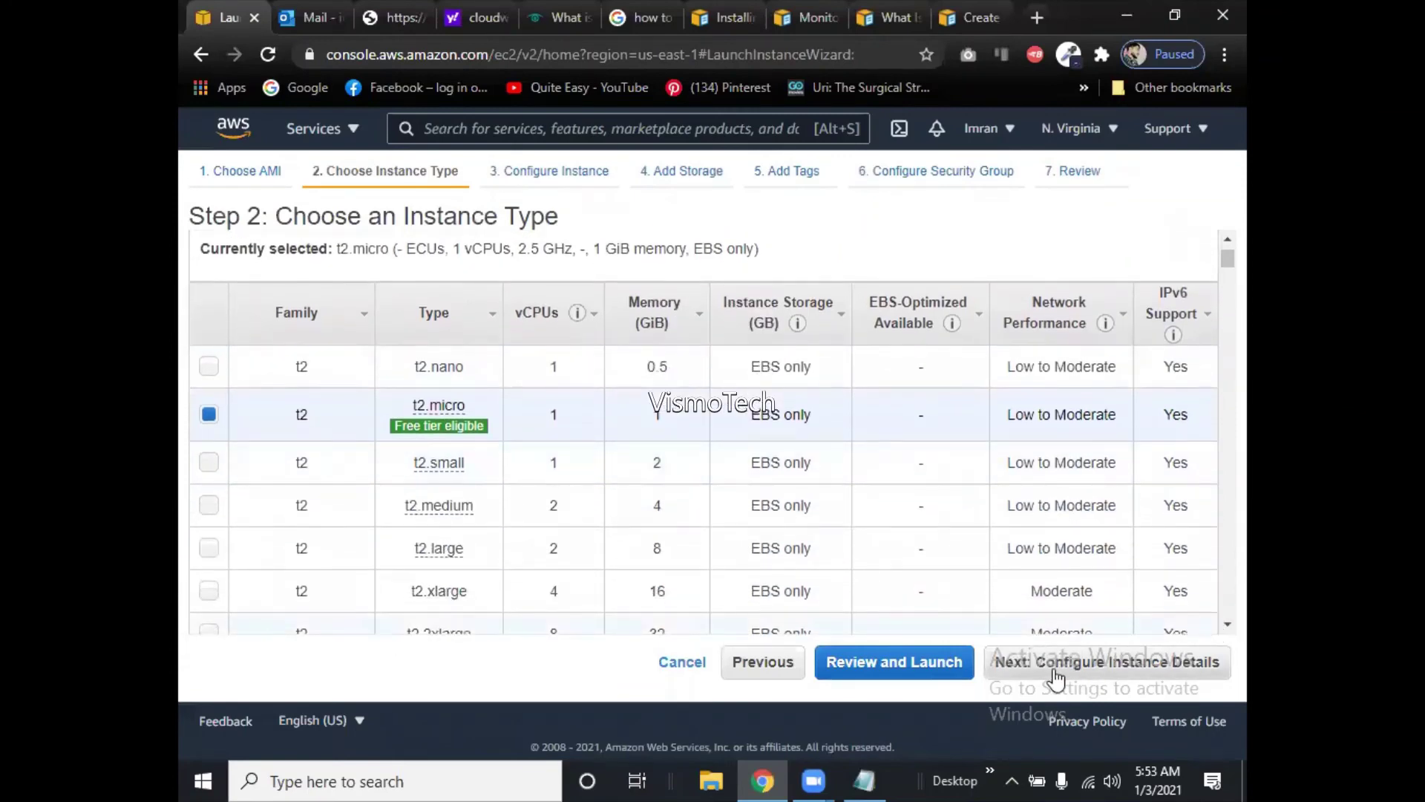
click(1056, 672)
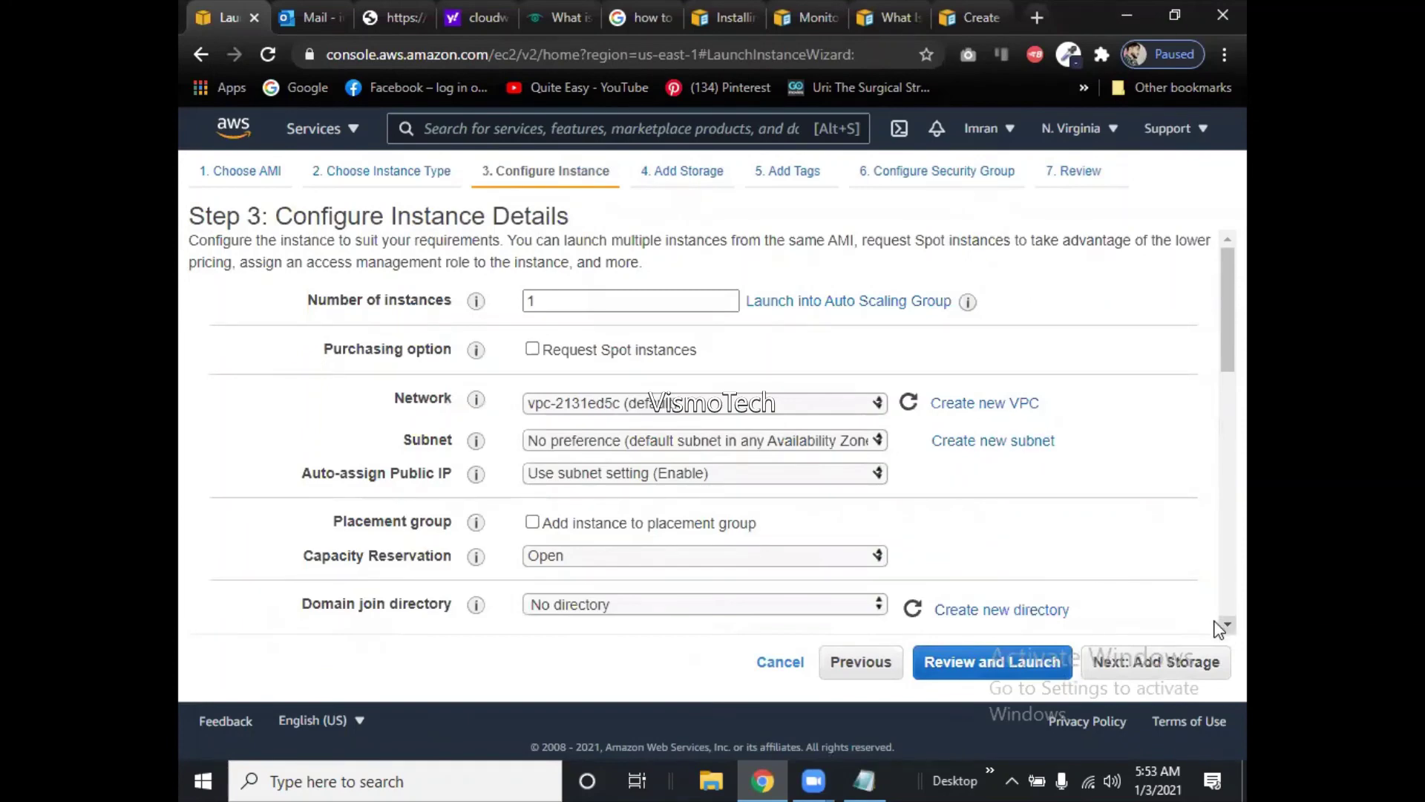
scroll(1220, 629, down, 10)
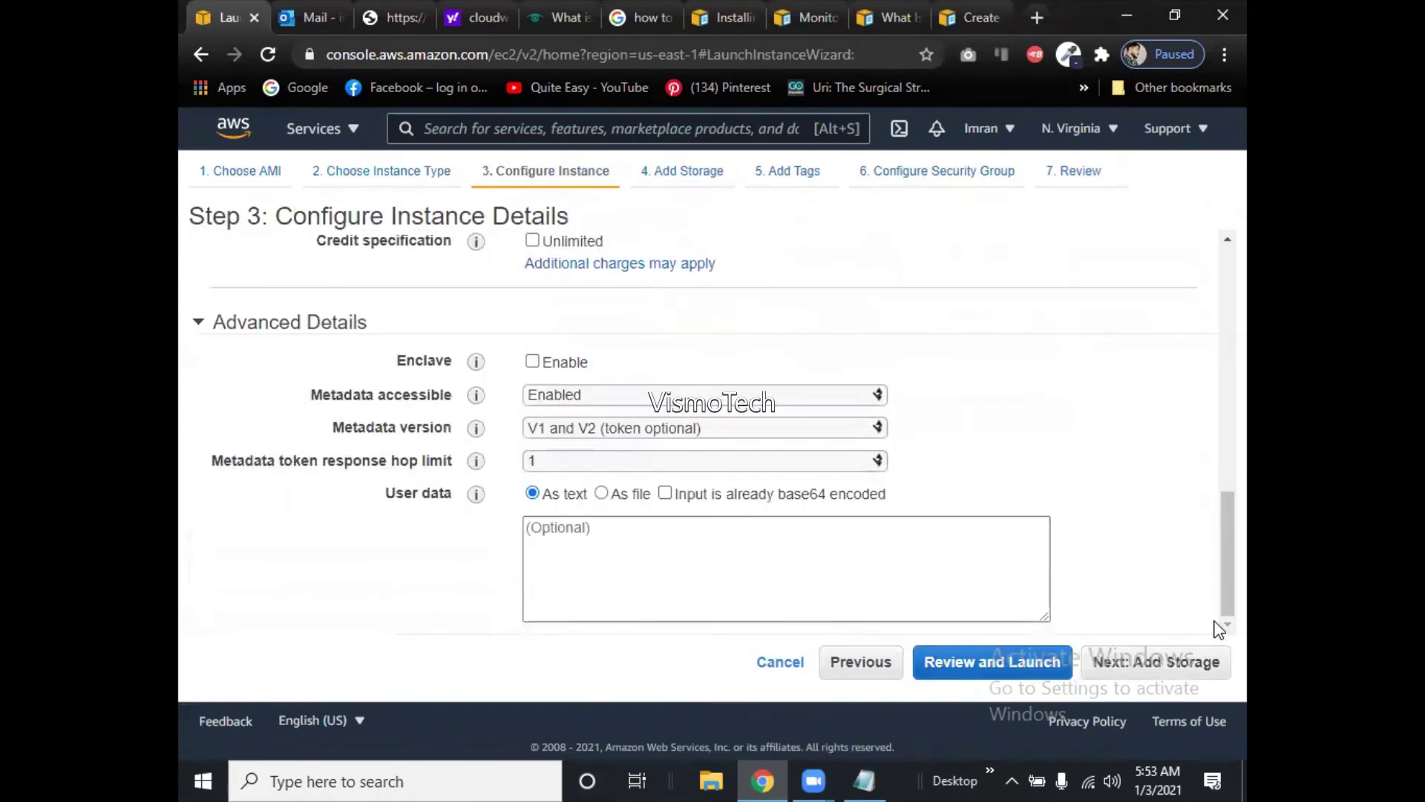
click(1100, 661)
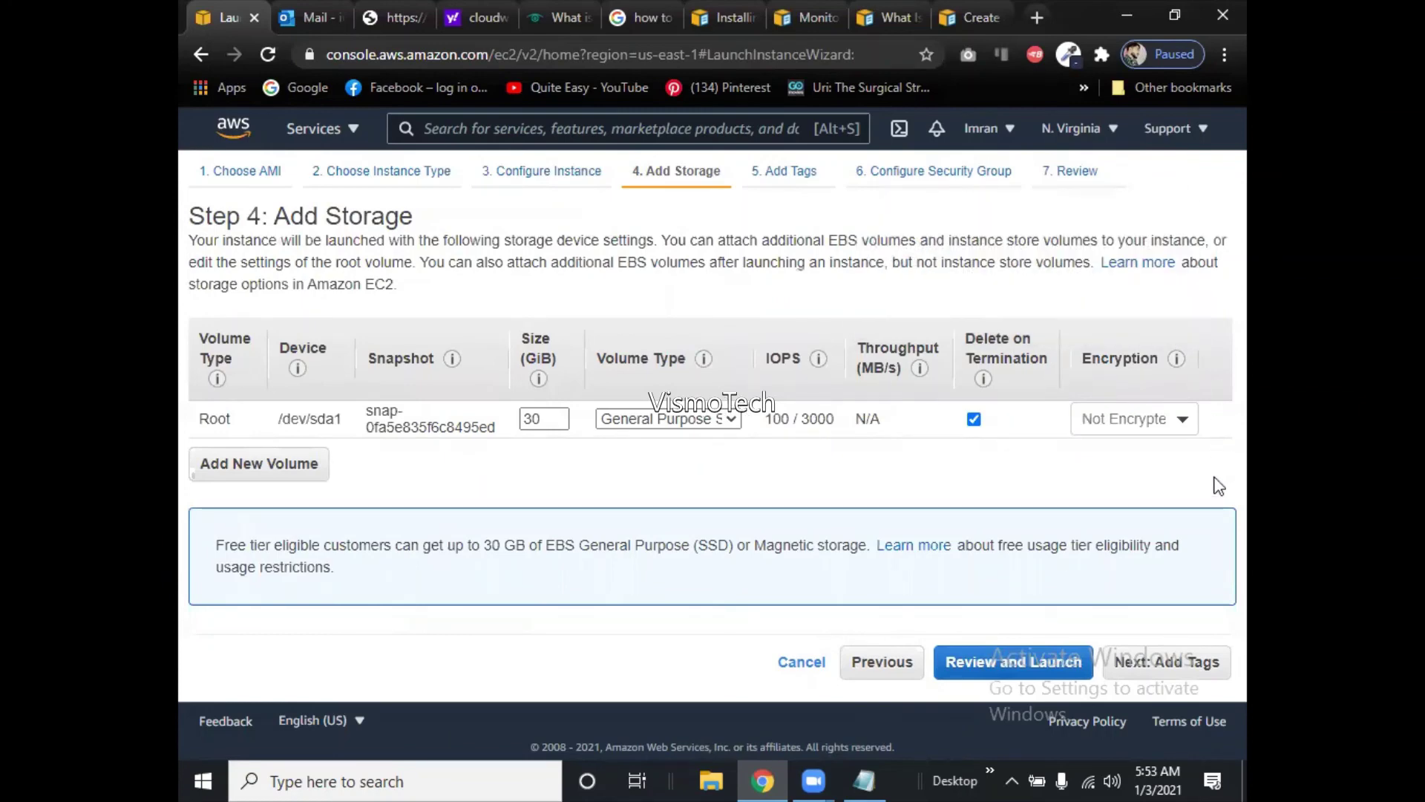
click(1148, 658)
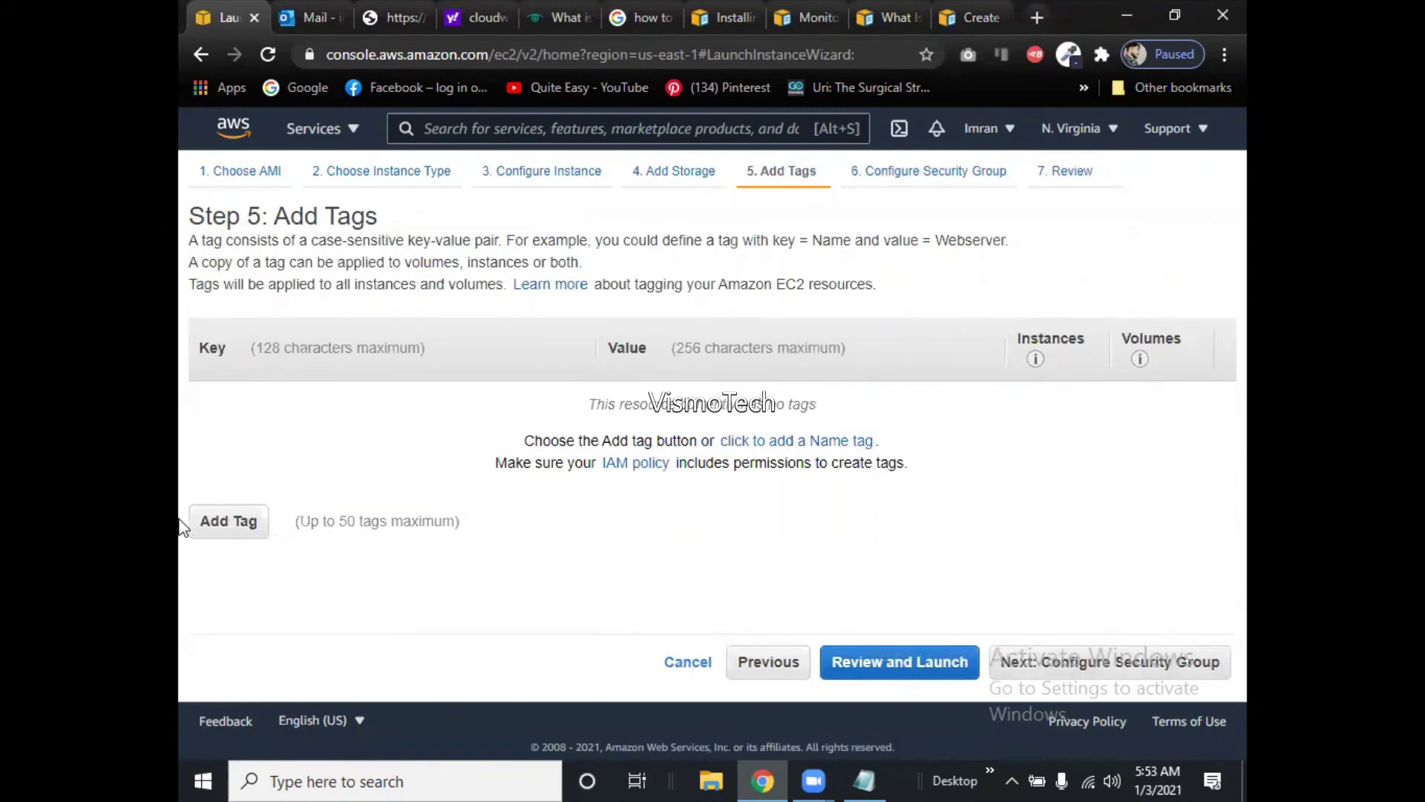
Add a 'Name' tag whose value is the instance's name.
click(226, 517)
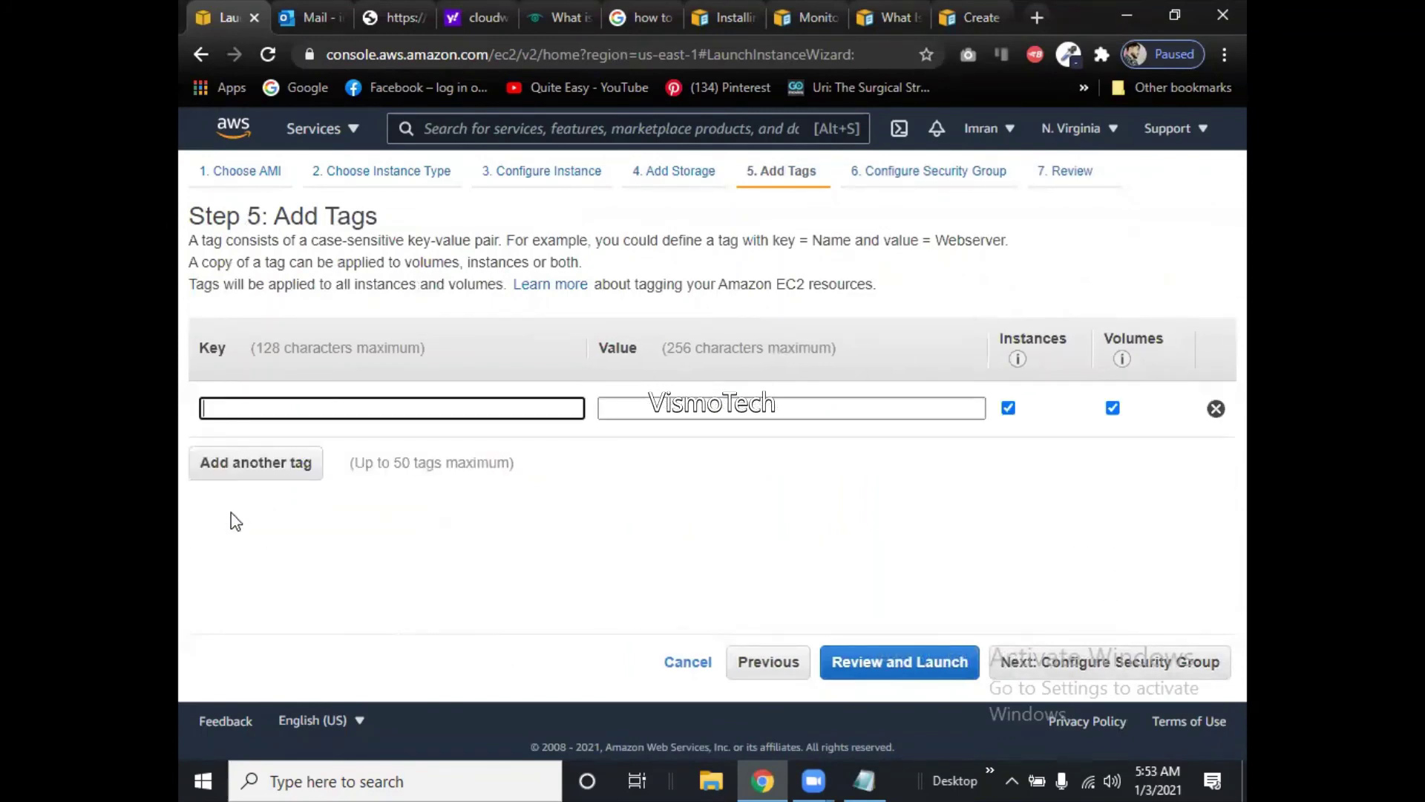
click(258, 405)
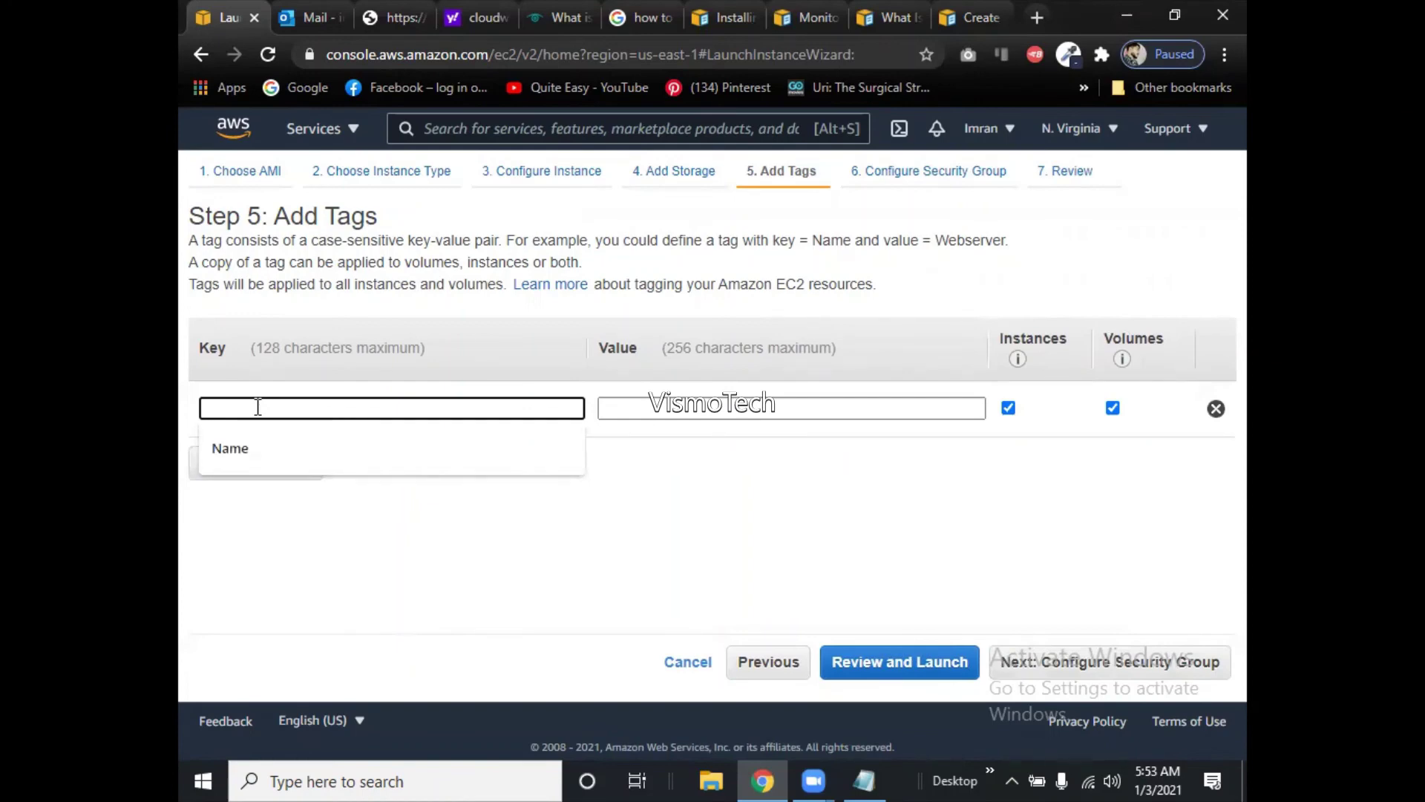
text(vism)
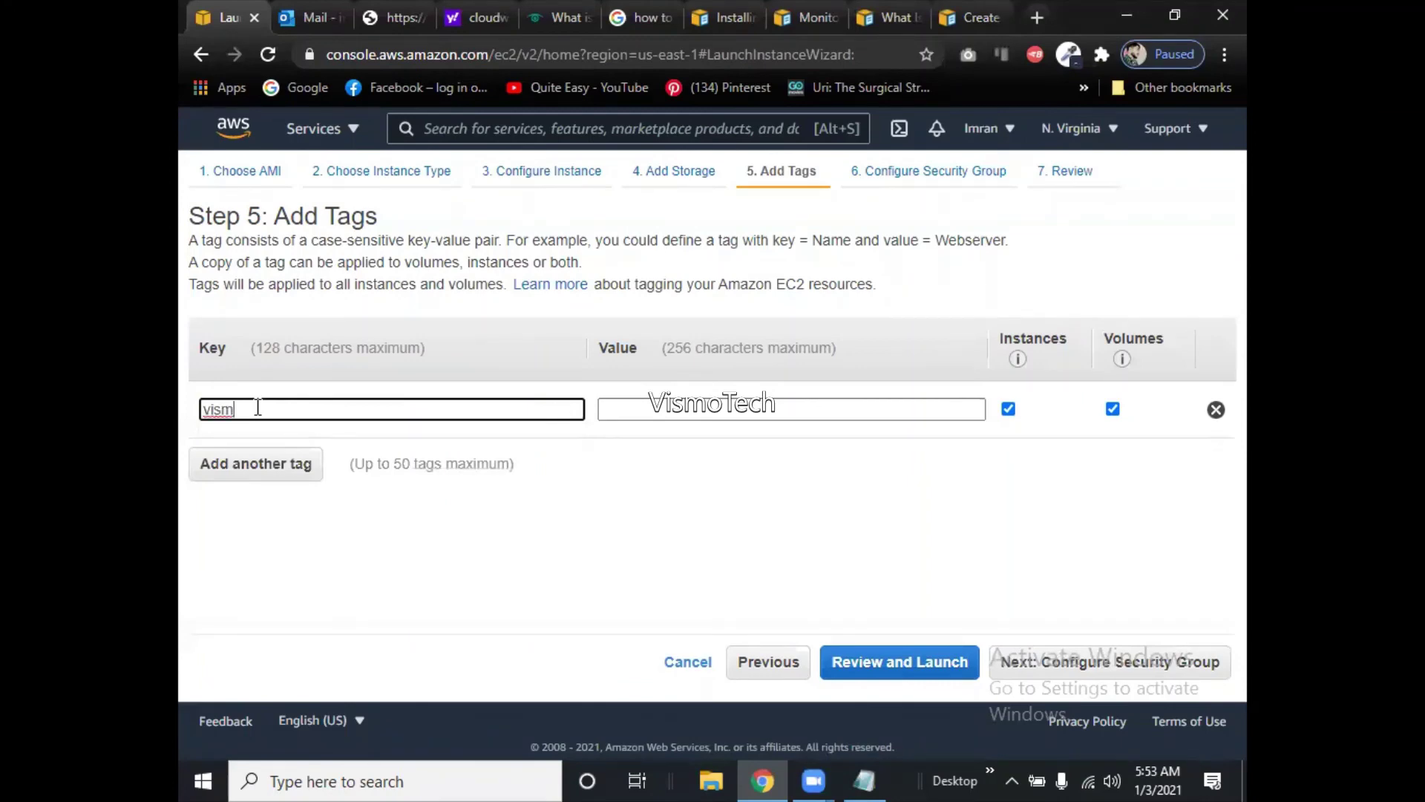
key(BackSpace)
key(BackSpace)
key(BackSpace)
key(BackSpace)
text(Vismo)
key(BackSpace)
key(BackSpace)
key(BackSpace)
key(BackSpace)
key(BackSpace)
text(Name)
key(Tab)
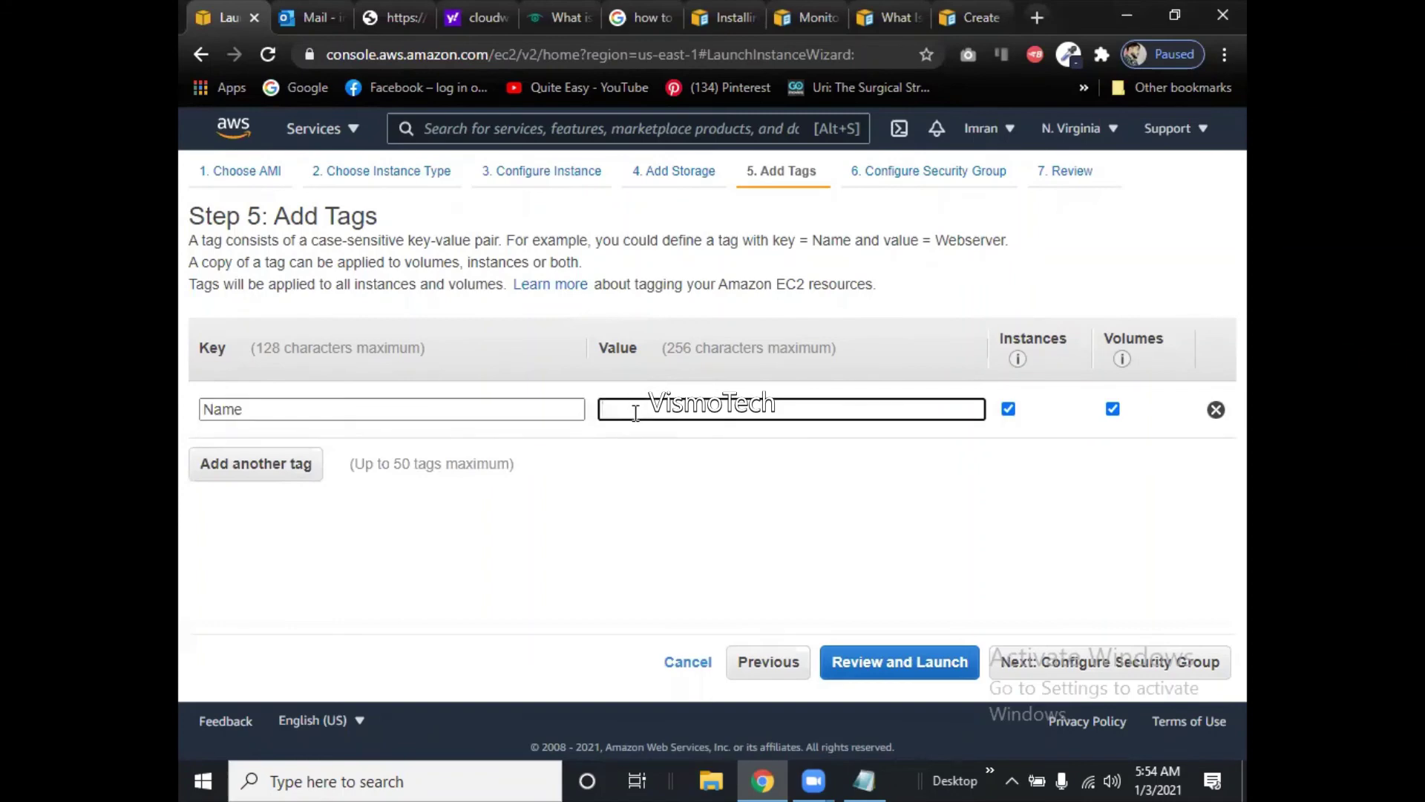
click(640, 409)
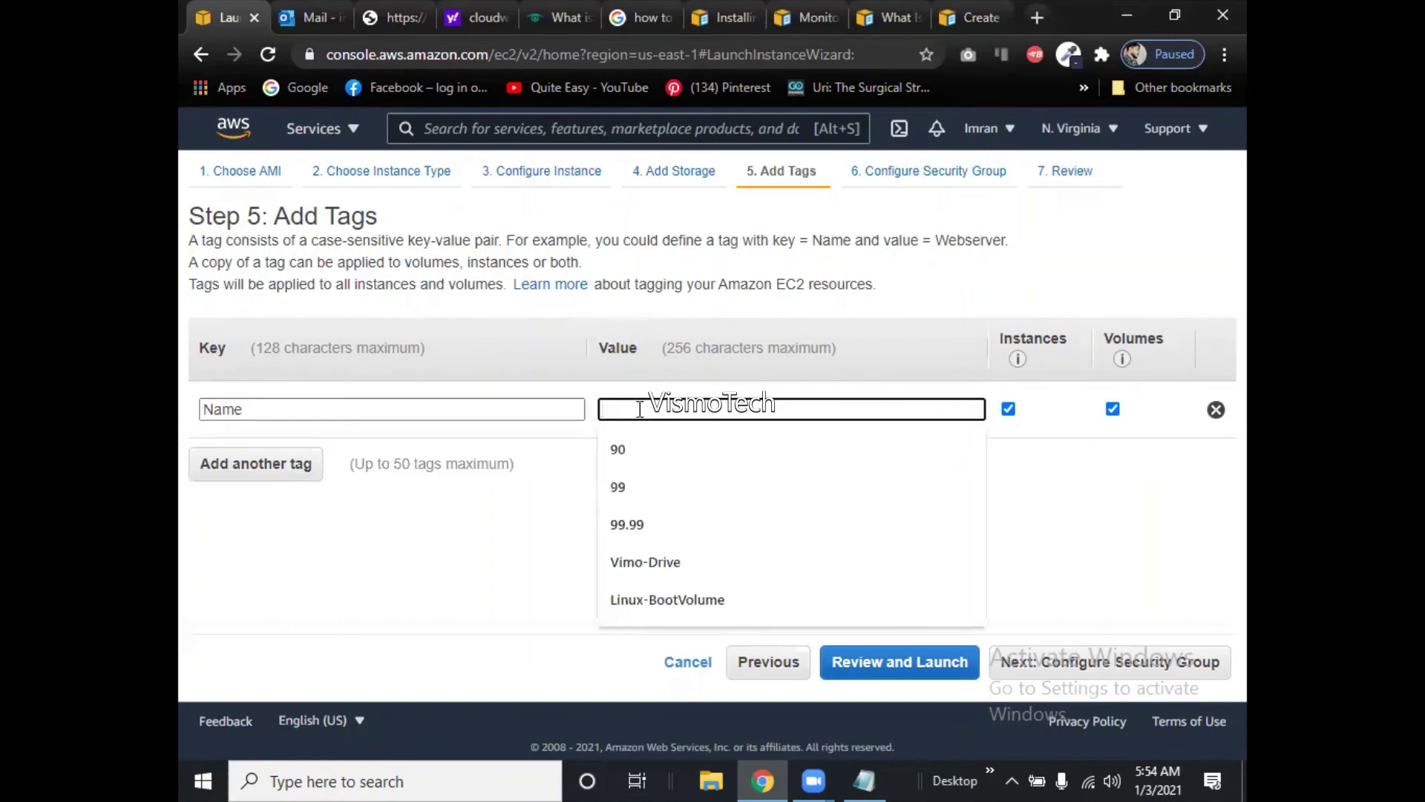
text(V)
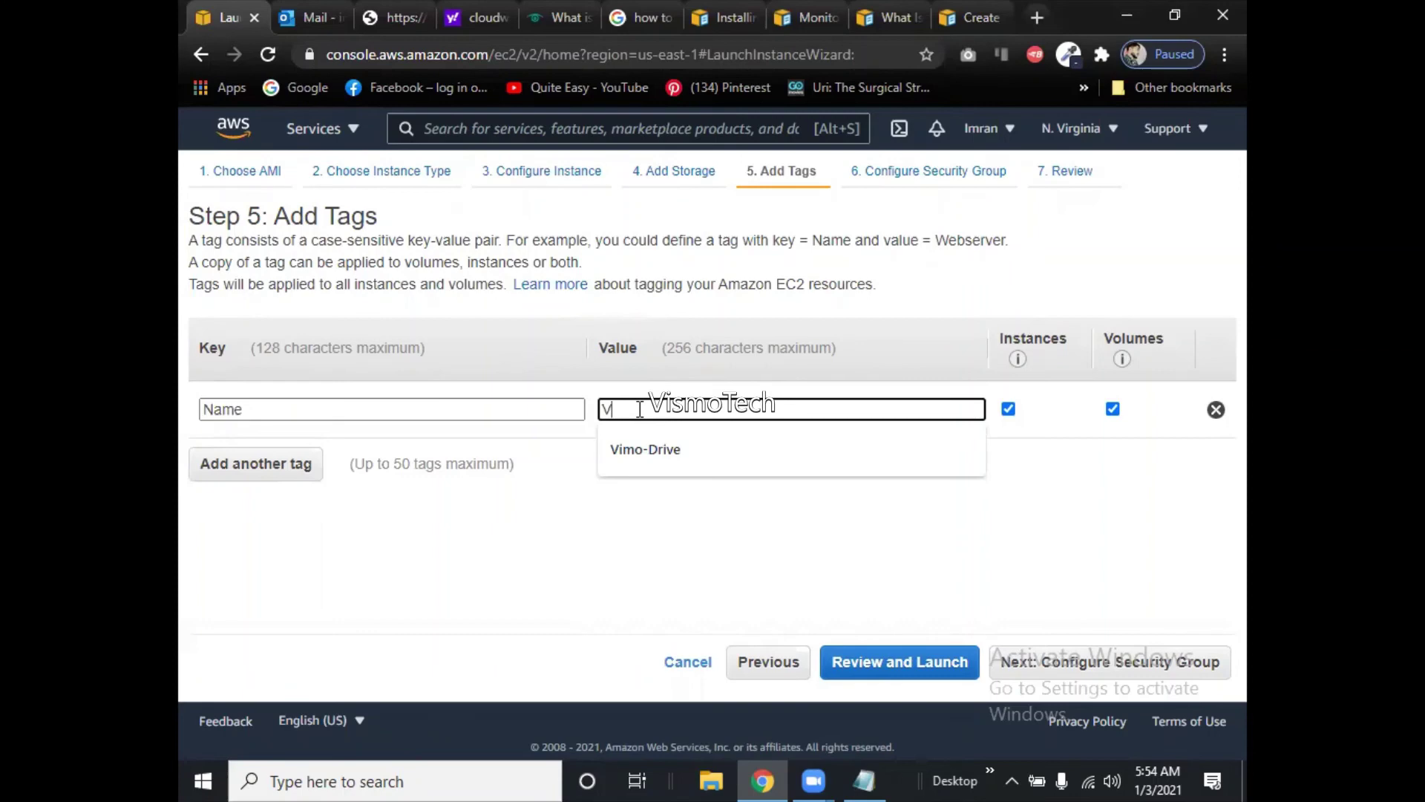
text(ismo)
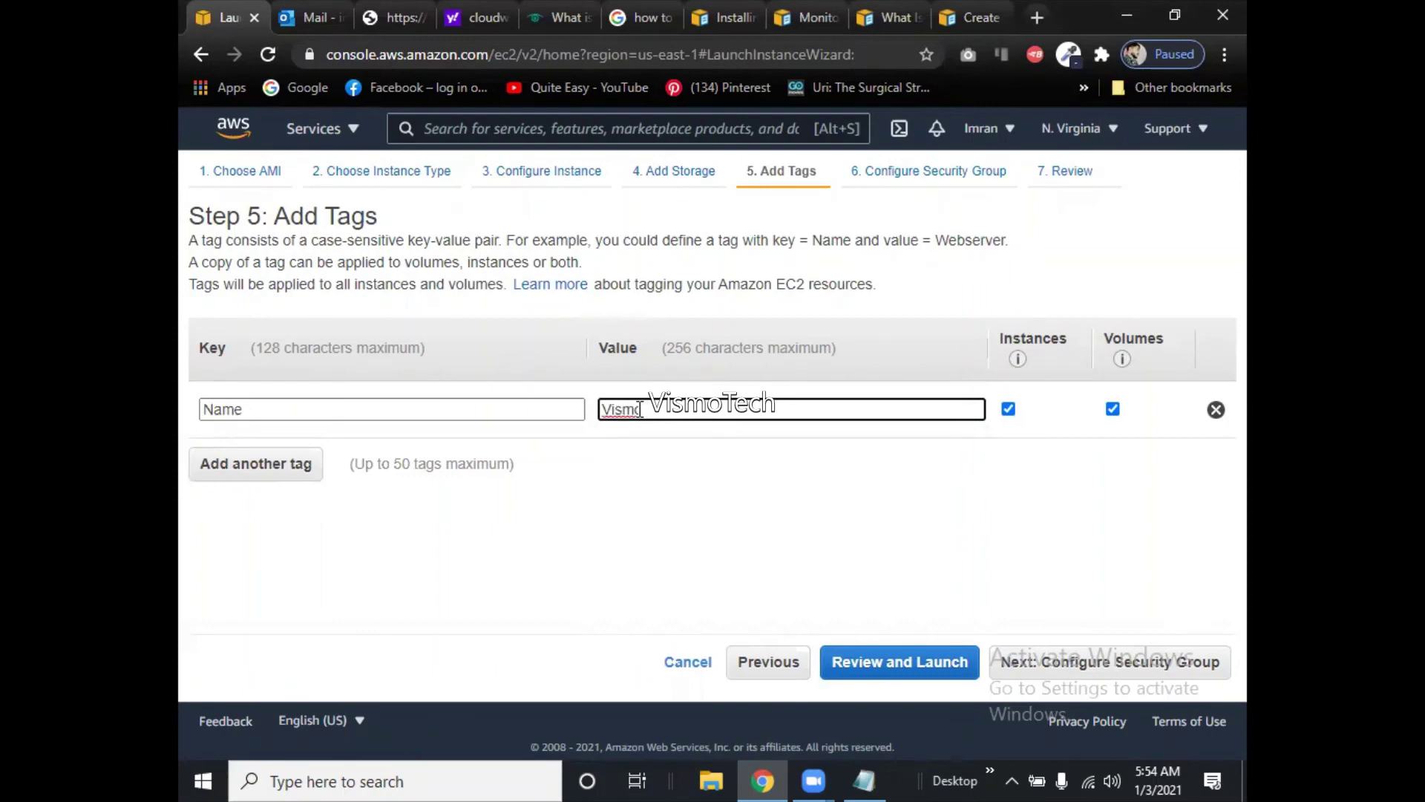
text(T)
text(oman)
click(1100, 672)
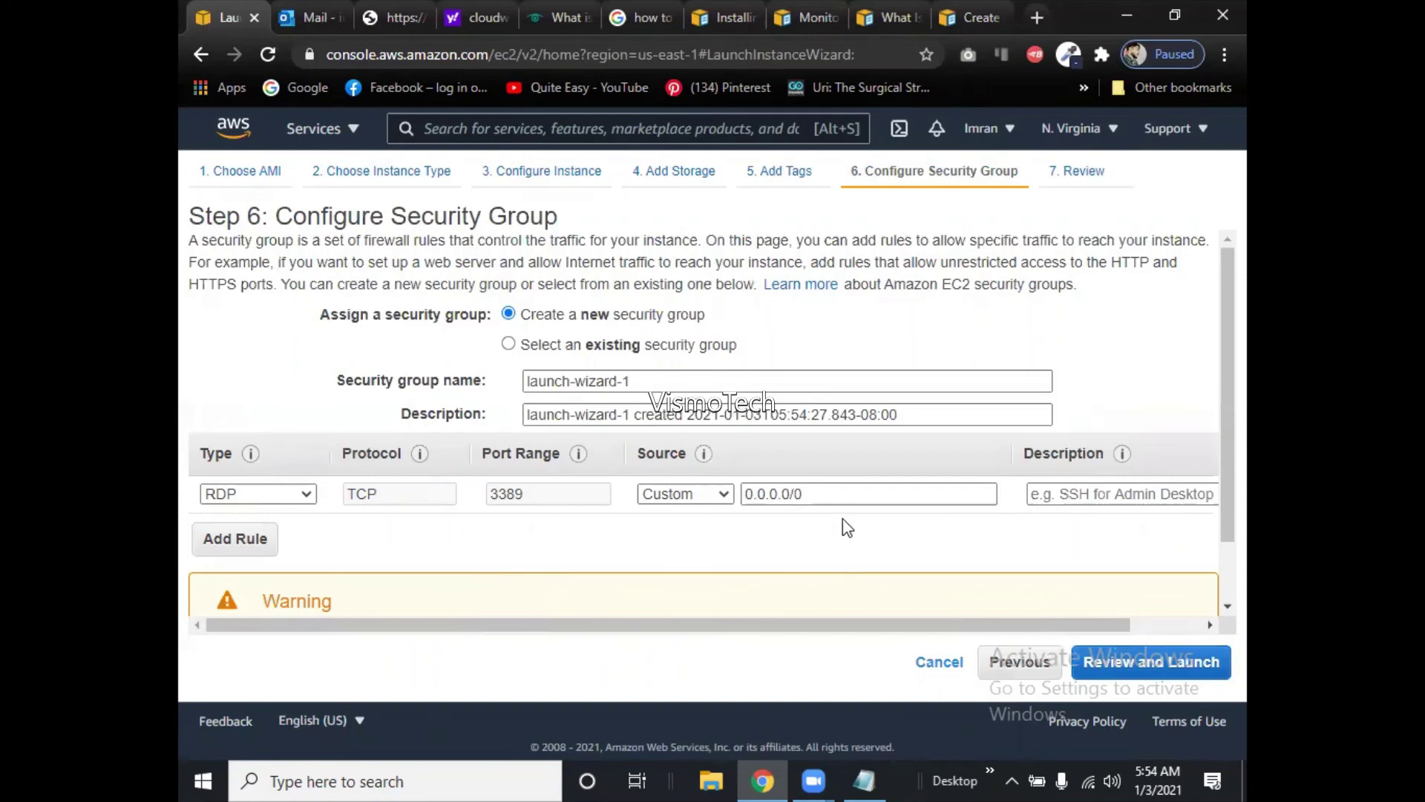
Keep 'Create a new security group' selected for the launch-wizard-1 group.
click(509, 345)
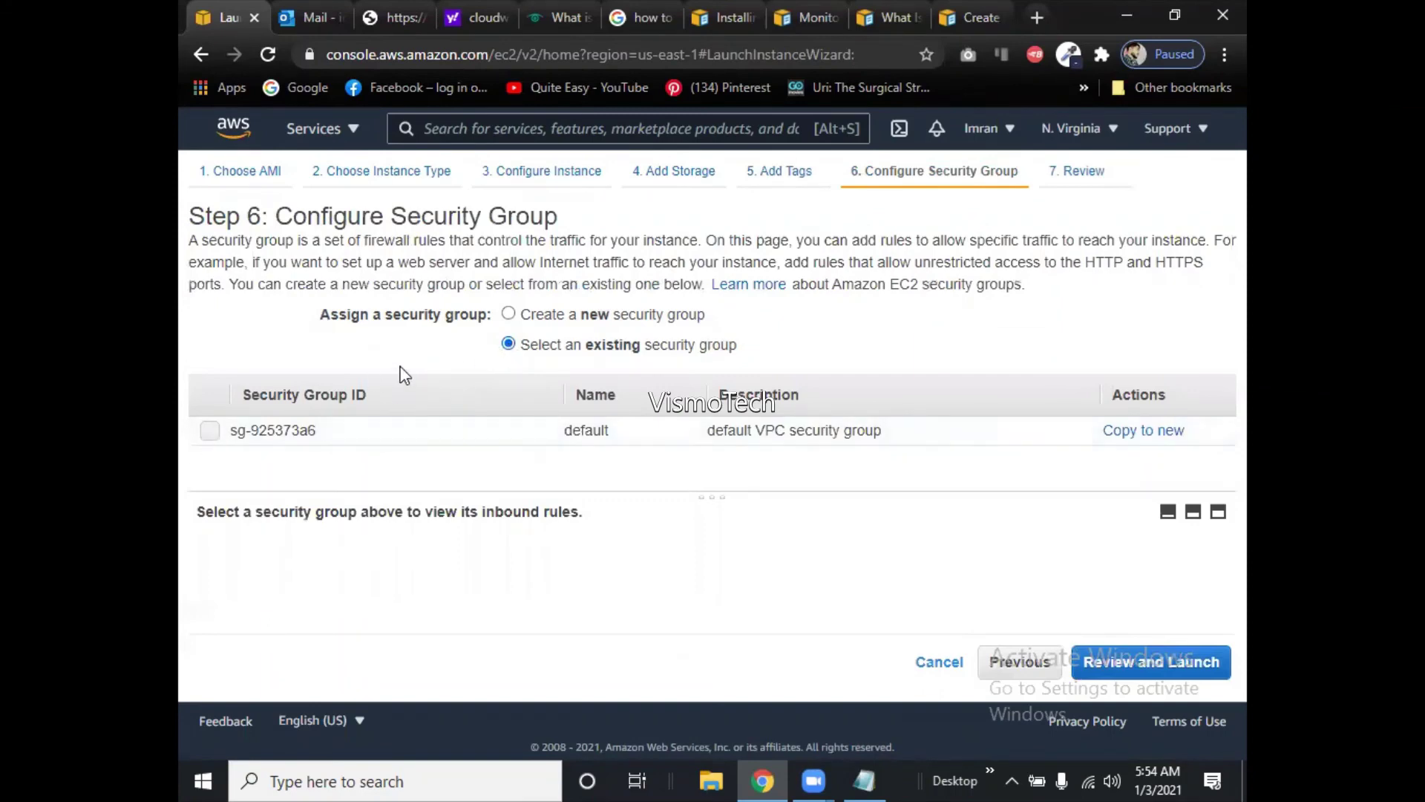
click(509, 316)
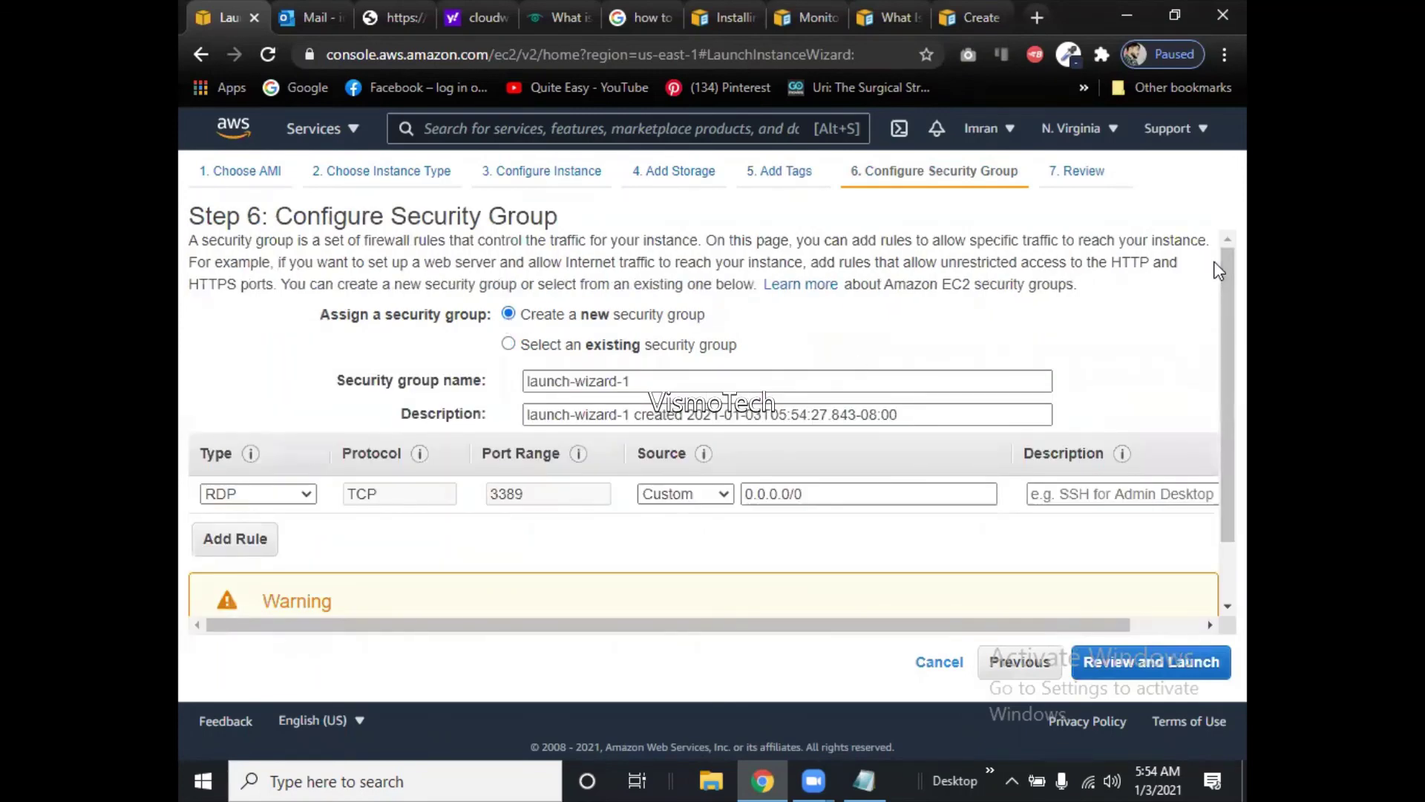
drag(1218, 296, 1214, 346)
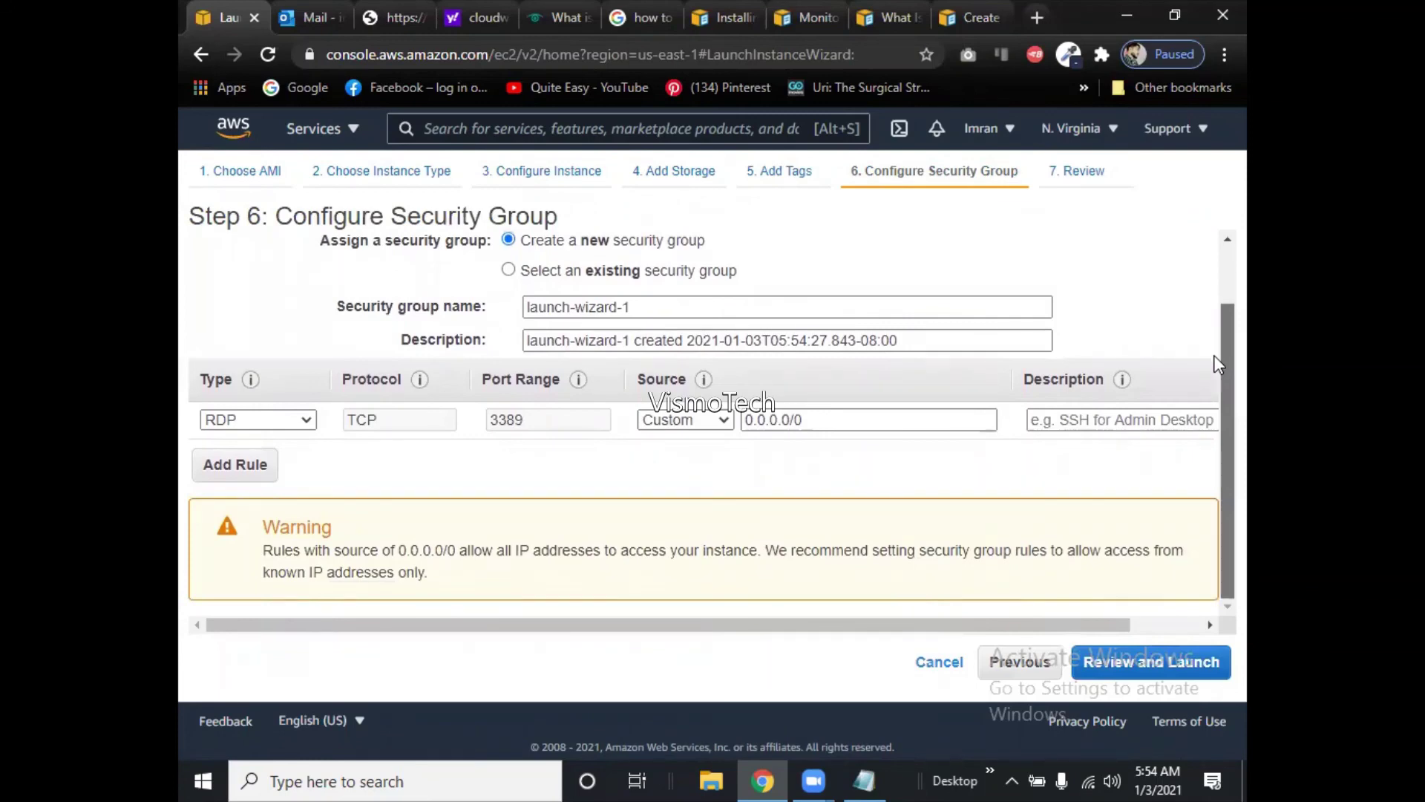
scroll(1218, 363, up, 1)
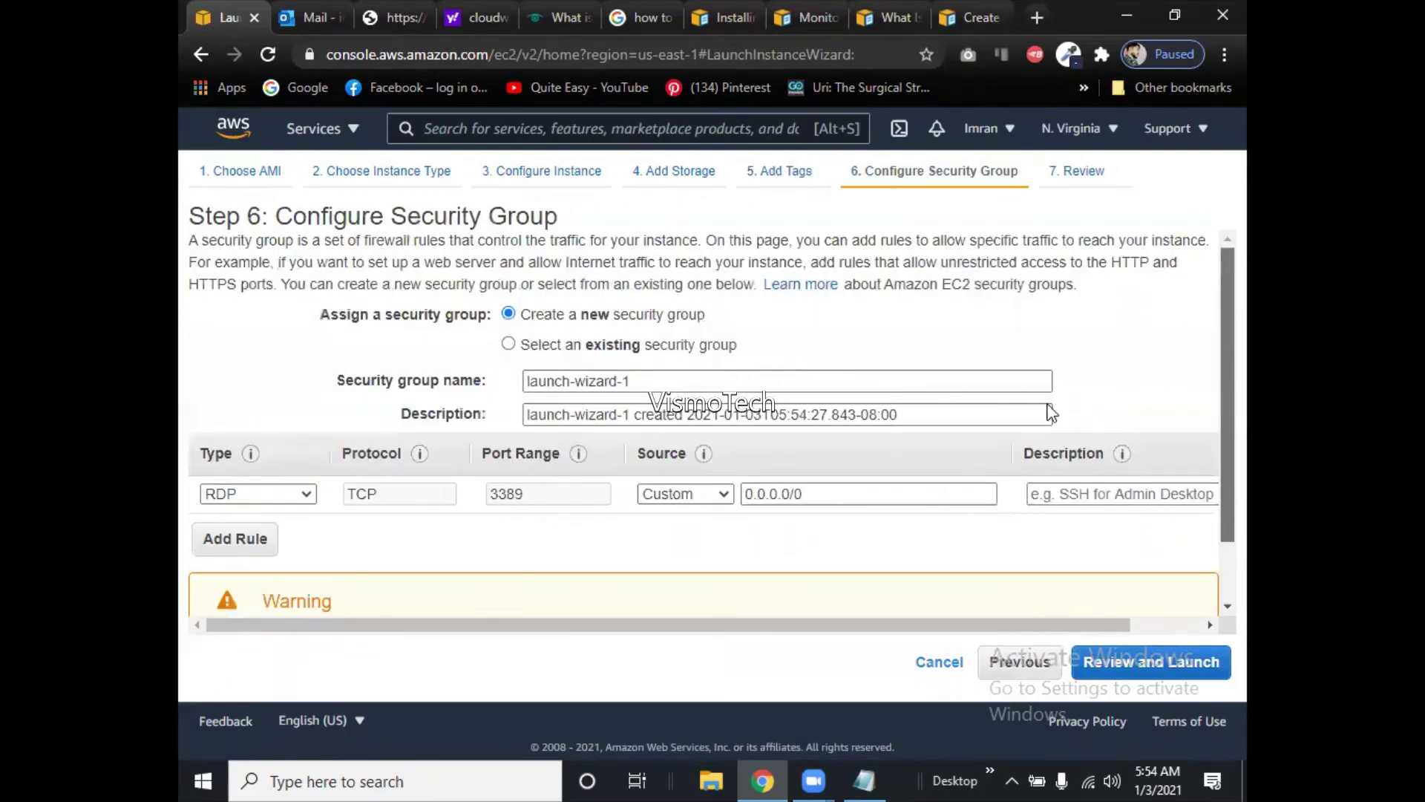
scroll(1217, 353, down, 1)
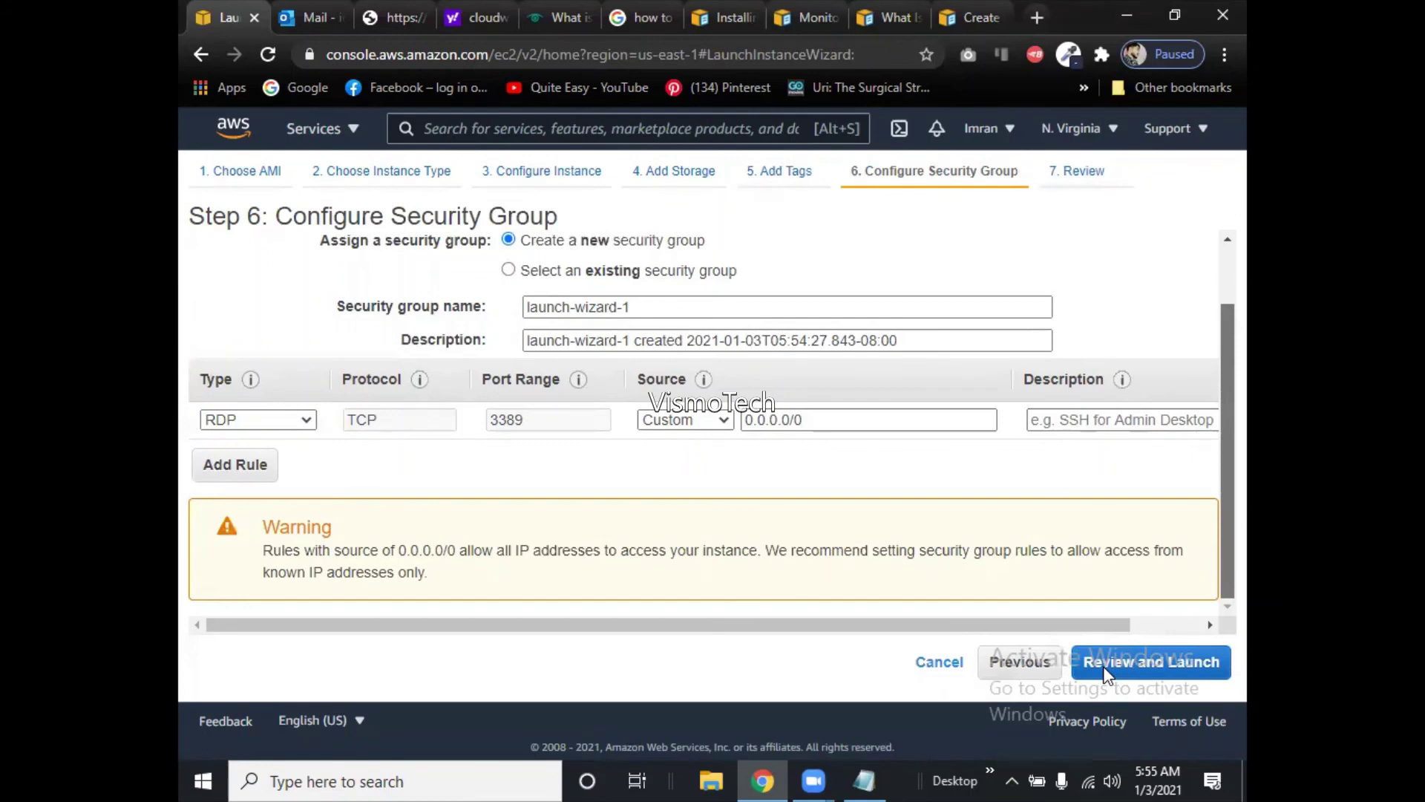
click(1104, 668)
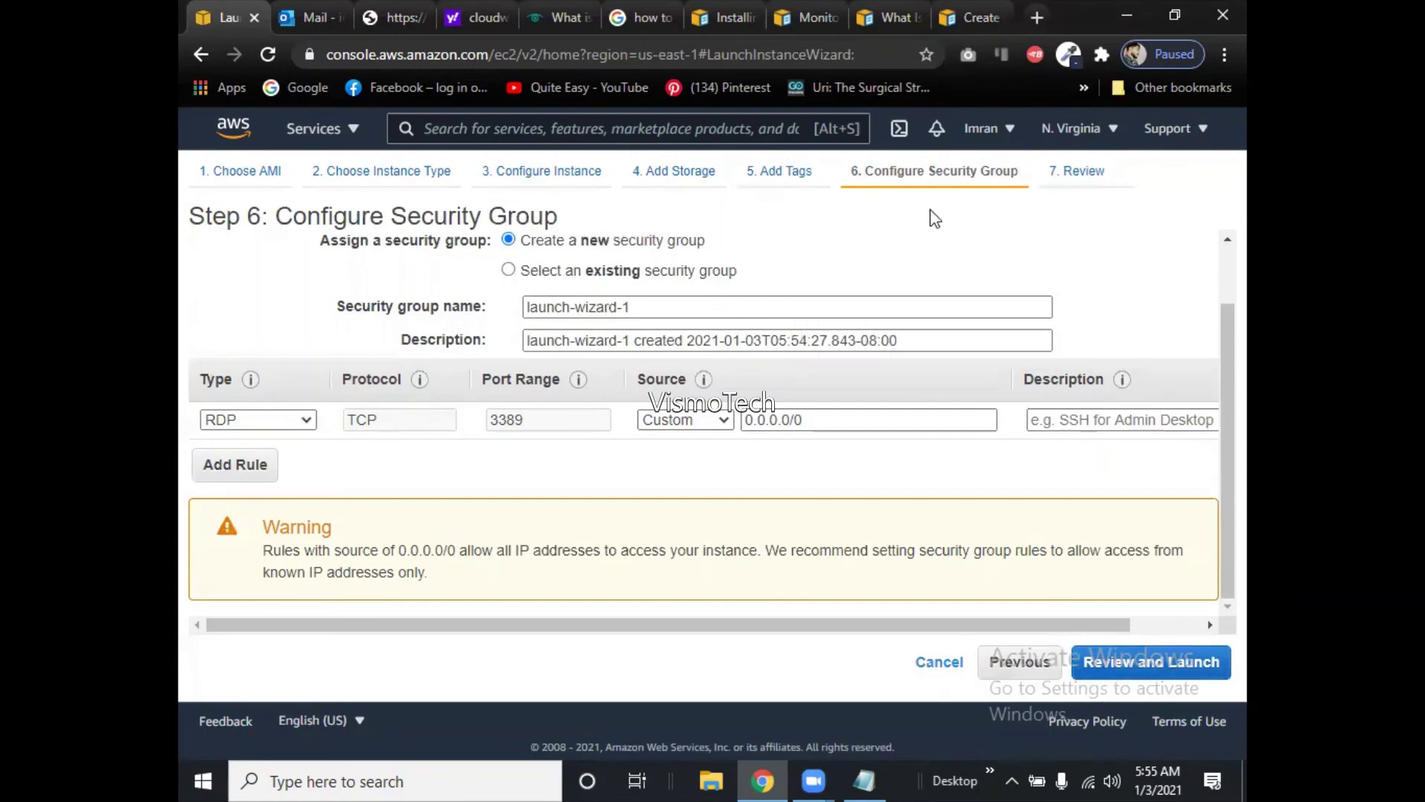
Restrict the RDP rule's source to My IP and add a second inbound rule.
click(684, 419)
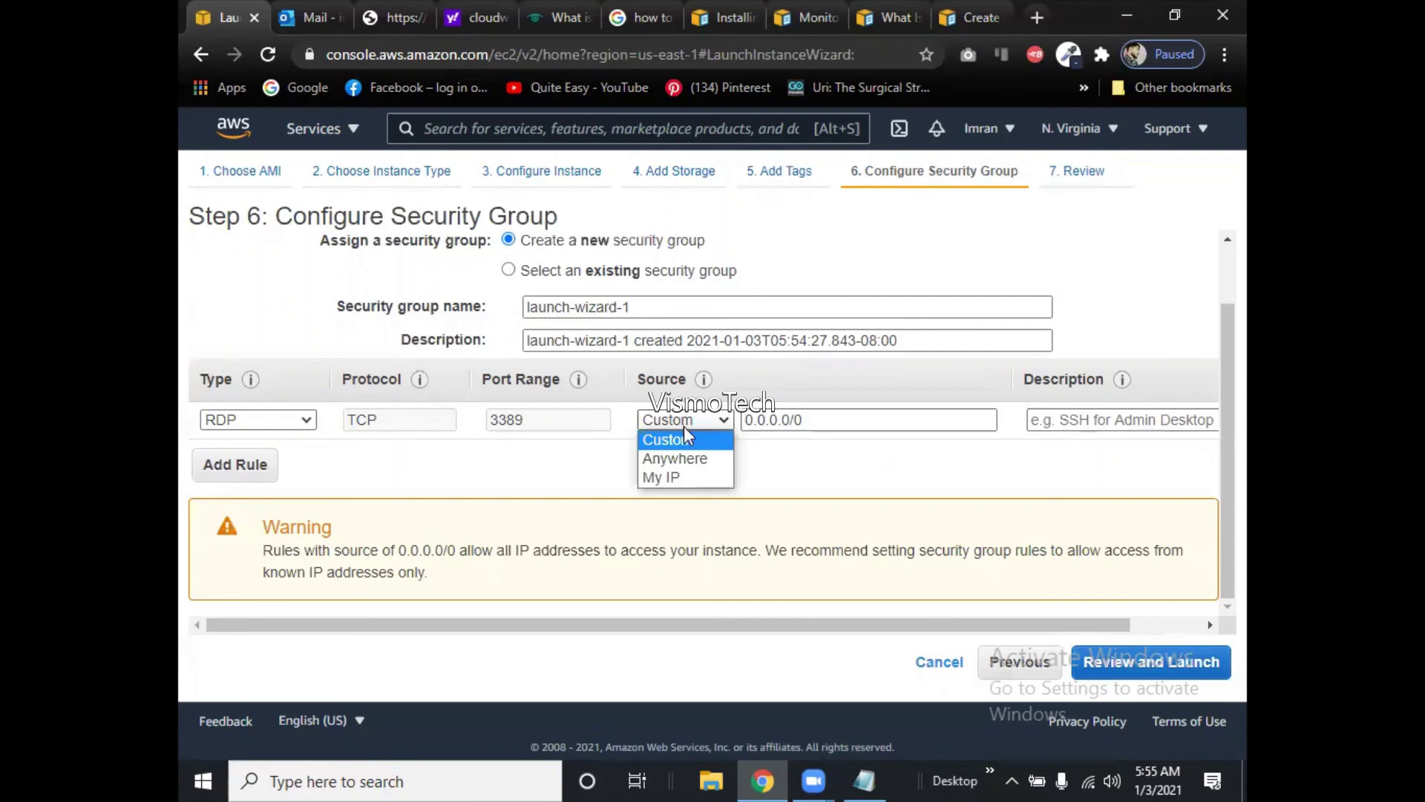
click(693, 482)
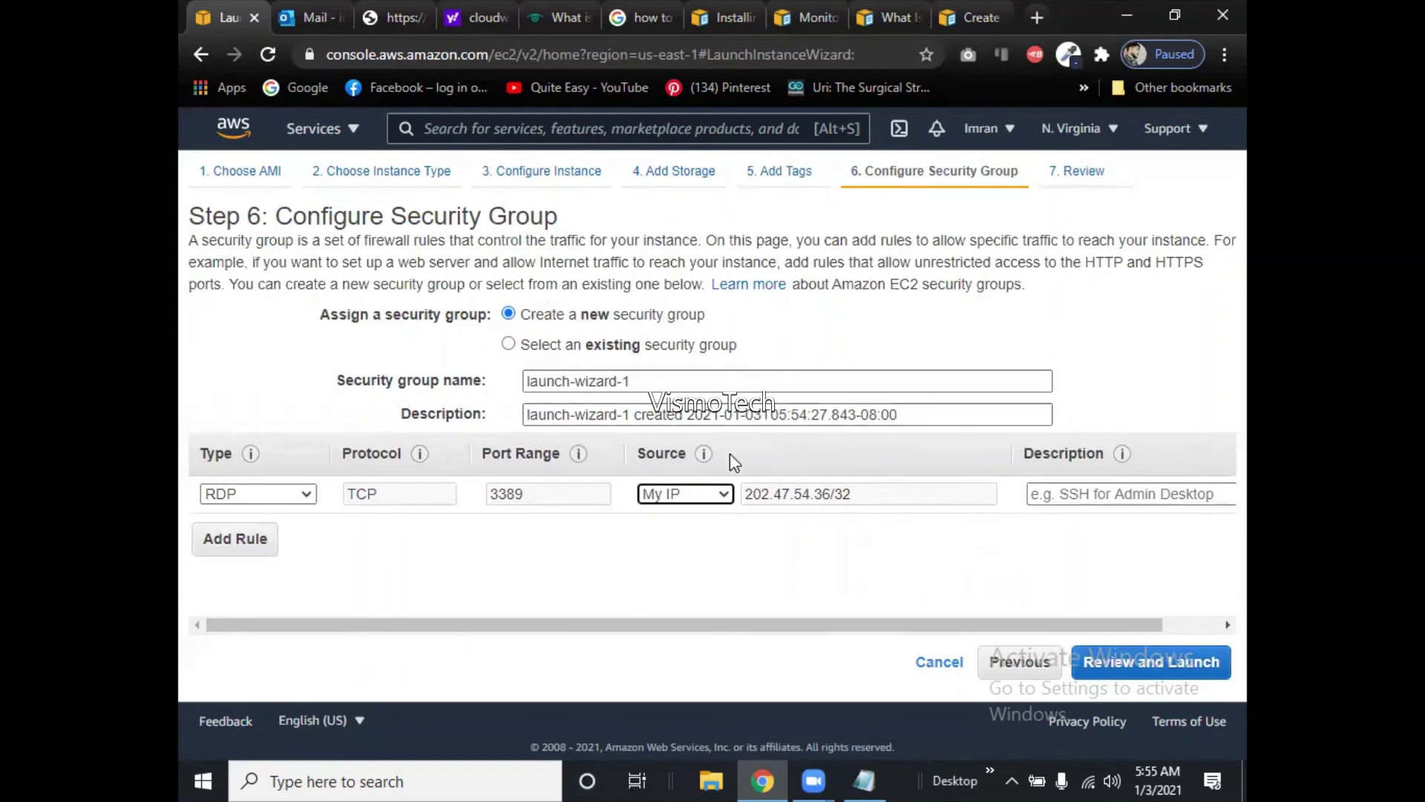
click(663, 495)
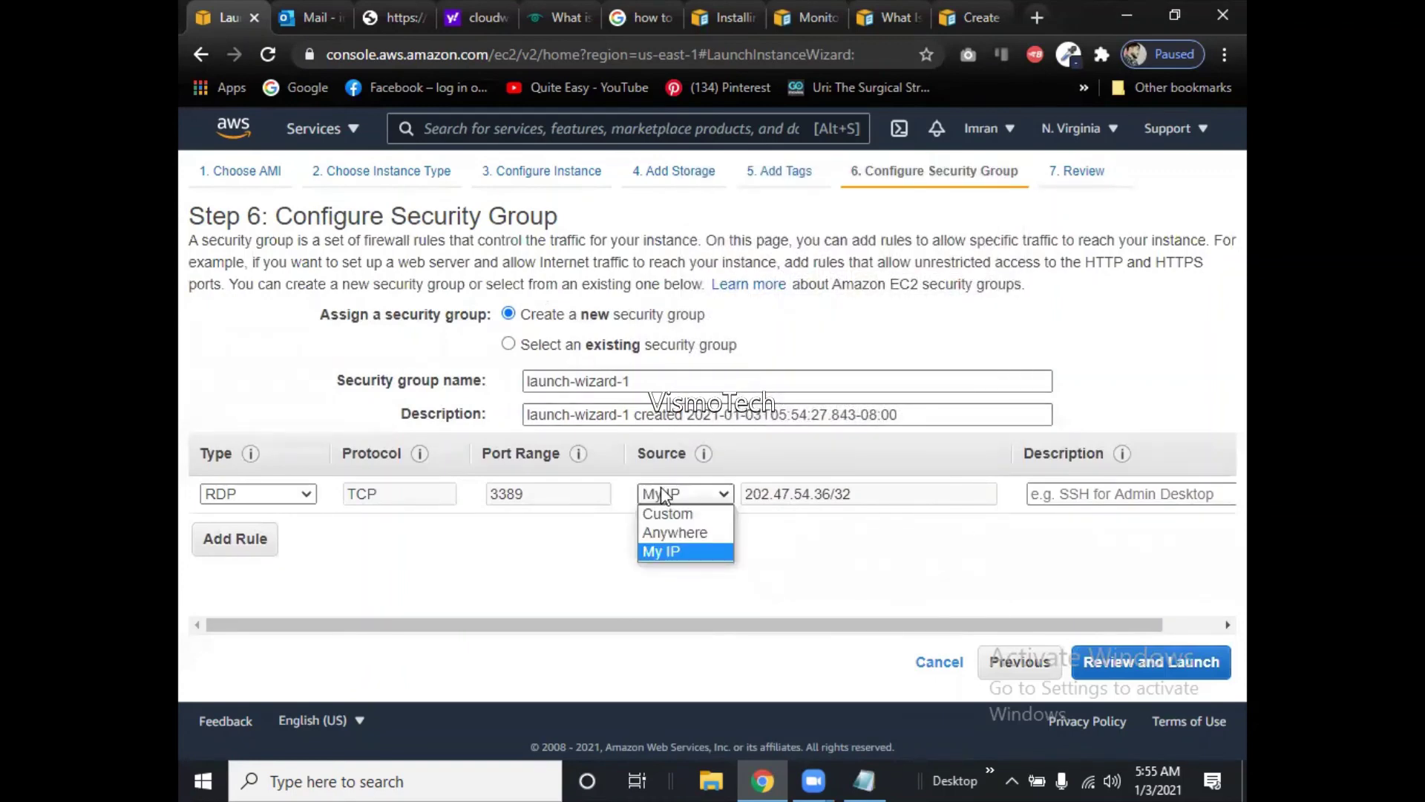
click(673, 538)
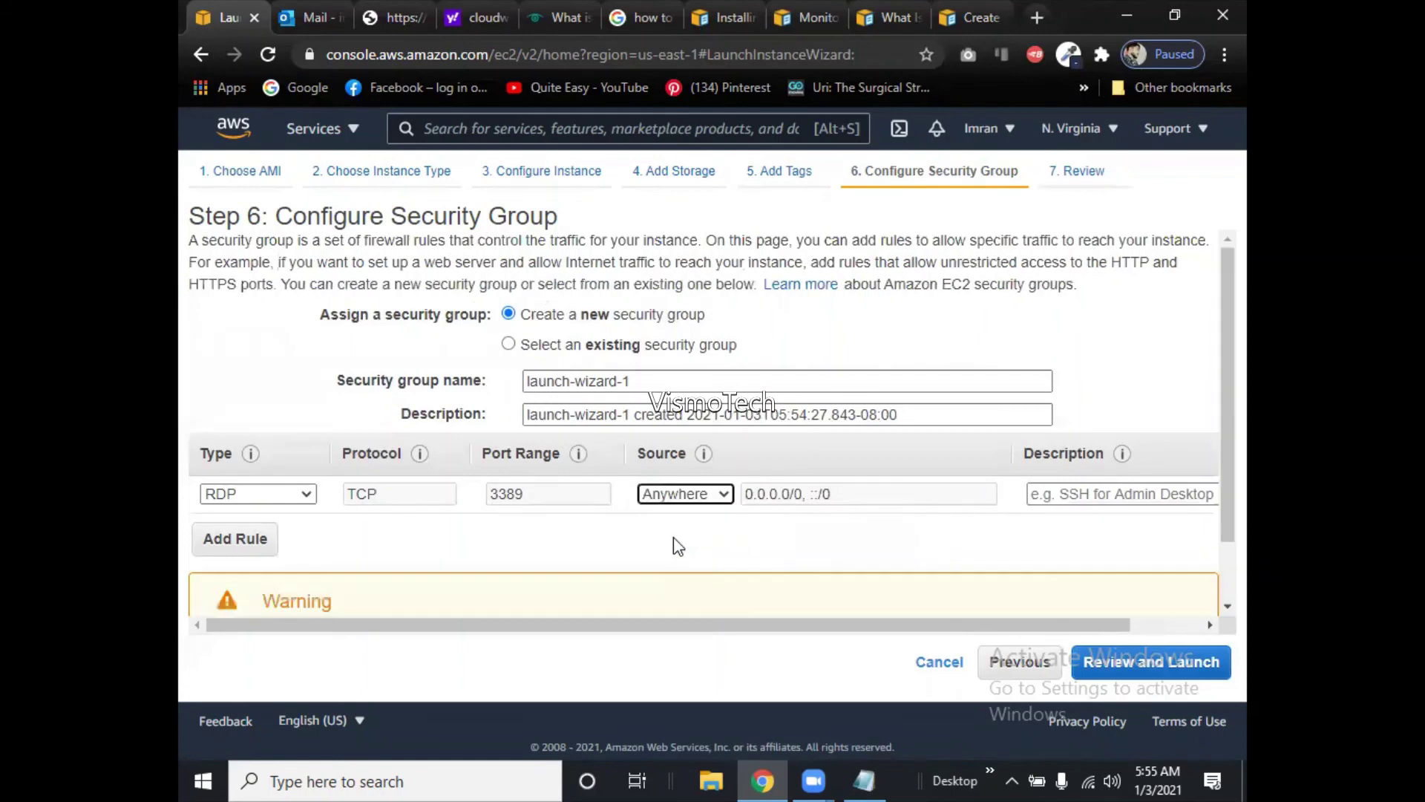
click(699, 493)
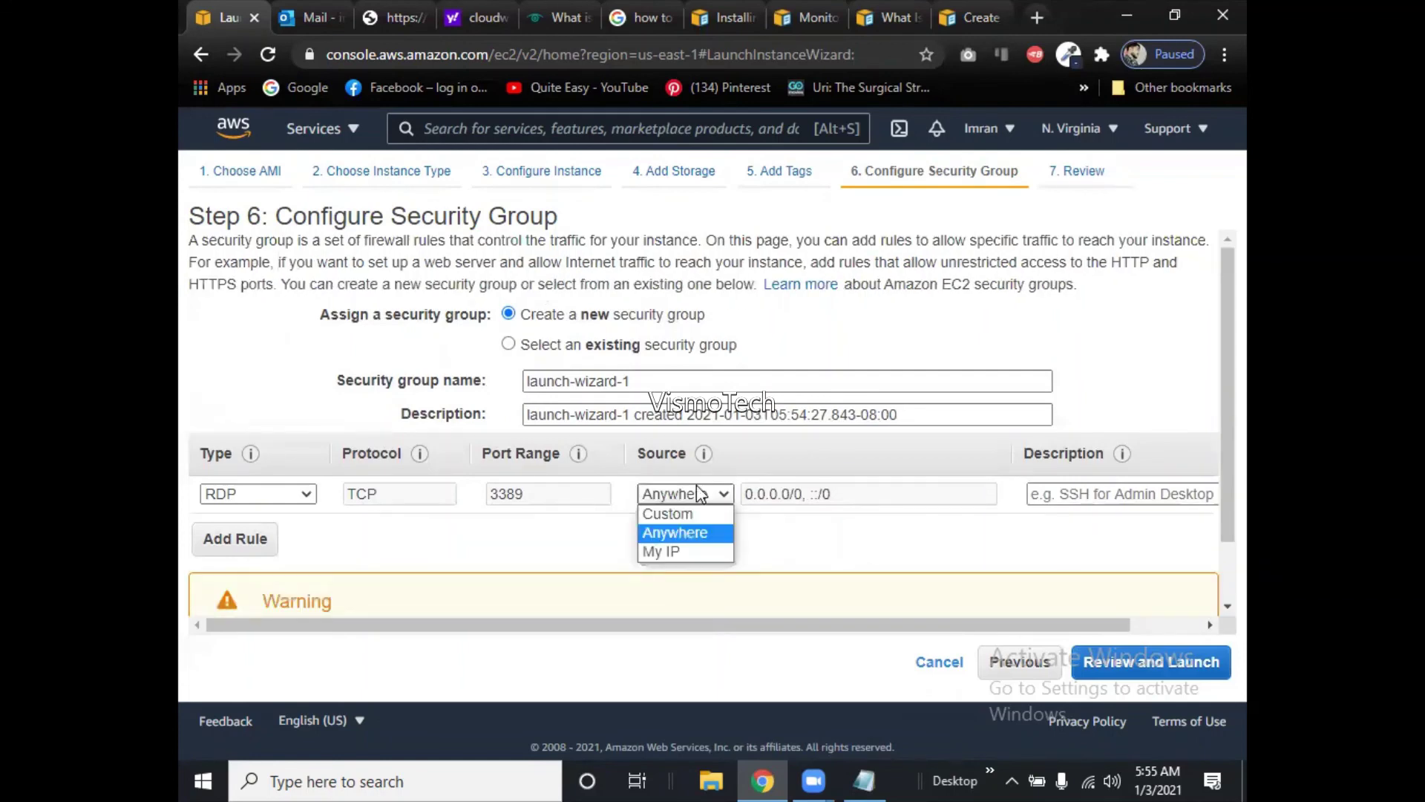
click(653, 556)
mouse_move(247, 462)
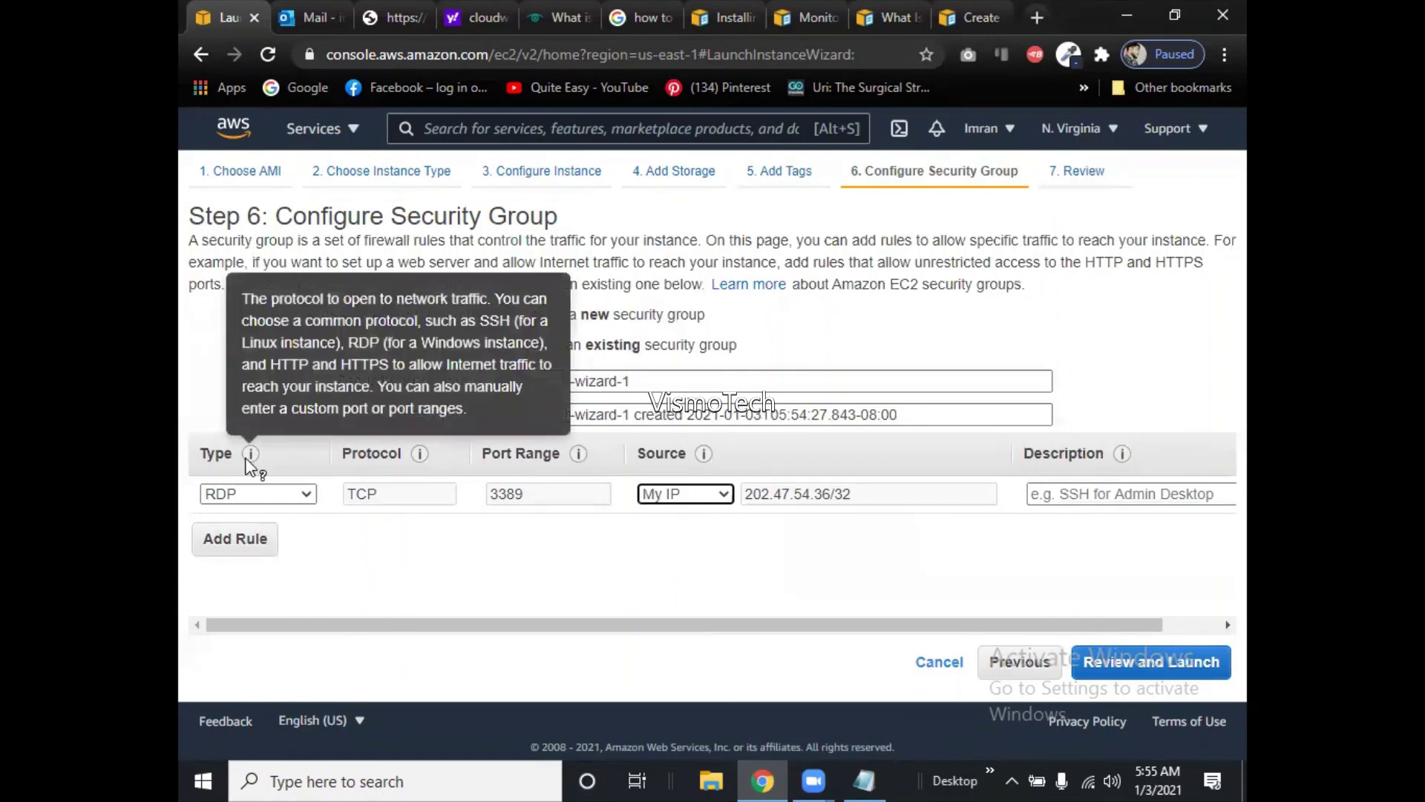
click(228, 545)
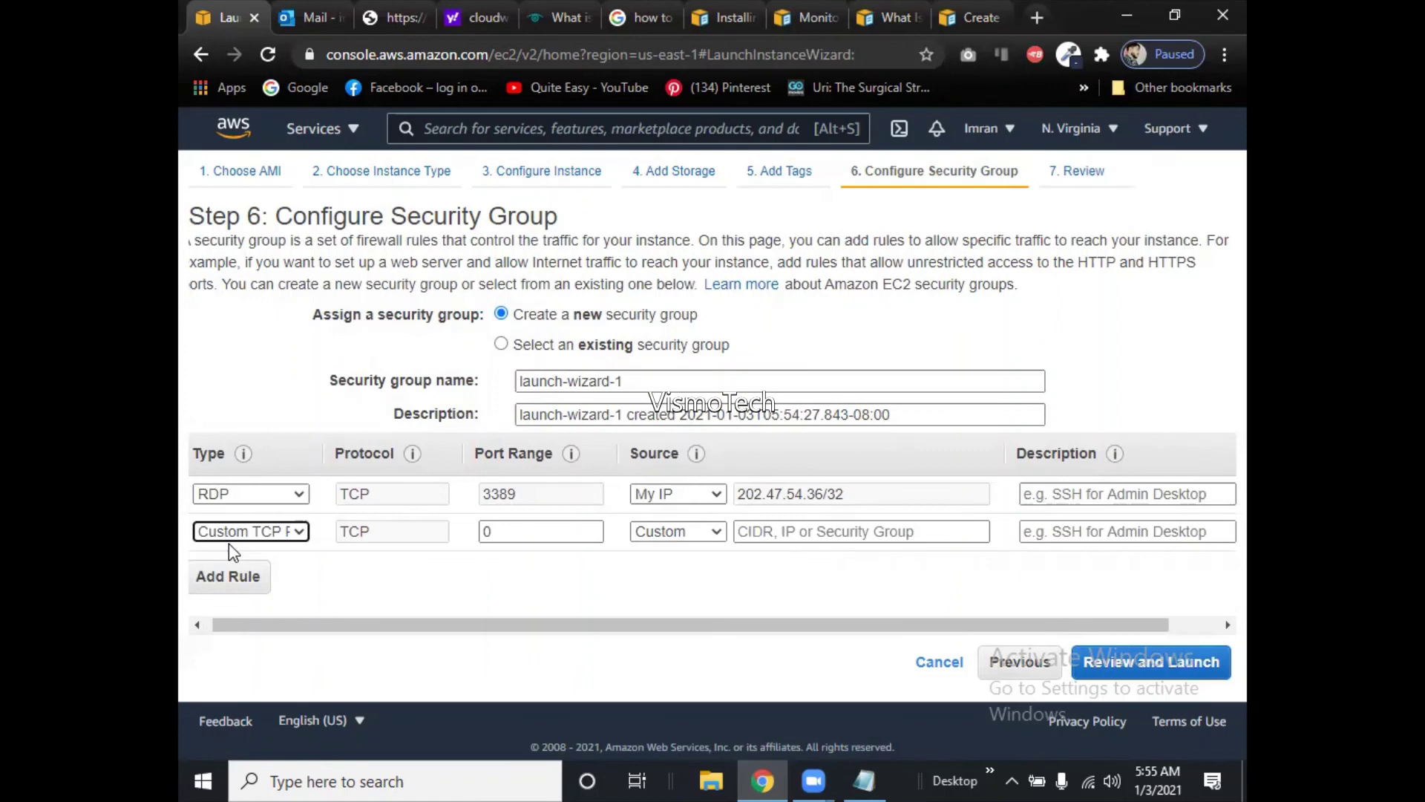
Set the second inbound rule's type to MS SQL on TCP port 1433.
click(267, 537)
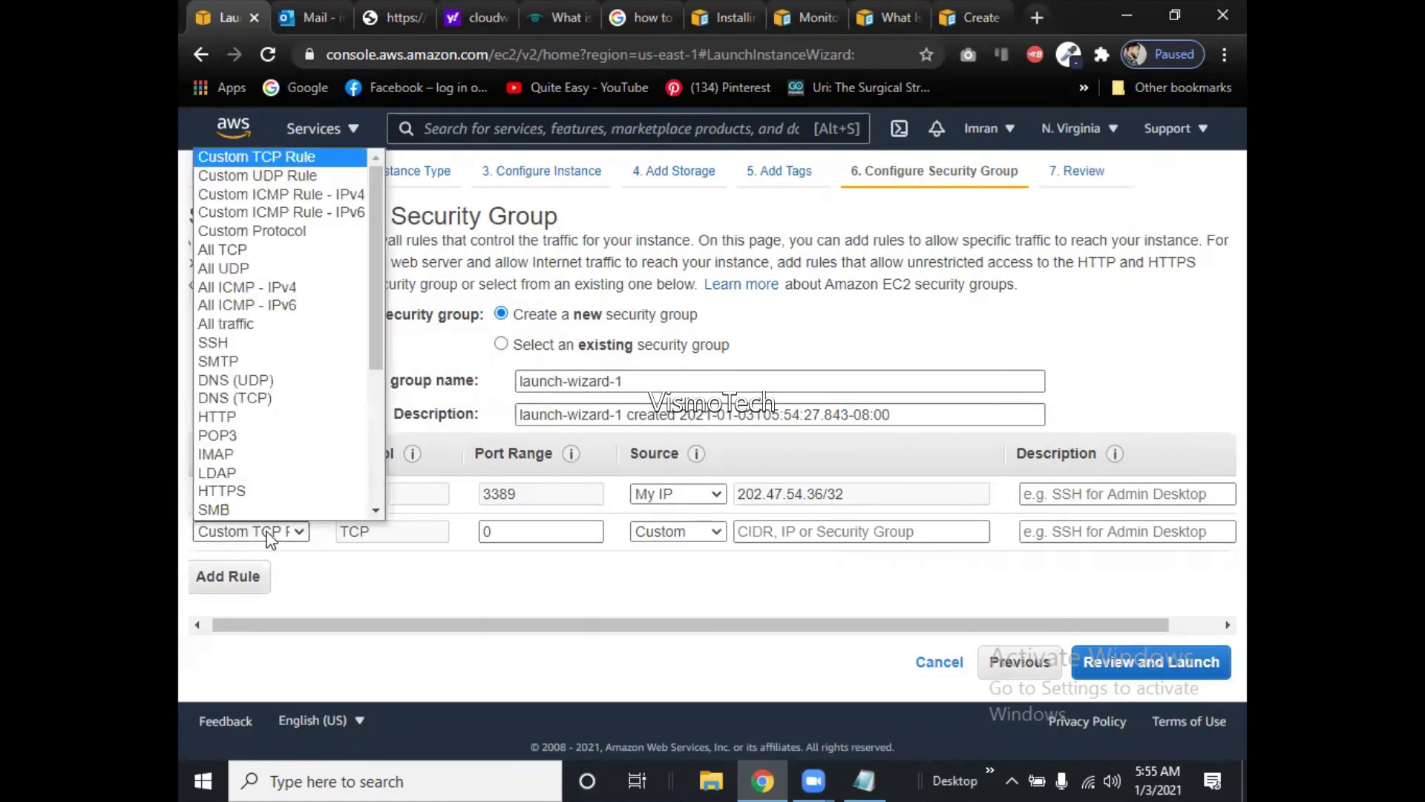
scroll(282, 505, down, 1)
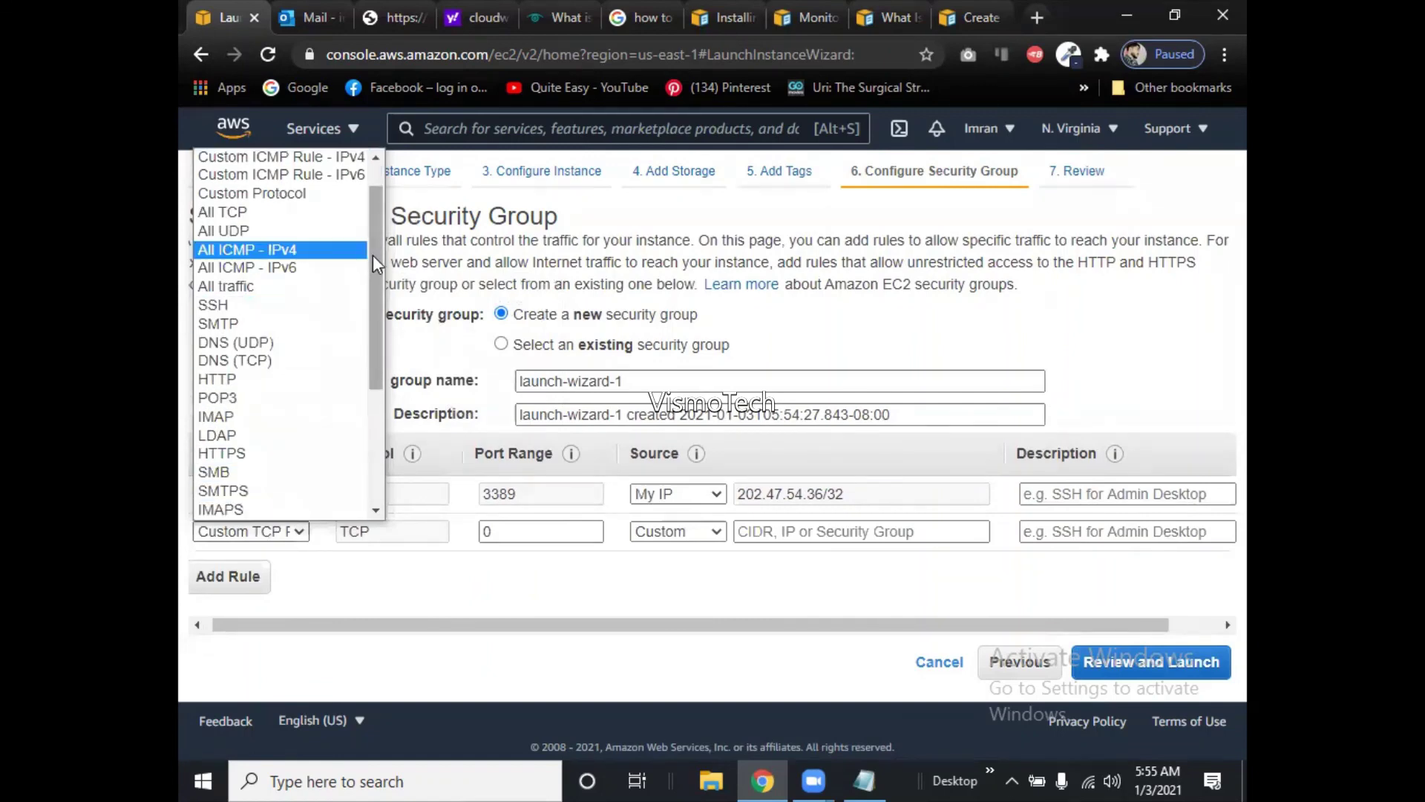
drag(373, 256, 379, 380)
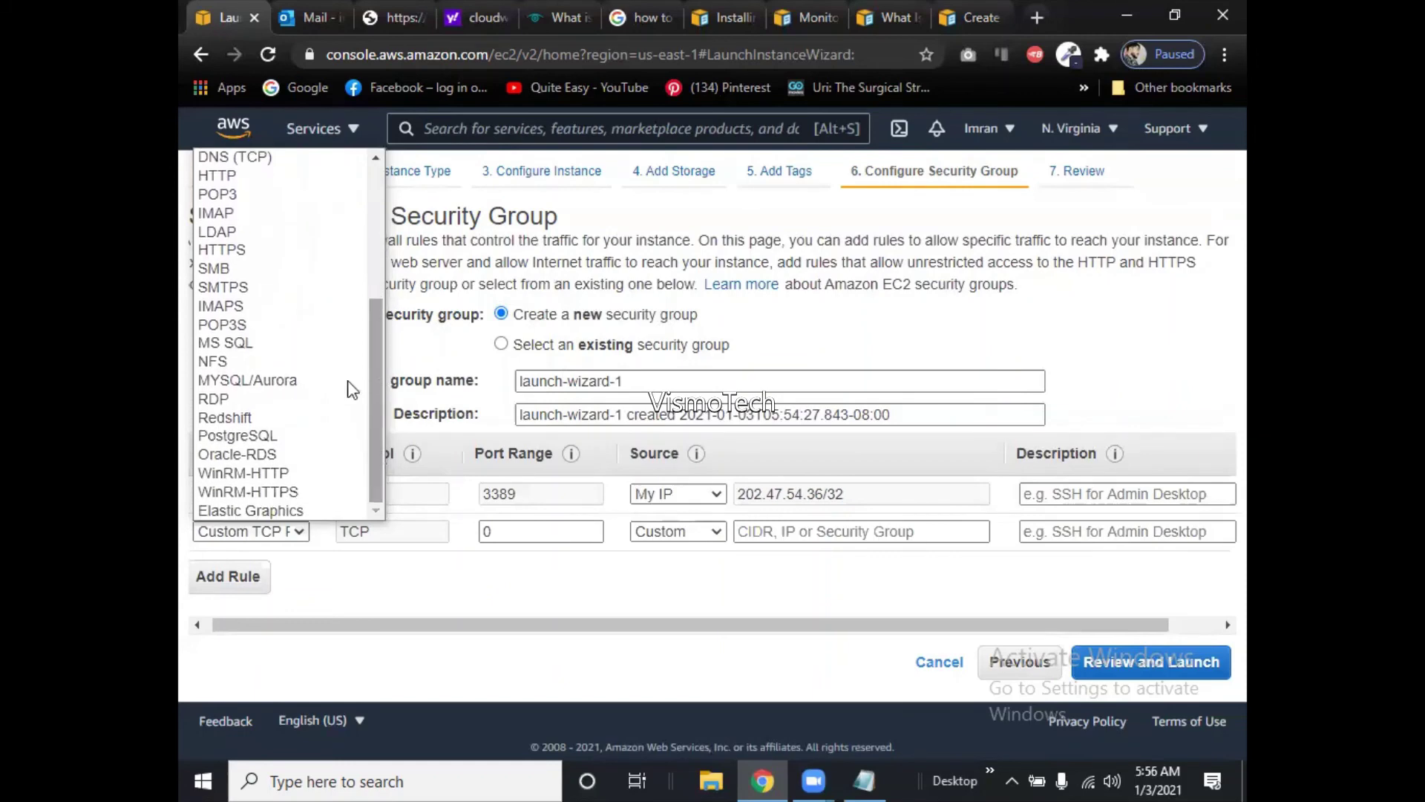
click(250, 344)
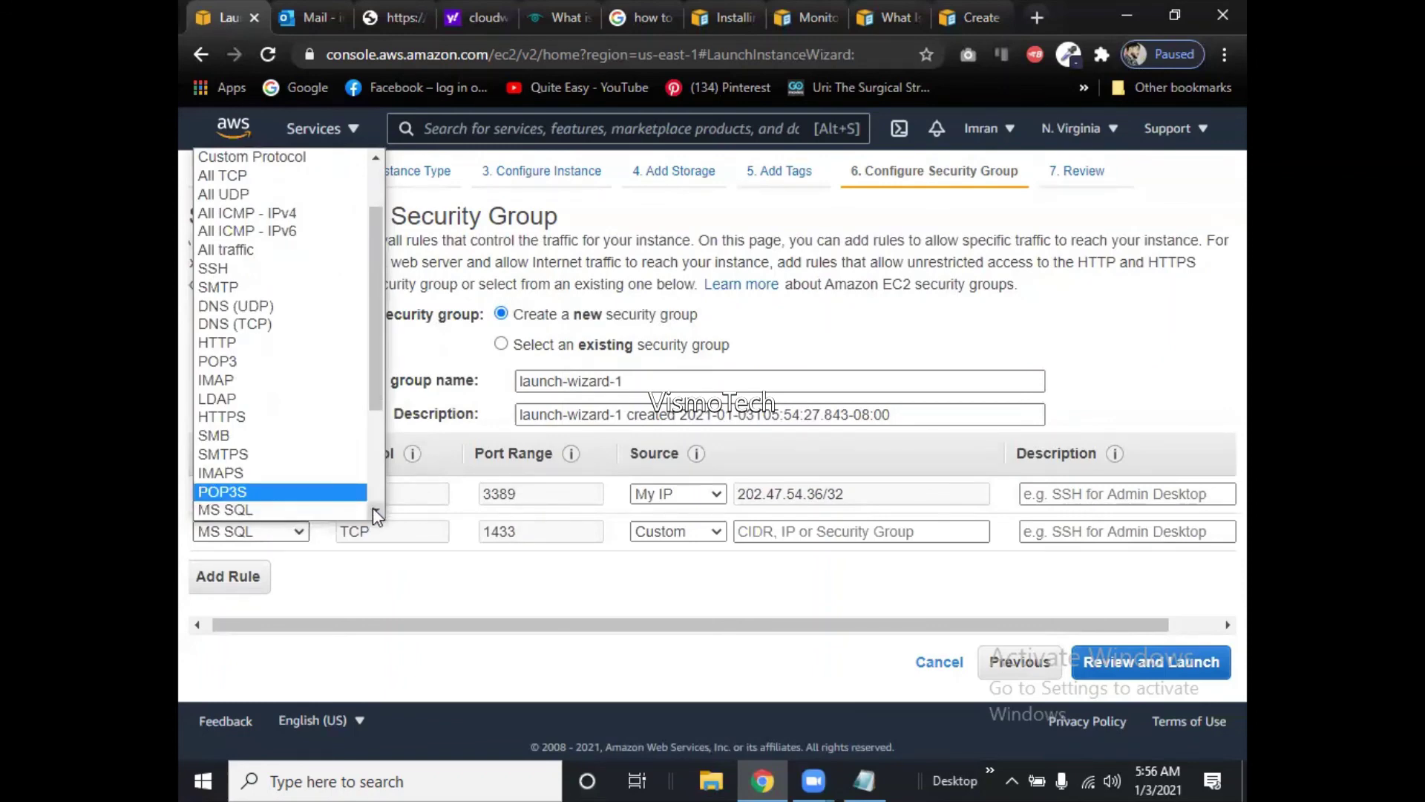
scroll(372, 507, down, 3)
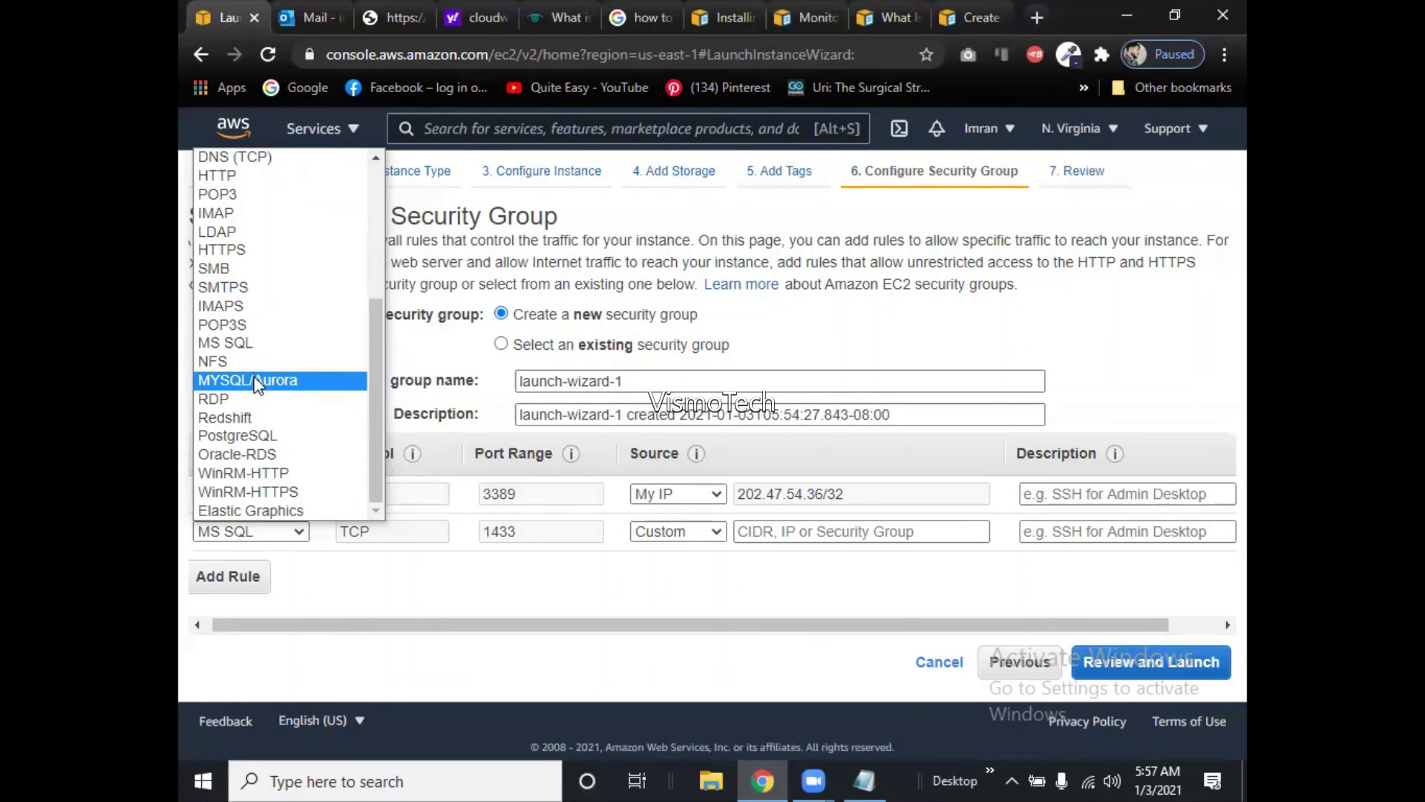
click(256, 381)
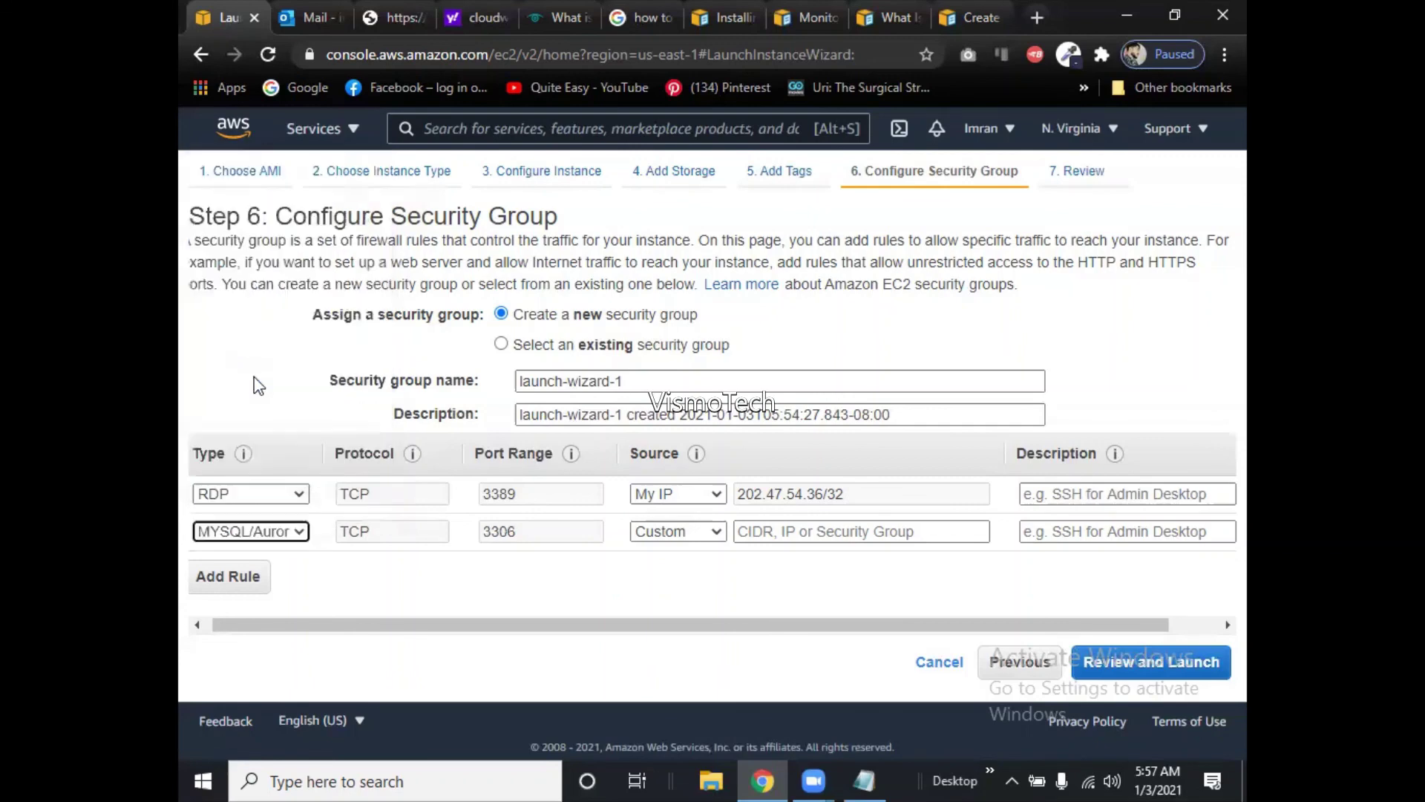
click(251, 527)
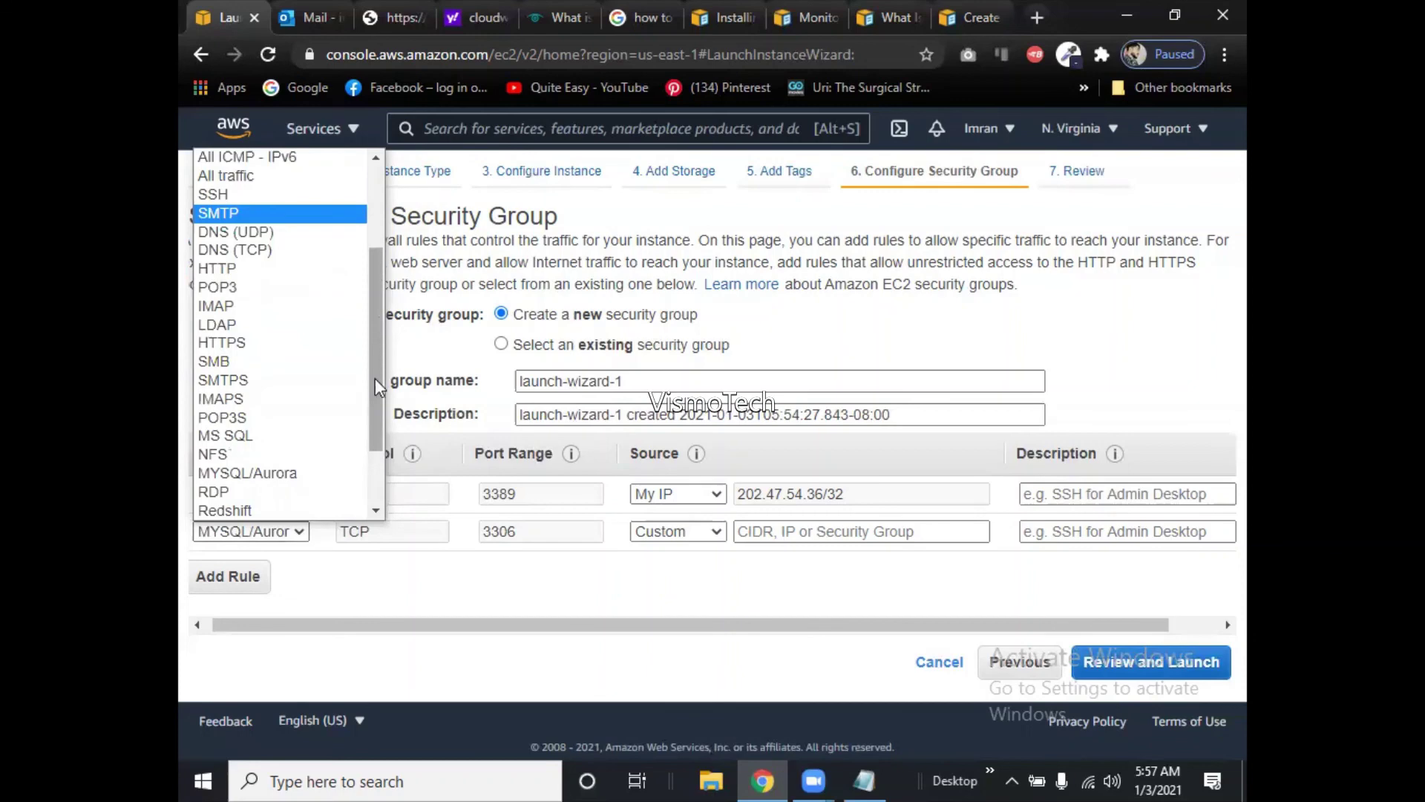
scroll(377, 512, down, 2)
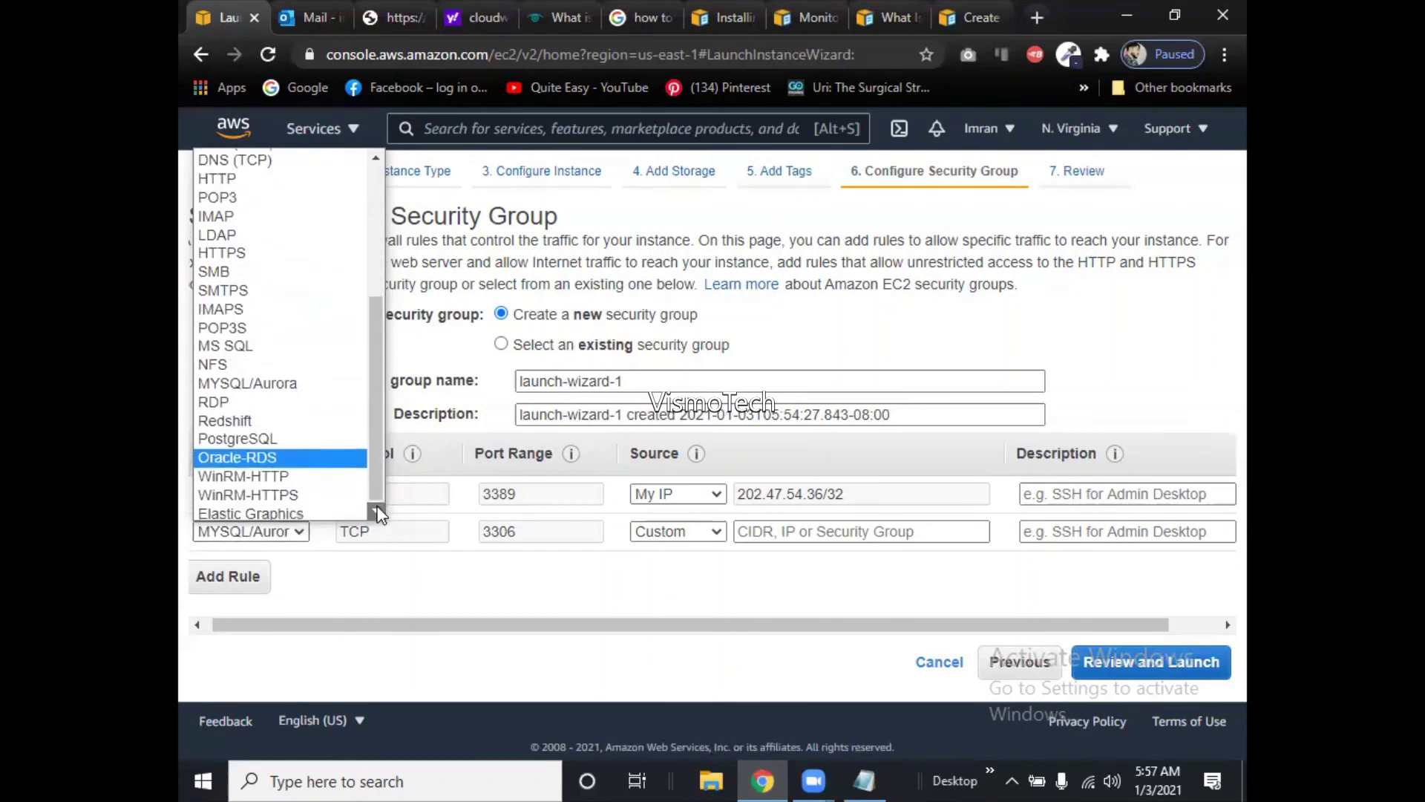
scroll(245, 159, up, 1)
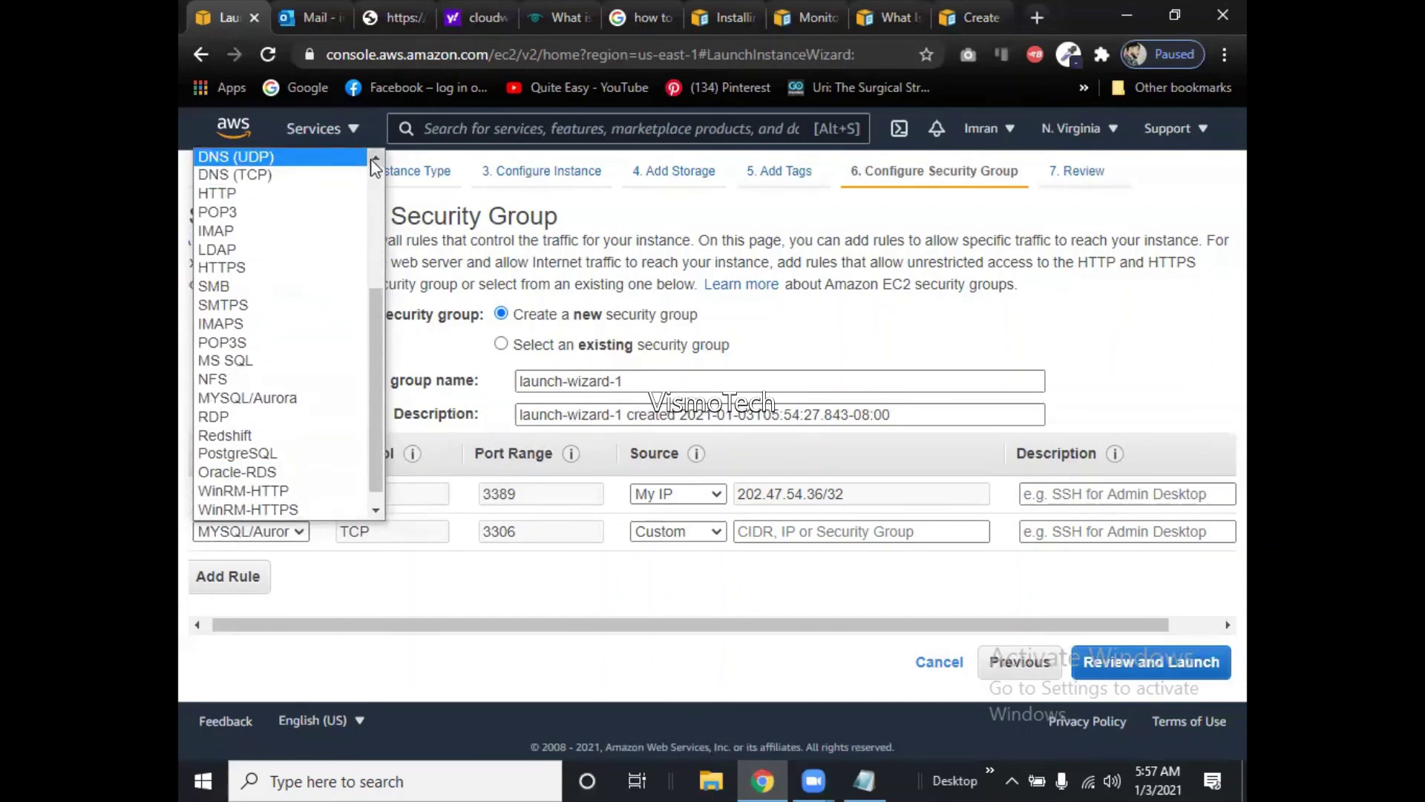
scroll(371, 158, up, 5)
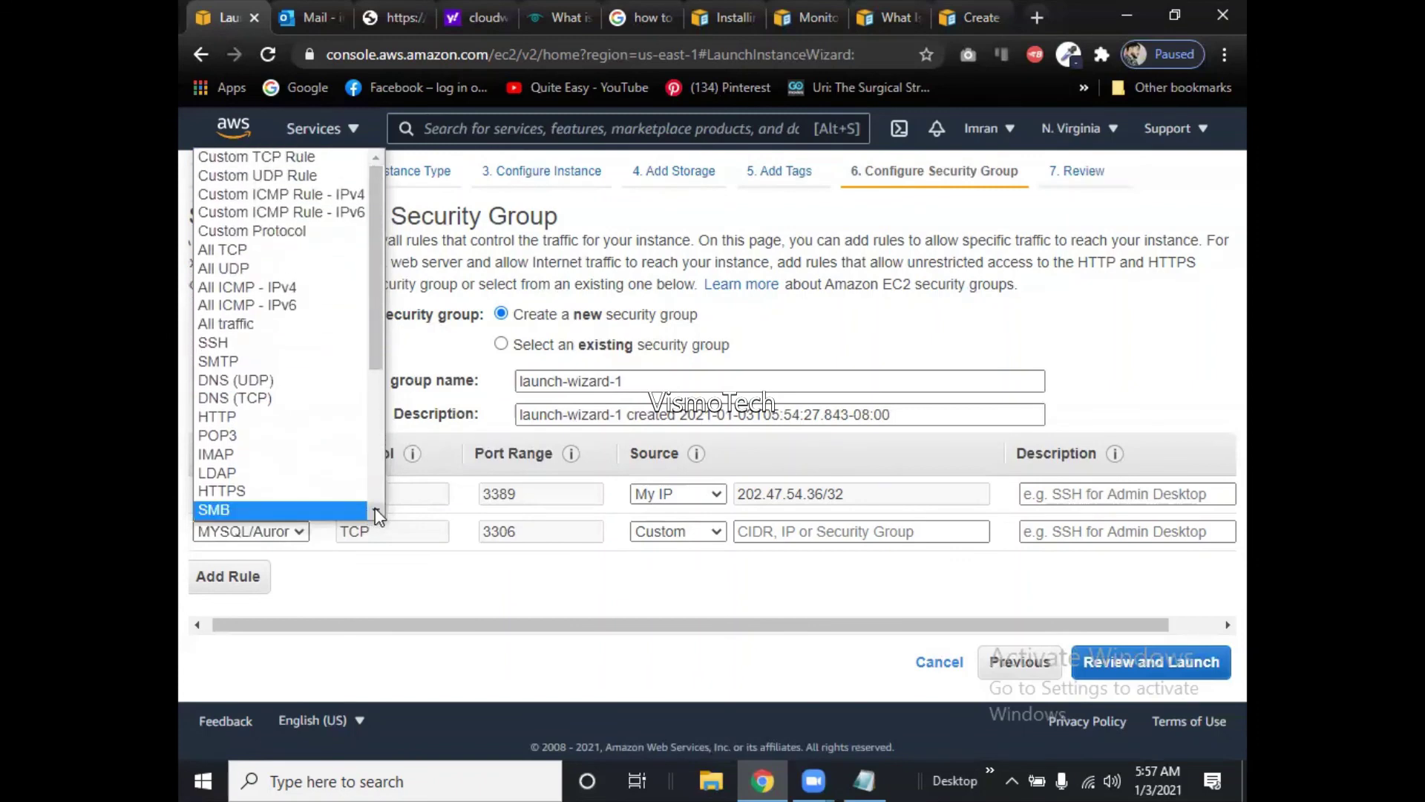
scroll(375, 515, down, 3)
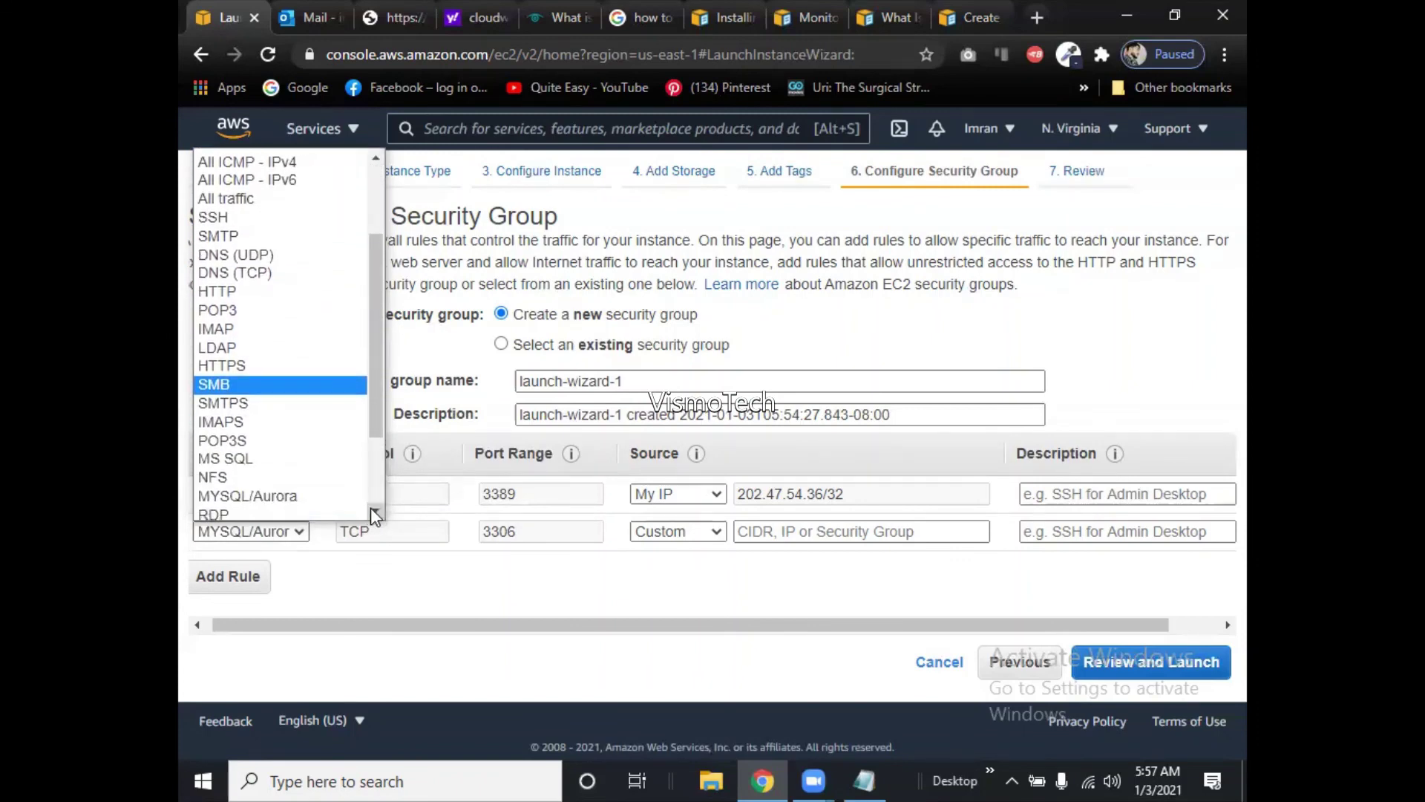
click(226, 451)
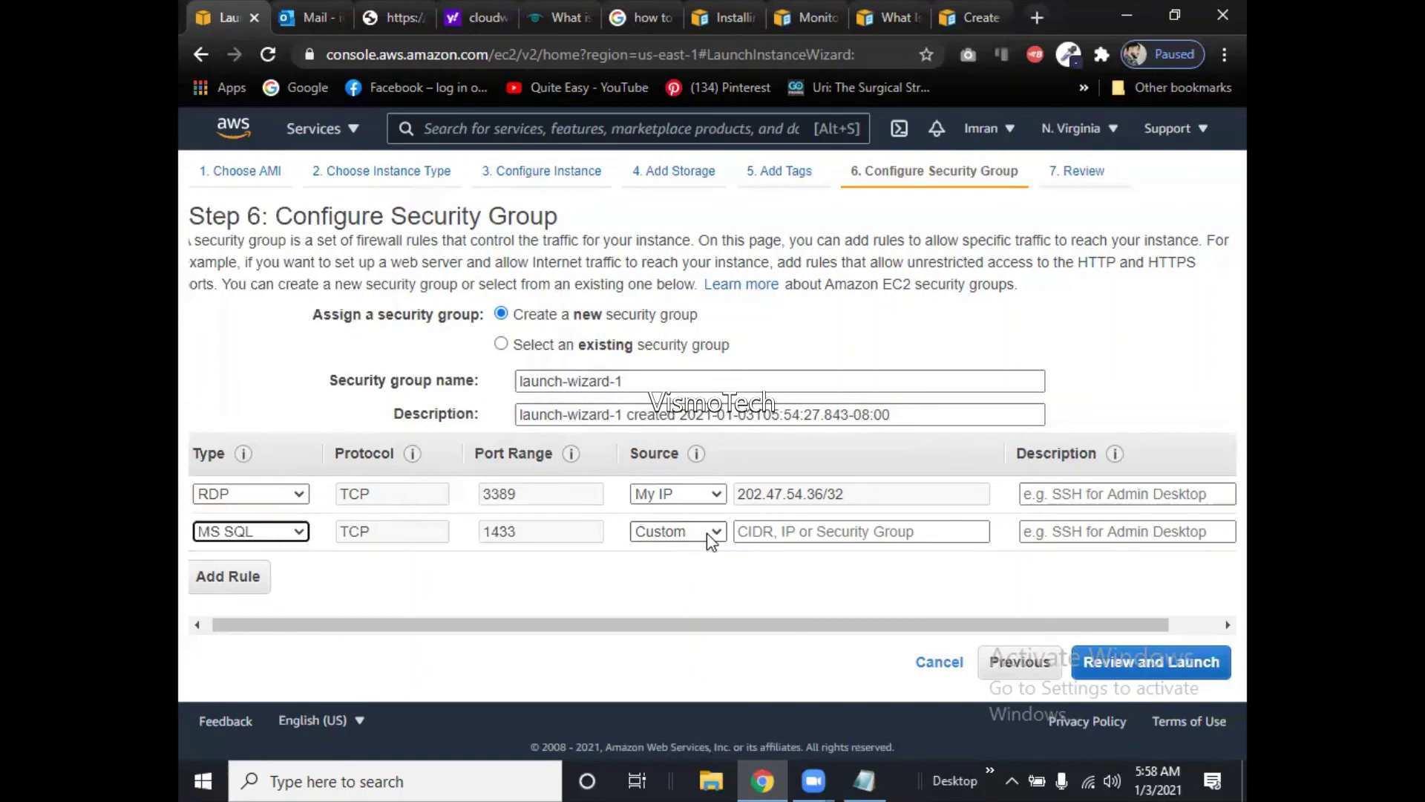
Set the MS SQL rule's source to My IP after briefly trying Anywhere.
click(752, 543)
click(710, 533)
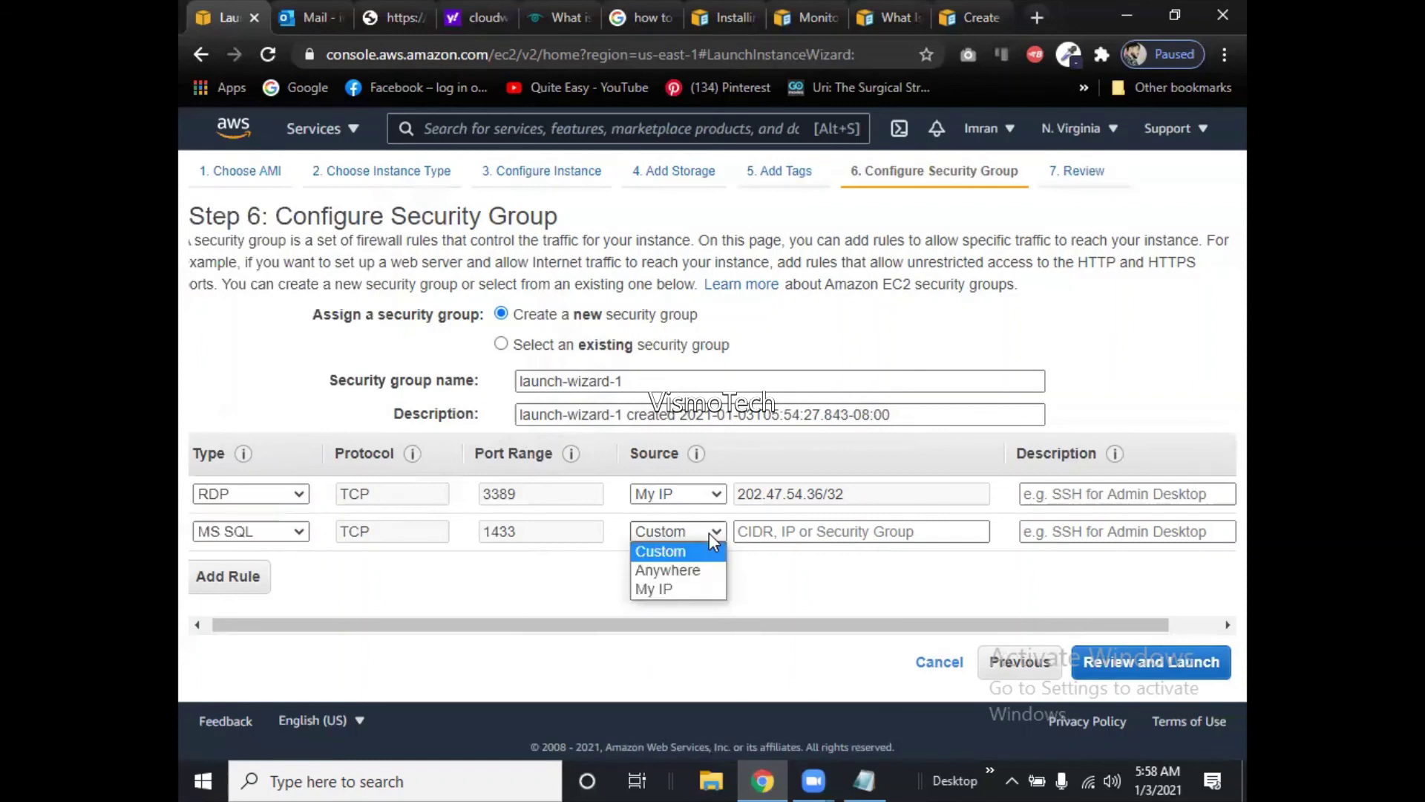
click(703, 582)
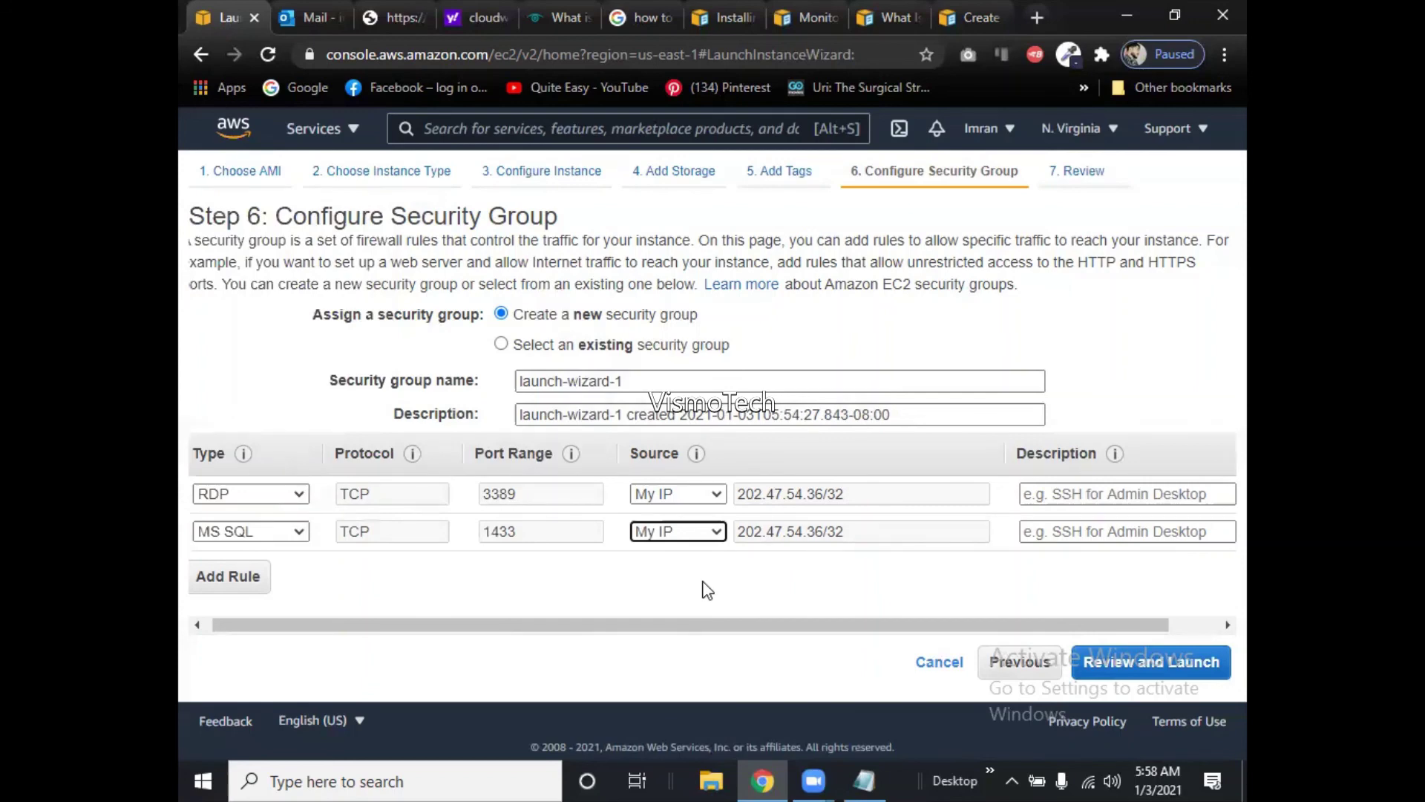
click(702, 532)
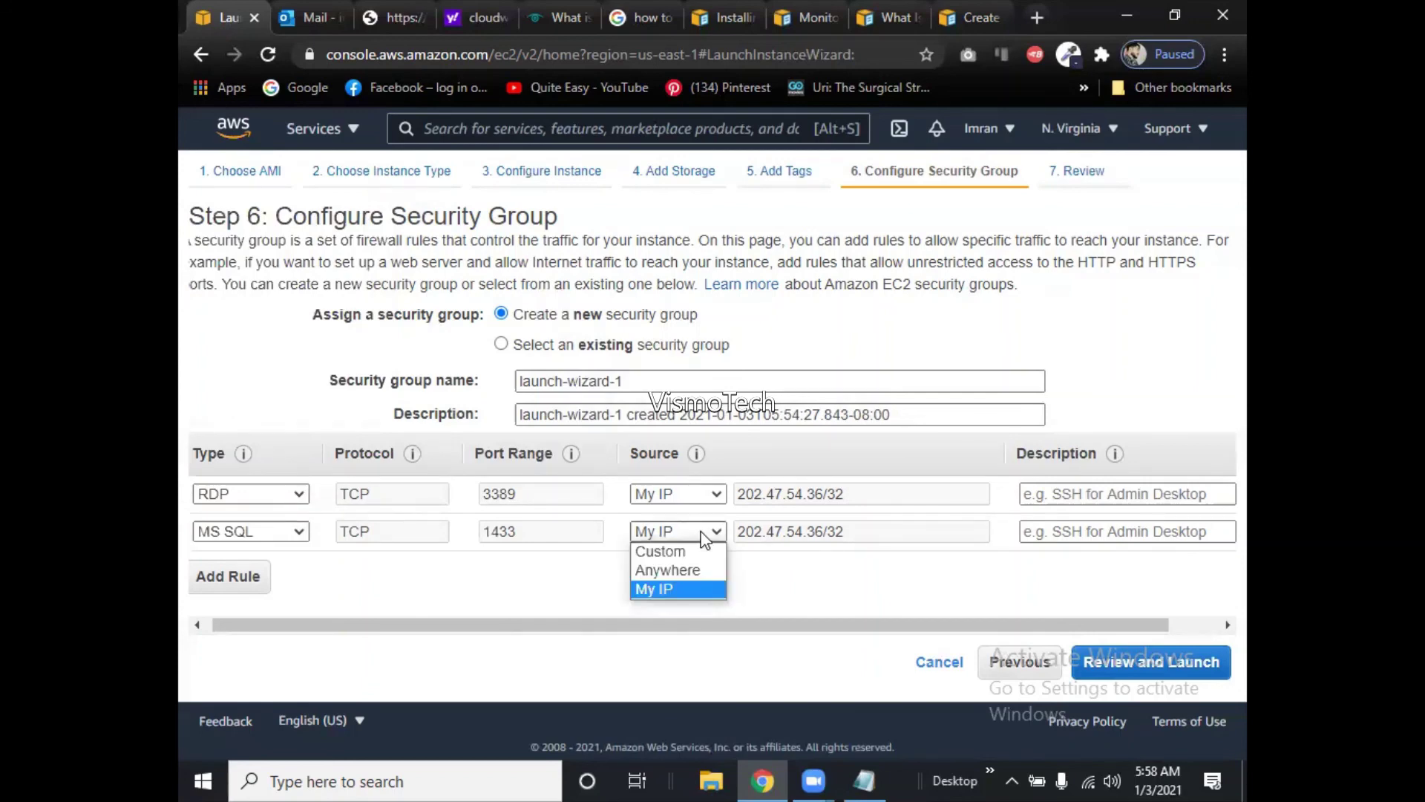
click(690, 571)
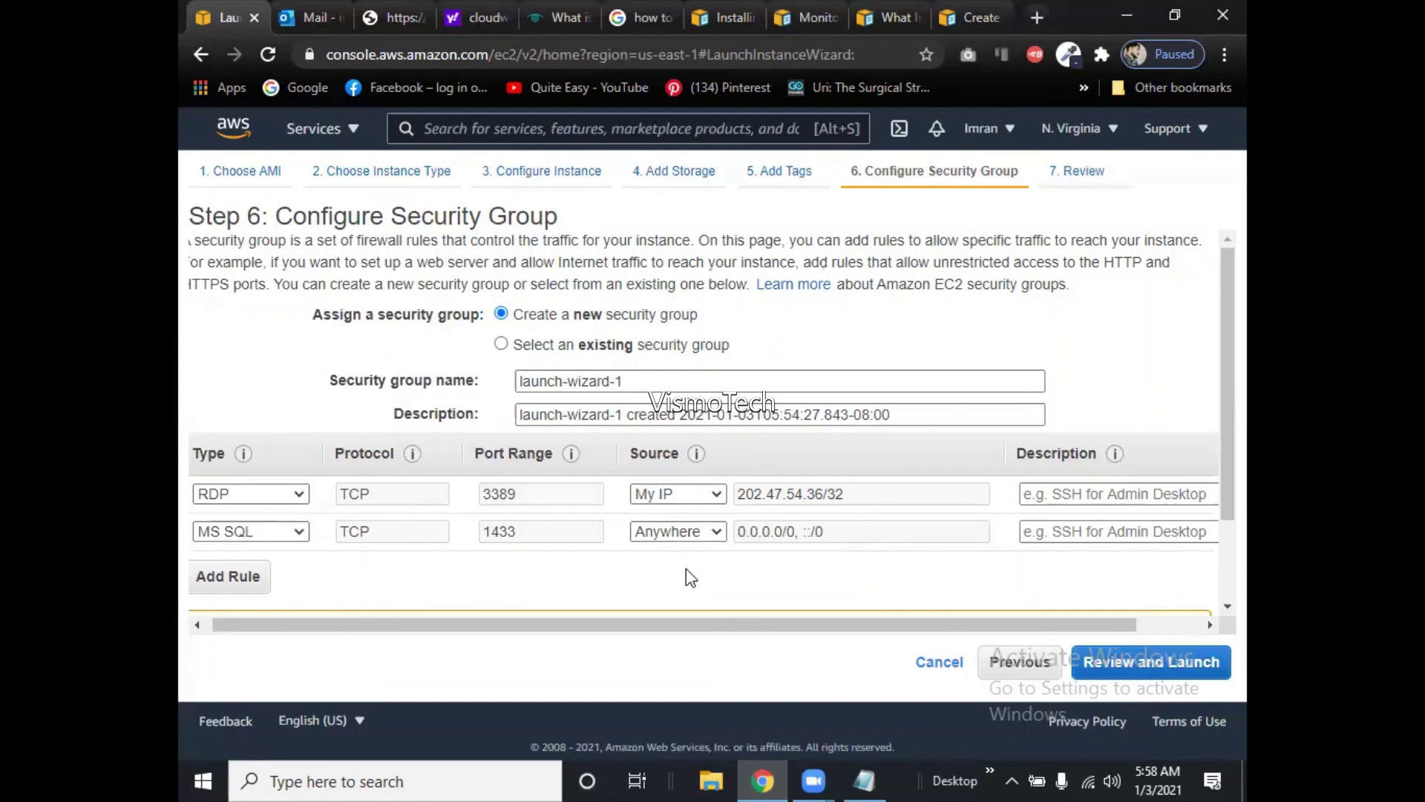
click(708, 535)
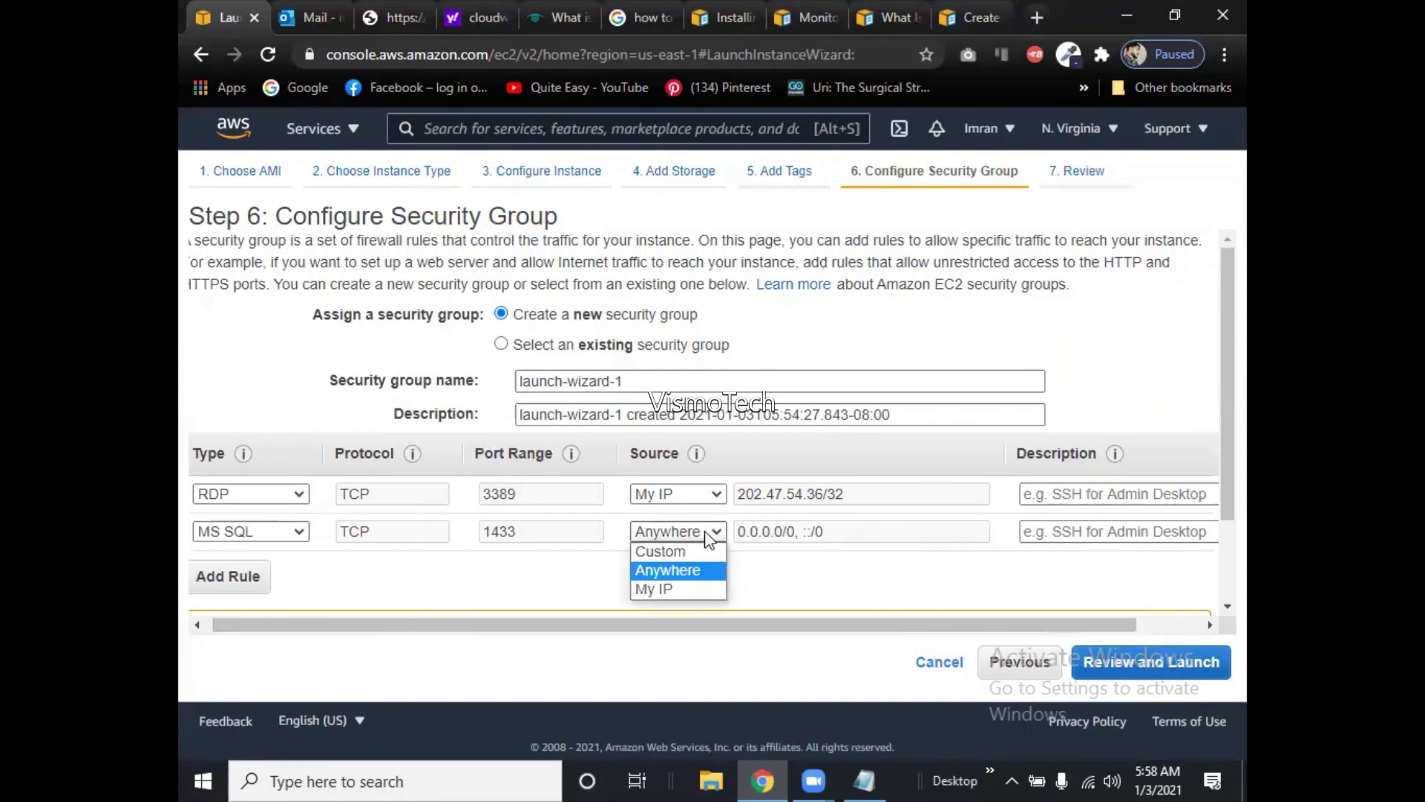
click(681, 591)
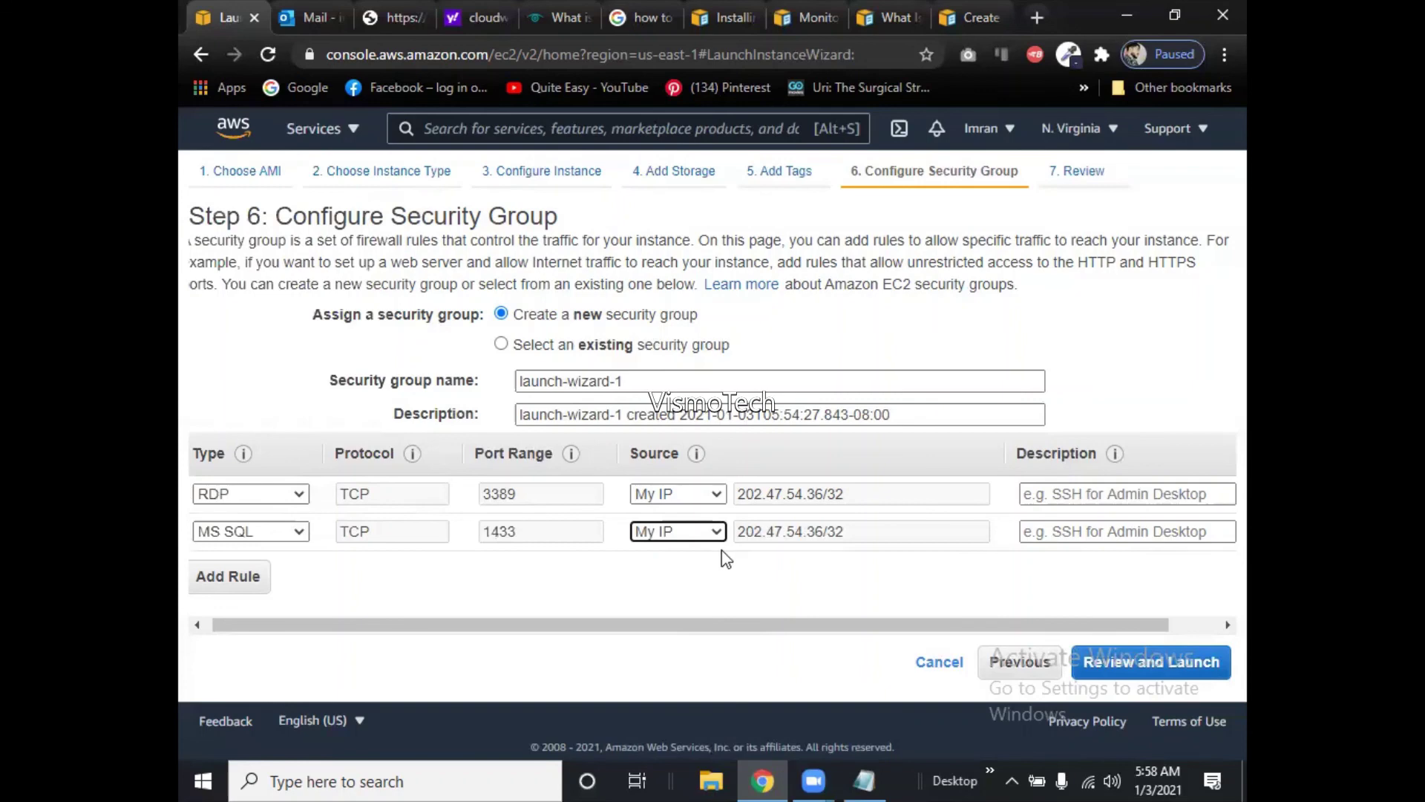
click(705, 536)
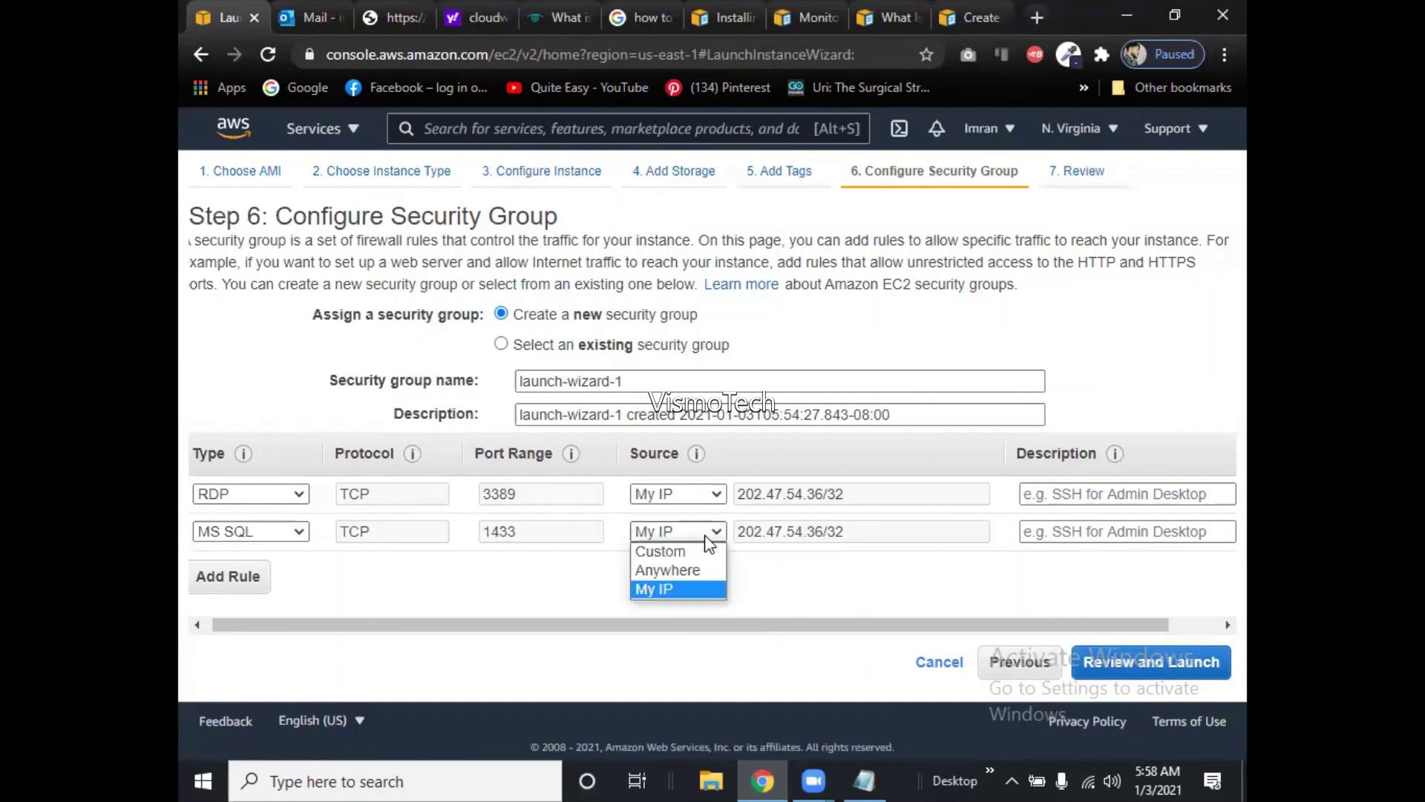
click(685, 590)
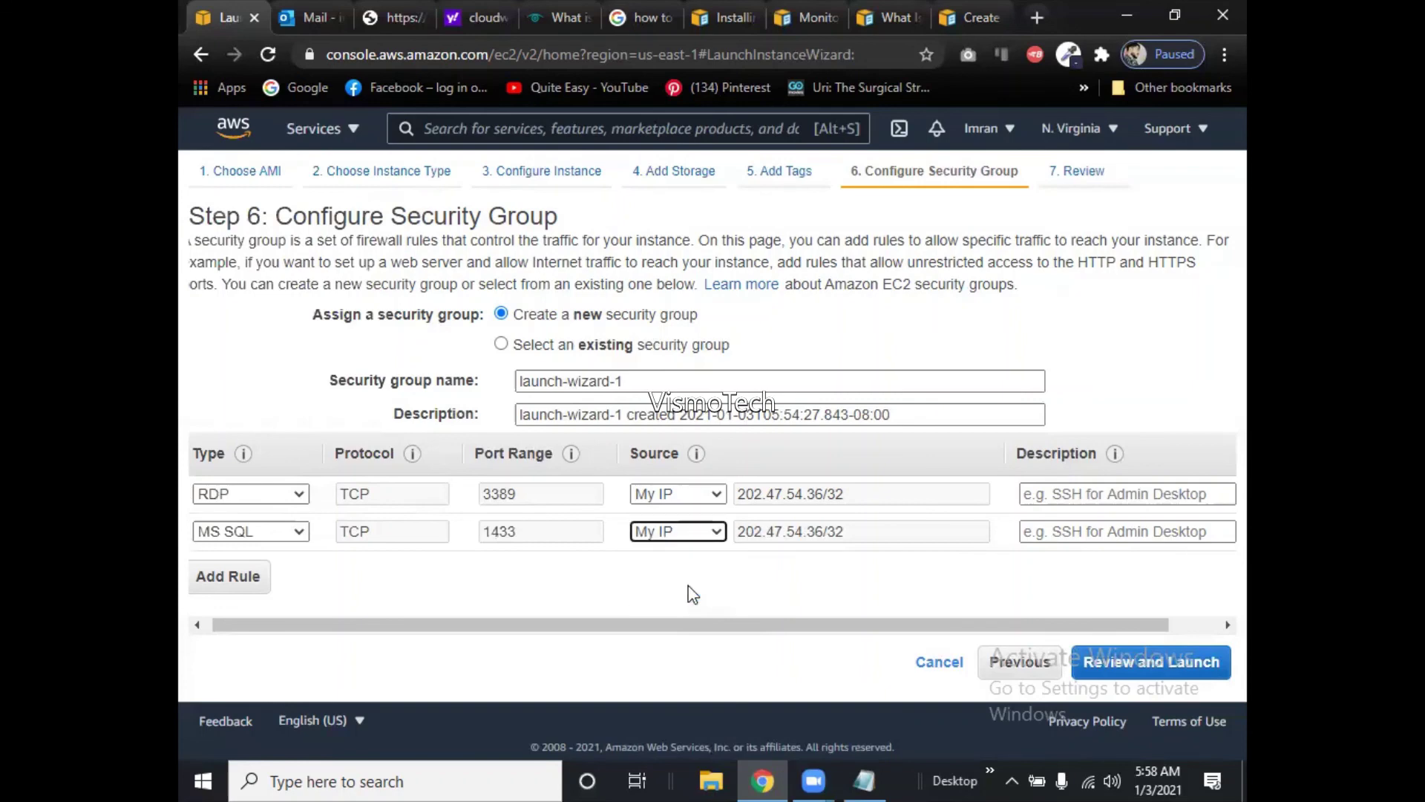
Review the Step 7 summary with RDP and MS SQL limited to My IP, then launch.
click(1122, 666)
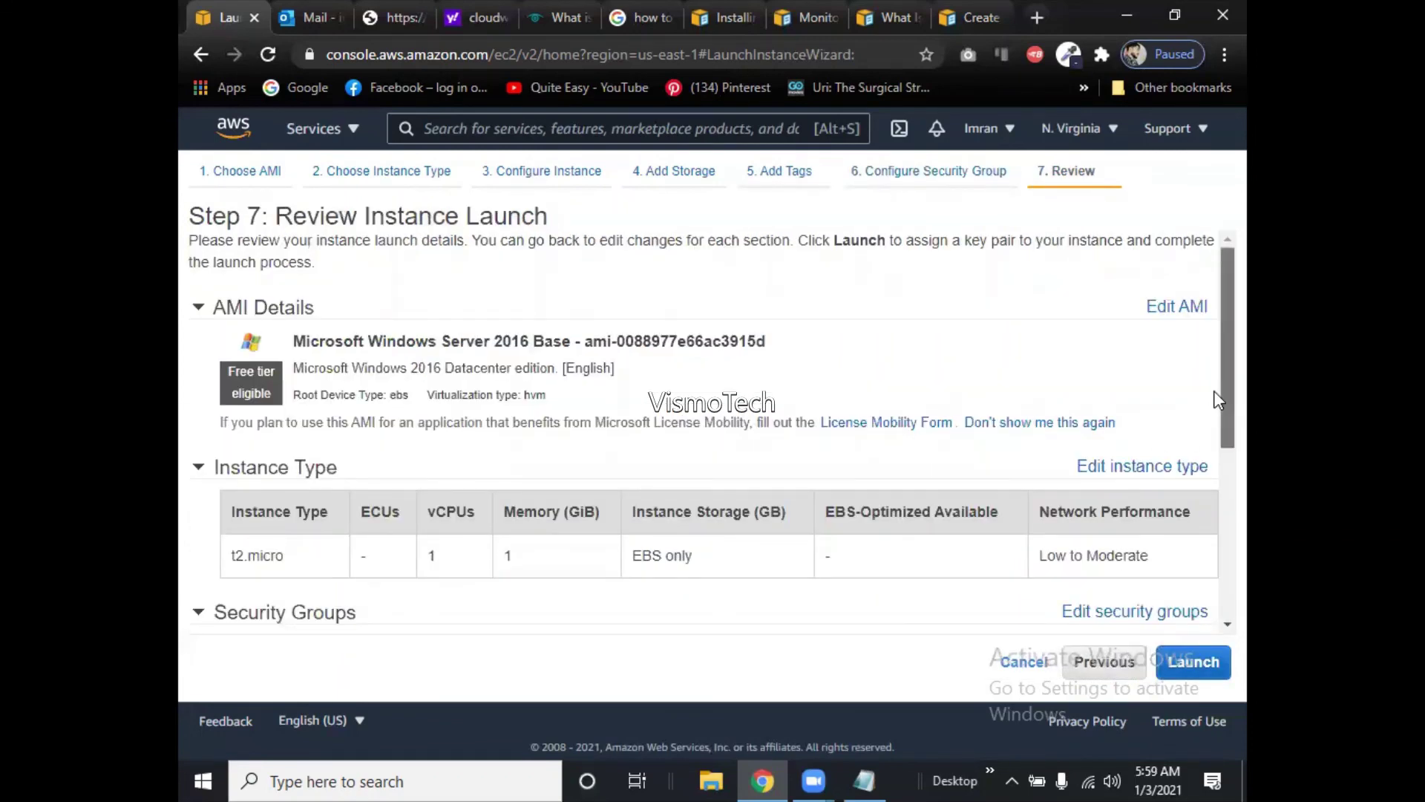
drag(1217, 401, 1217, 569)
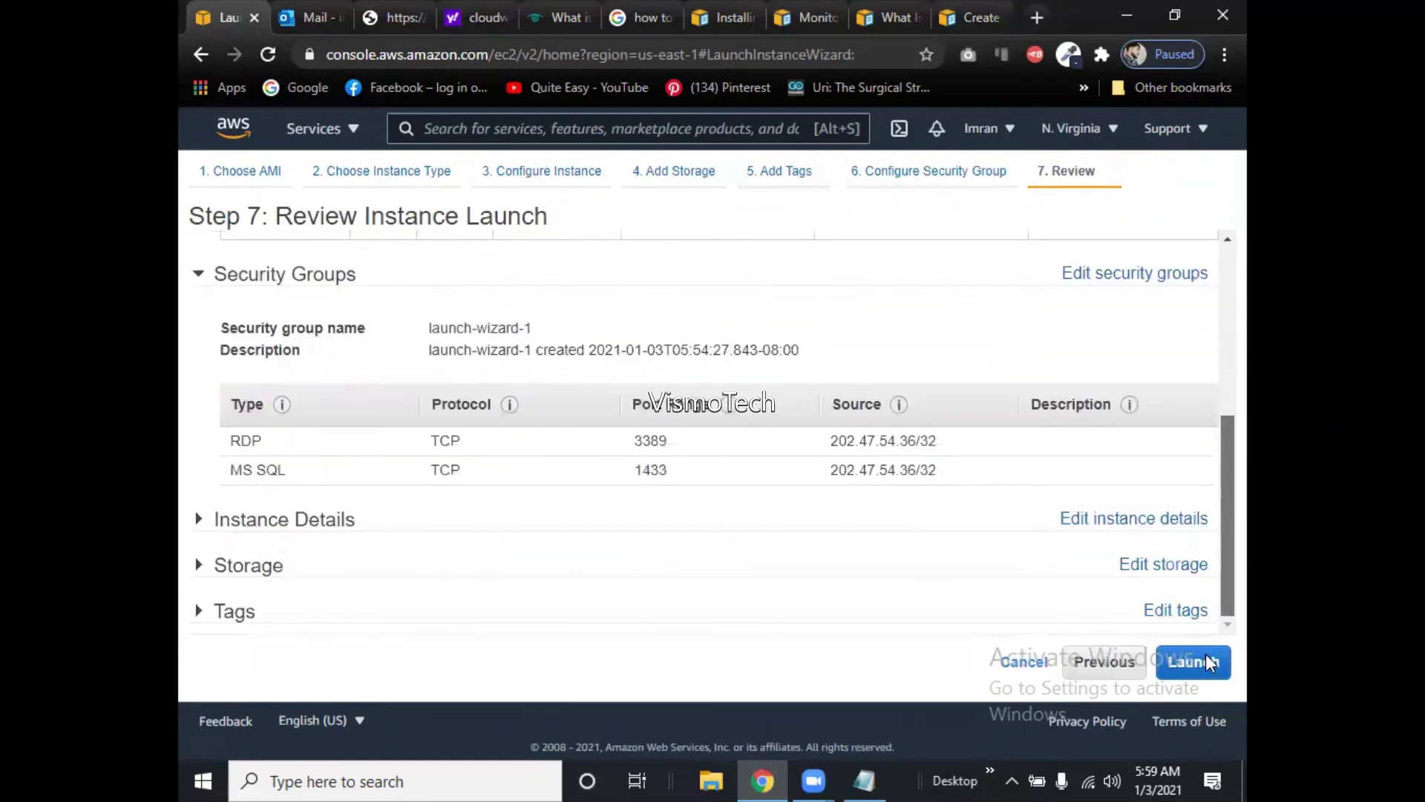
click(1209, 661)
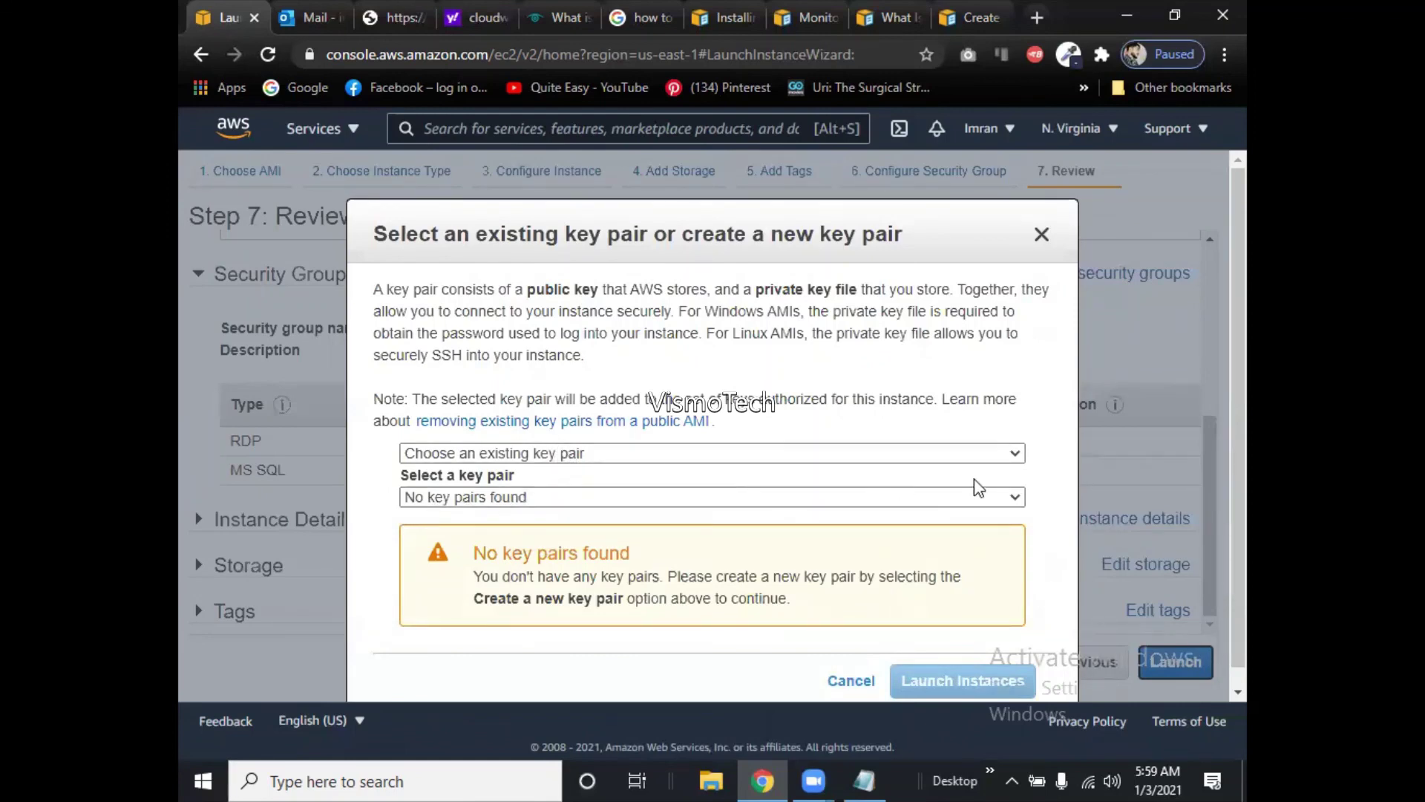
Choose 'Create a new key pair' and enter the key pair's name.
click(650, 454)
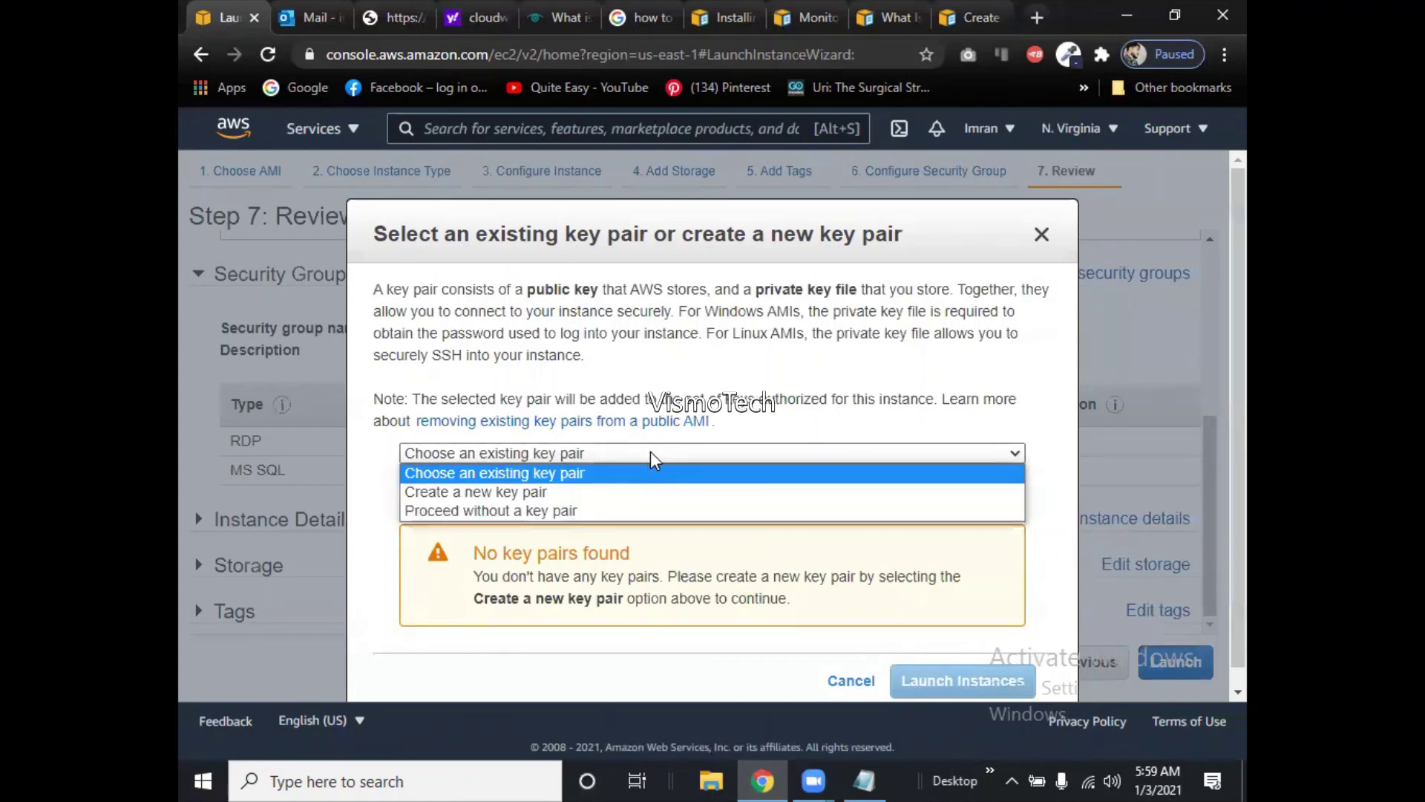
click(641, 493)
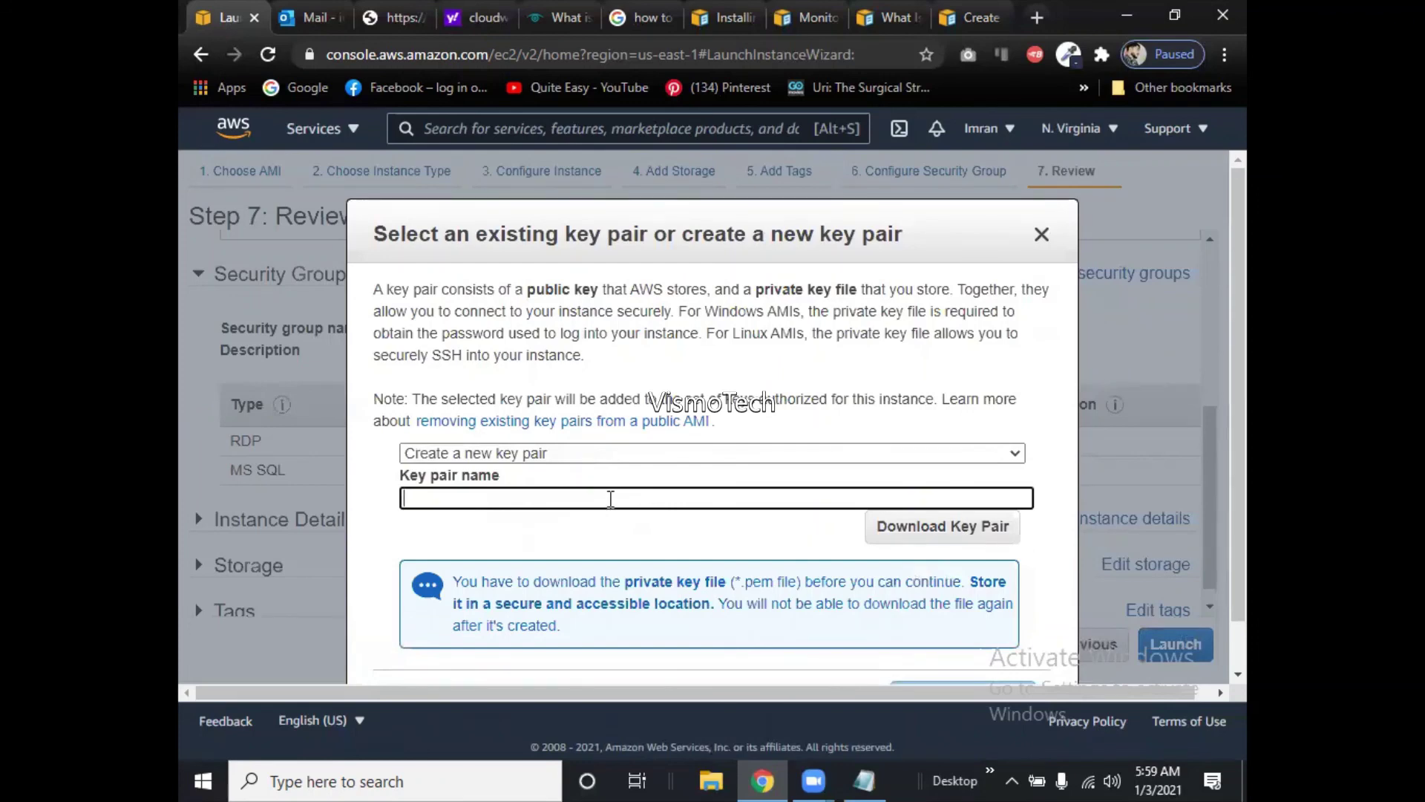
text(Noman)
key(BackSpace)
key(BackSpace)
key(BackSpace)
key(BackSpace)
key(BackSpace)
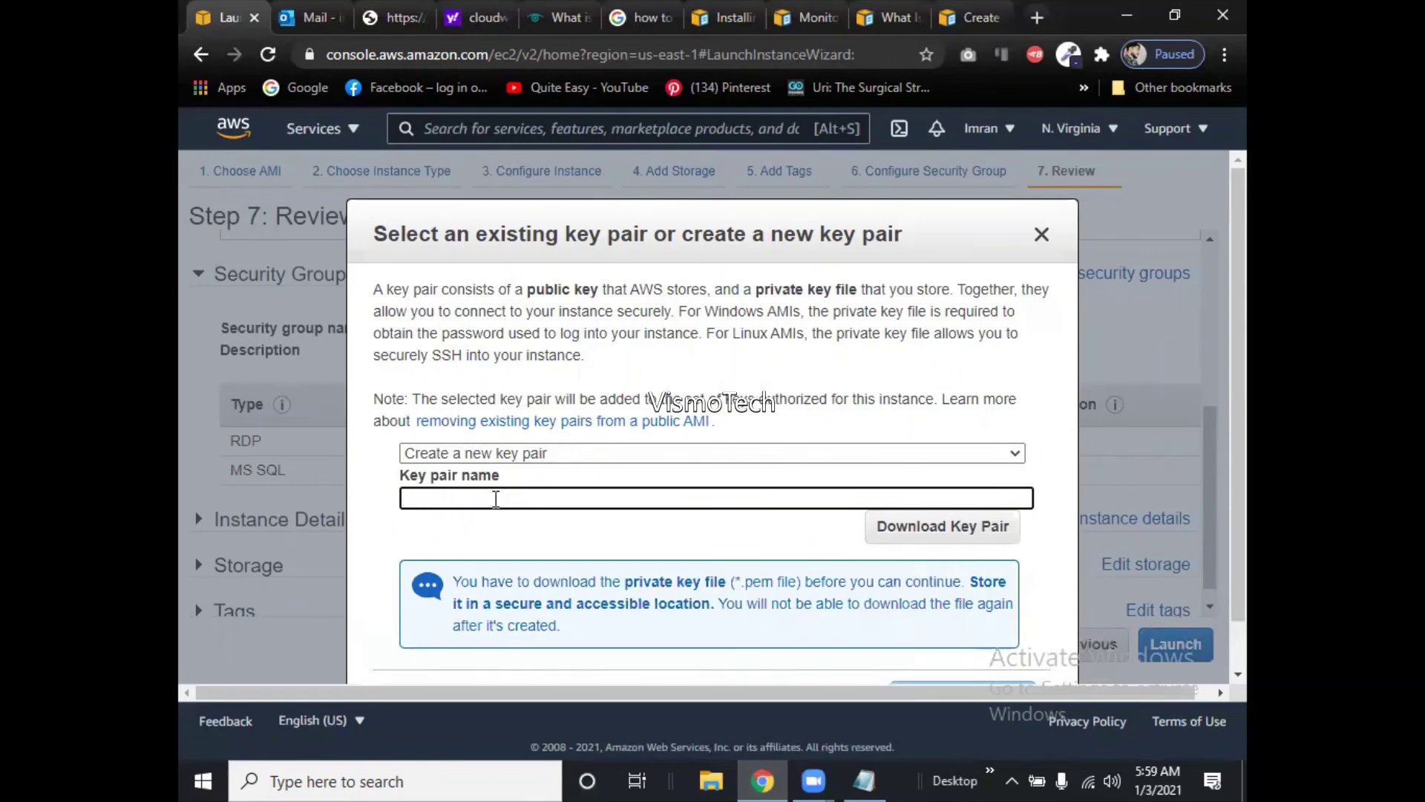
text(o Noman)
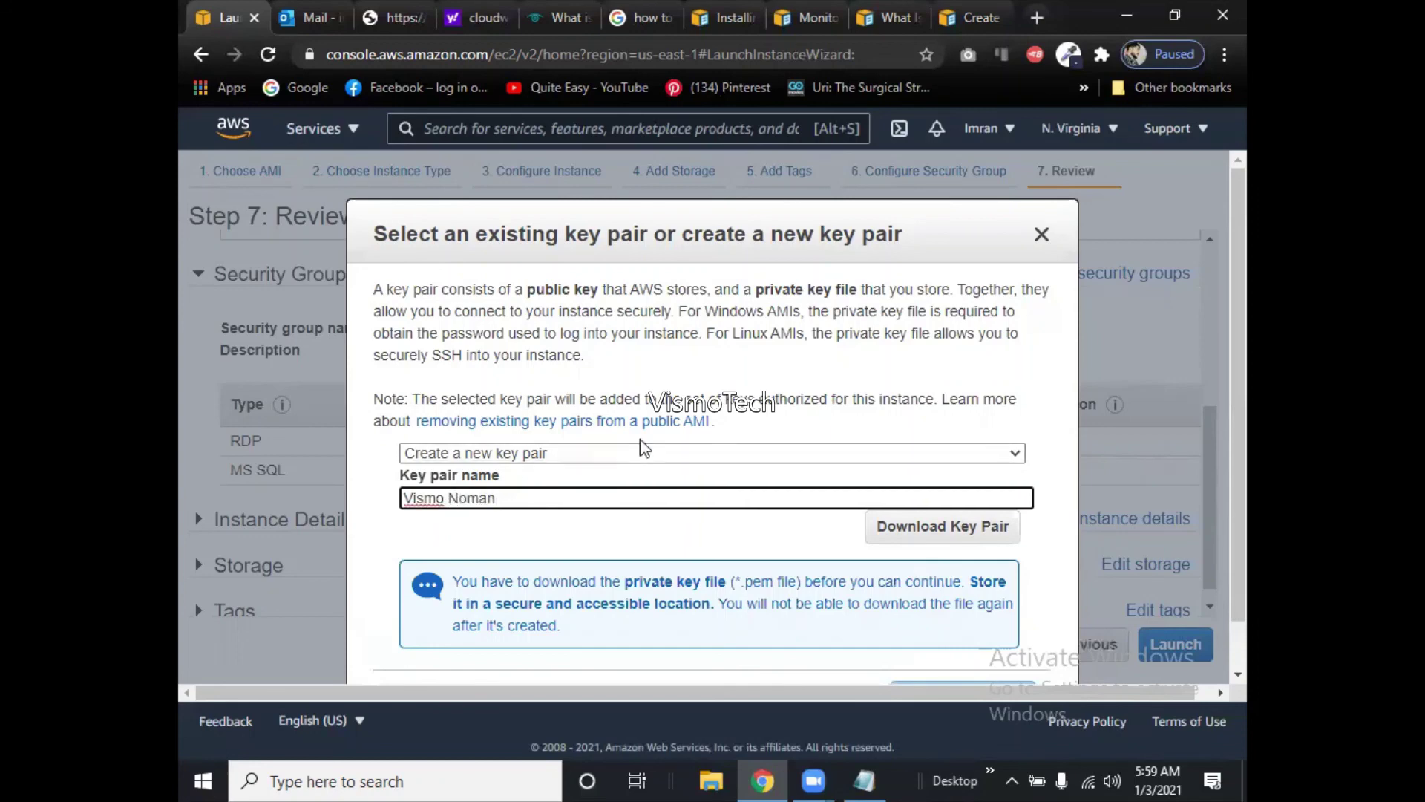
Download the key pair and save its private key .pem file.
click(914, 534)
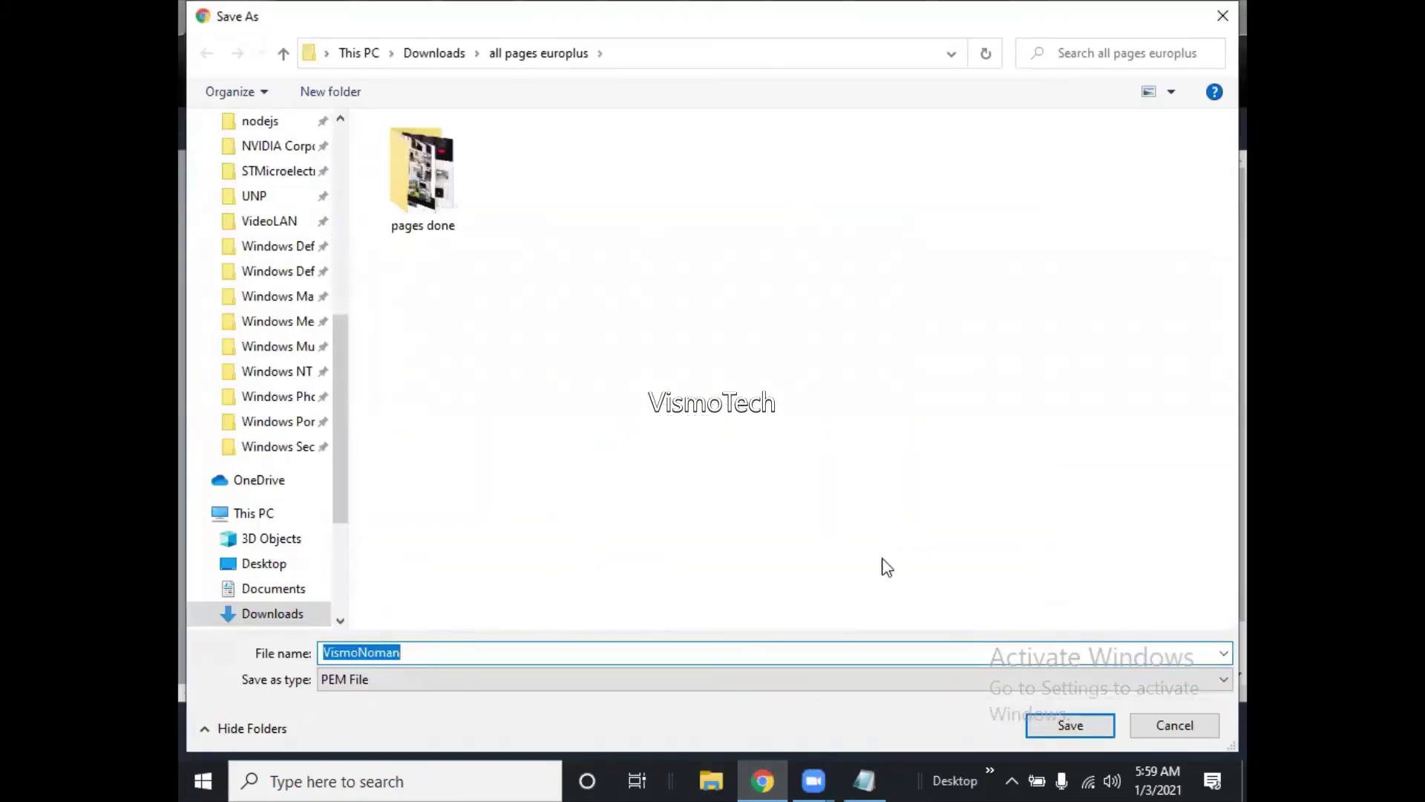
click(1080, 728)
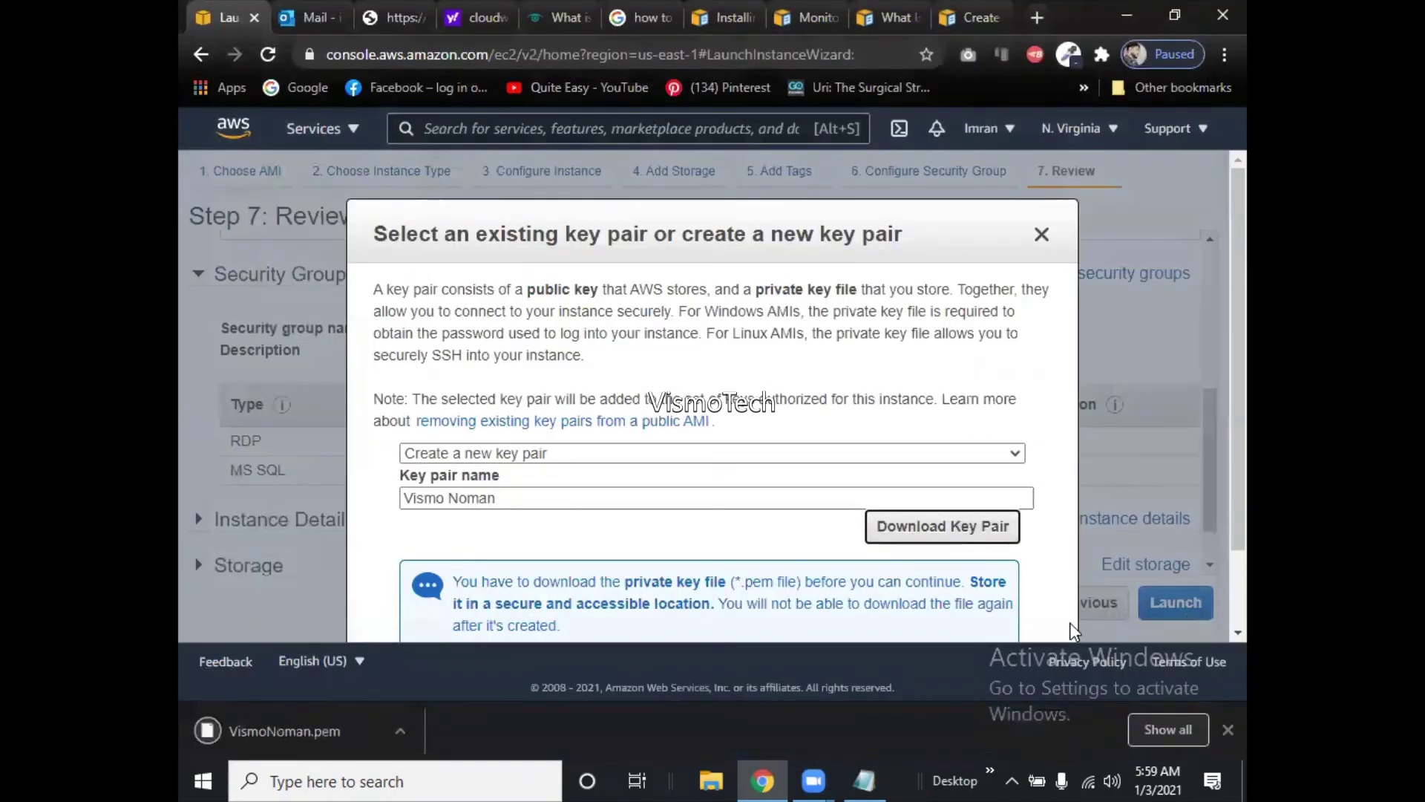
scroll(1214, 422, down, 1)
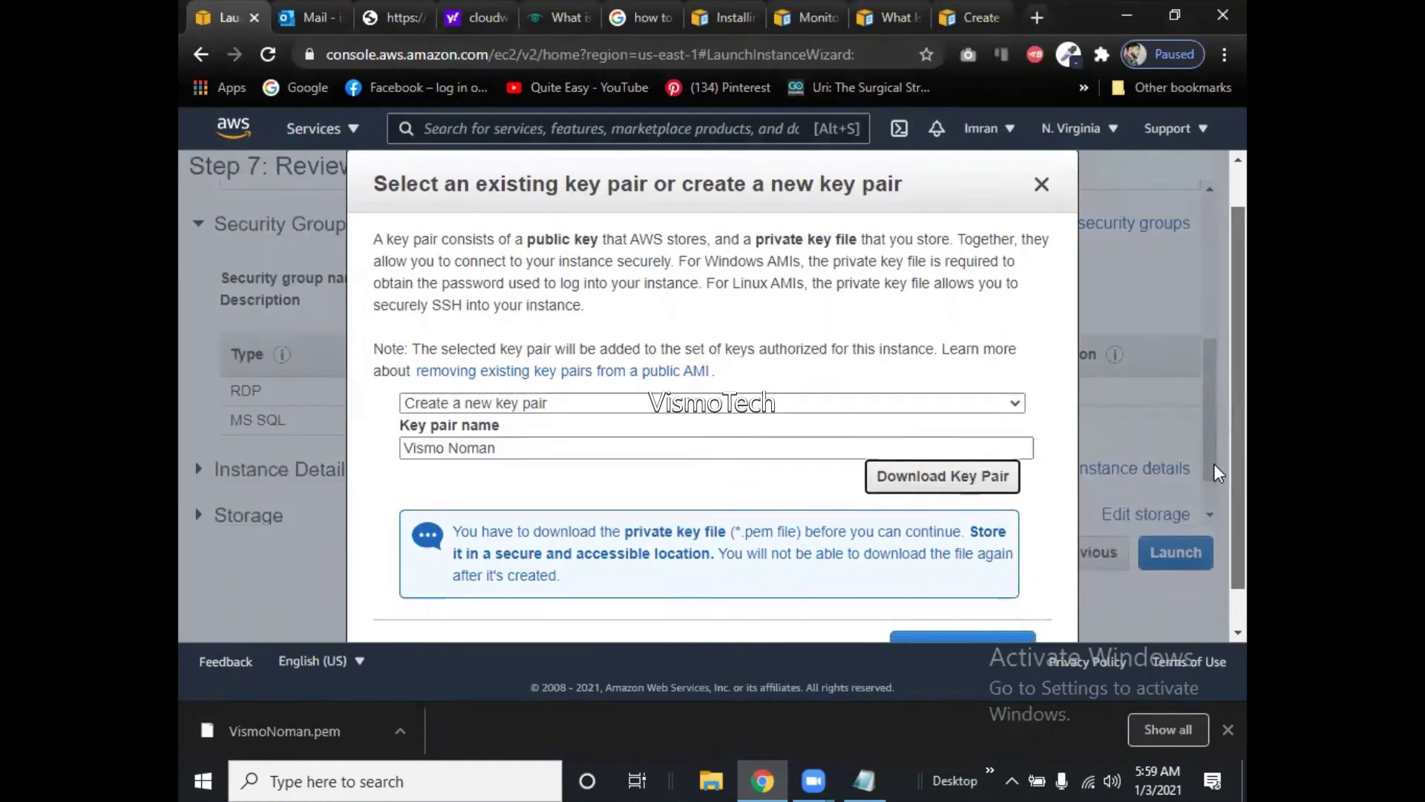
scroll(1217, 471, down, 1)
scroll(1217, 519, up, 2)
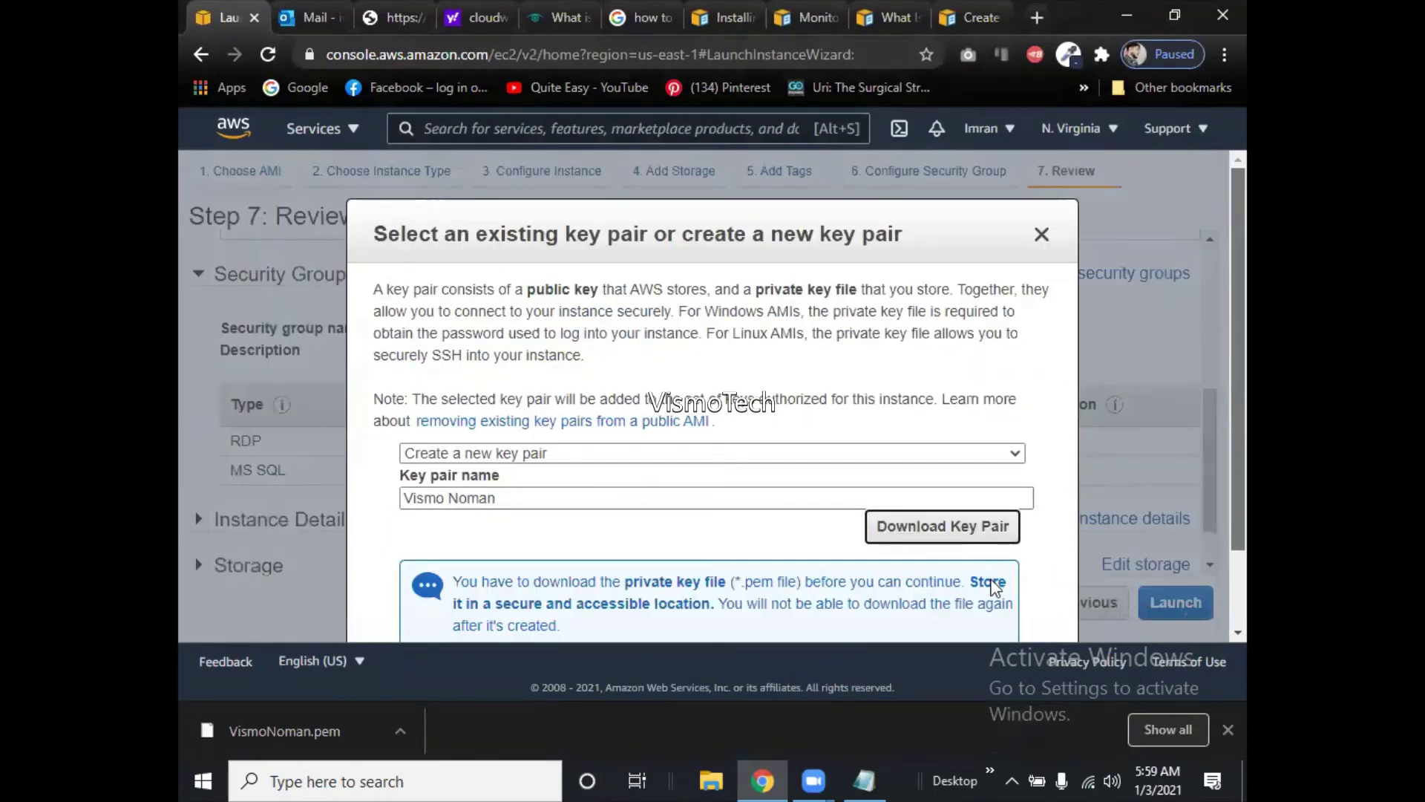
scroll(1213, 519, down, 2)
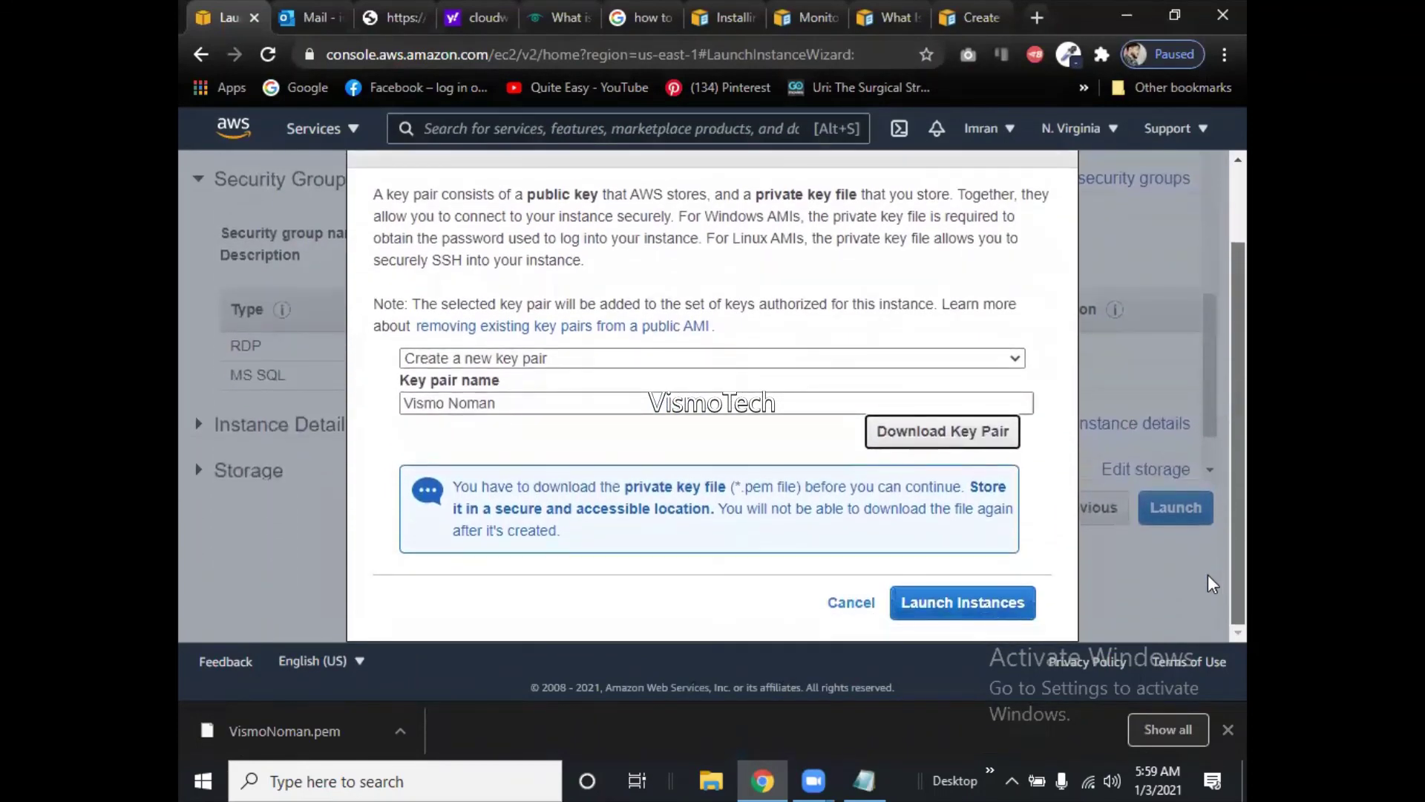
scroll(1187, 586, up, 2)
scroll(1046, 616, down, 1)
scroll(1043, 633, up, 1)
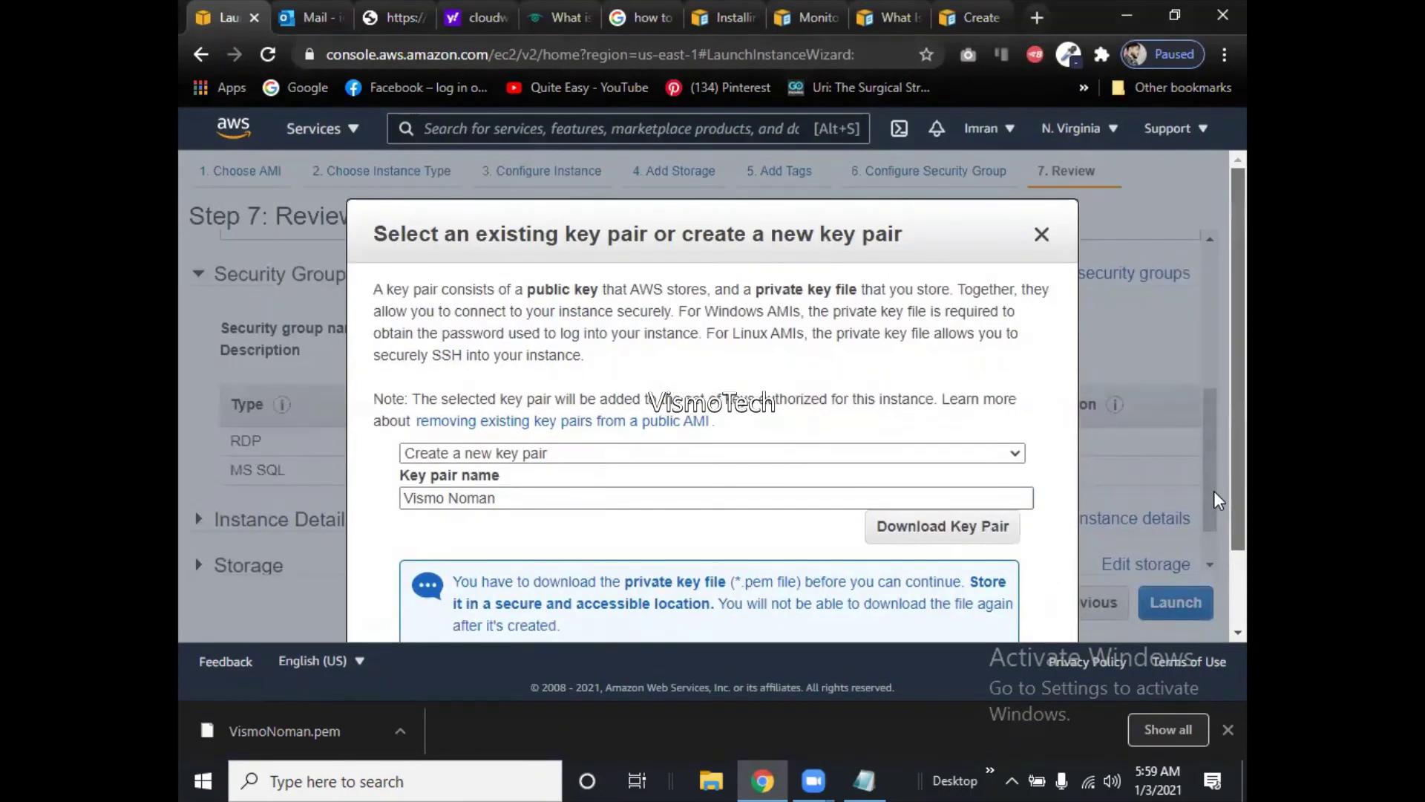
scroll(1214, 491, down, 1)
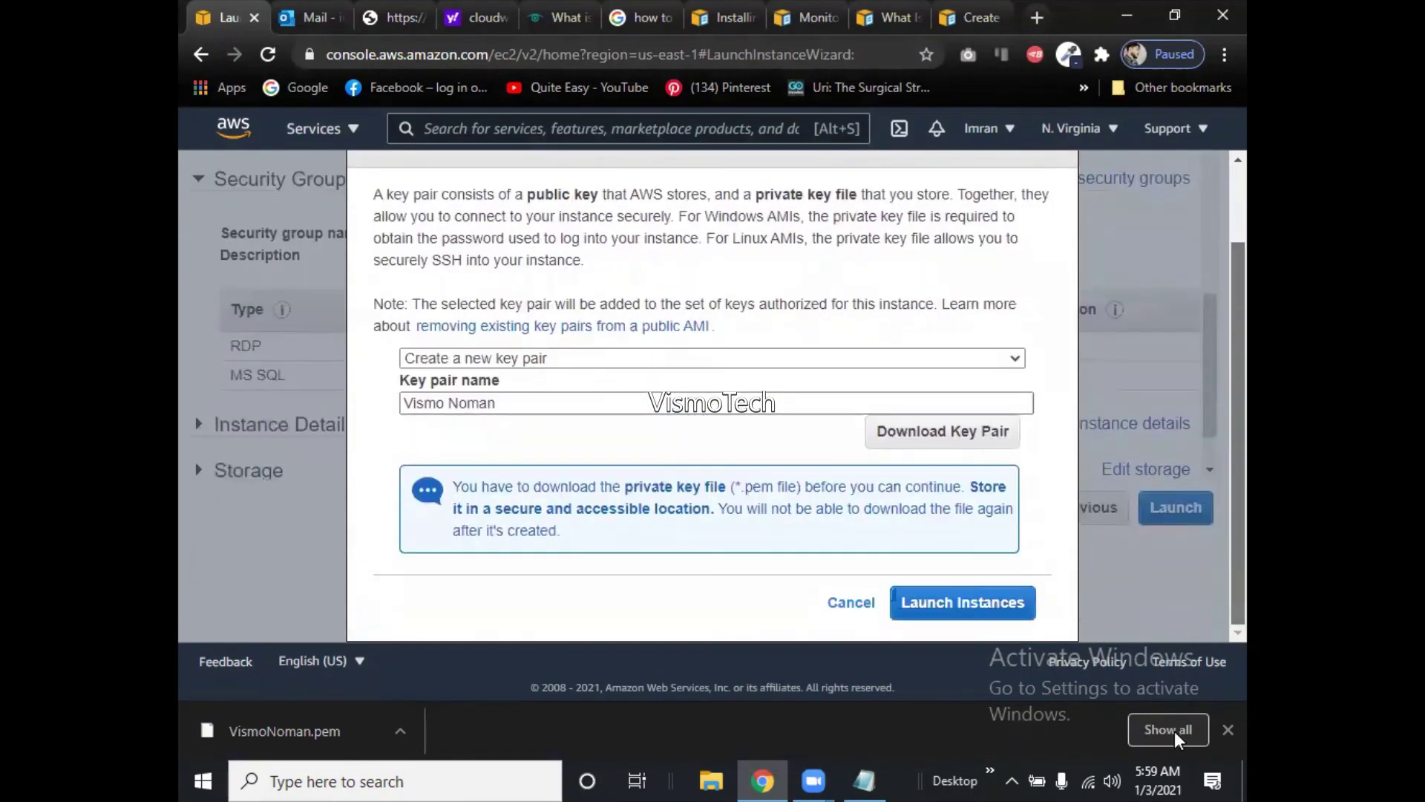
Launch the Windows Server 2016 instance and view it as a pending t2.micro in the Instances list.
click(984, 616)
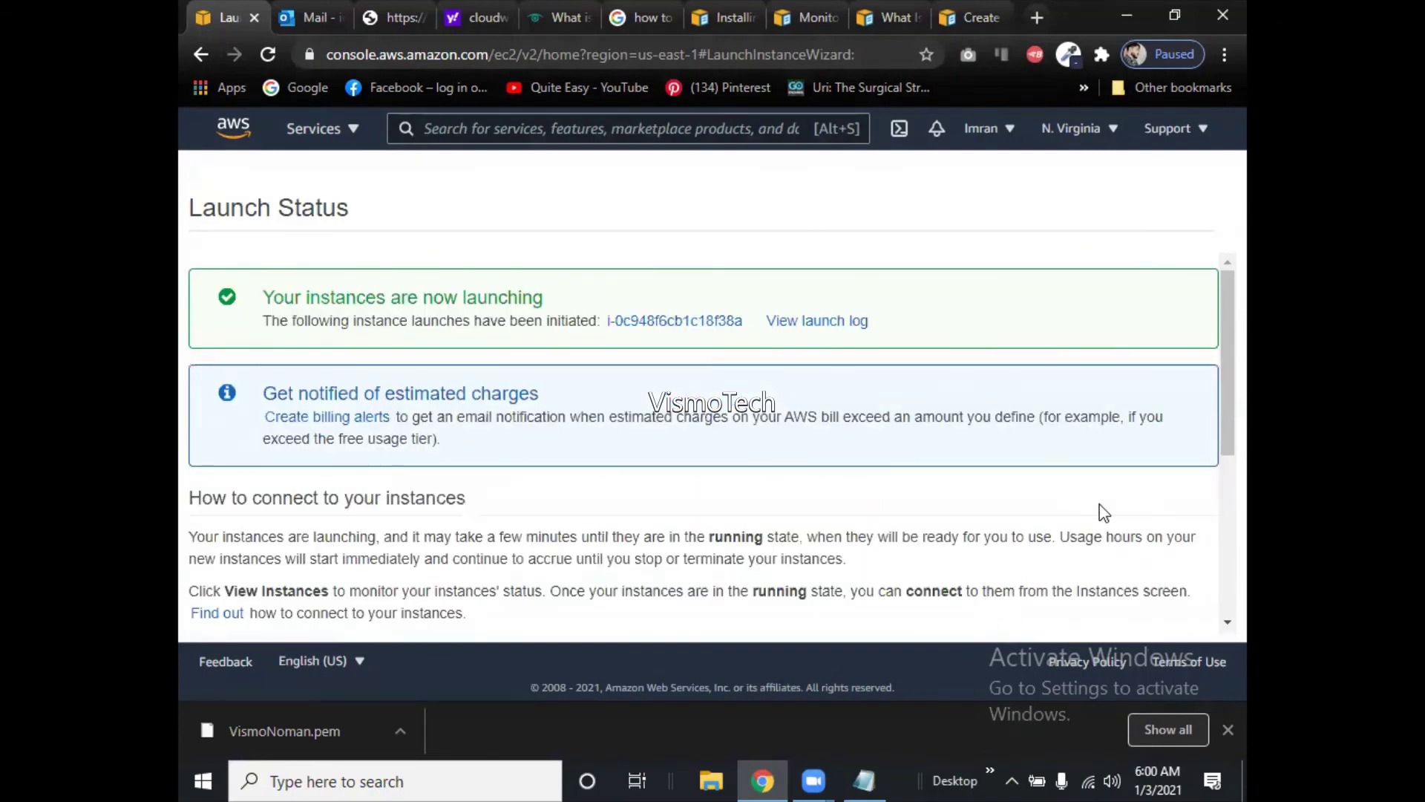
click(708, 326)
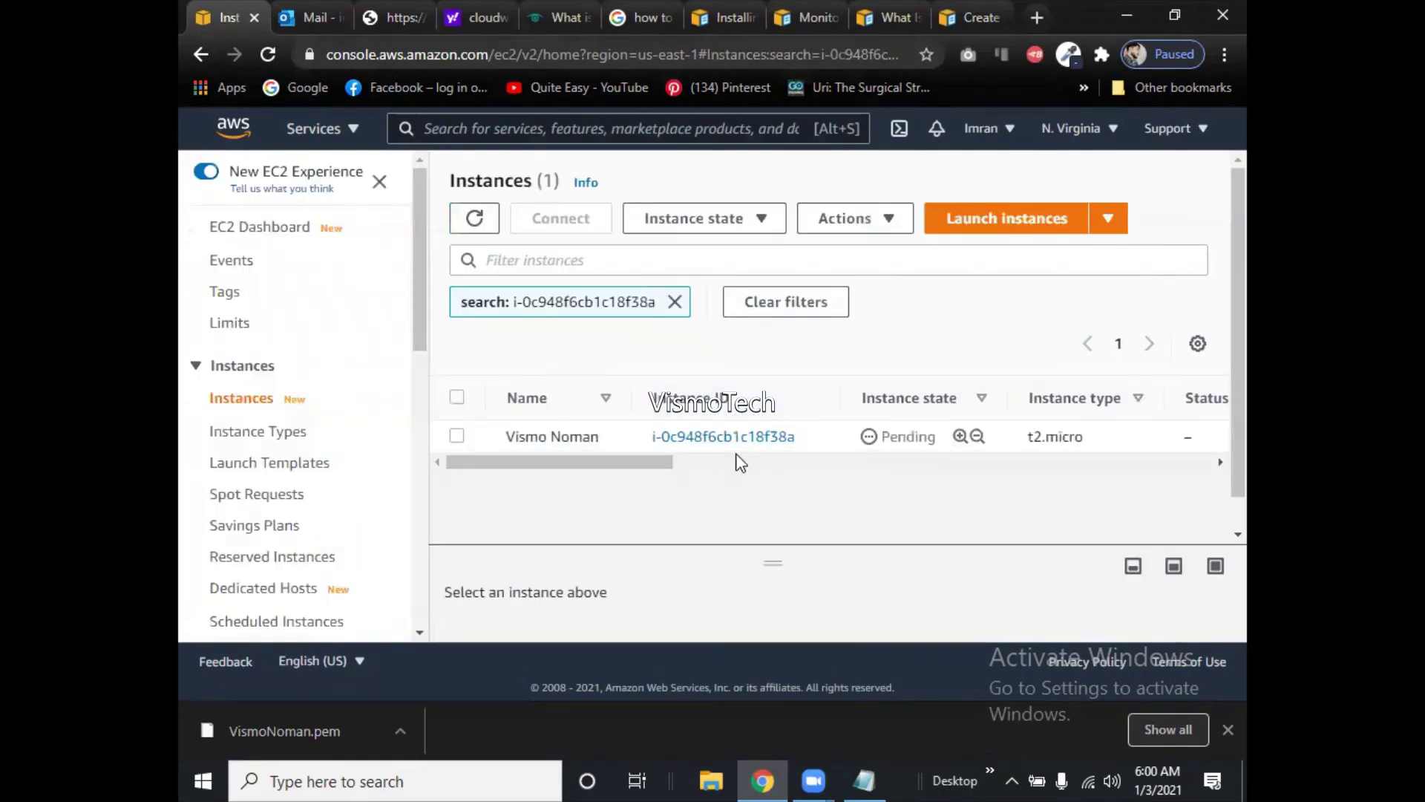
drag(648, 456, 582, 502)
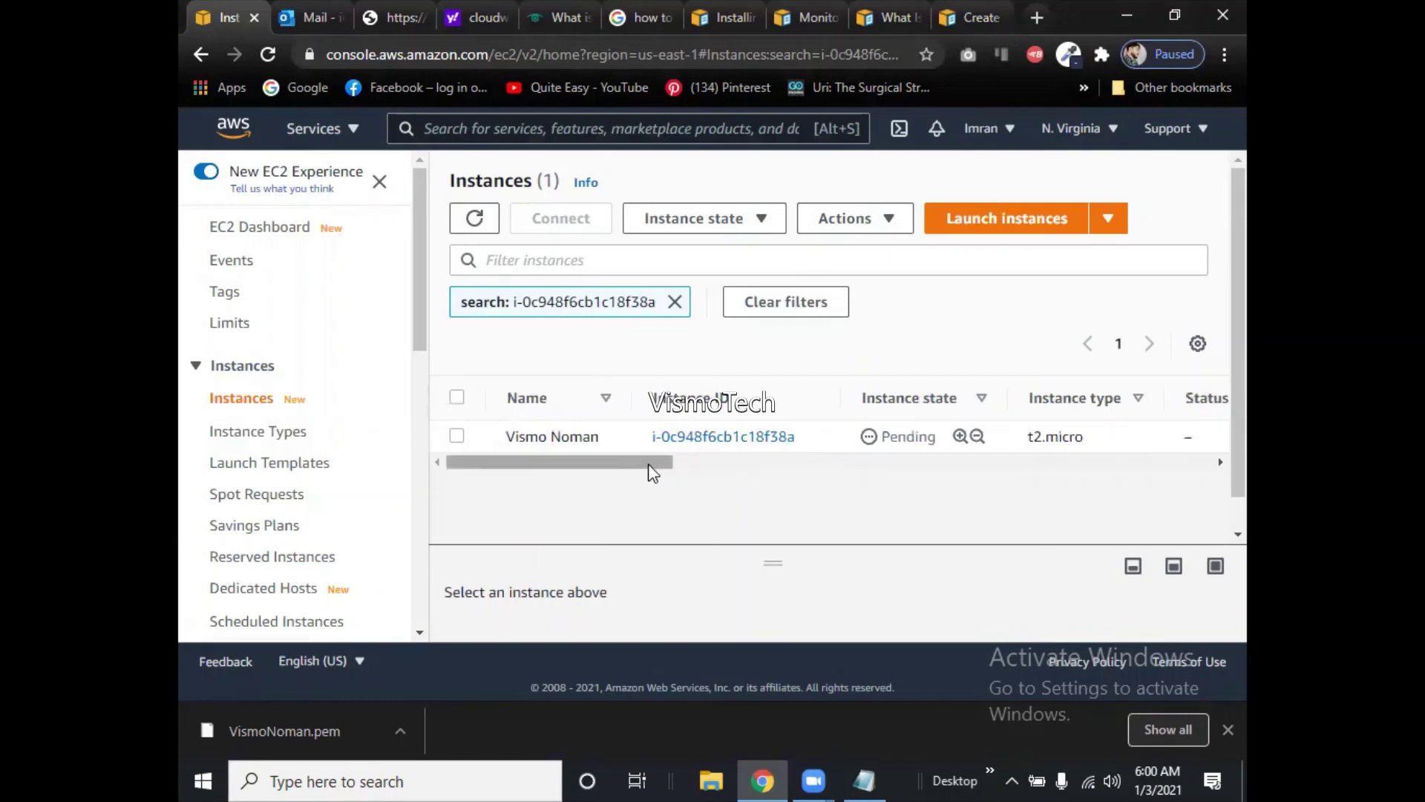
mouse_move(655, 470)
mouse_down()
mouse_move(709, 445)
mouse_move(637, 471)
mouse_up()
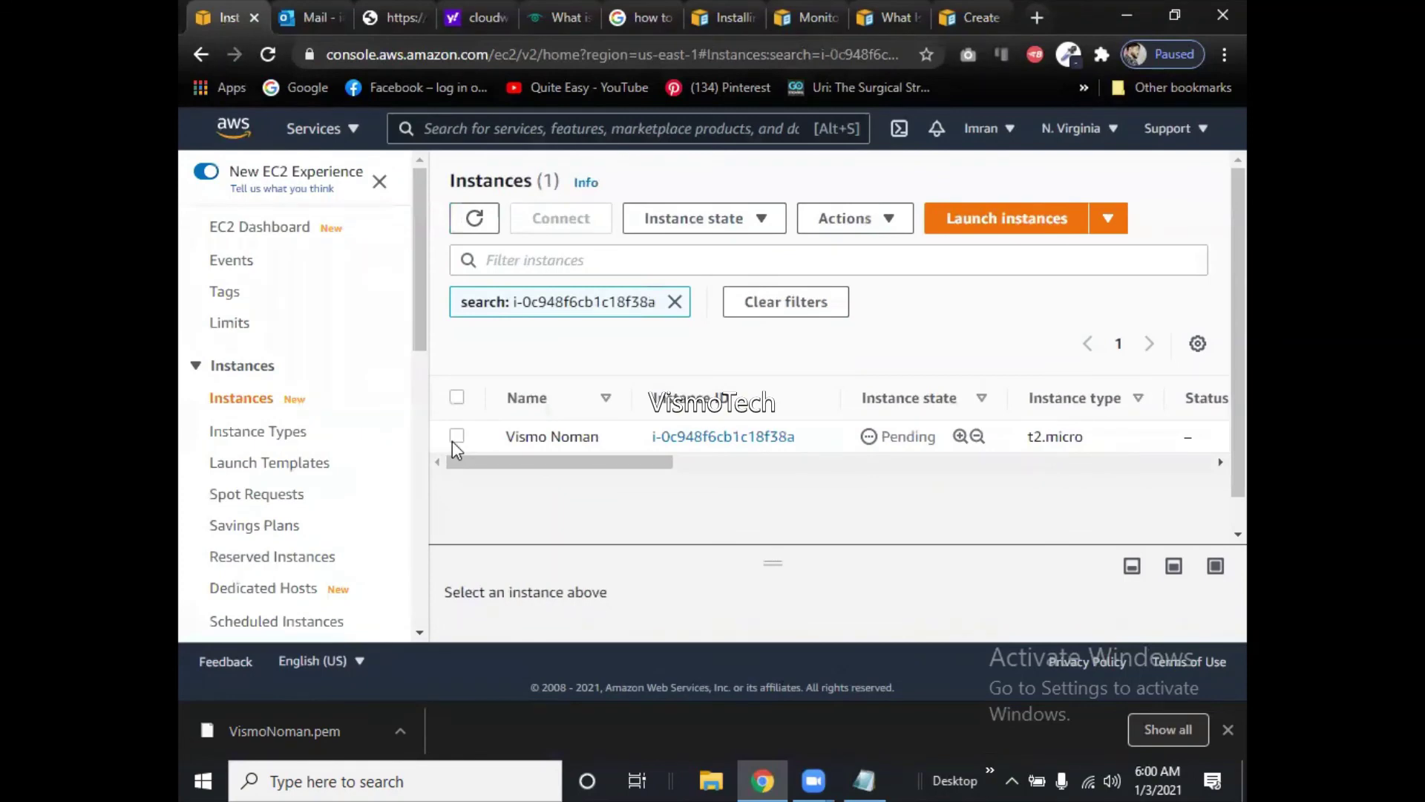